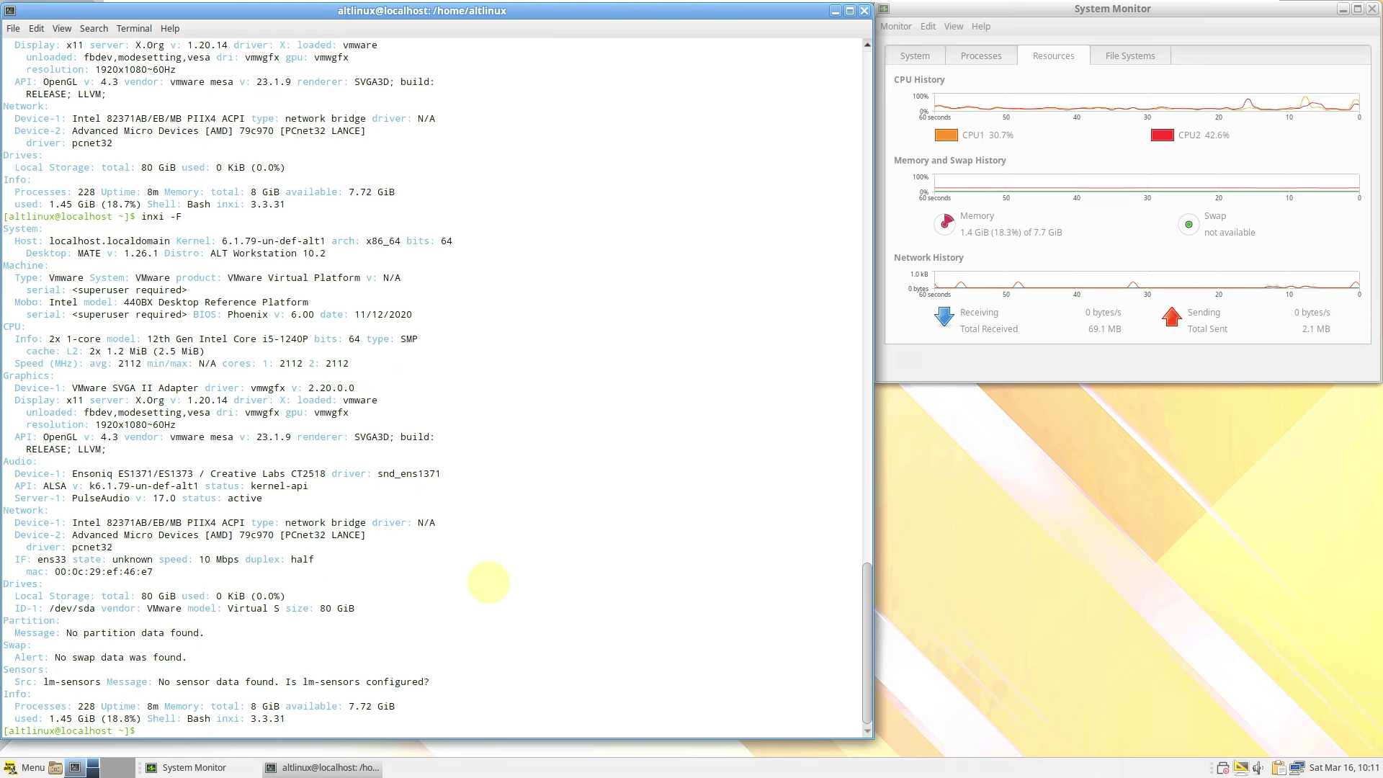
- Run inxi -G for the graphics details and htop for the processes, and close the terminal with htop still running
text(inxi -G)
key(Return)
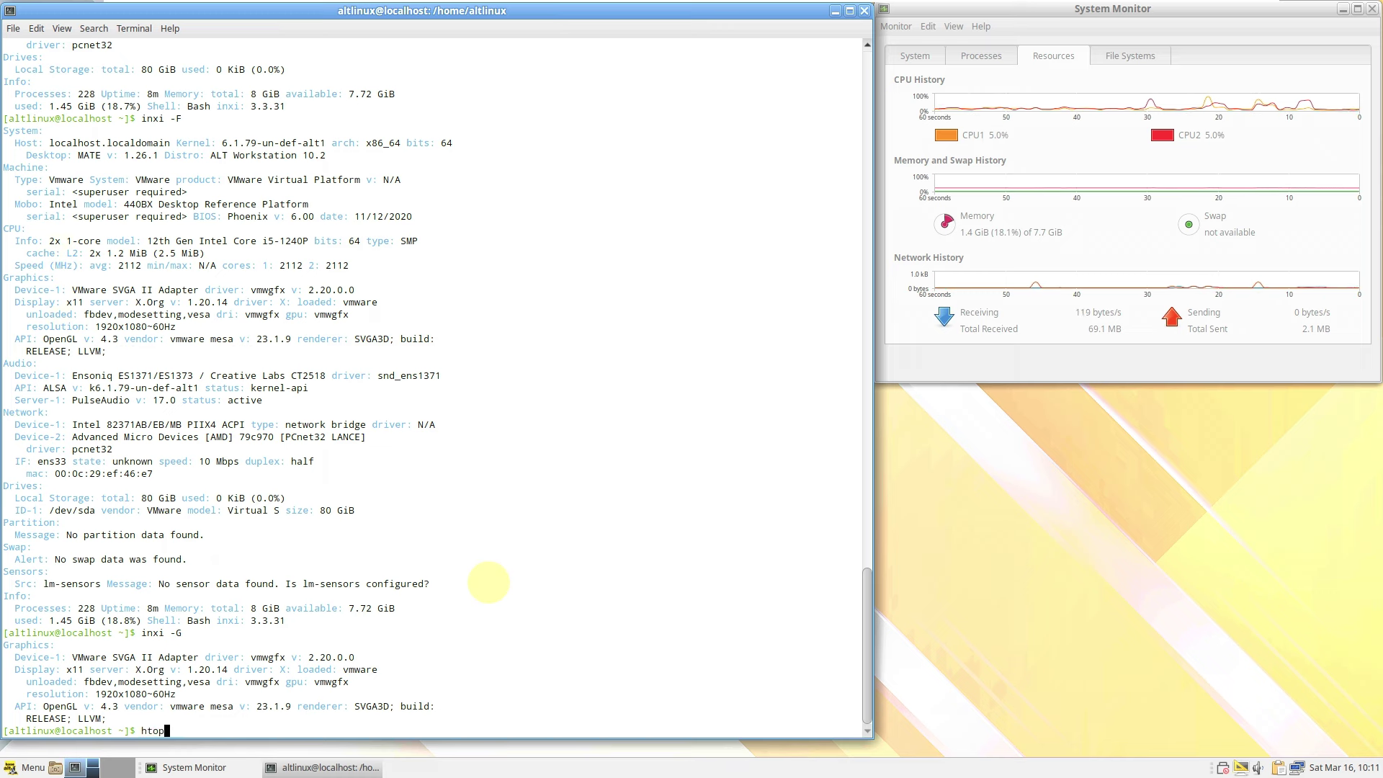
key(Return)
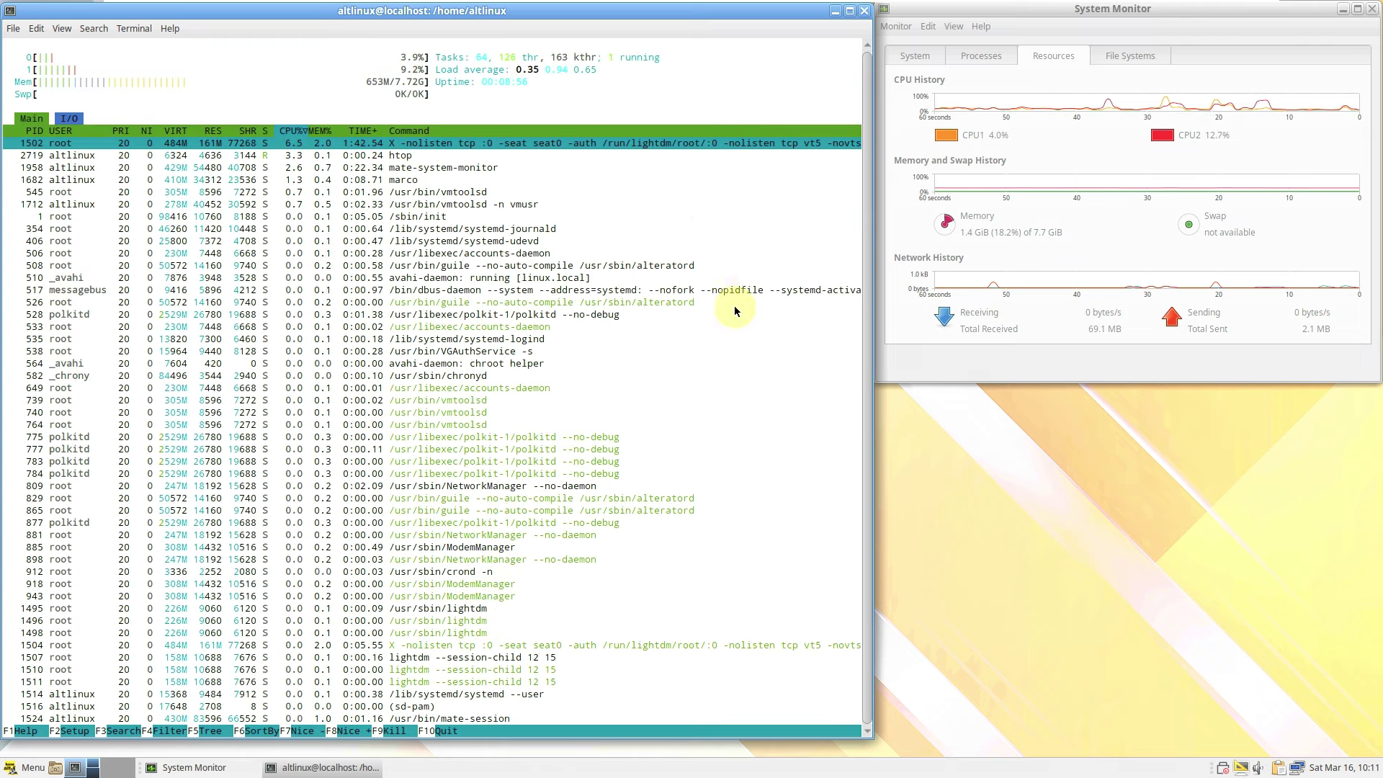
click(865, 13)
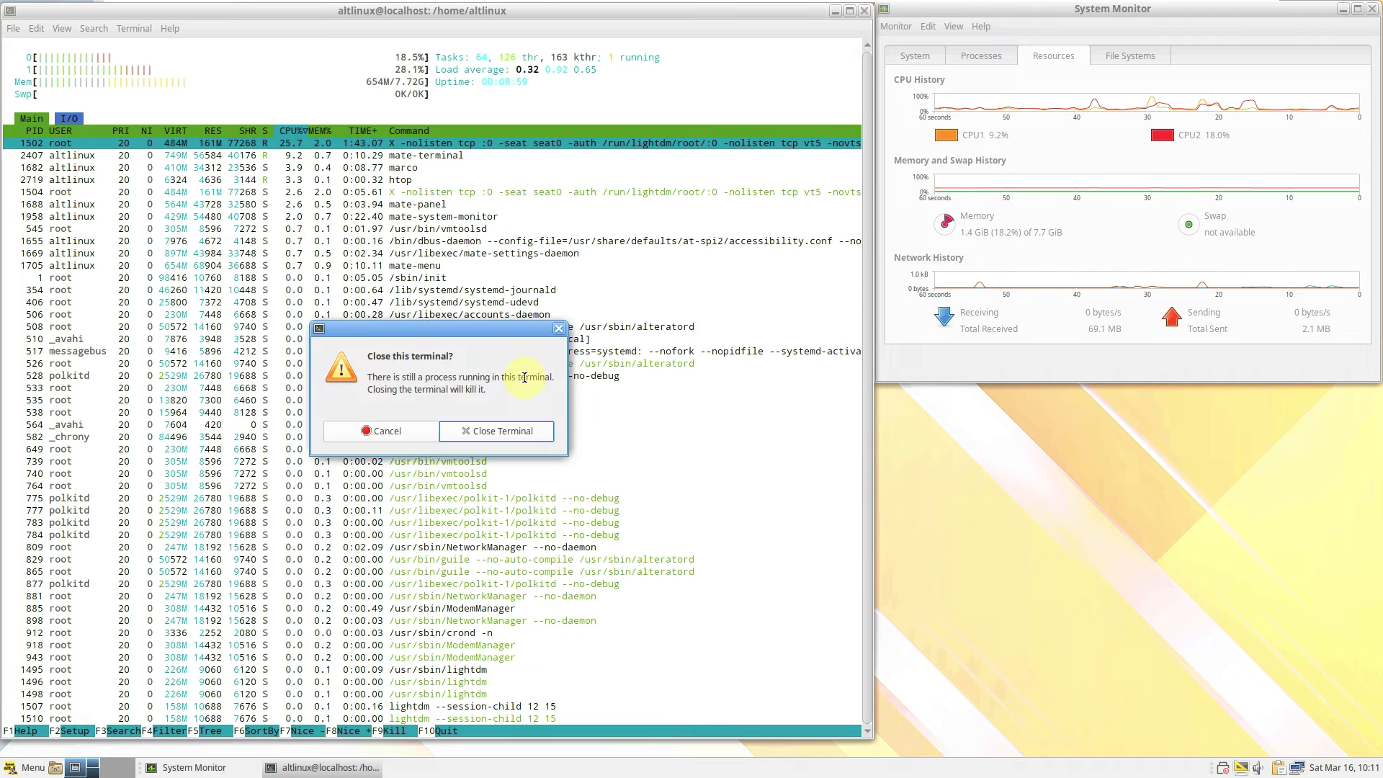
click(466, 441)
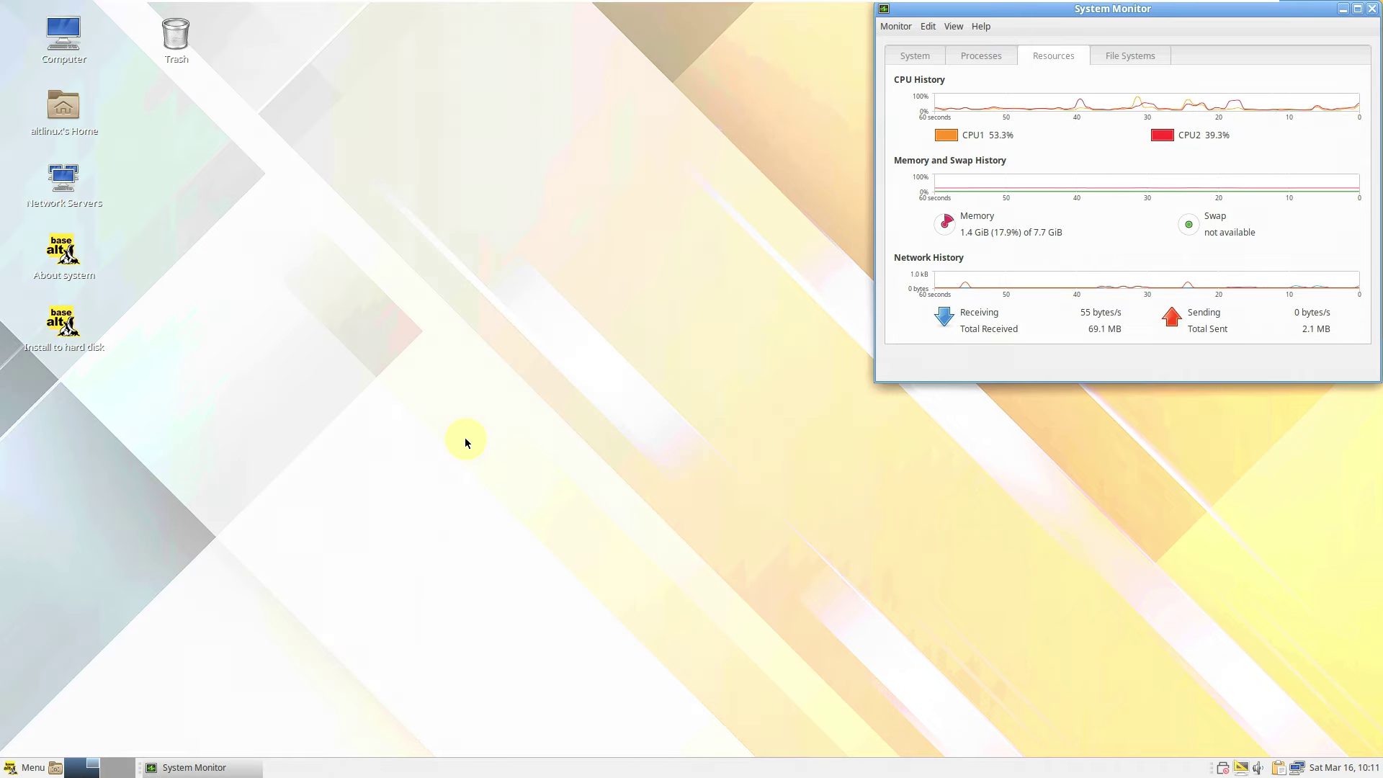
- Open the desktop background settings, and move and enlarge their window to fill the space beside System Monitor
right_click(245, 217)
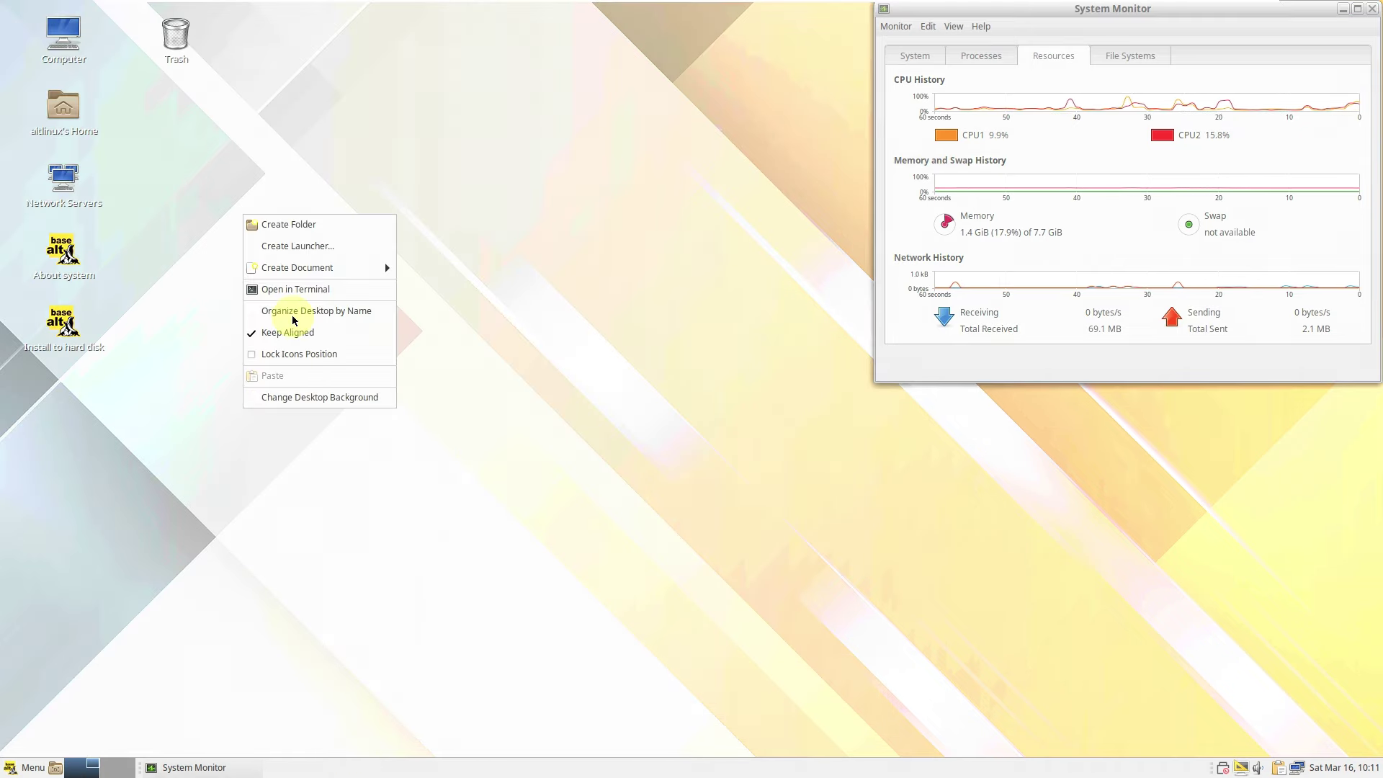
click(327, 404)
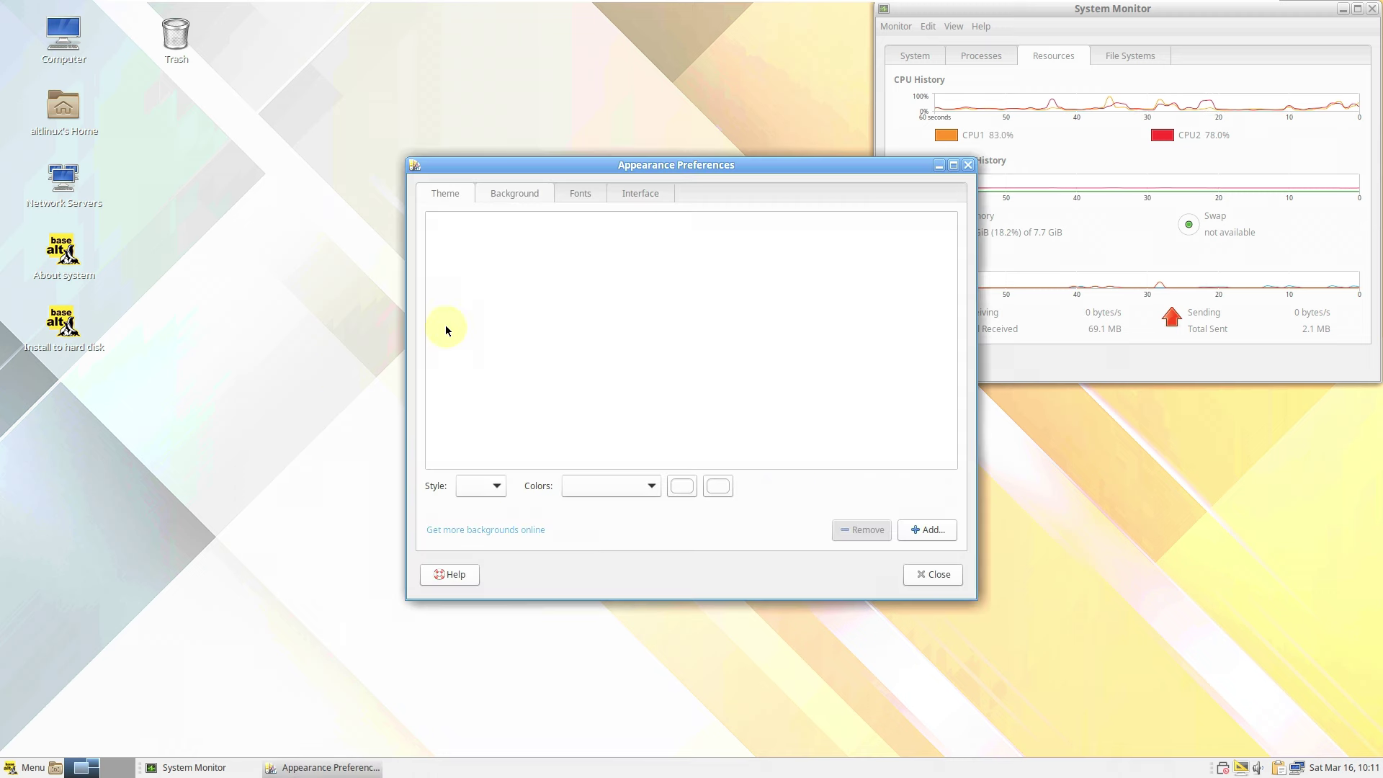
drag(605, 170, 201, 31)
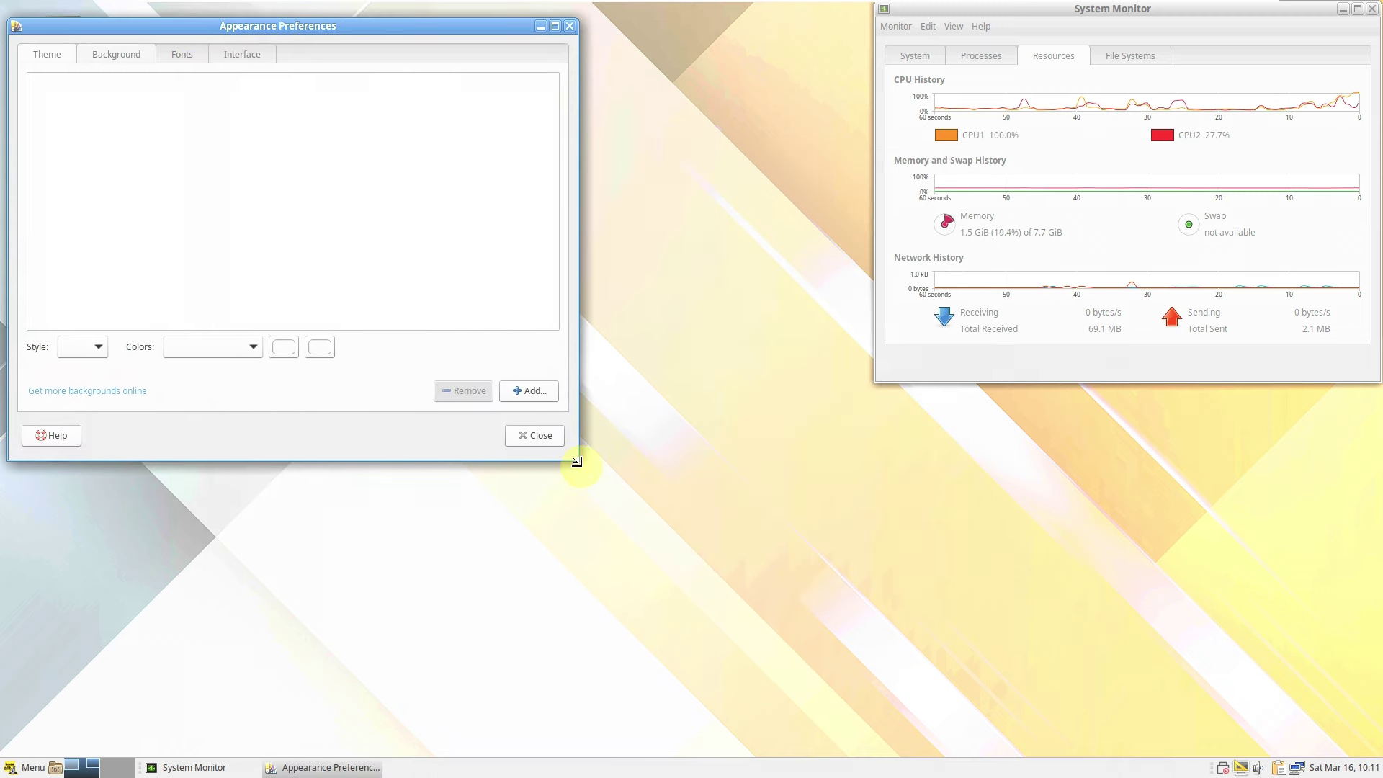
drag(754, 611, 846, 712)
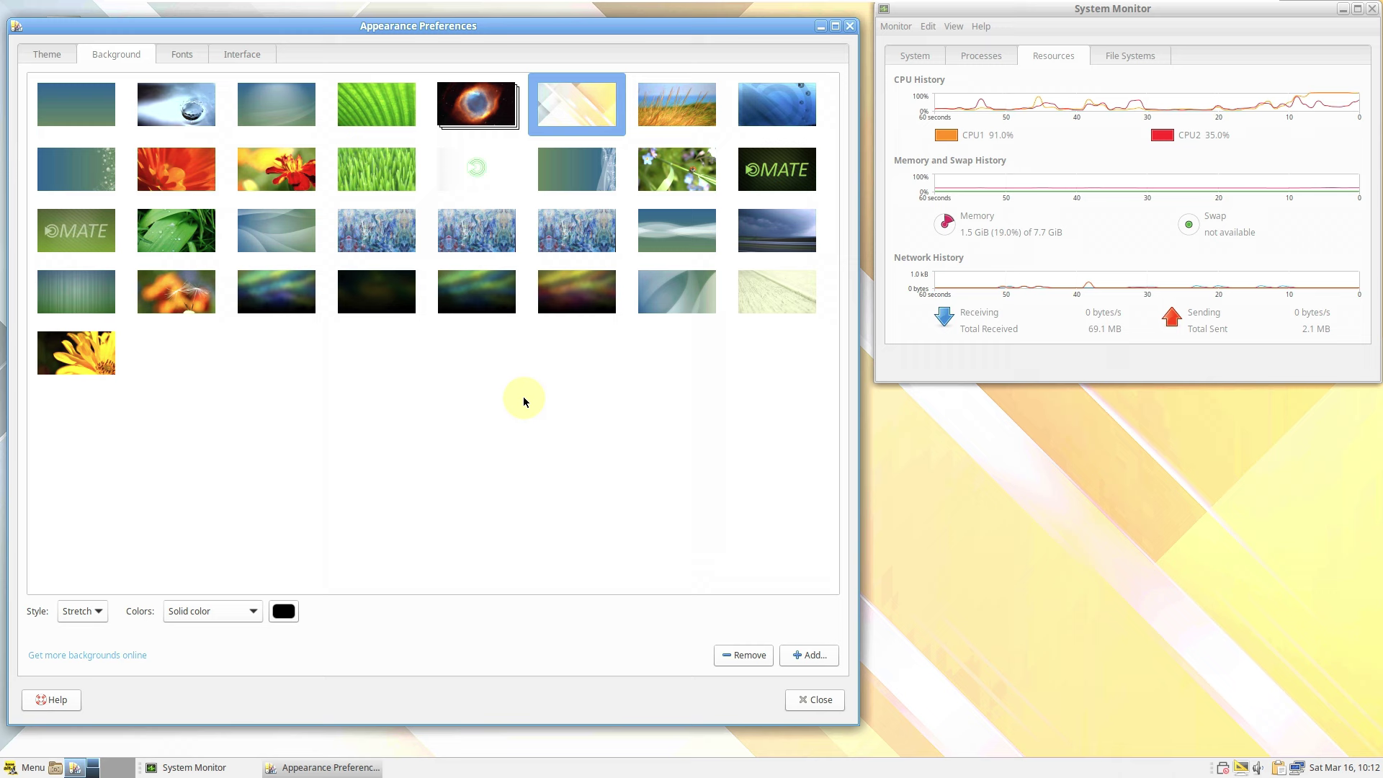
- Review the theme, background, font and interface settings in Appearance Preferences and close the window
click(61, 55)
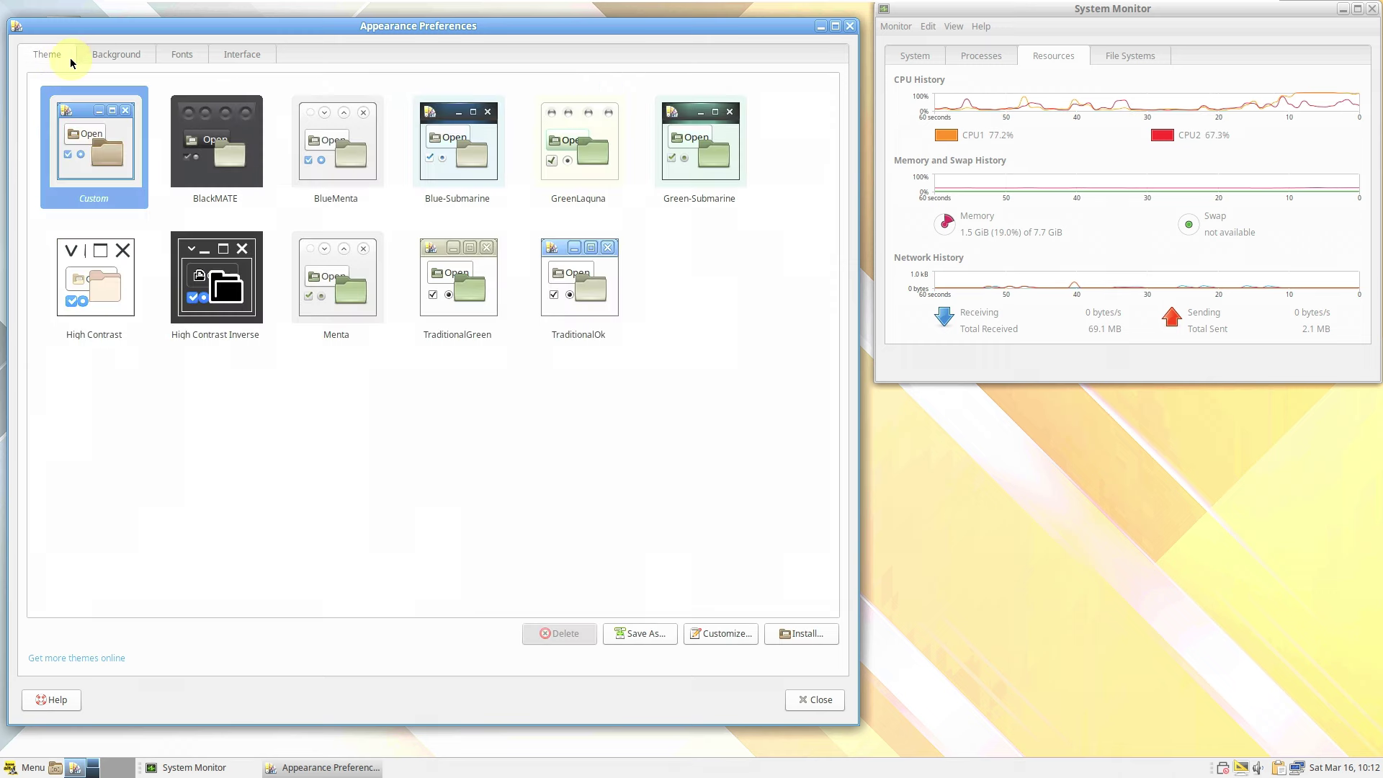
click(100, 58)
click(177, 58)
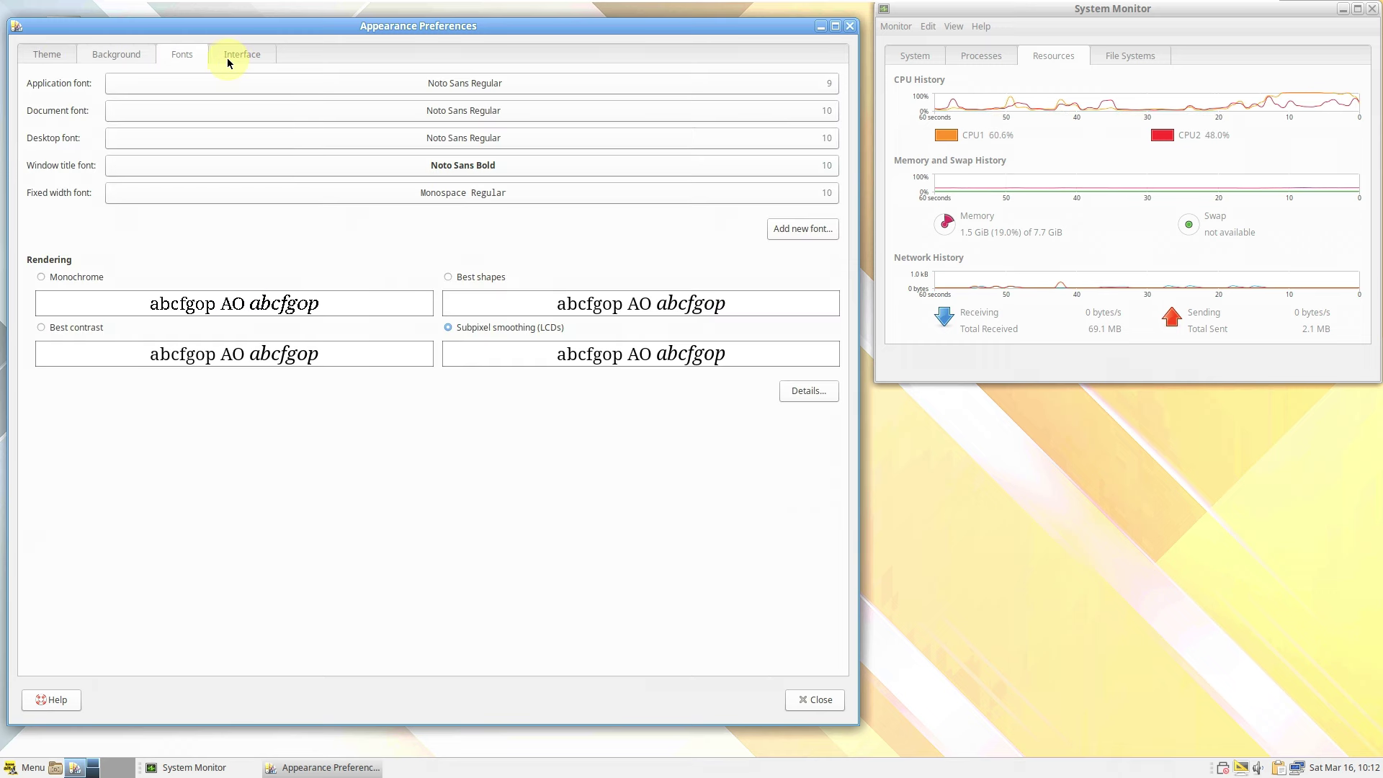
click(231, 63)
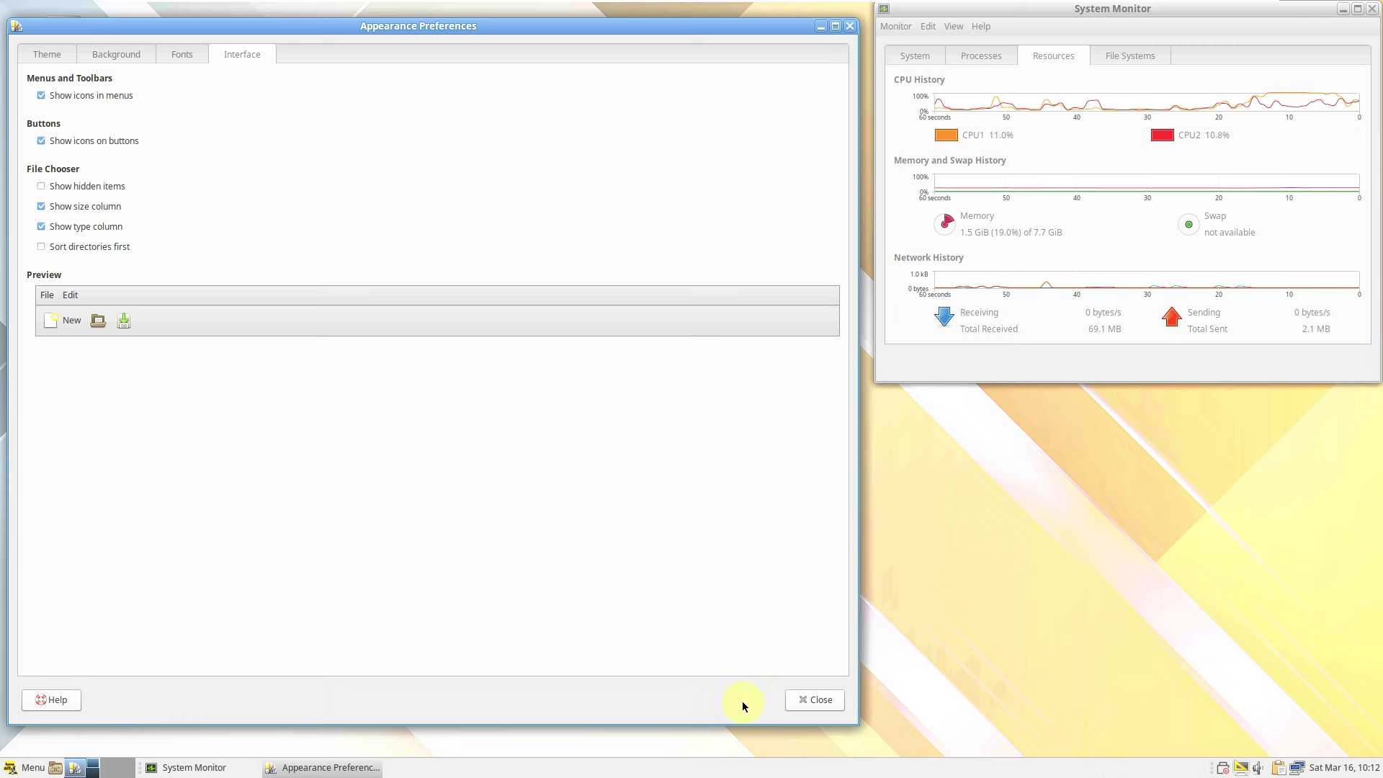
click(819, 698)
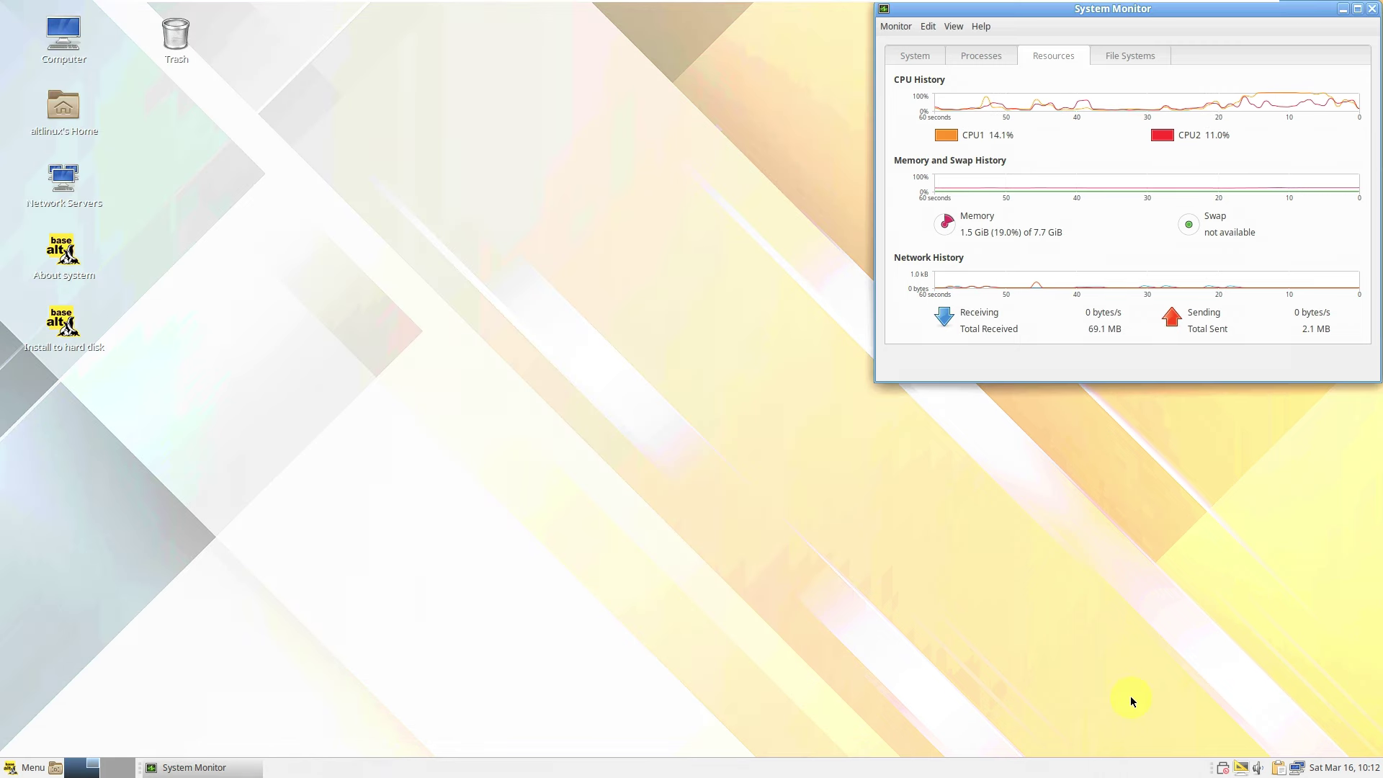
- Check the panel's clock, network and clipboard applets without changing any of their settings
click(1325, 771)
click(1325, 771)
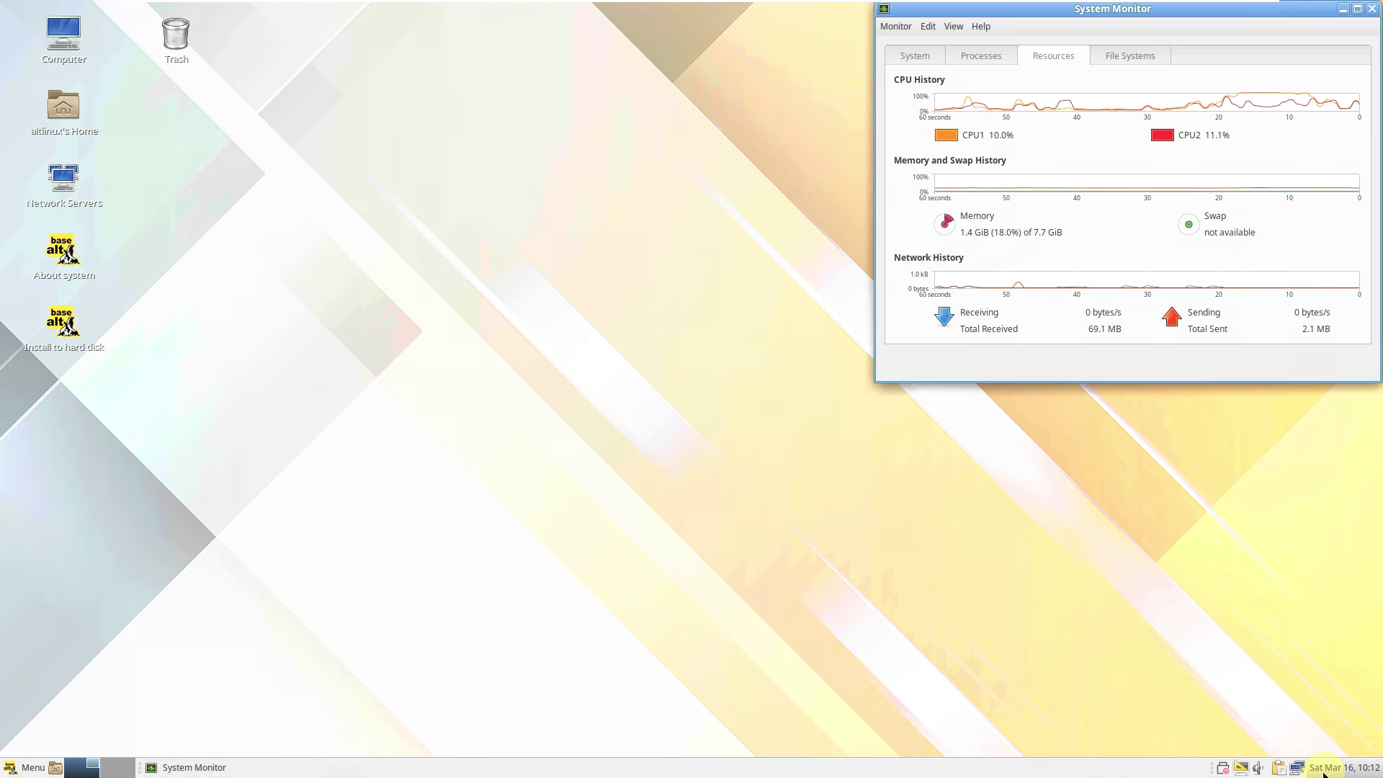
click(1297, 767)
click(1297, 769)
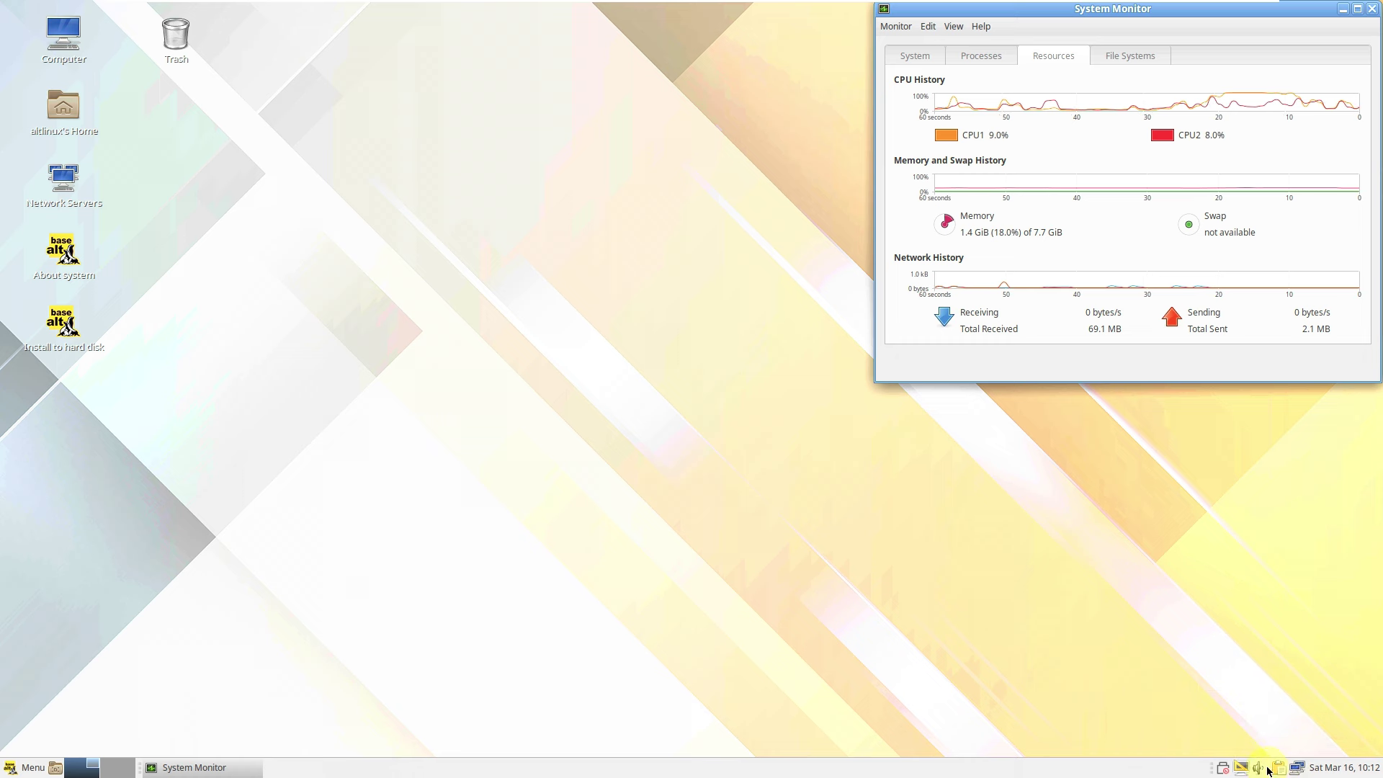
click(1279, 768)
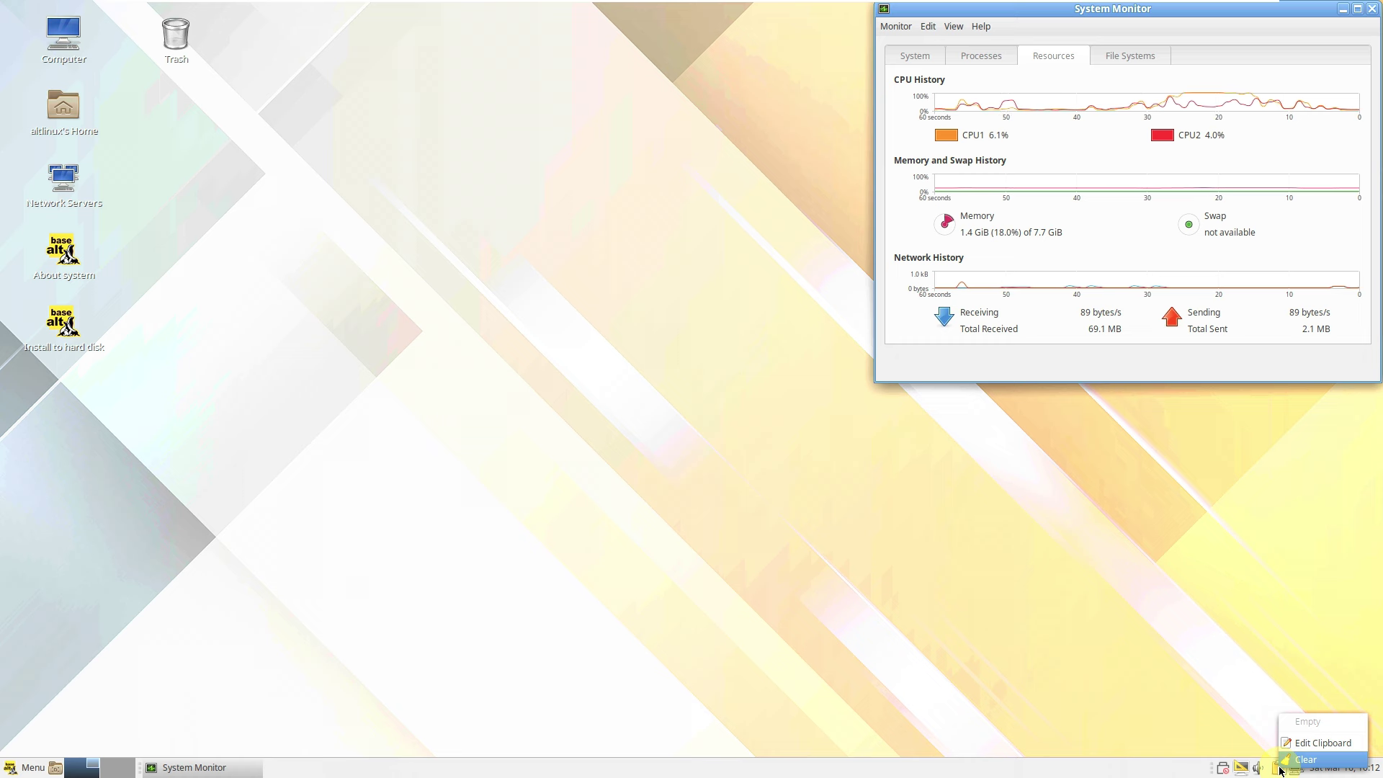
click(1279, 768)
- Raise the sound volume to the maximum and dismiss the volume slider
click(1258, 768)
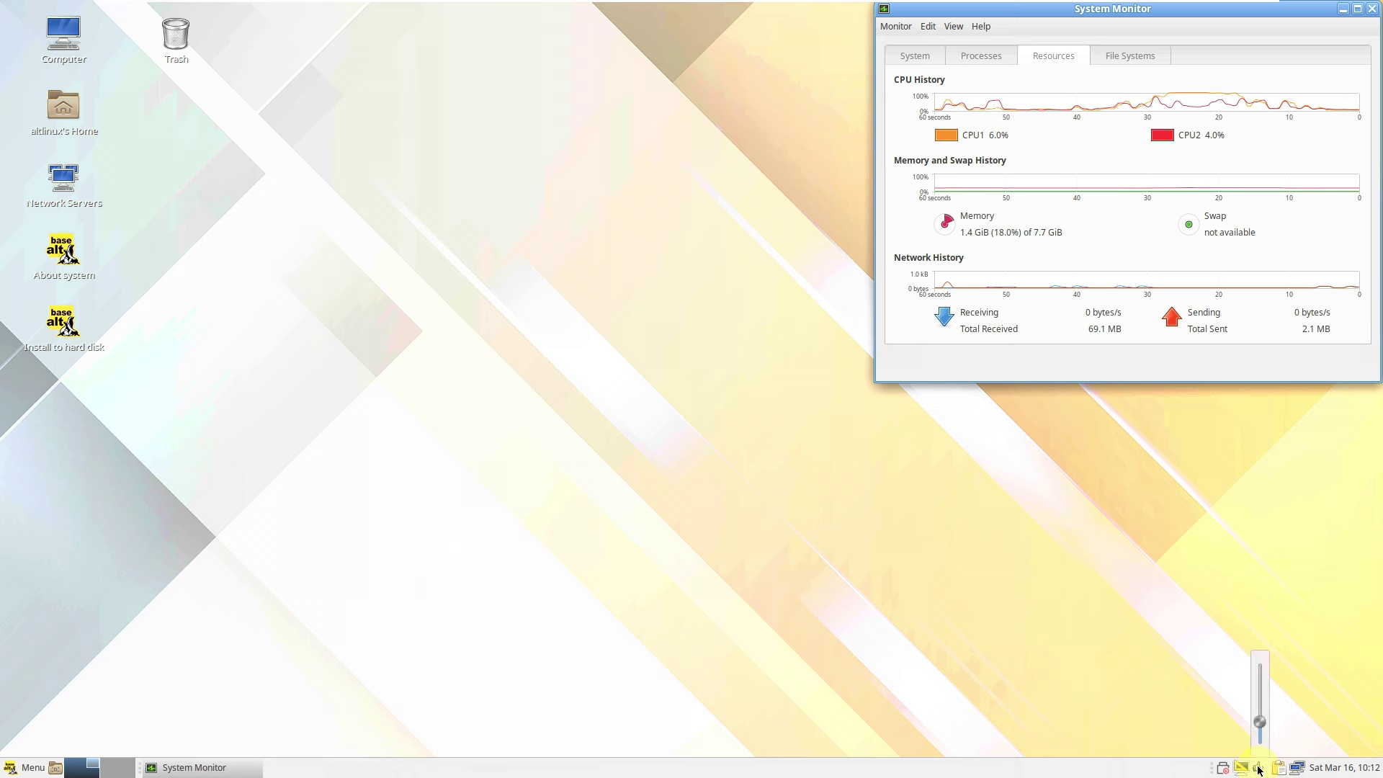
drag(1259, 721, 1260, 642)
click(1255, 713)
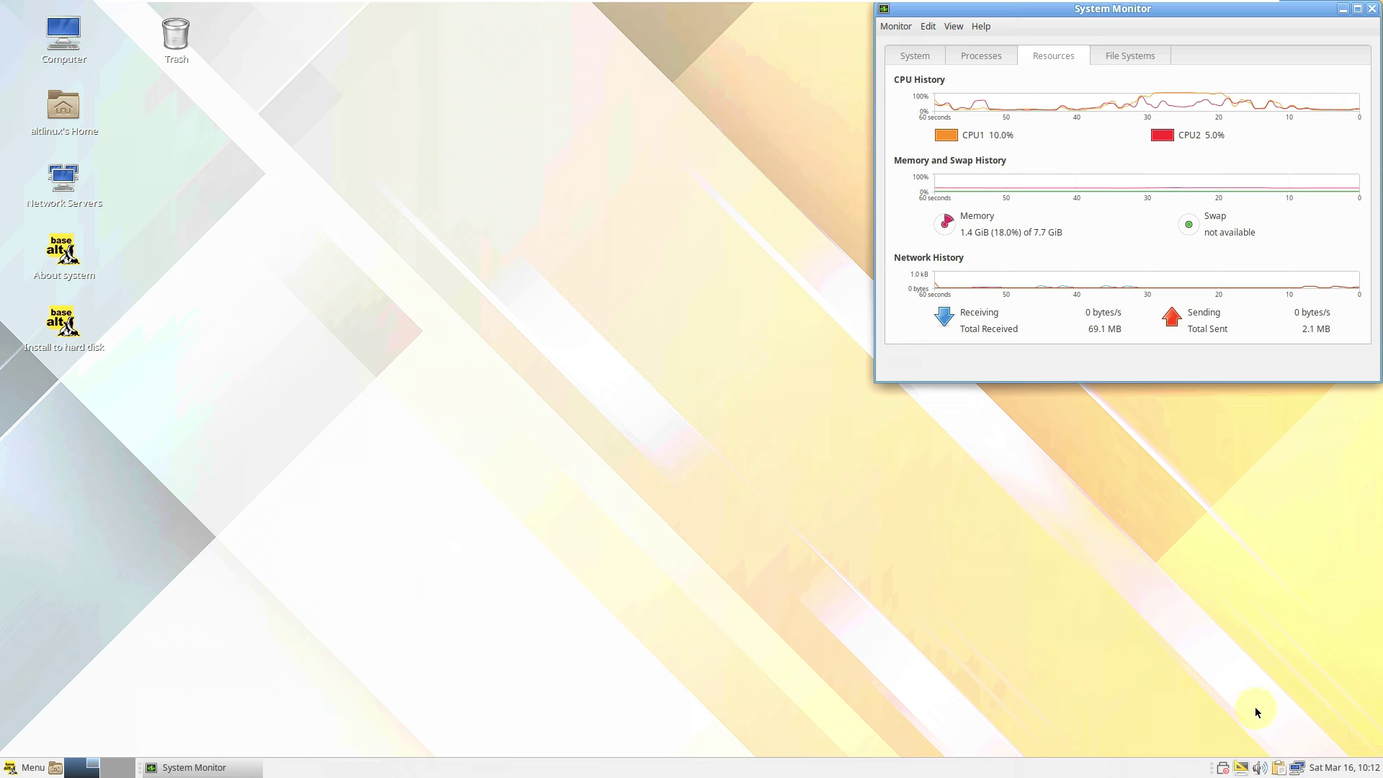
- Look at the panel's display options and read the About information of the APT-Indicator update notifier
click(1242, 768)
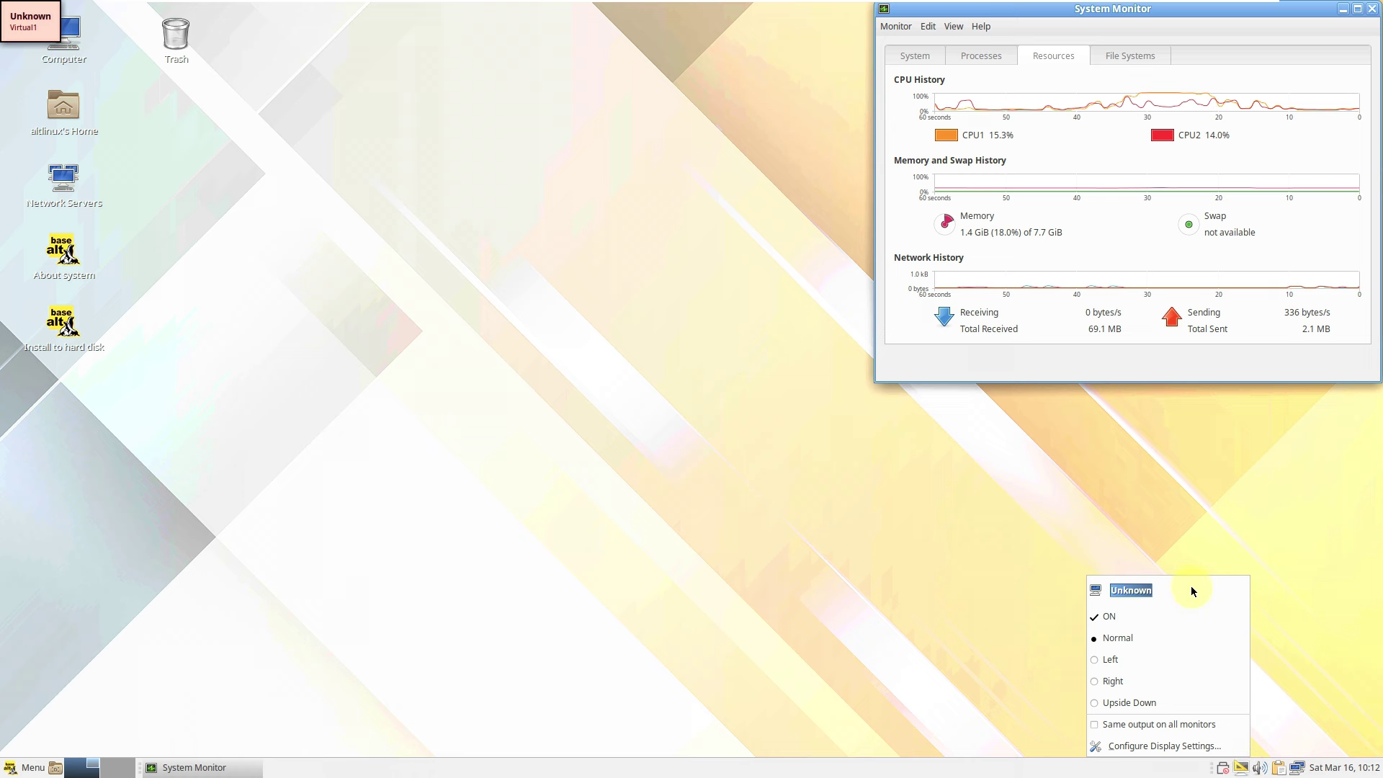
click(1295, 667)
click(1222, 768)
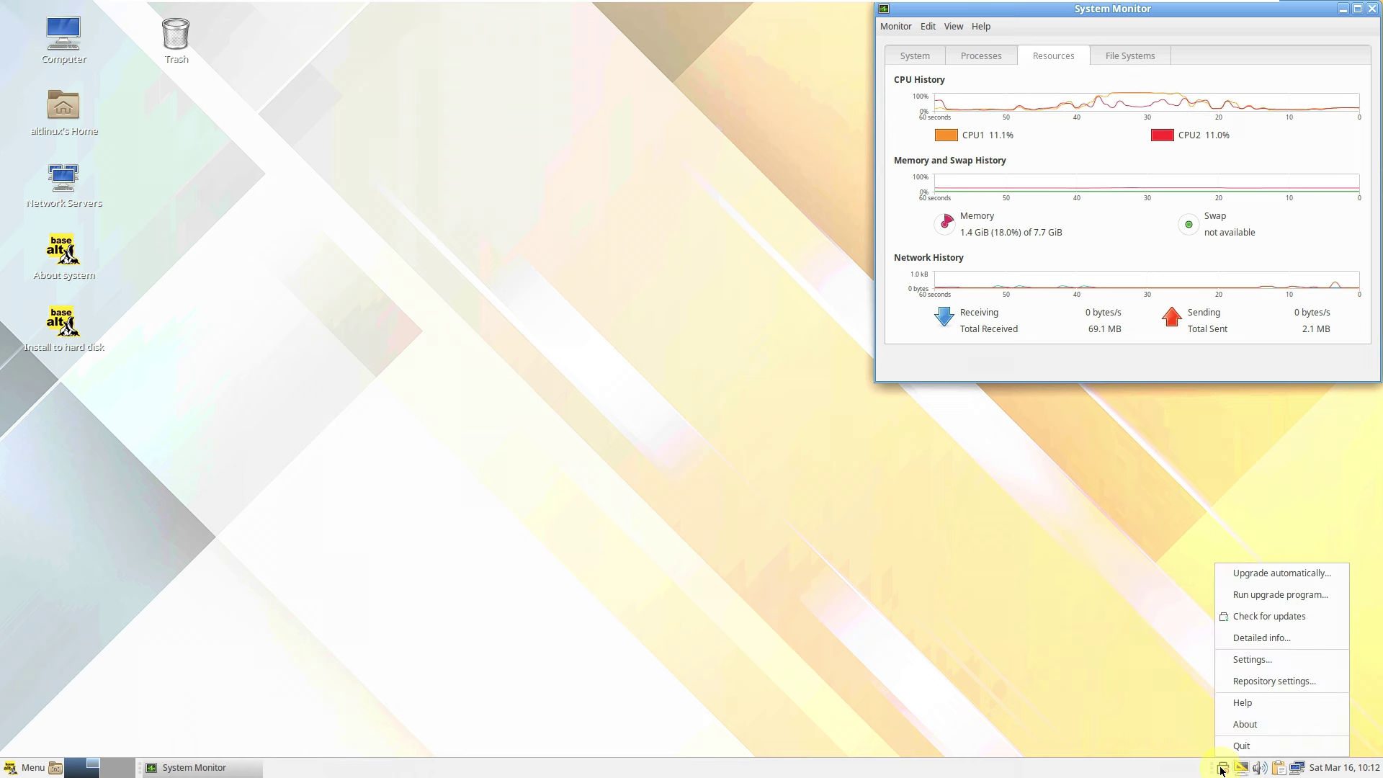
click(1257, 725)
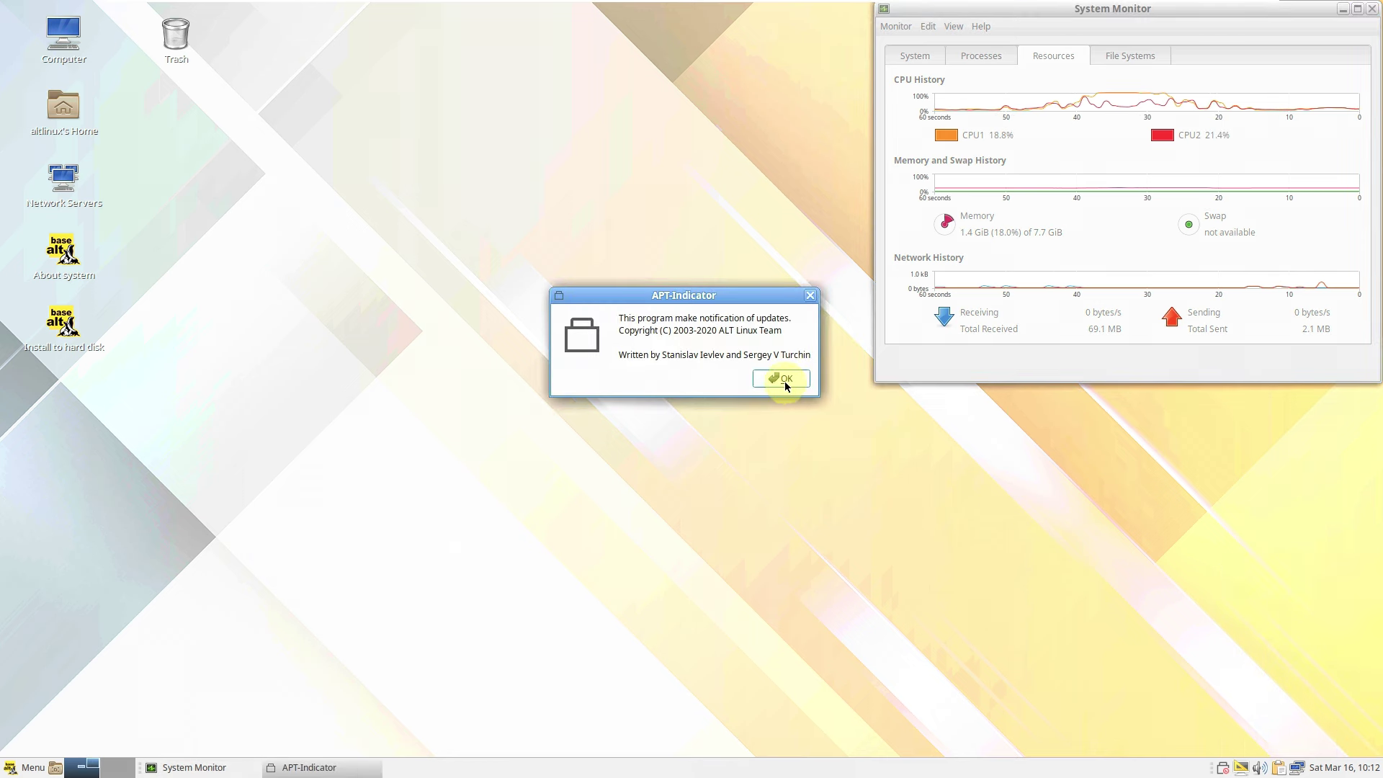
click(784, 381)
- Change the desktop background to the blue-green wallpaper with white horizontal waves and close Appearance Preferences
right_click(220, 353)
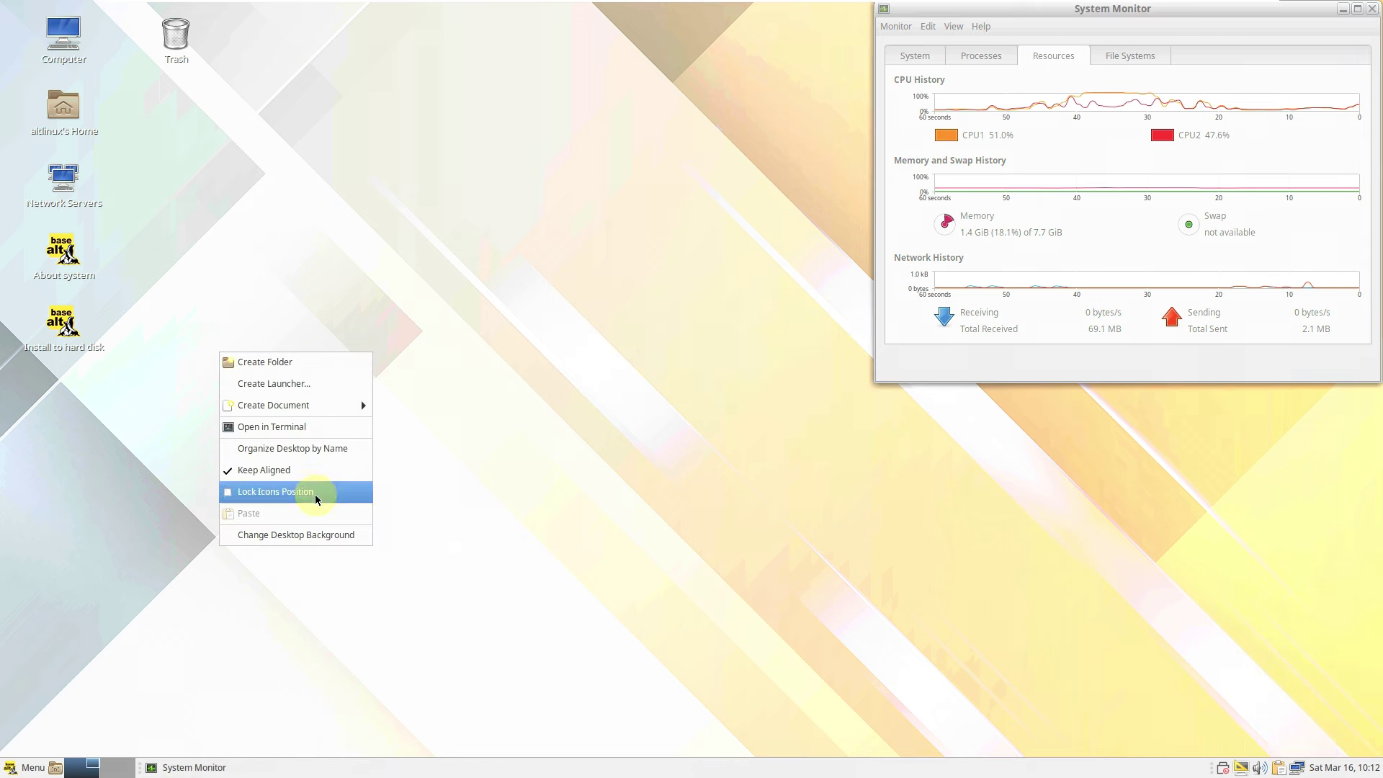
click(307, 534)
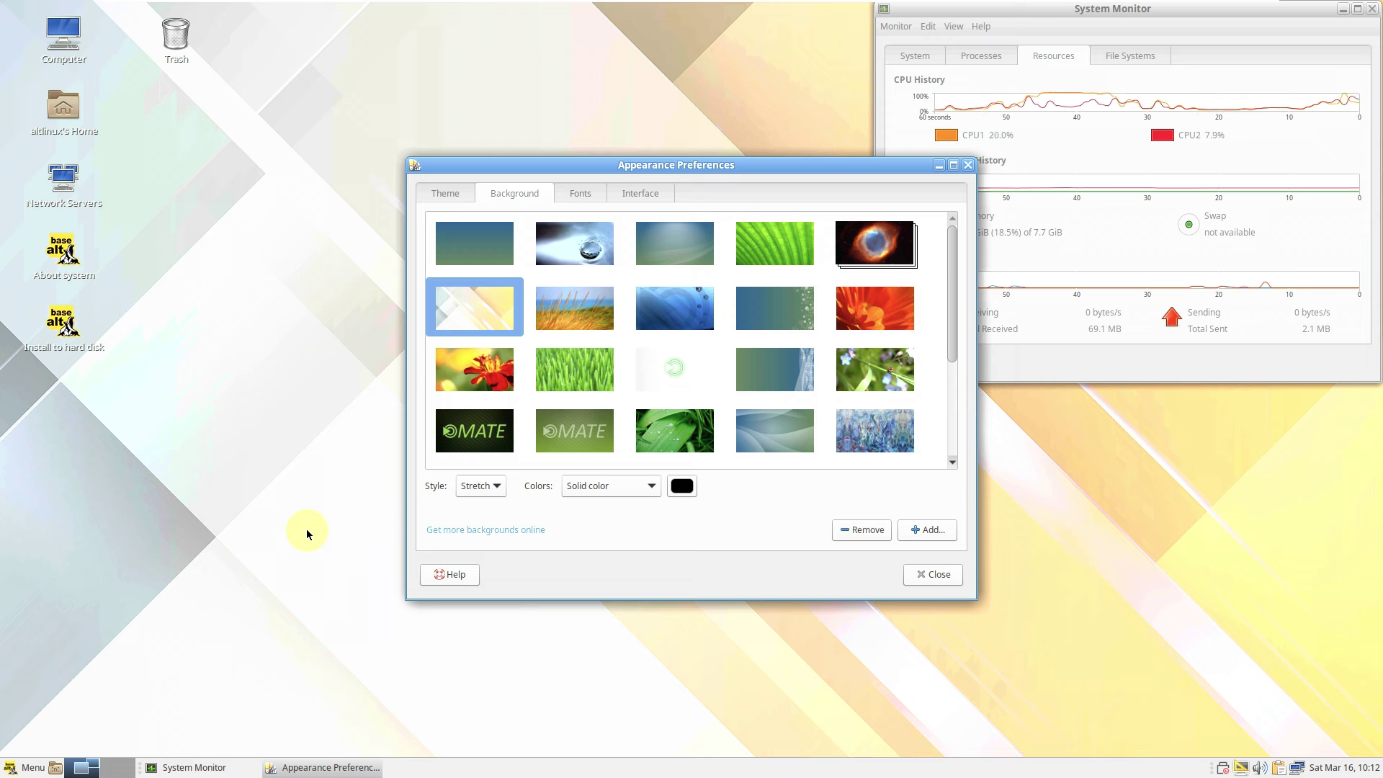
scroll(845, 438, down, 1)
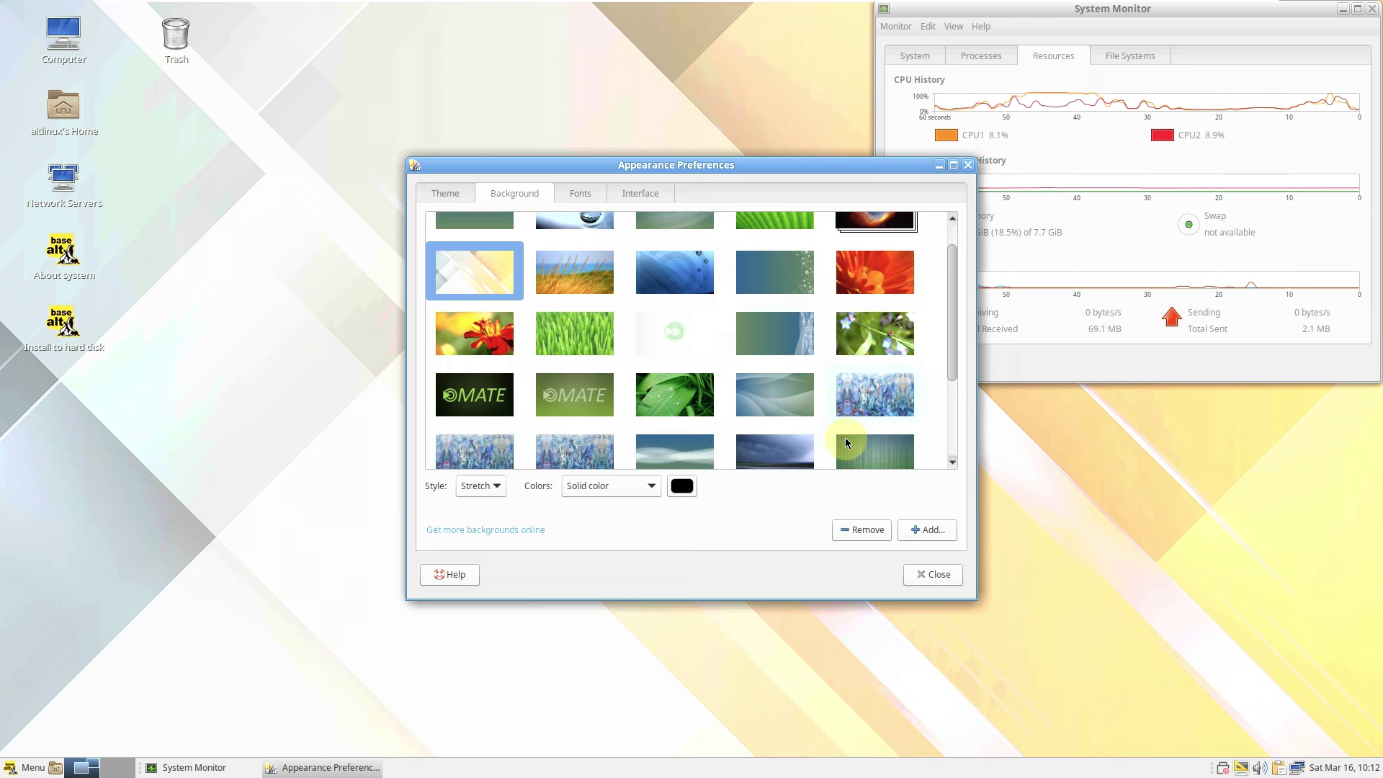
scroll(835, 405, down, 3)
scroll(836, 405, up, 2)
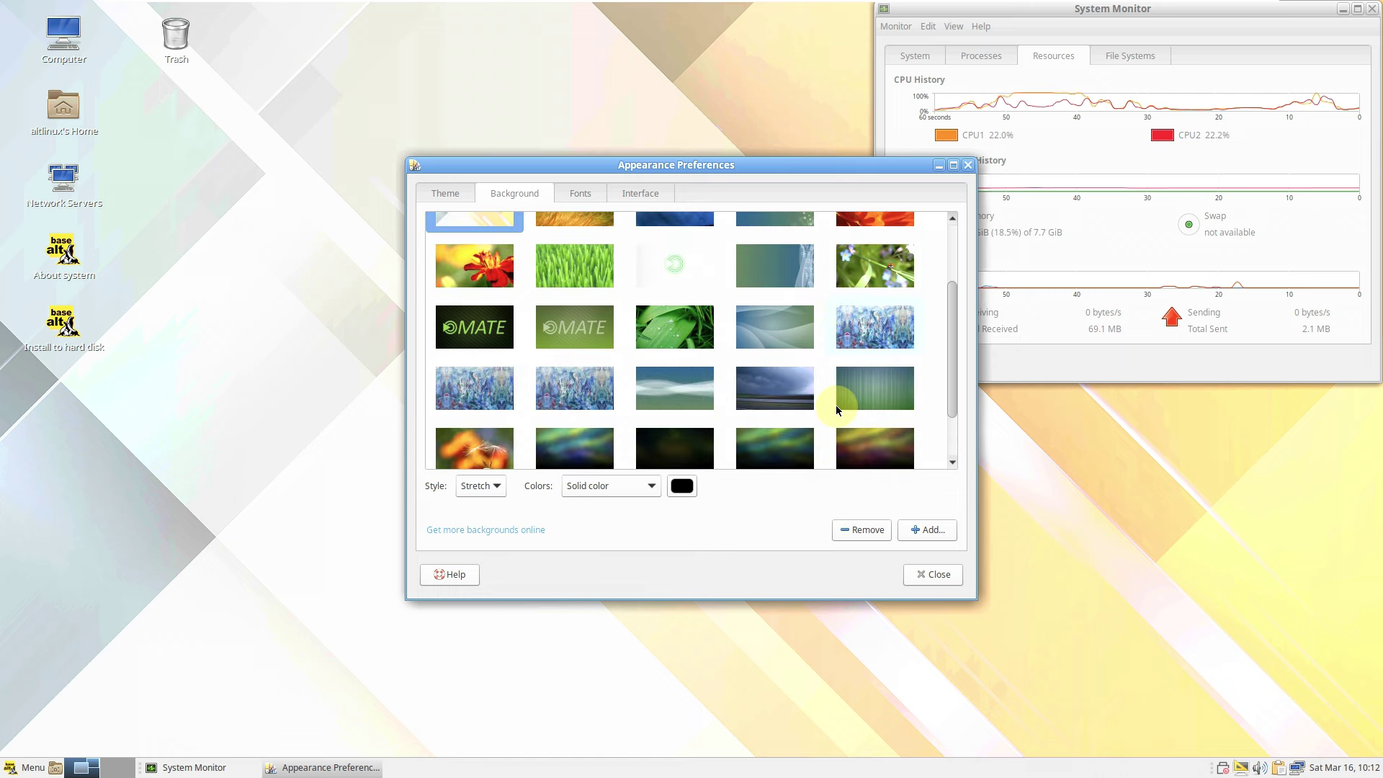
click(674, 388)
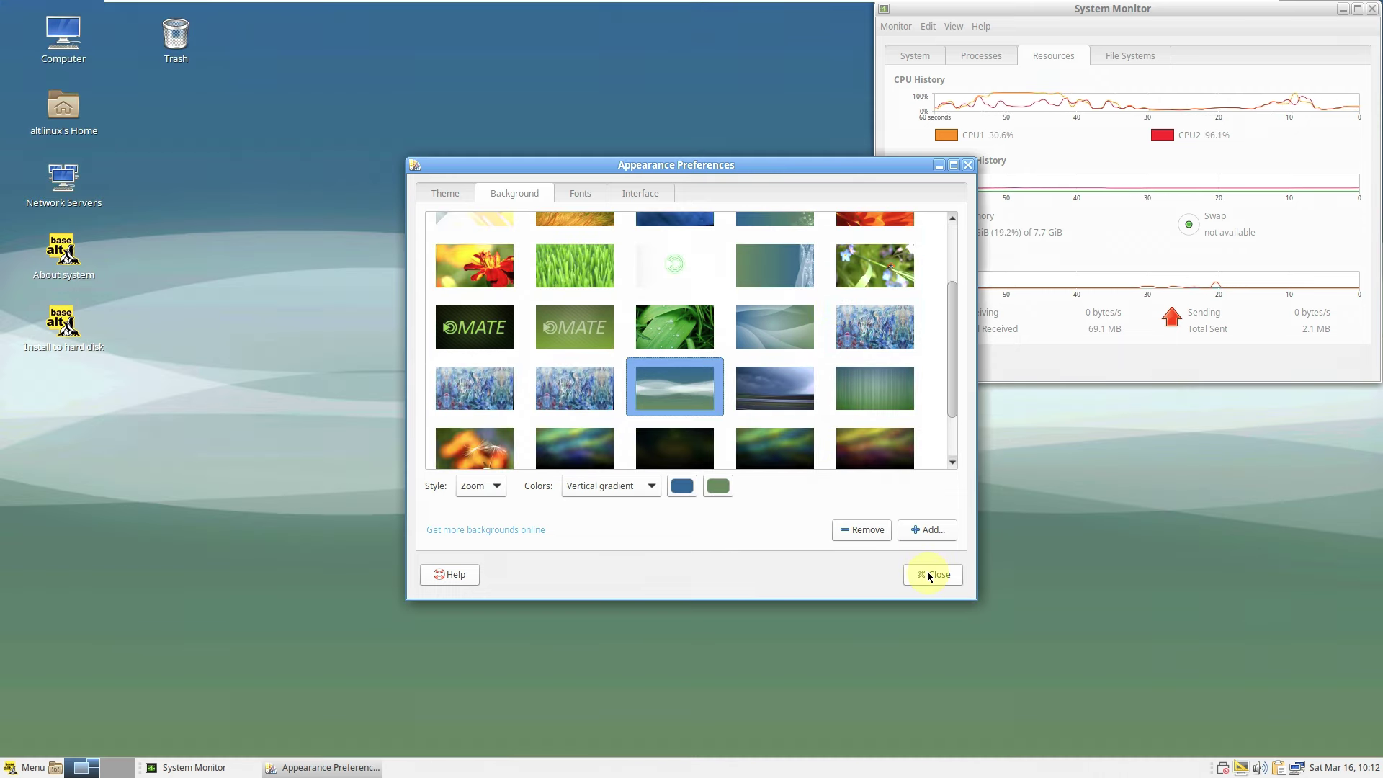
click(930, 575)
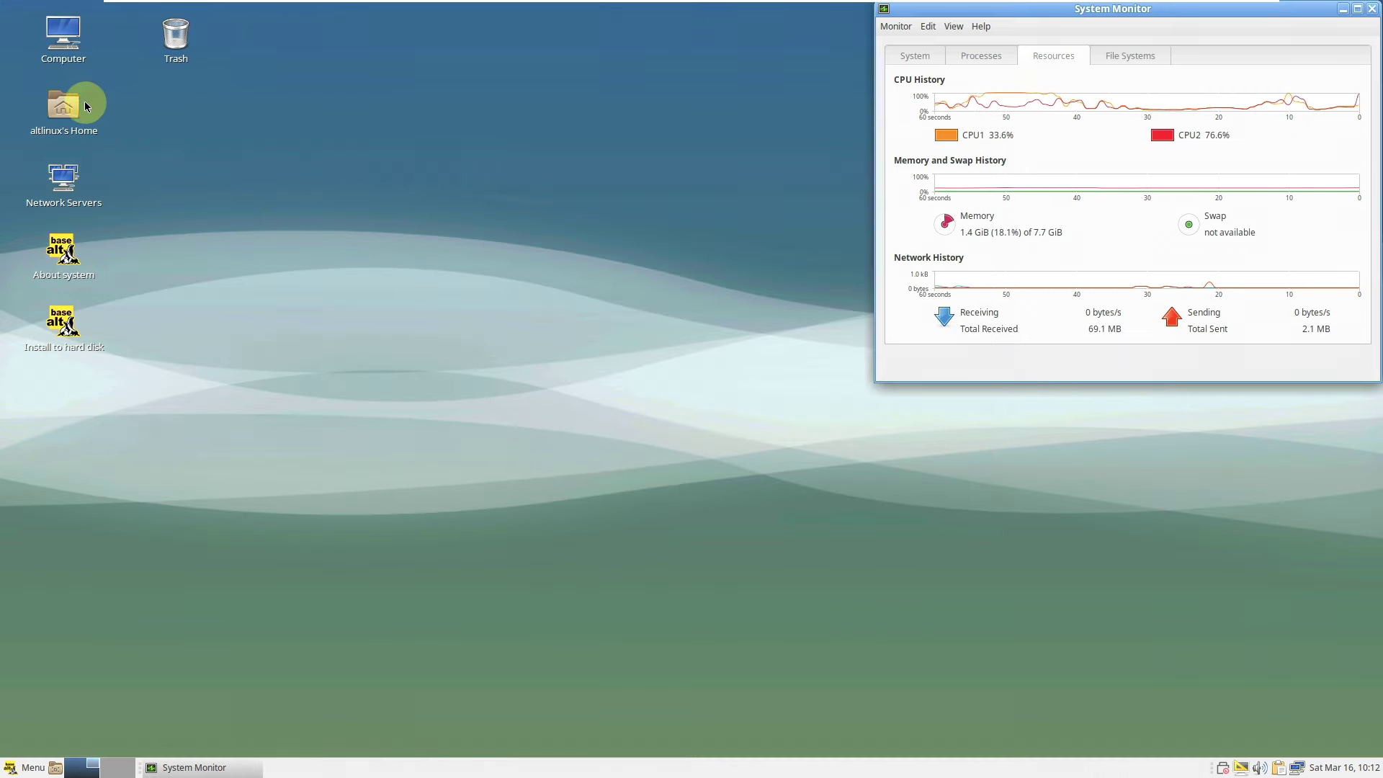
- Open the Computer location from the desktop, and move and enlarge its window to fill the space beside System Monitor
click(55, 48)
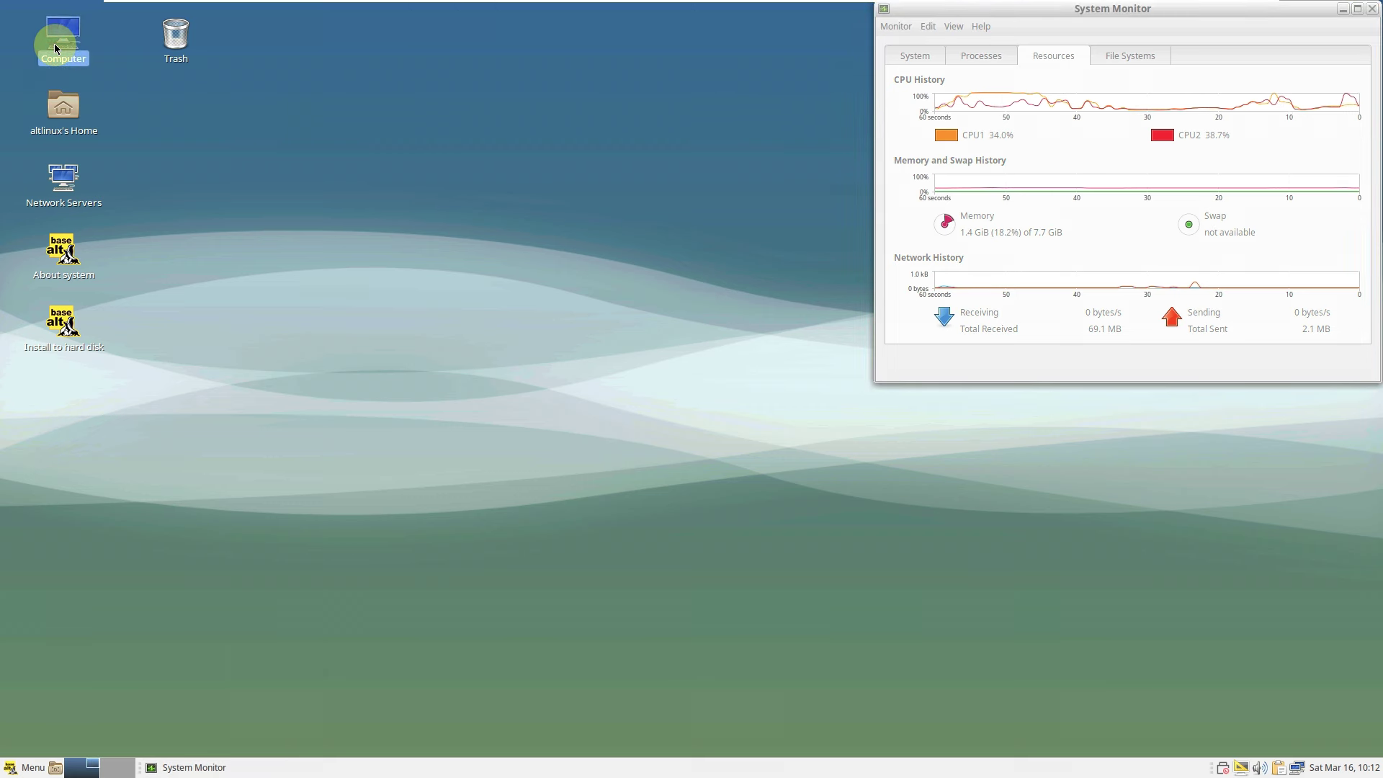
right_click(55, 47)
click(322, 284)
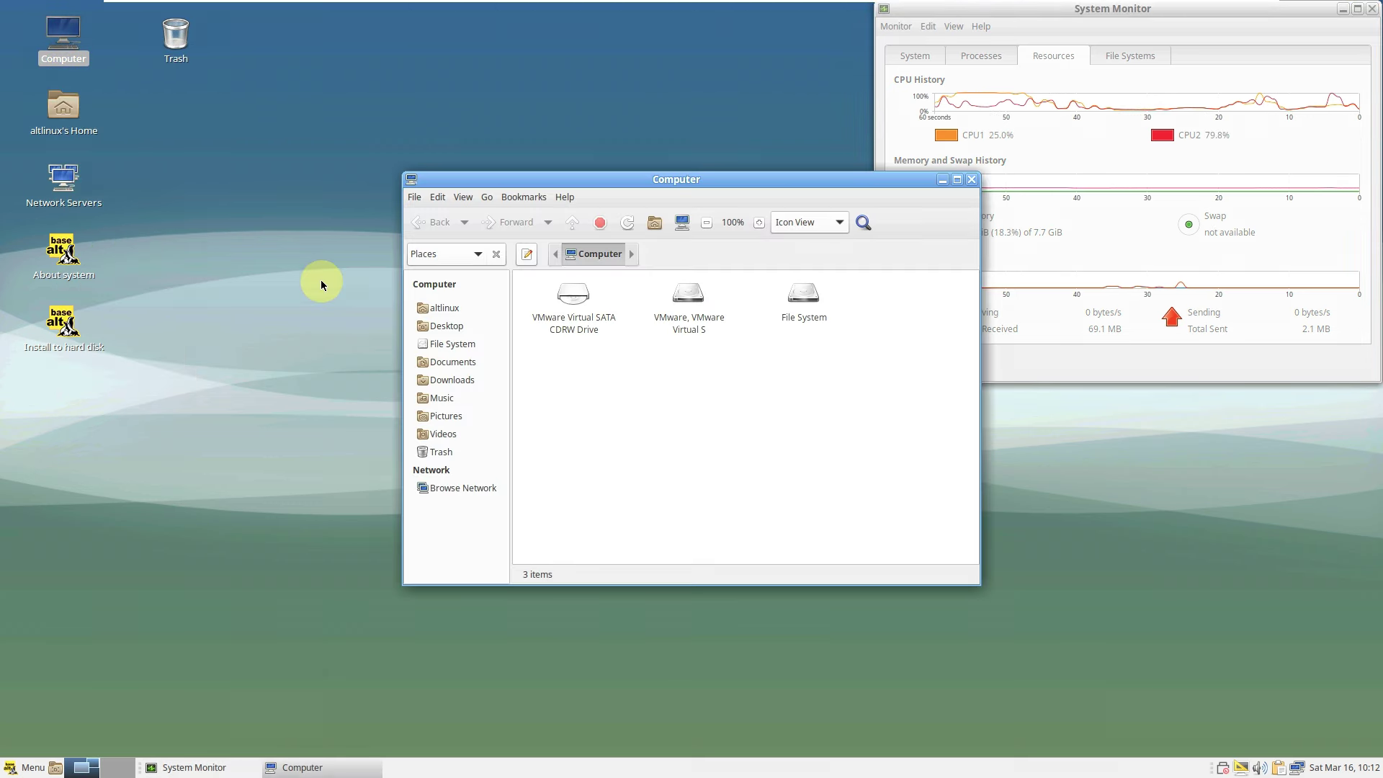
drag(648, 184, 247, 15)
drag(578, 421, 865, 749)
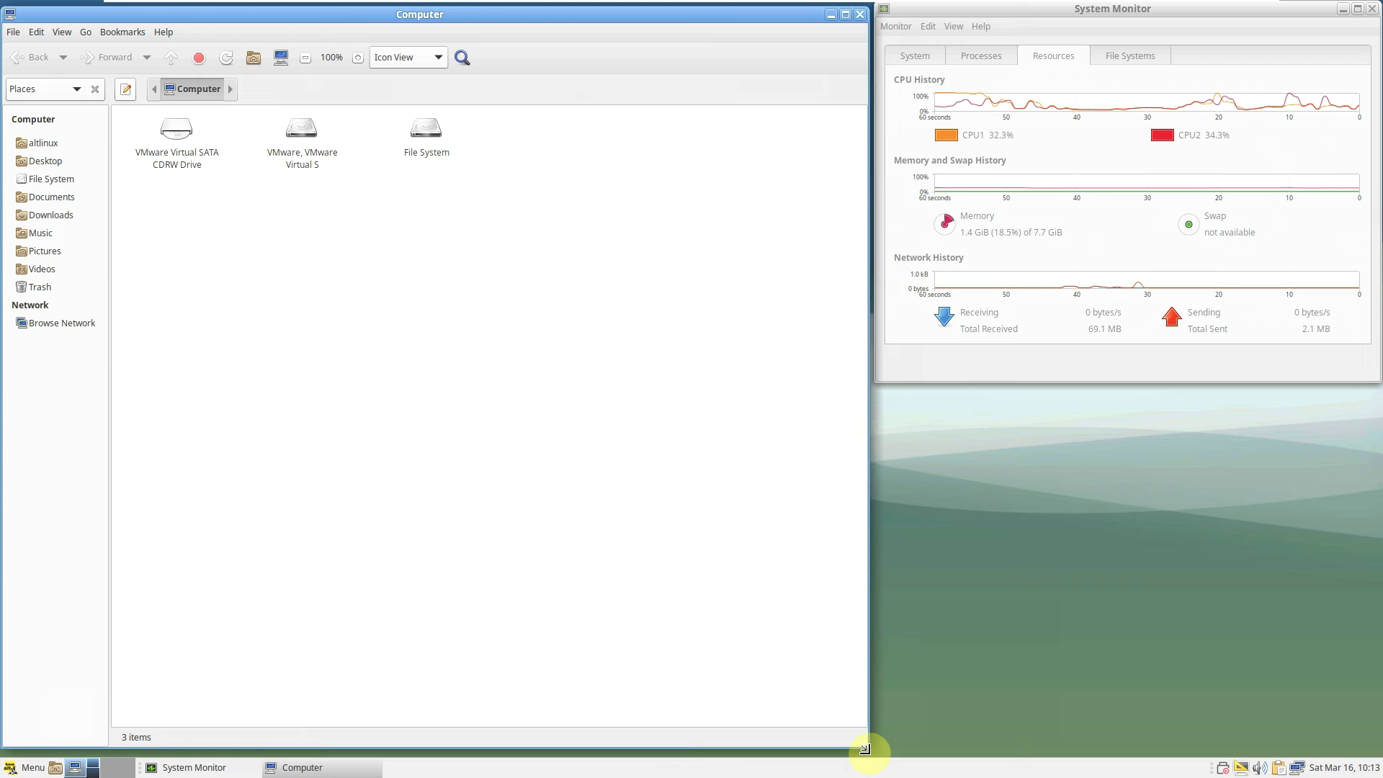
- View the file manager's About information and close it
click(163, 31)
click(181, 74)
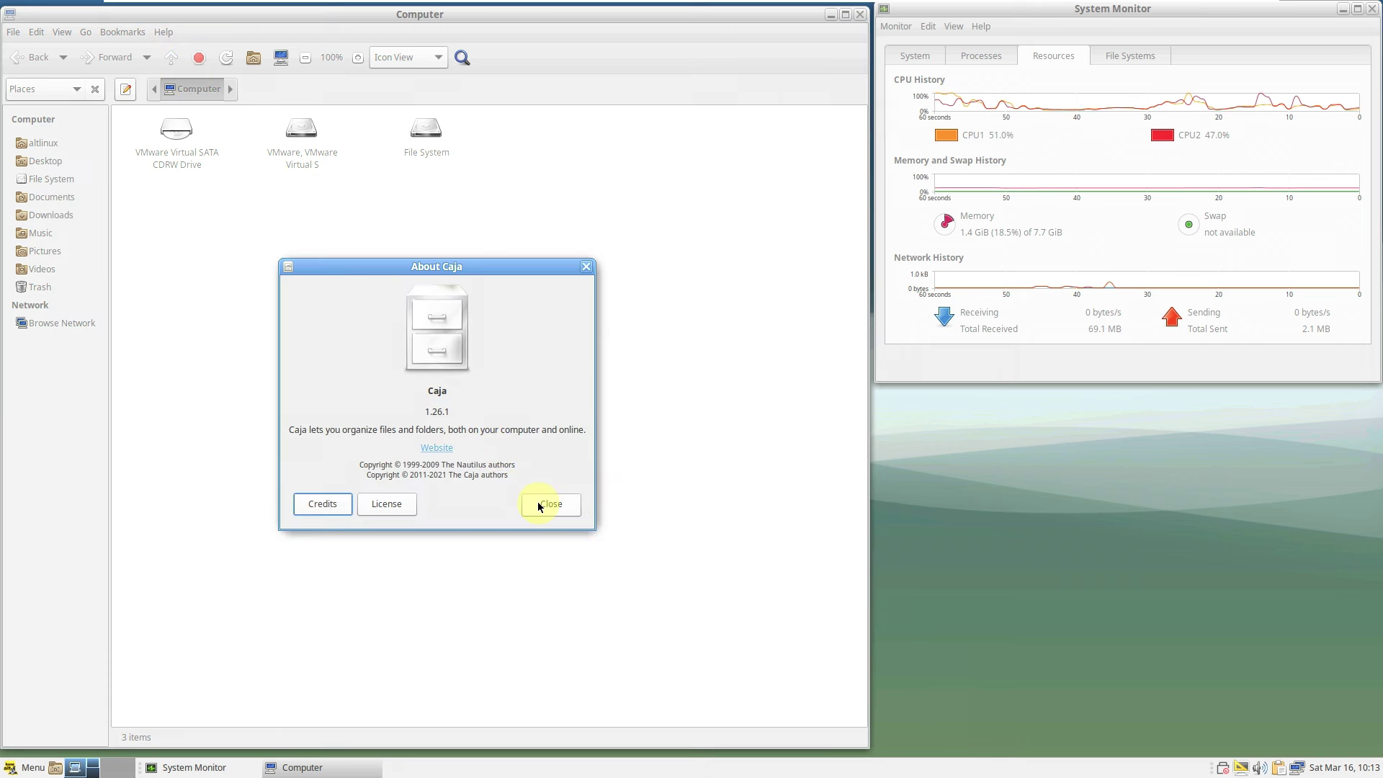
click(549, 504)
- Browse the altlinux home folder, the Desktop folder and the File System down to /sys/kernel
click(44, 143)
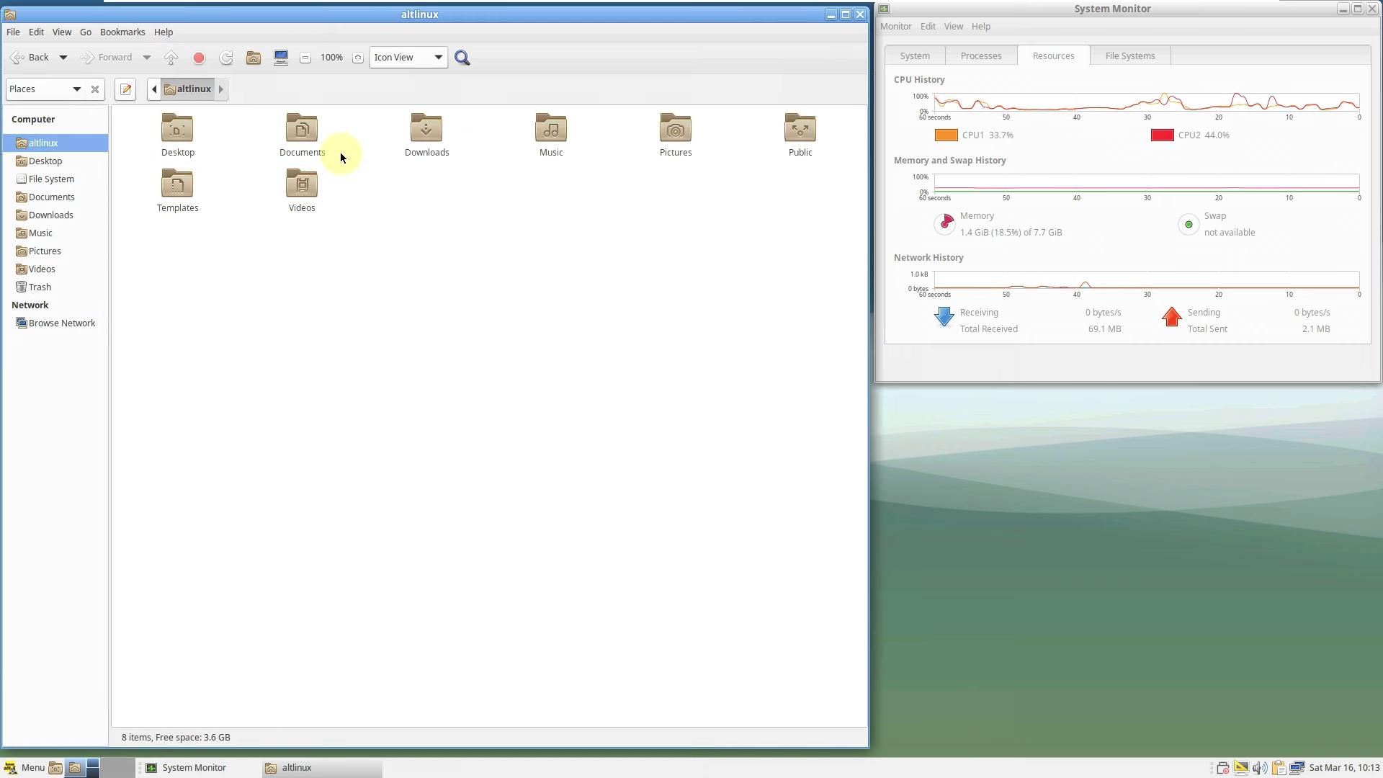
click(74, 162)
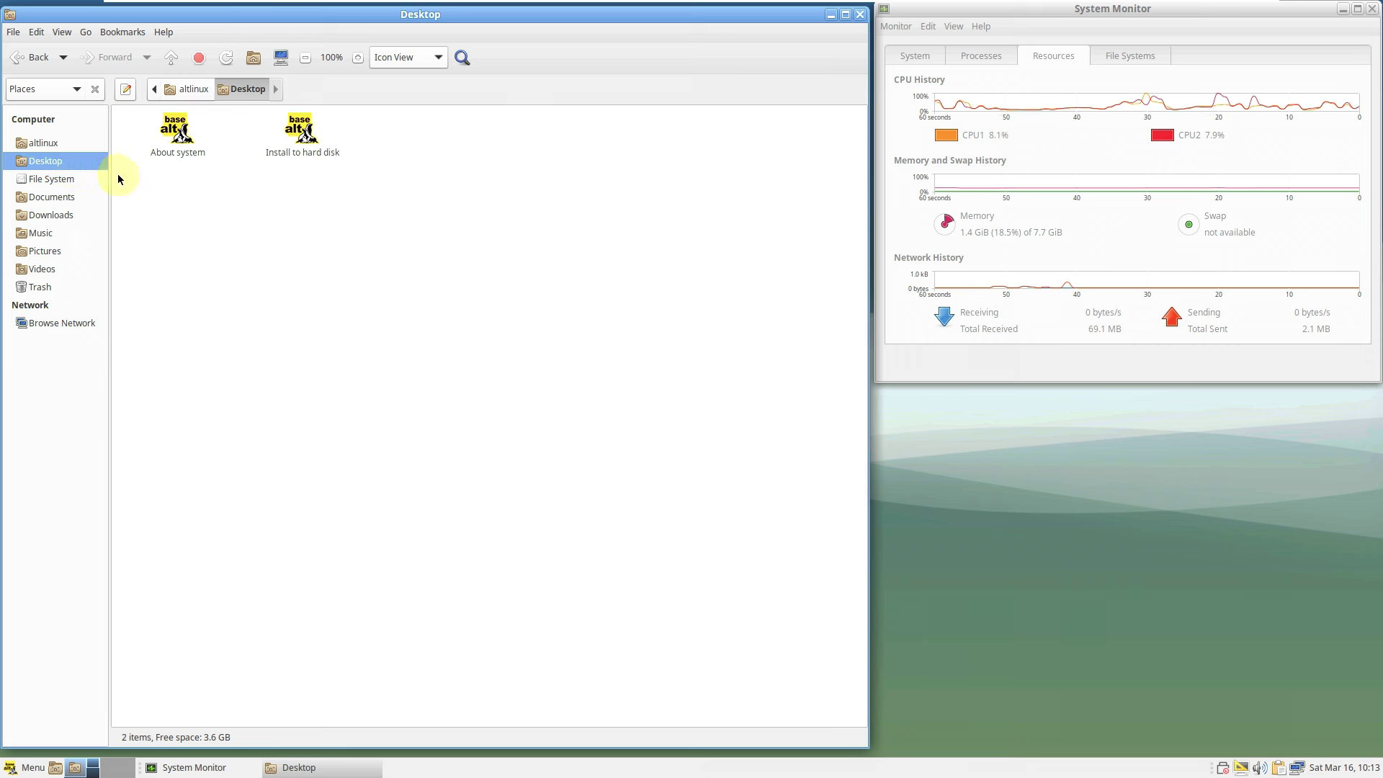
click(65, 179)
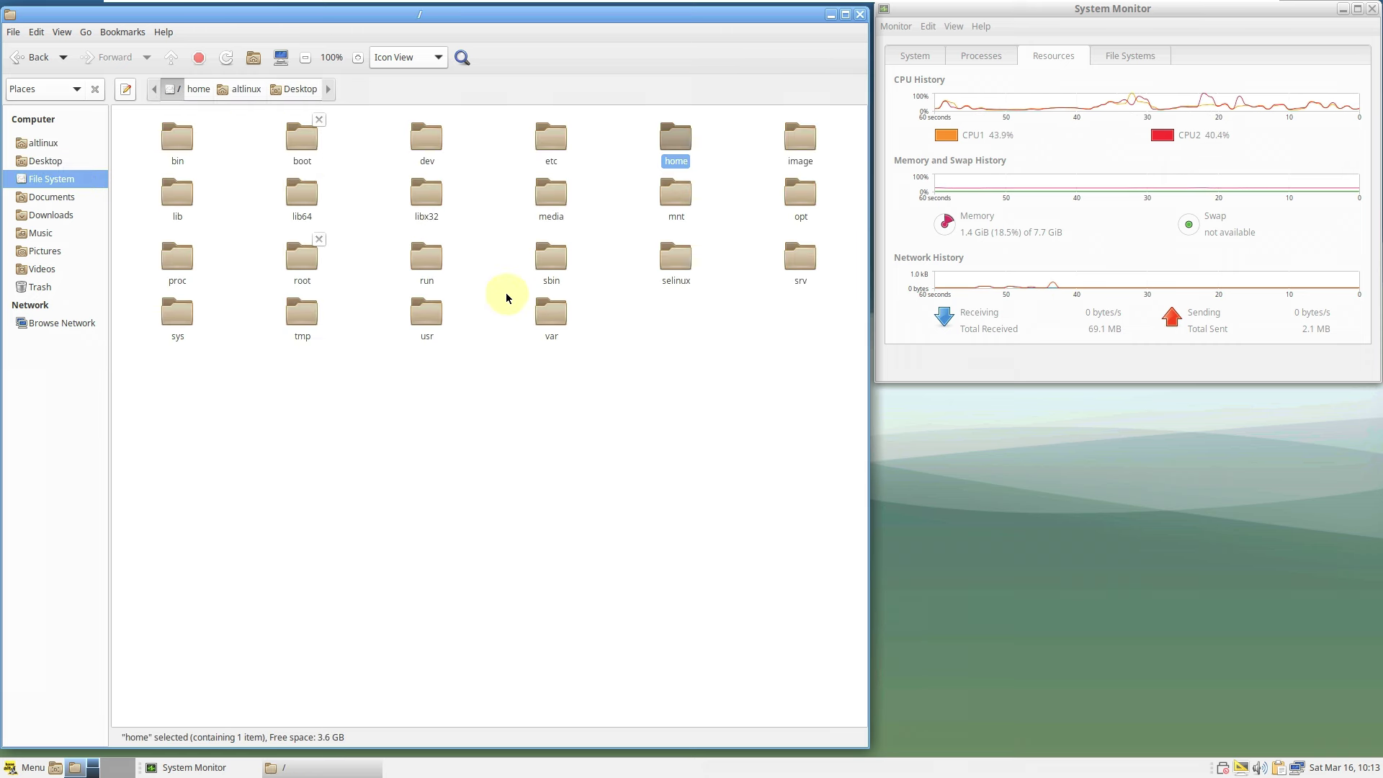
double_click(188, 323)
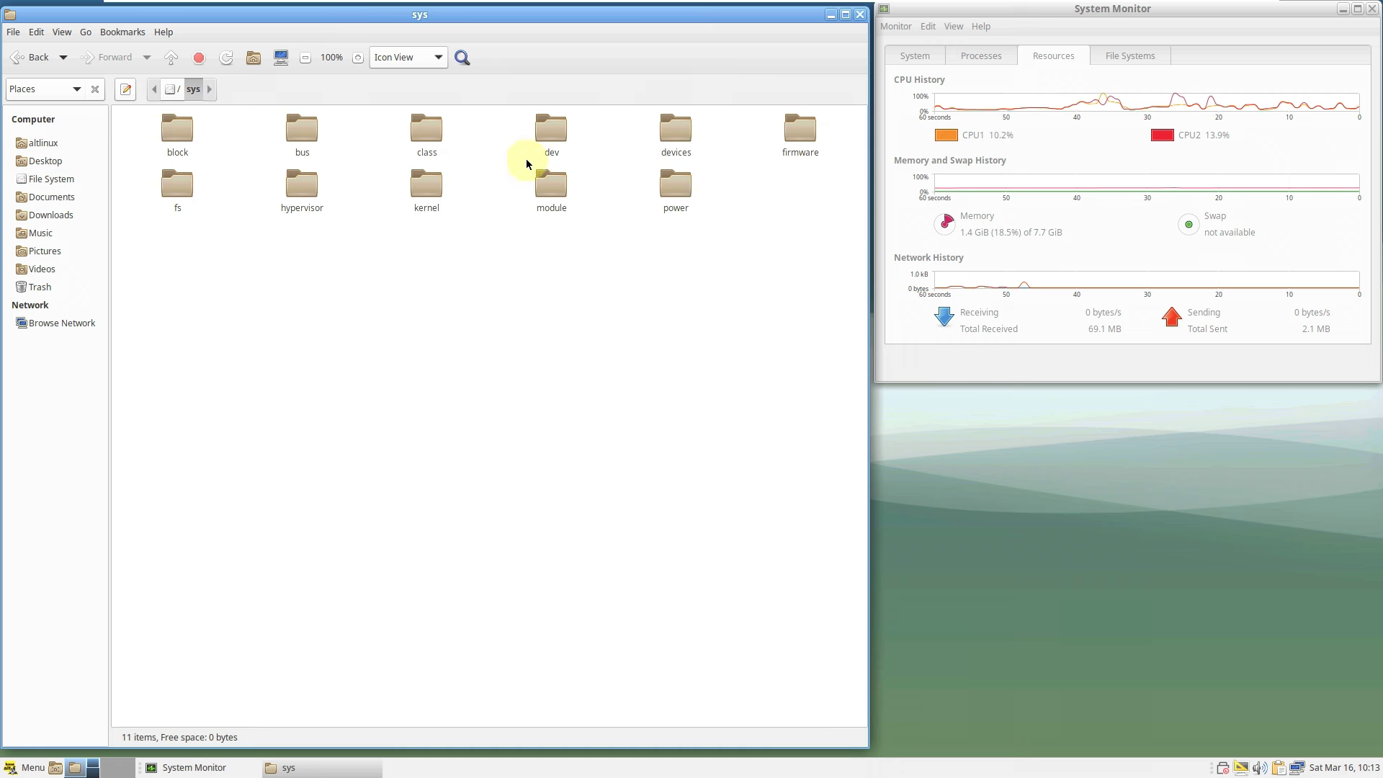
double_click(417, 188)
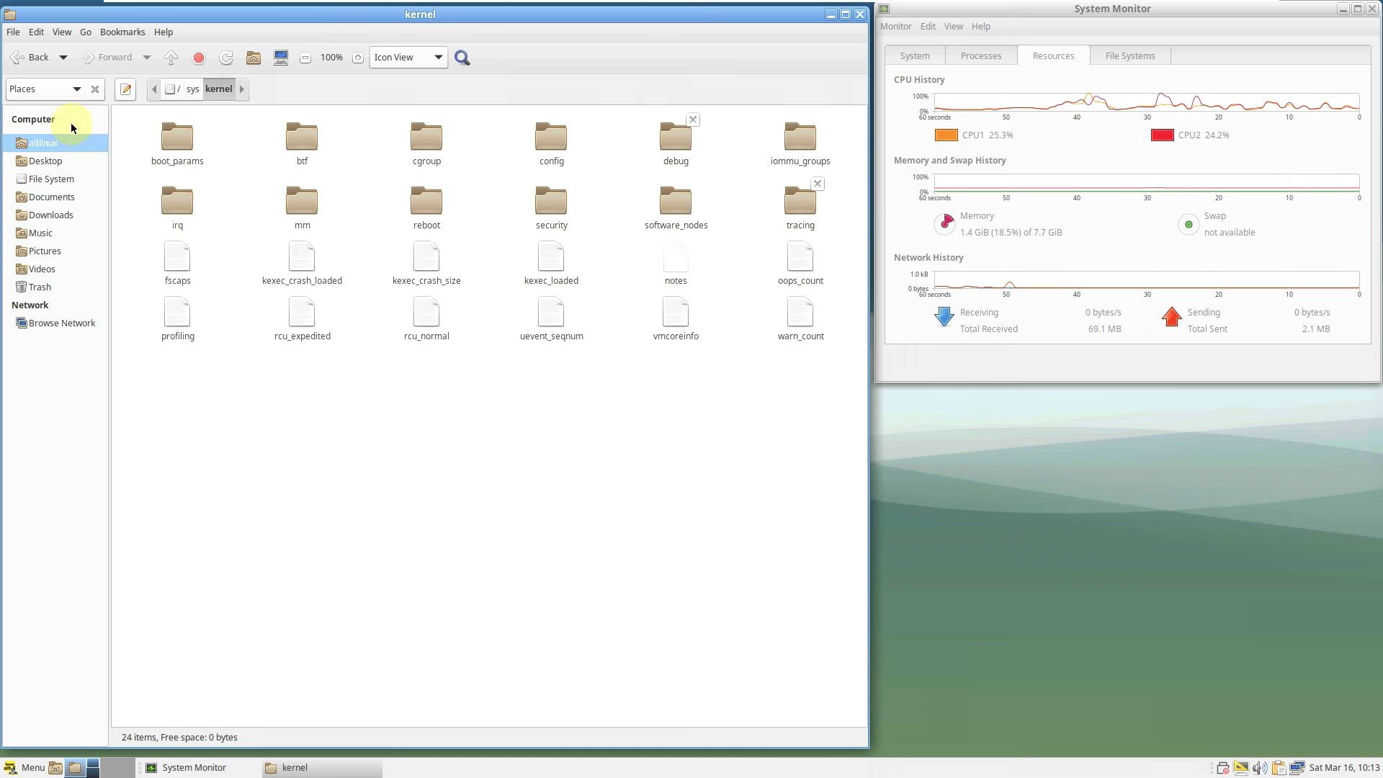
- Go back to the sys folder, look inside its firmware folder, and return to the File System root
click(16, 64)
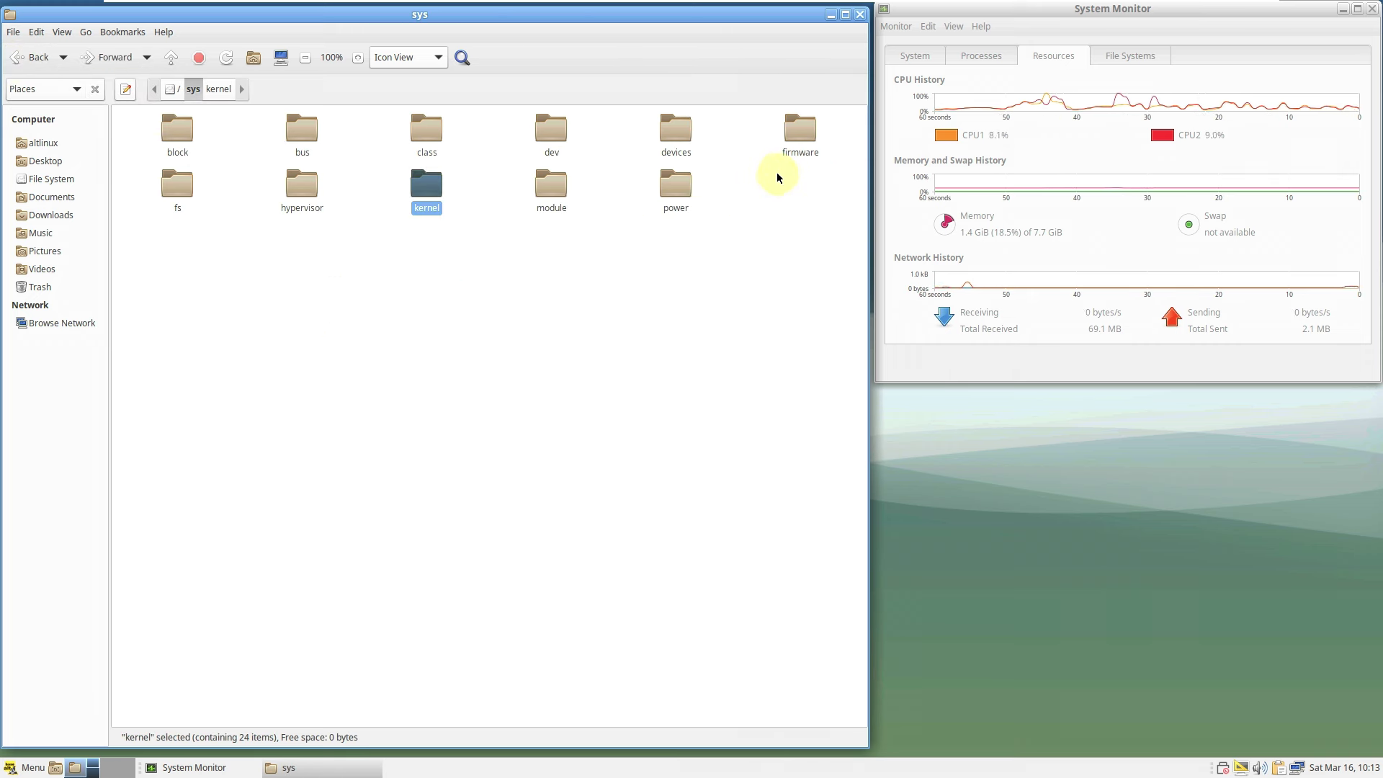
double_click(778, 145)
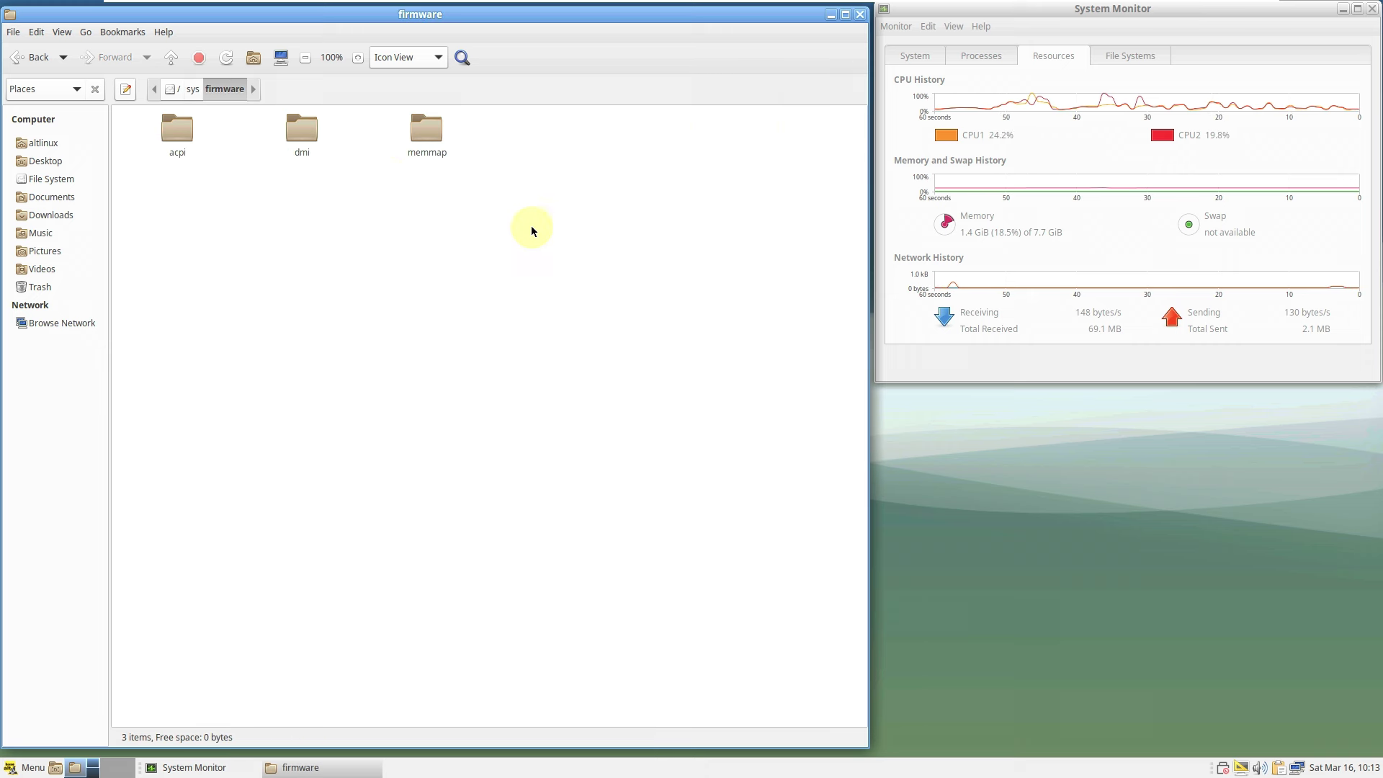
double_click(18, 63)
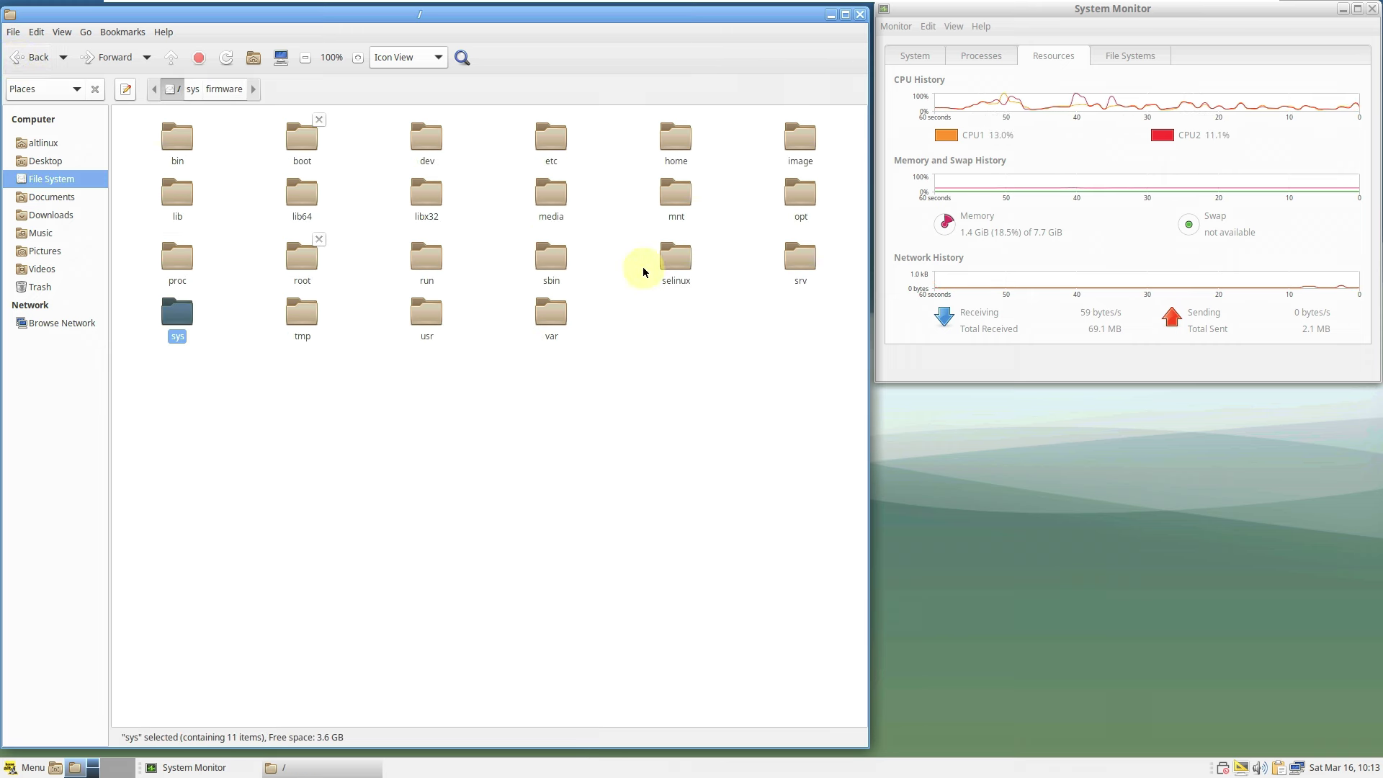
- Review the Behavior, Display, List Columns, Preview, Media and Extensions pages of File Management Preferences, and close the dialog
click(36, 32)
click(151, 467)
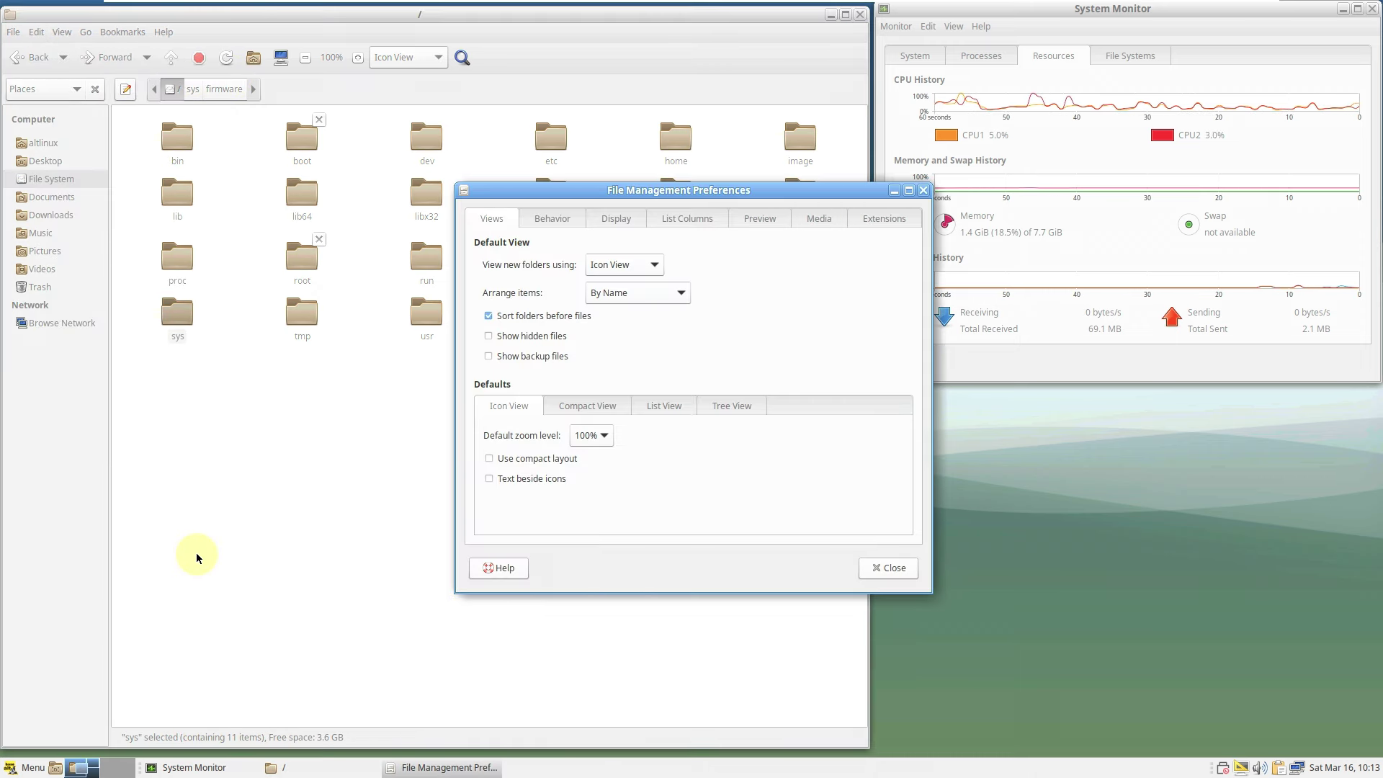
click(572, 217)
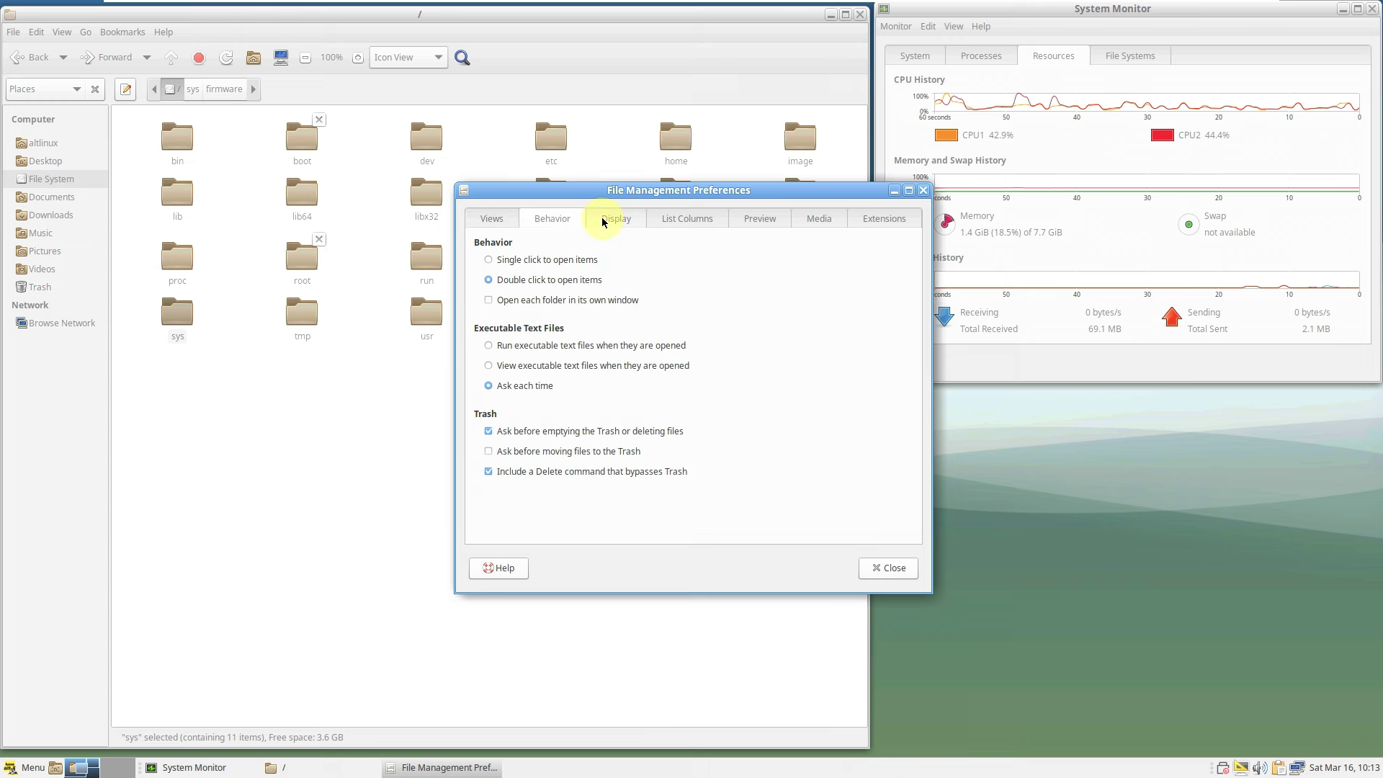
click(603, 218)
click(667, 221)
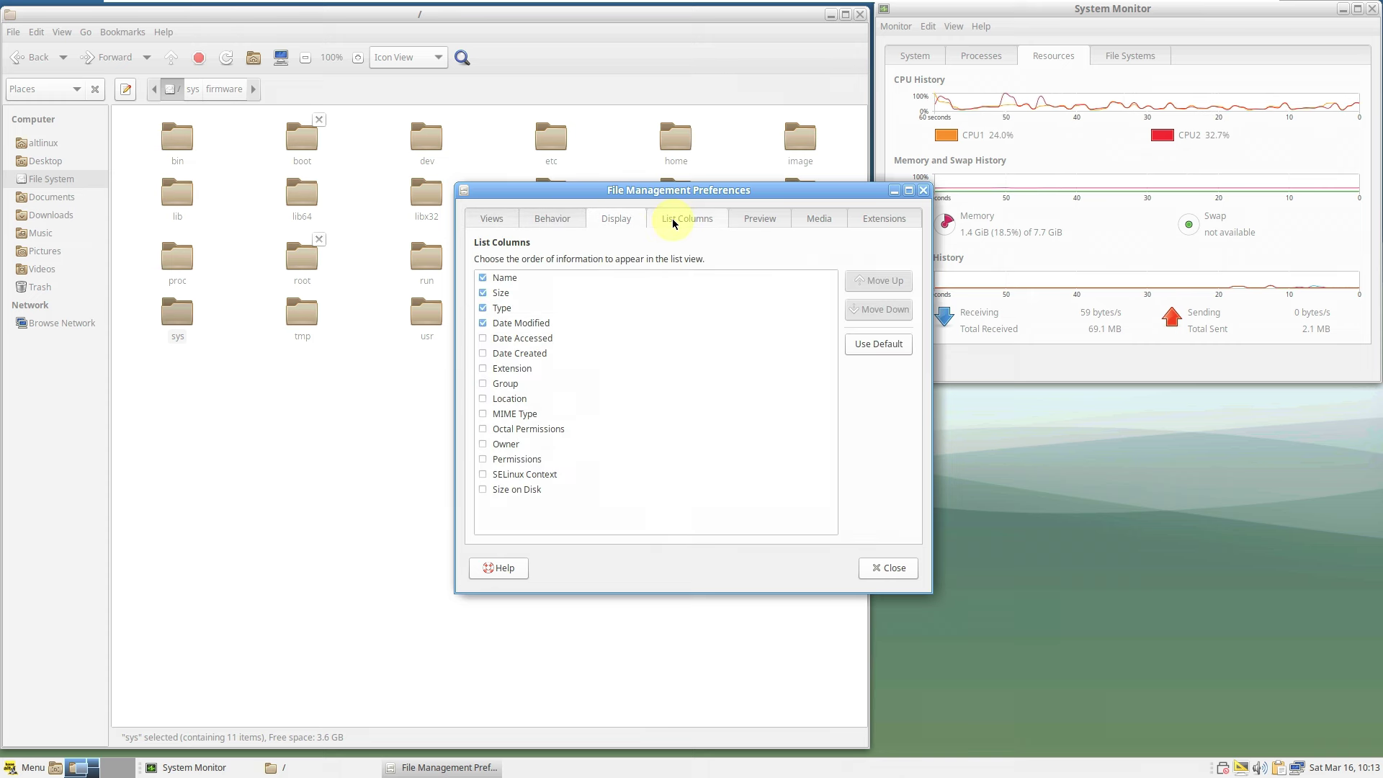
click(763, 218)
click(834, 219)
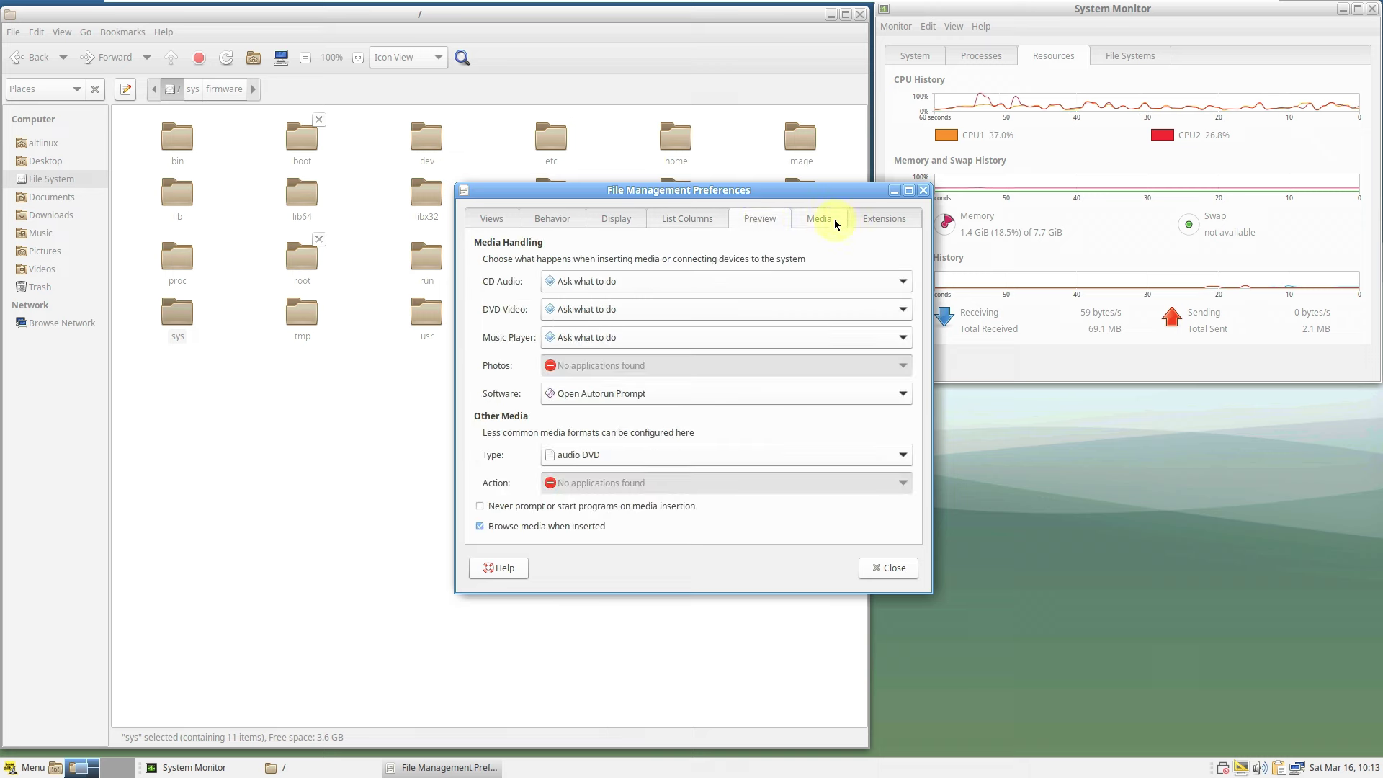
click(883, 219)
click(892, 569)
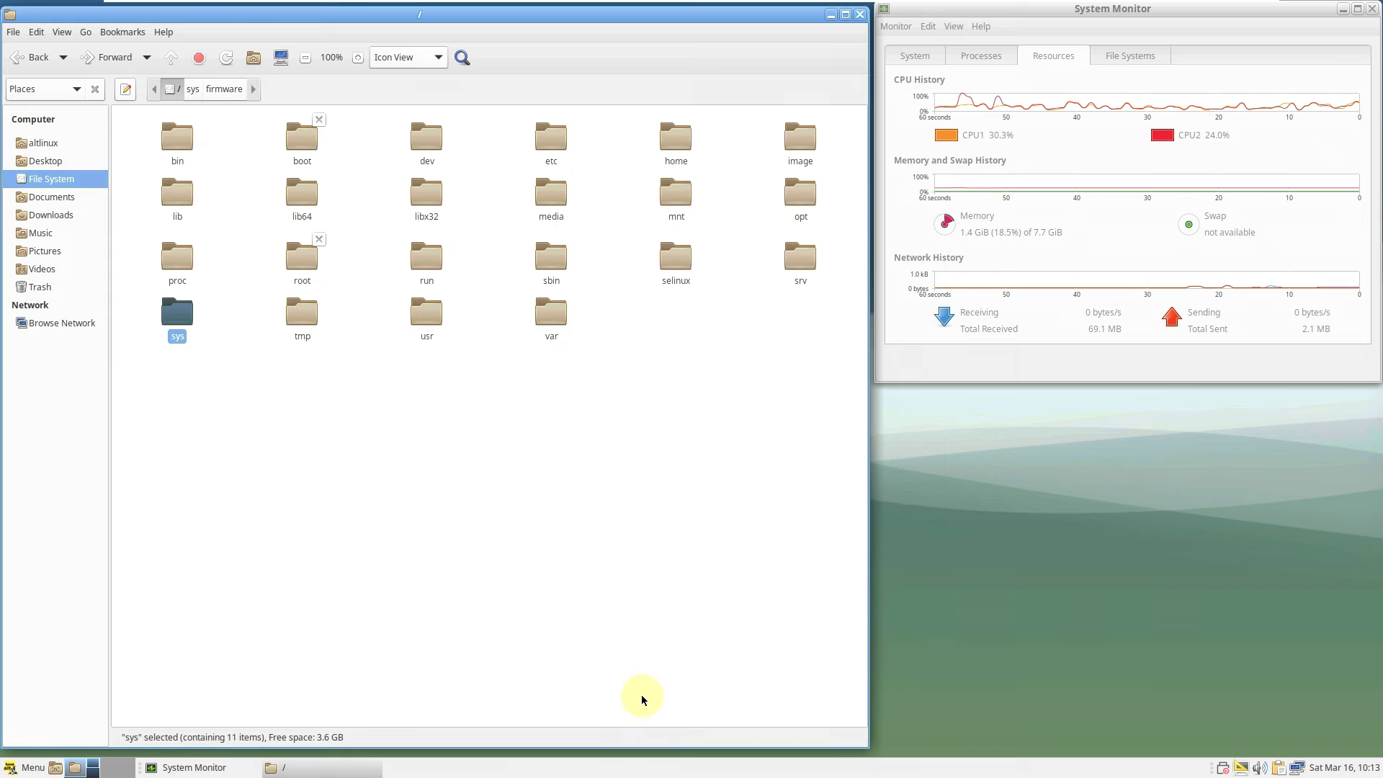
- Close the file manager window, and view the desktop's context menu without choosing anything
key(Num_Lock)
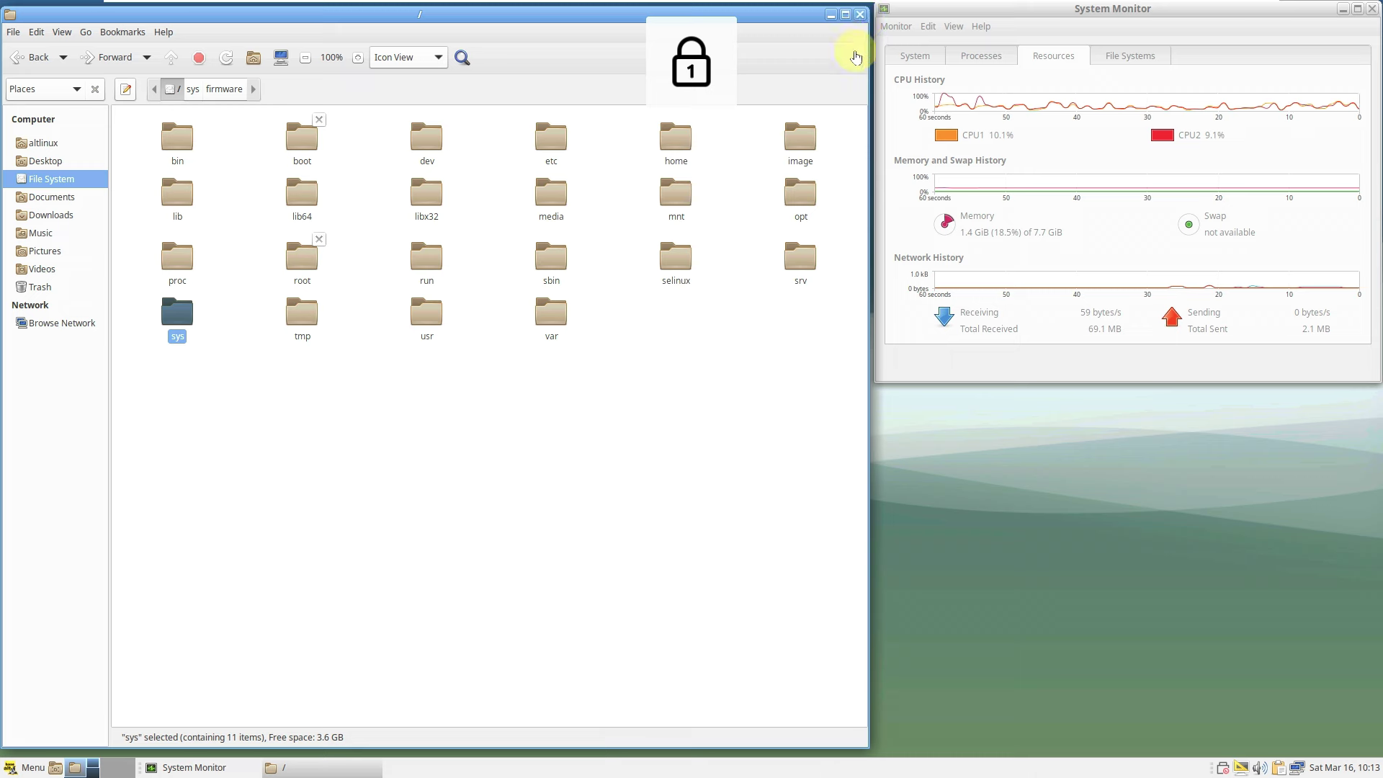
click(860, 14)
right_click(390, 312)
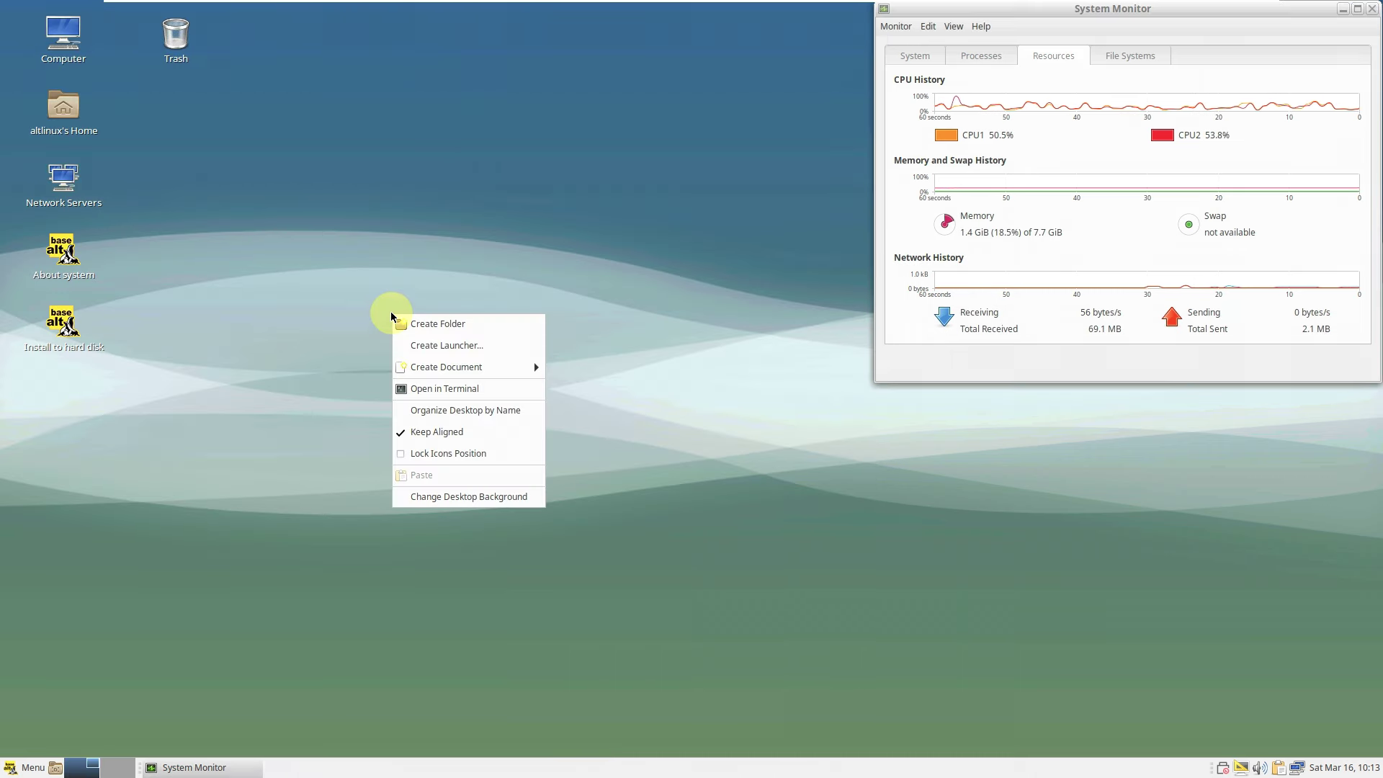
click(213, 216)
- Open the About system page from the desktop, view it in Firefox, and close the browser
right_click(71, 261)
click(146, 255)
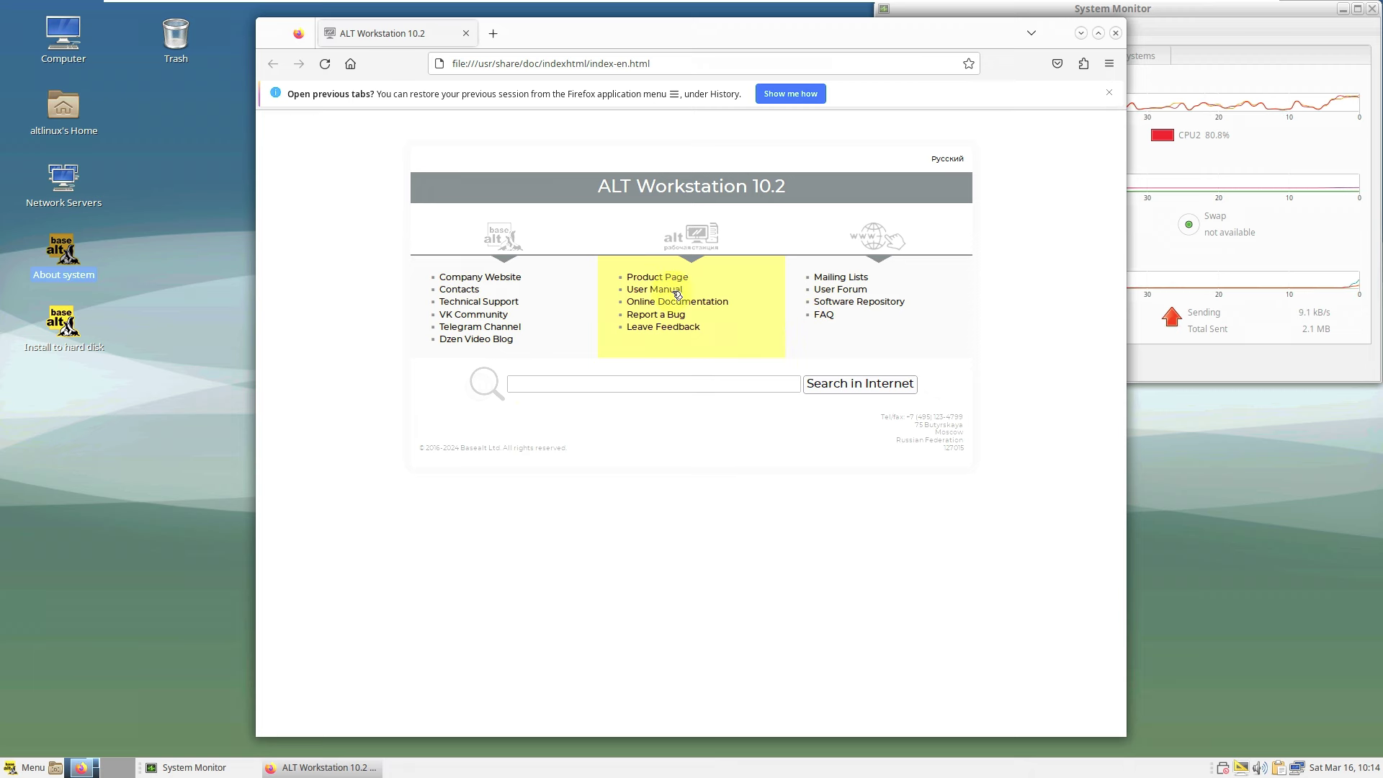
click(1113, 34)
- View the About information of the MATE Panel and close it
right_click(452, 768)
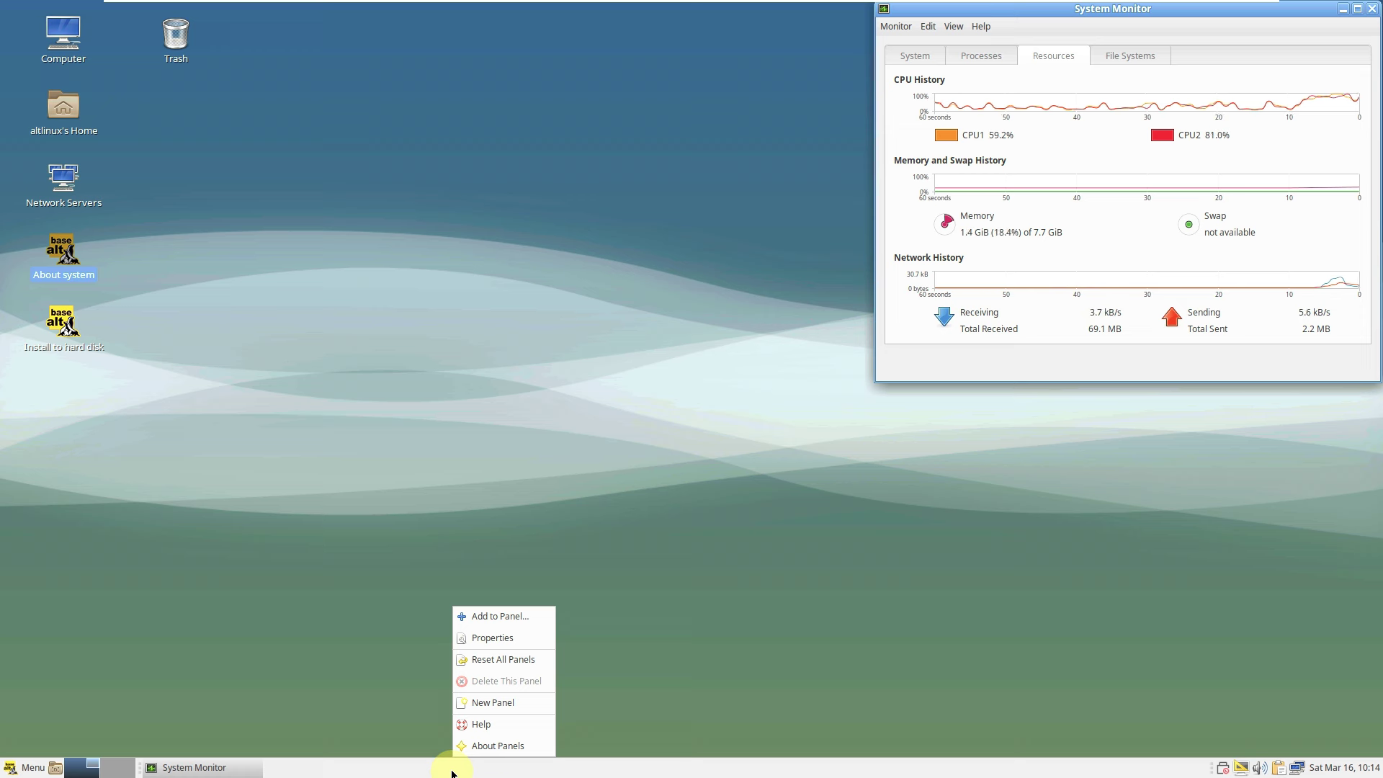
click(487, 746)
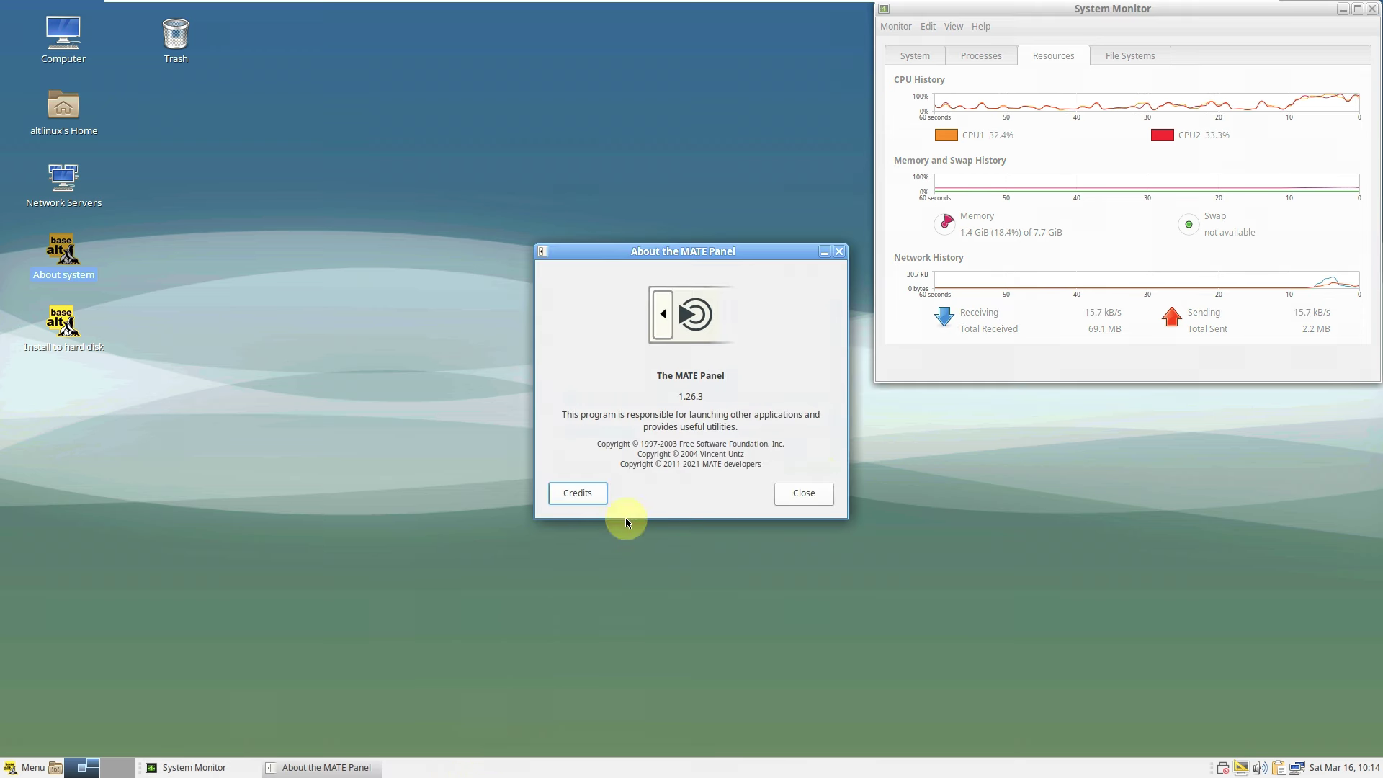
click(794, 494)
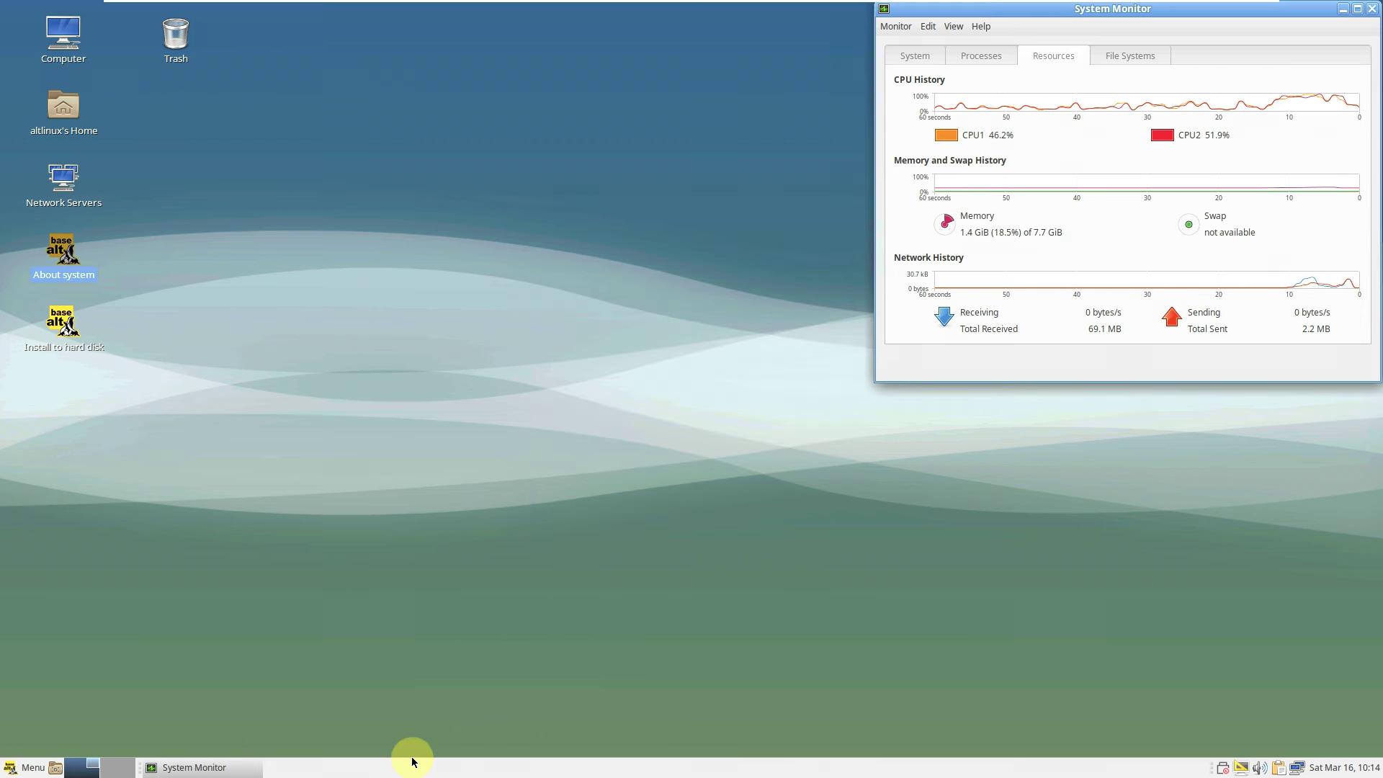
- Check the Background settings in Panel Properties, close the dialog, and look over the panel's context menu
right_click(411, 765)
click(460, 637)
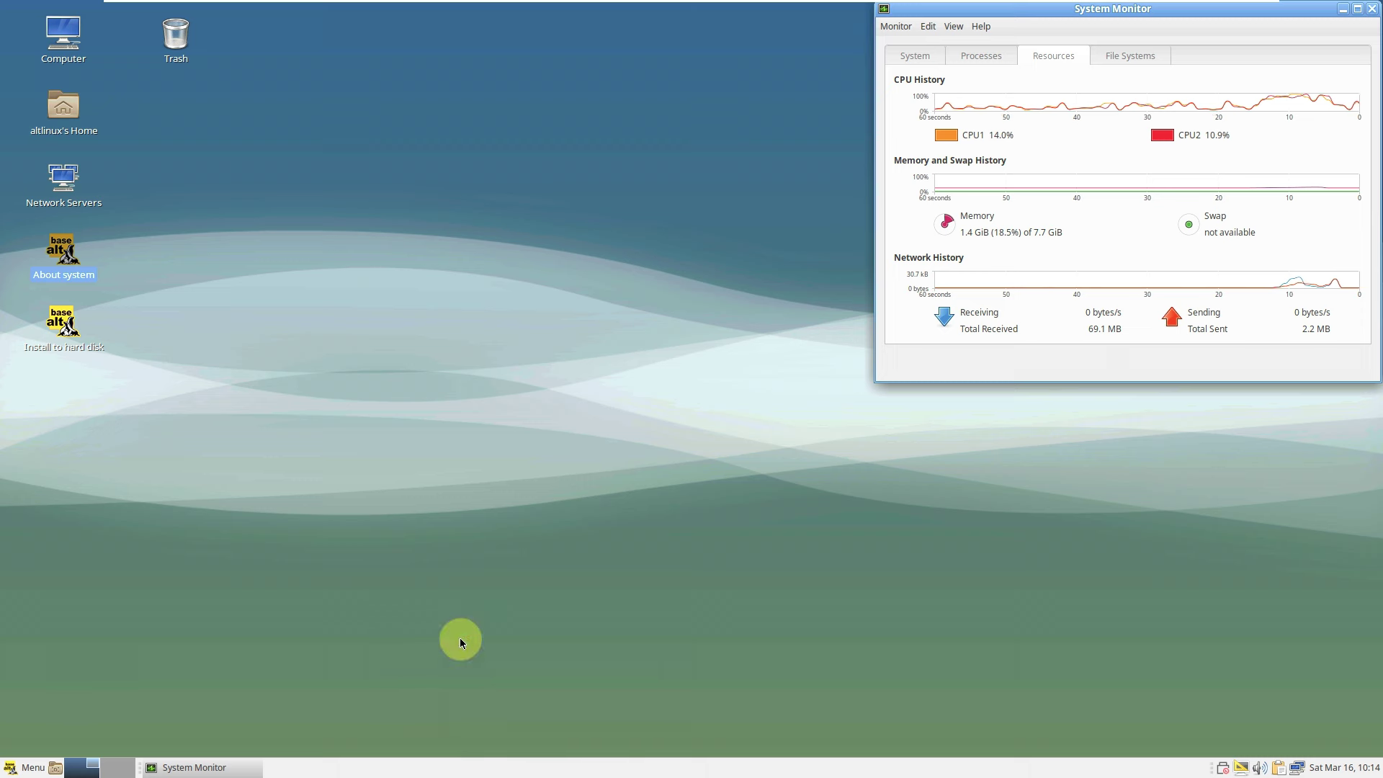
click(710, 290)
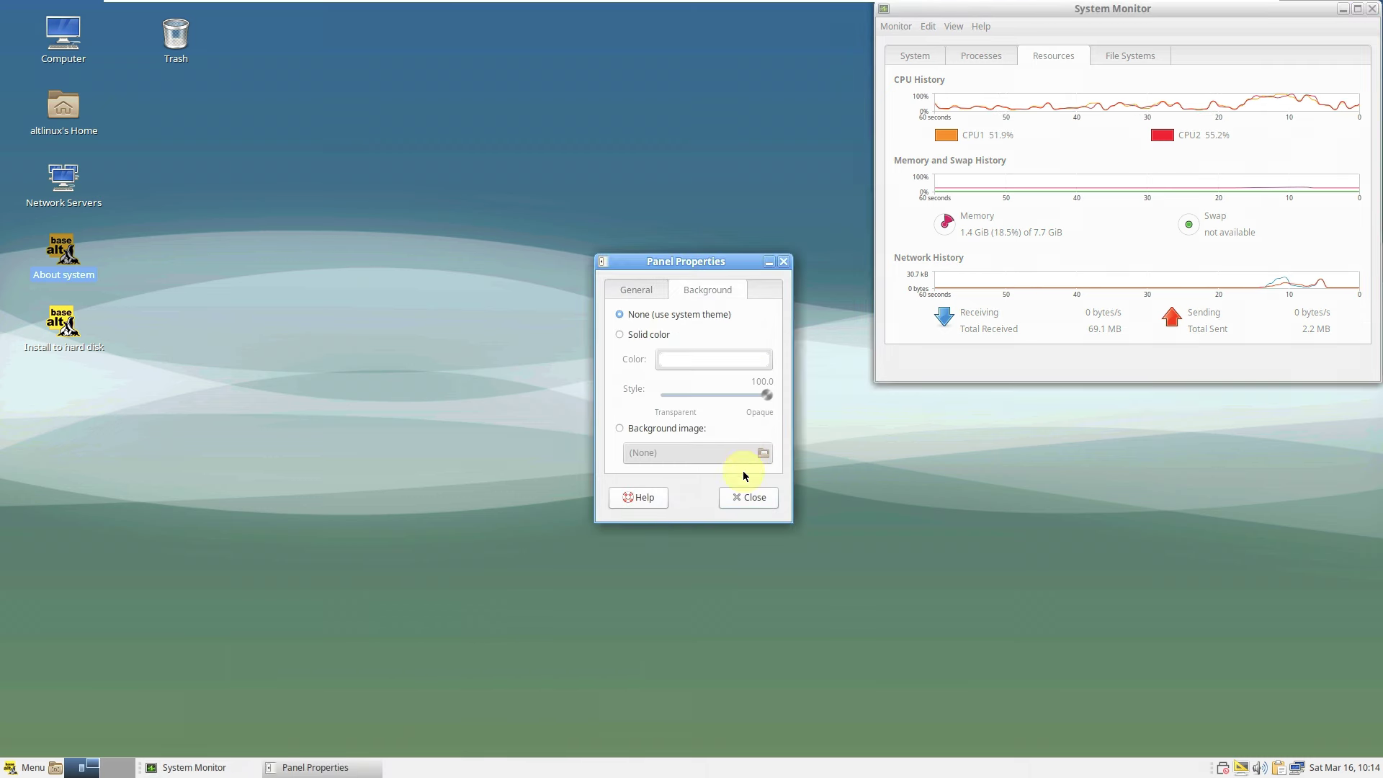
click(745, 500)
right_click(305, 765)
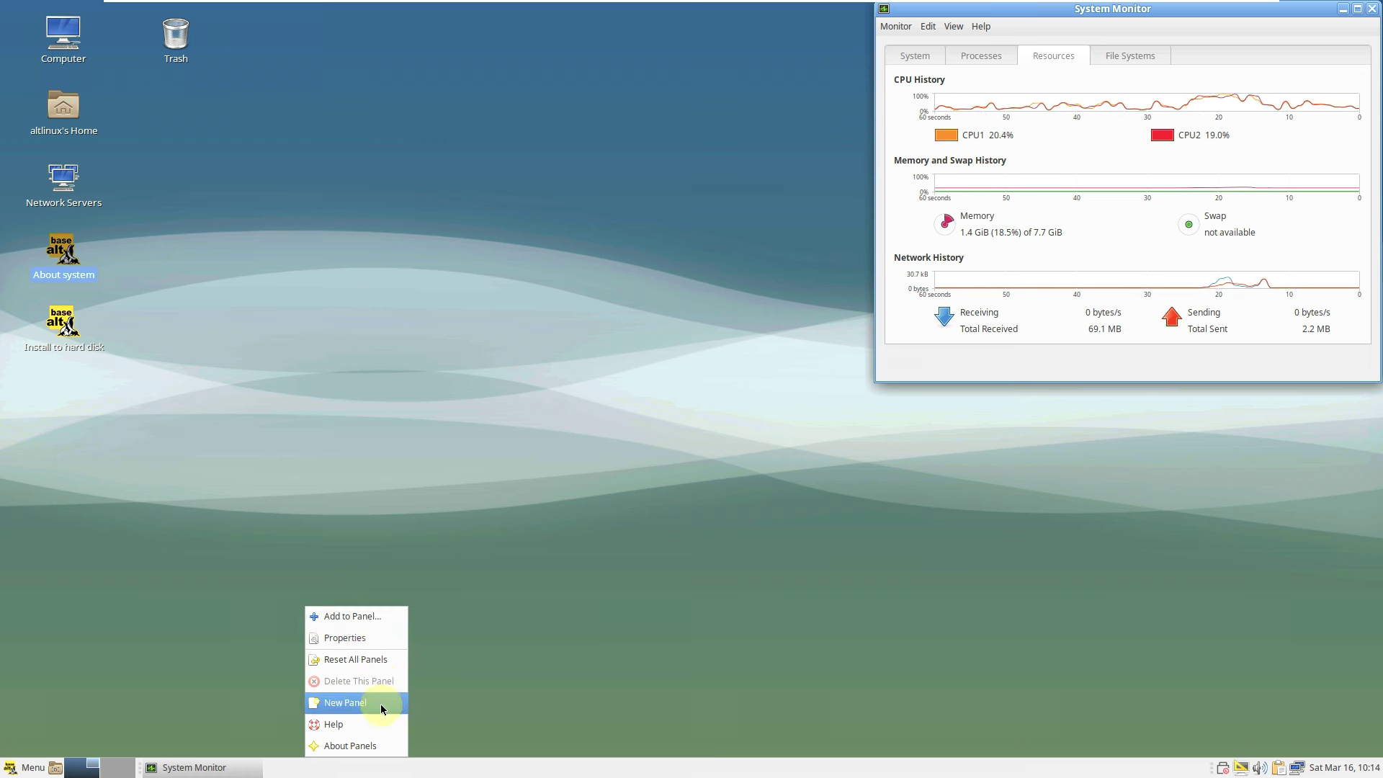
click(196, 606)
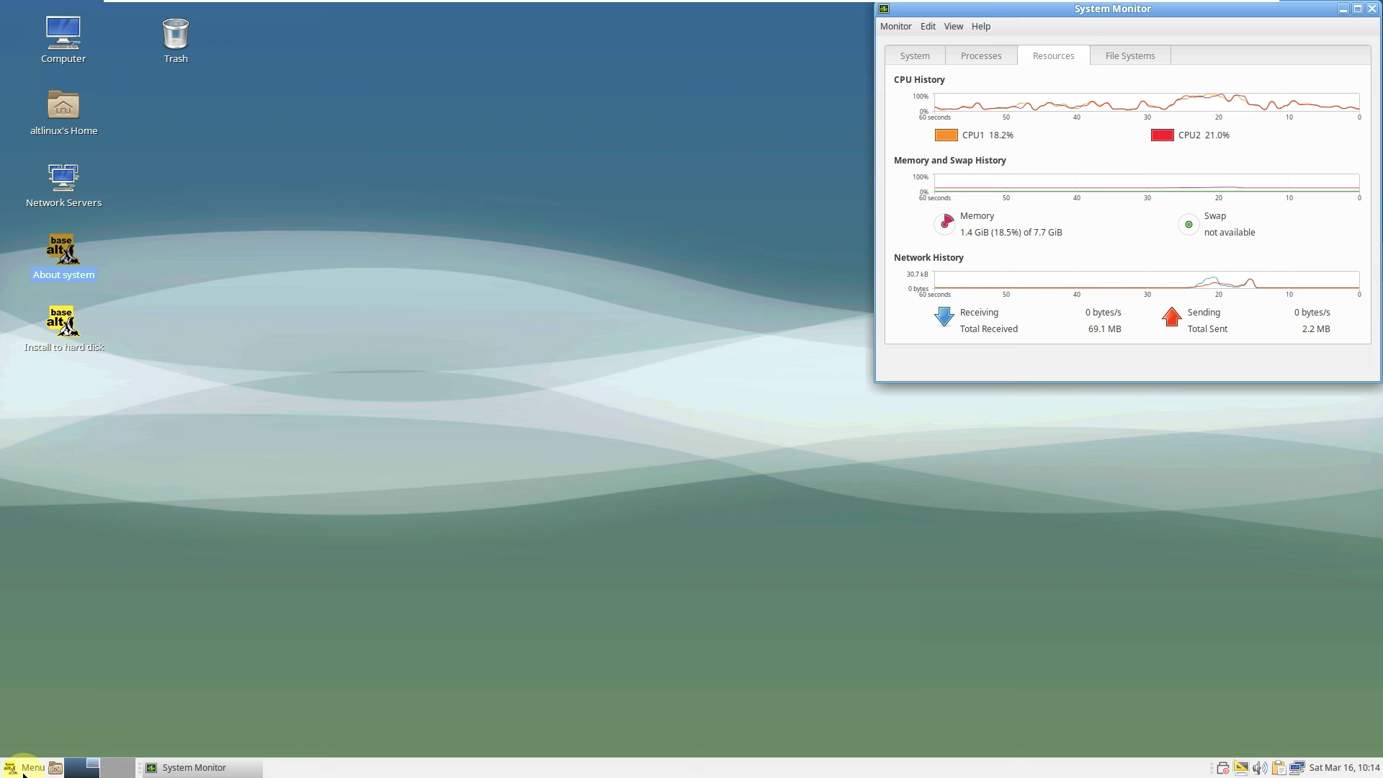
- Launch Package Manager, continue past the Software welcome screen, and move its window beside System Monitor
click(24, 769)
click(71, 612)
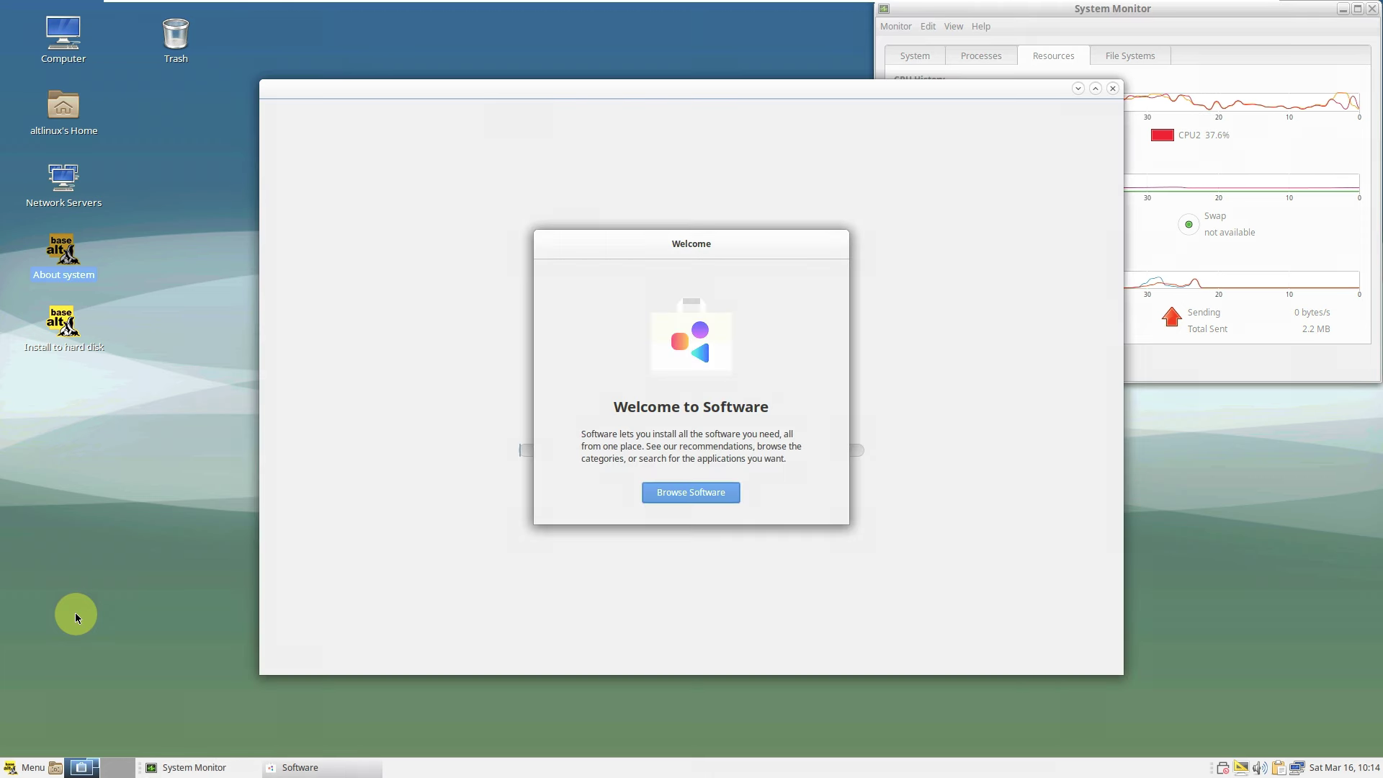
click(643, 495)
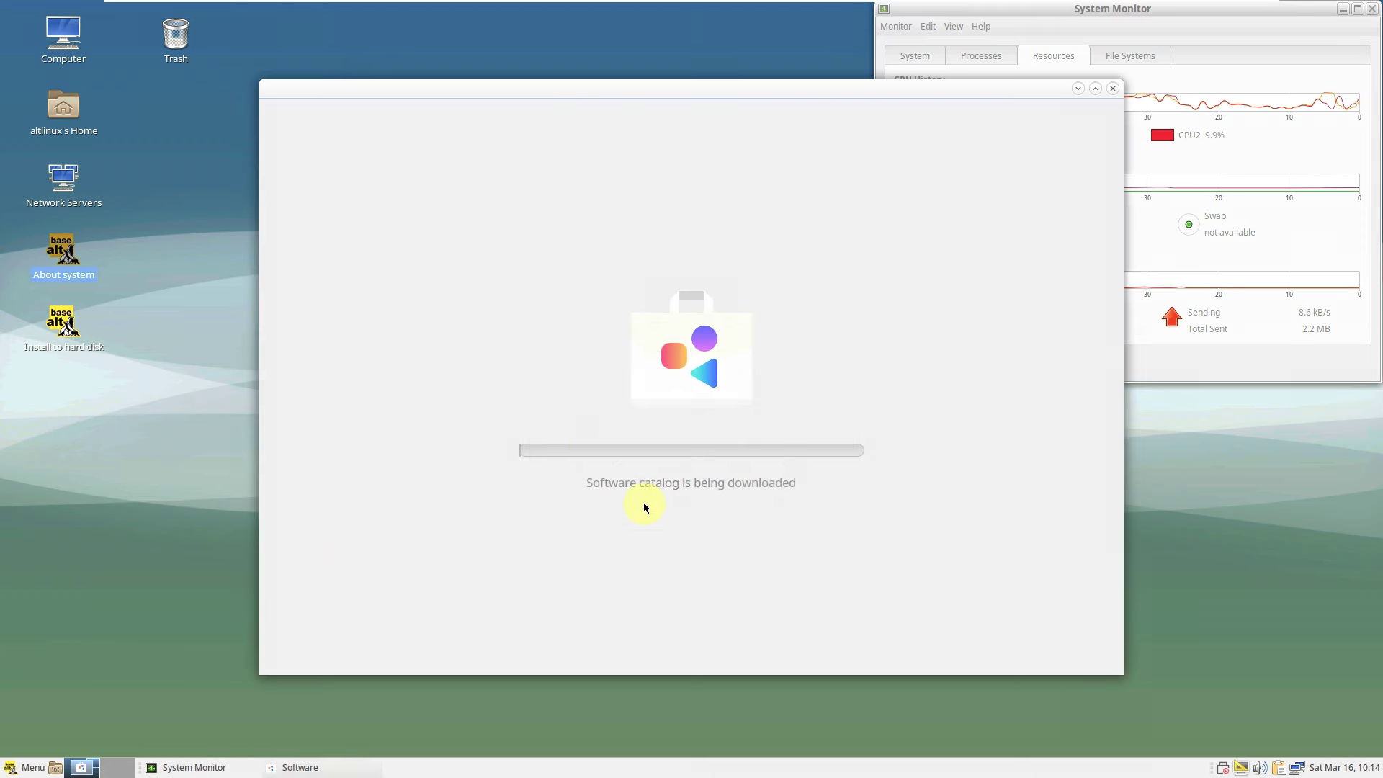
drag(719, 88, 452, 56)
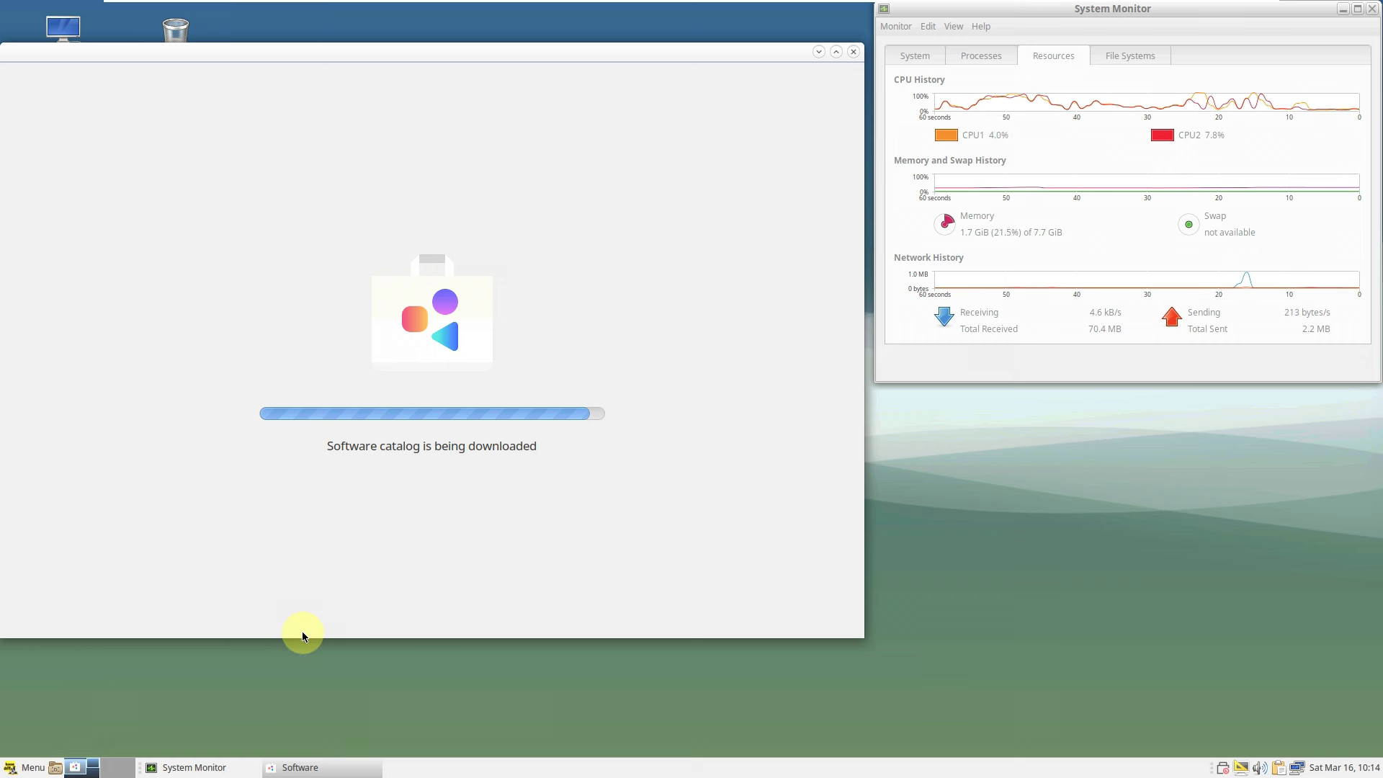
- Launch Install to hard disk from the list of all applications
click(27, 767)
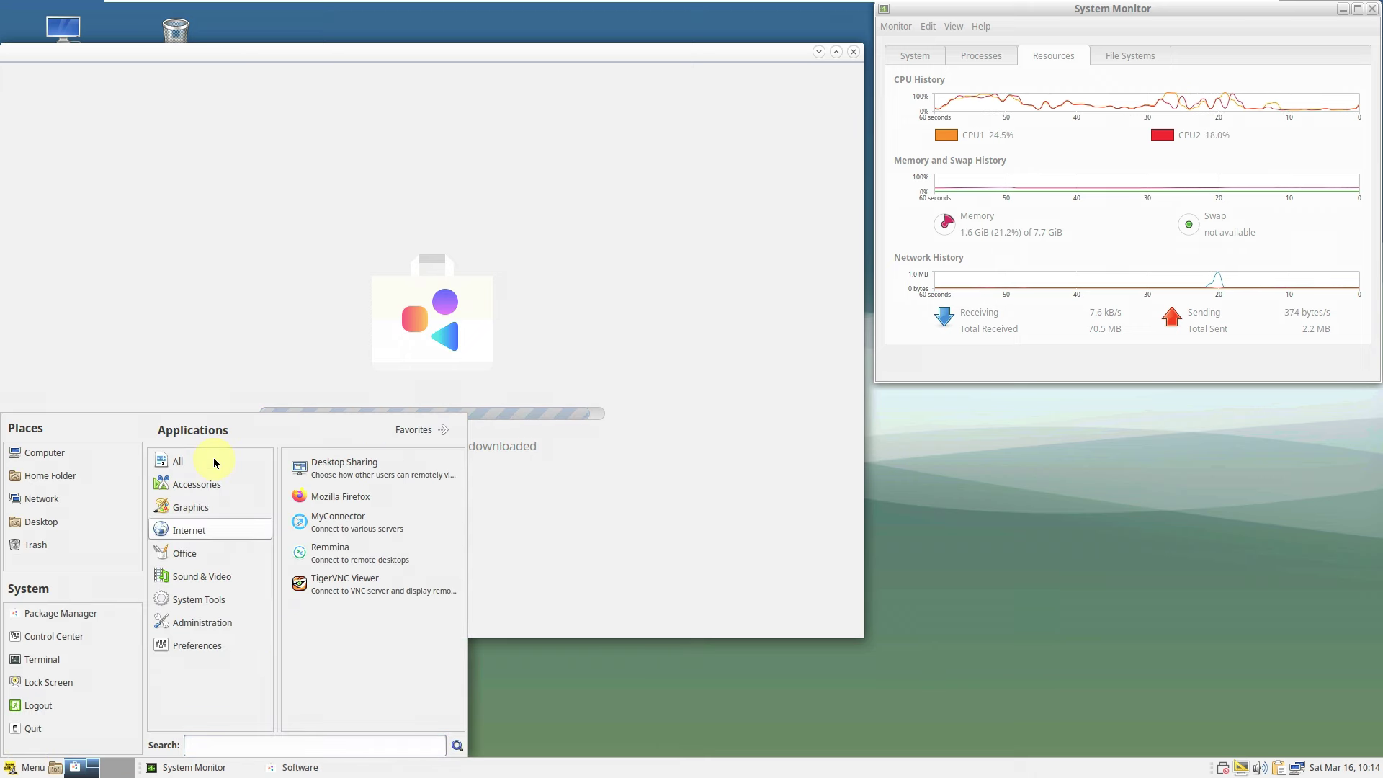
mouse_move(216, 459)
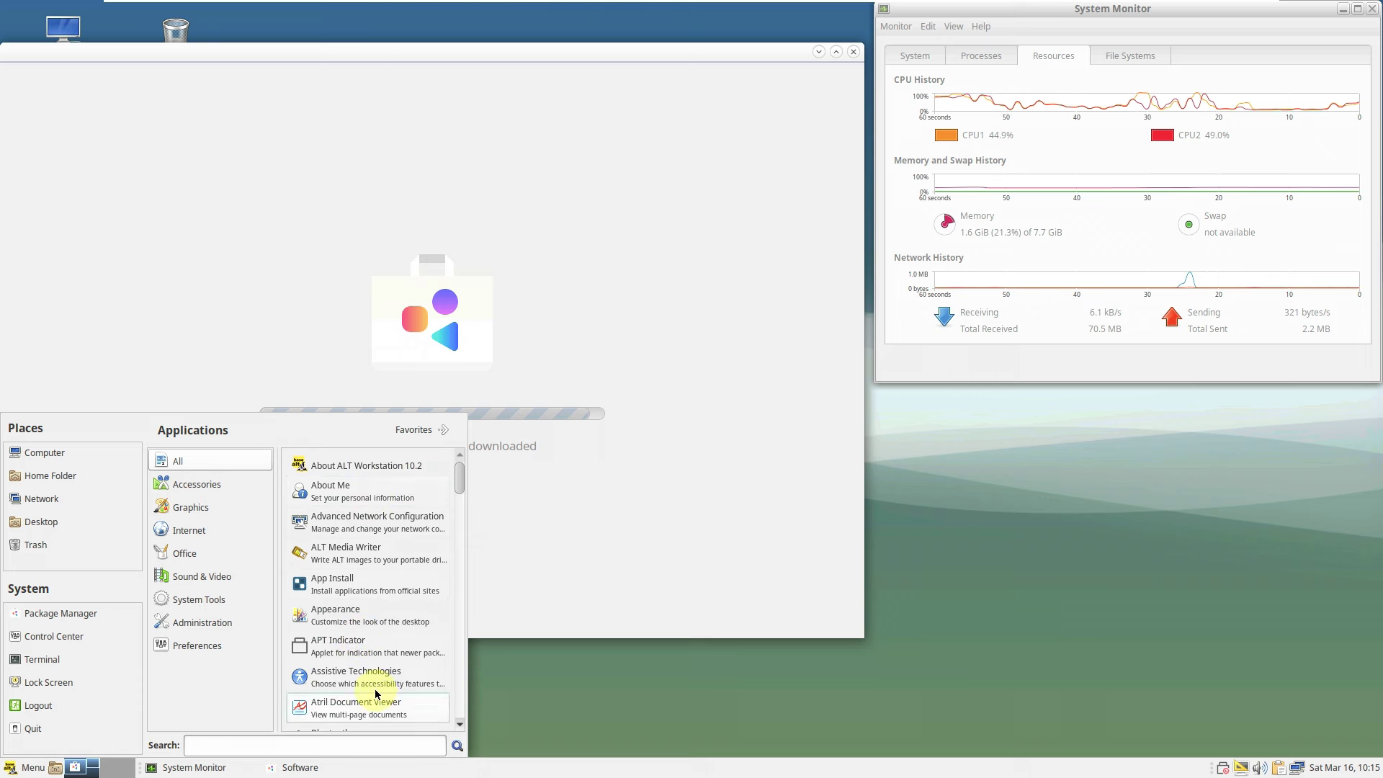
drag(460, 482, 467, 565)
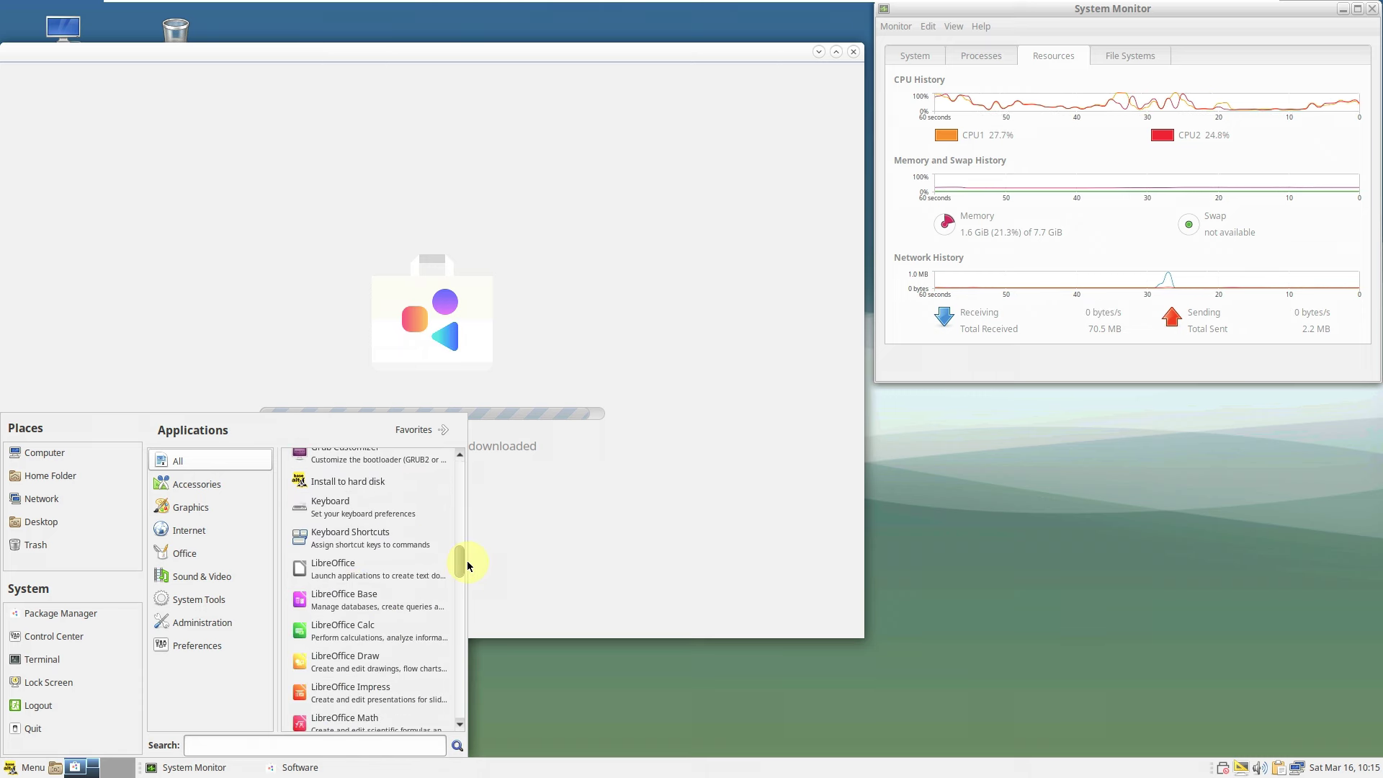
click(370, 482)
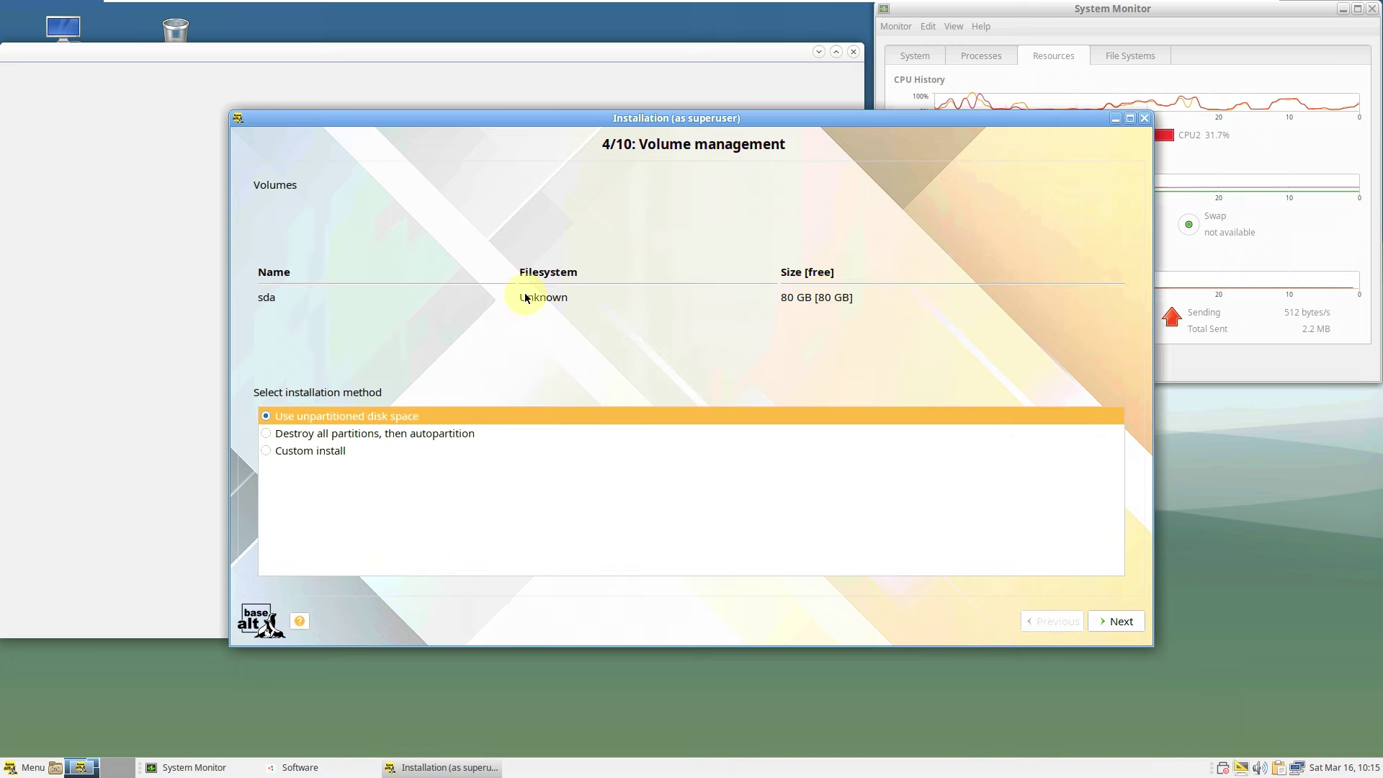
- Try the "Destroy all partitions, then autopartition" installation method, cancel the data-loss warning, and close the installer
click(317, 434)
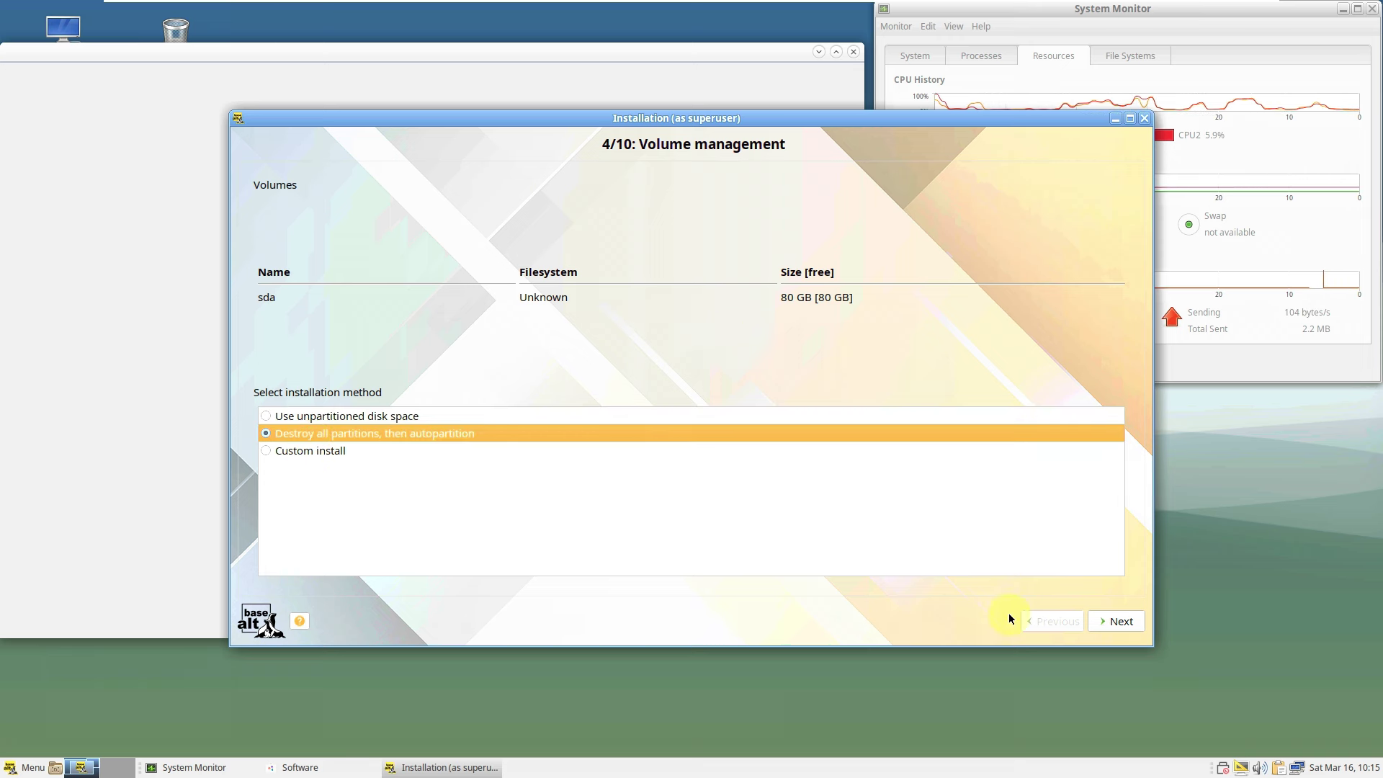
click(379, 420)
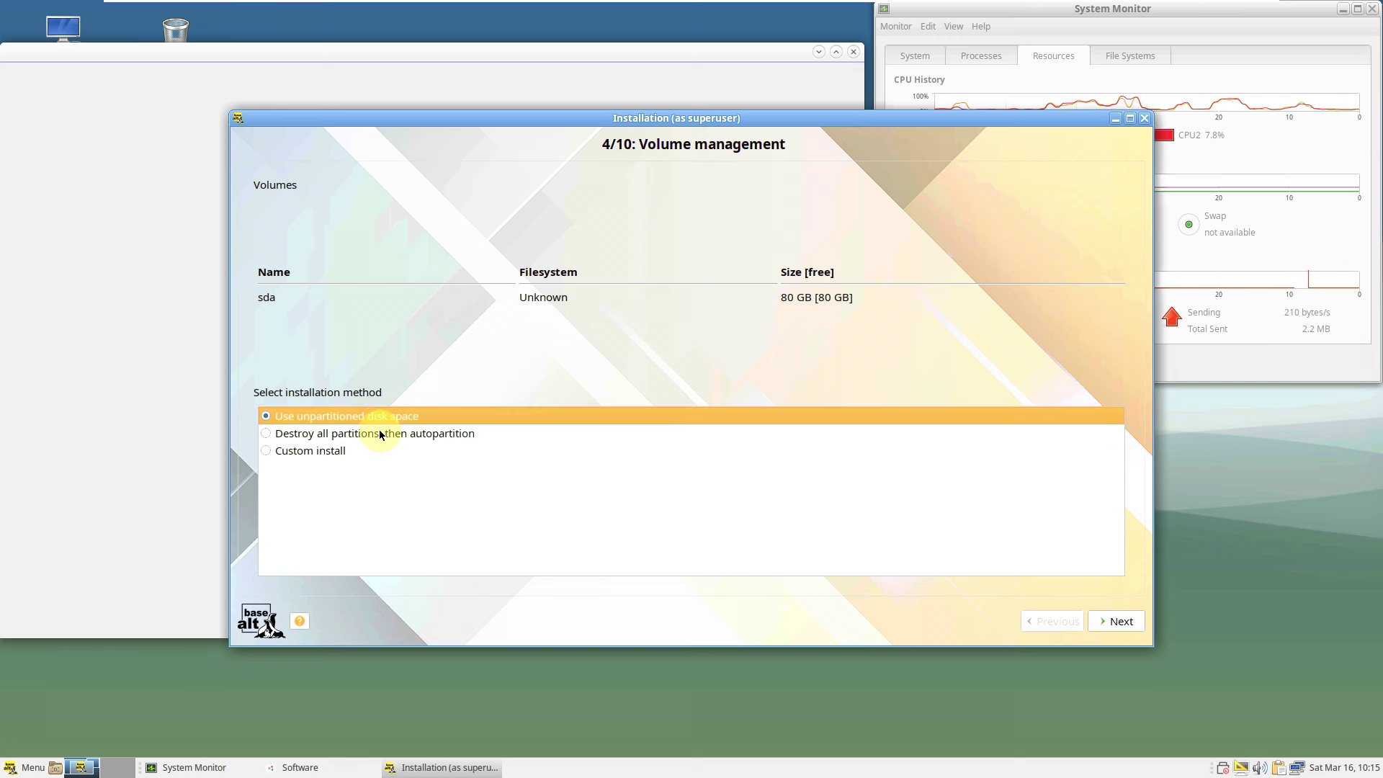
click(432, 435)
click(1122, 627)
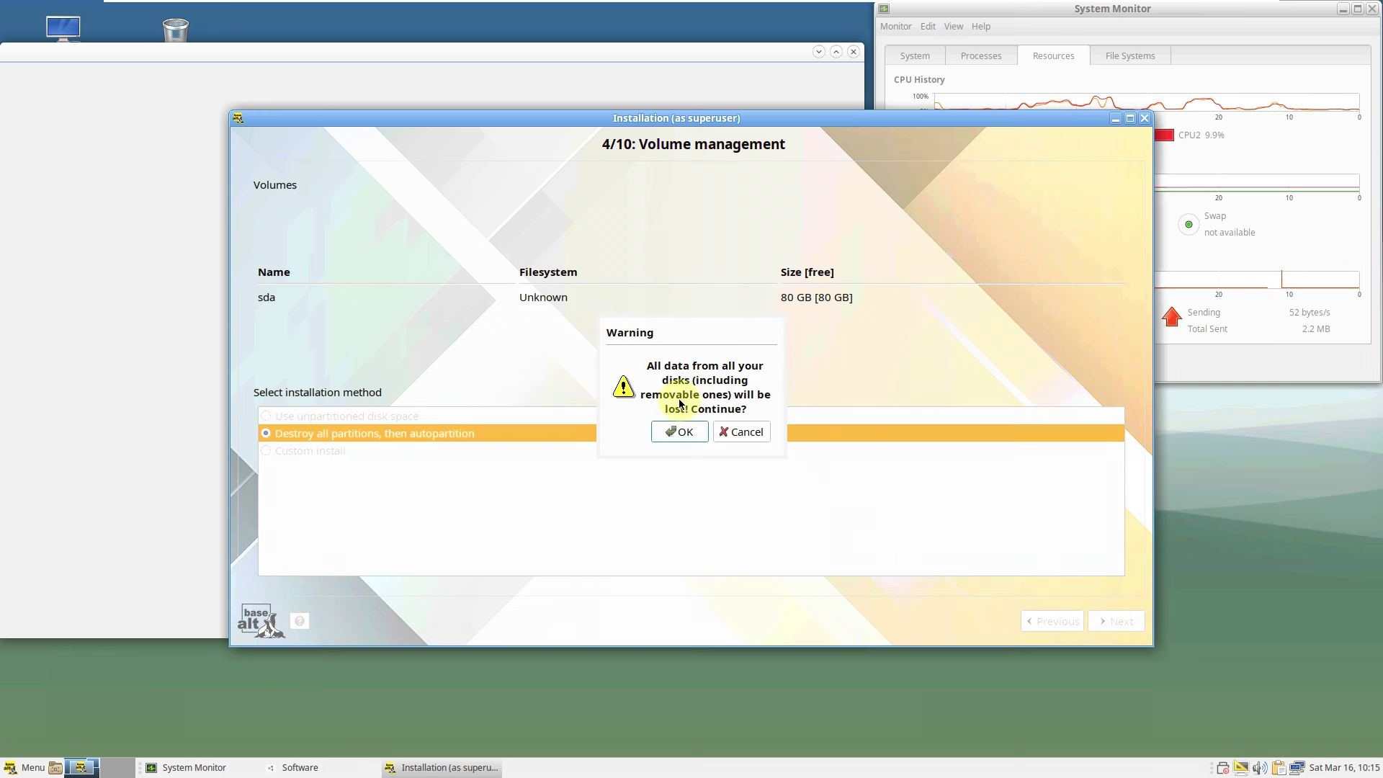
click(741, 431)
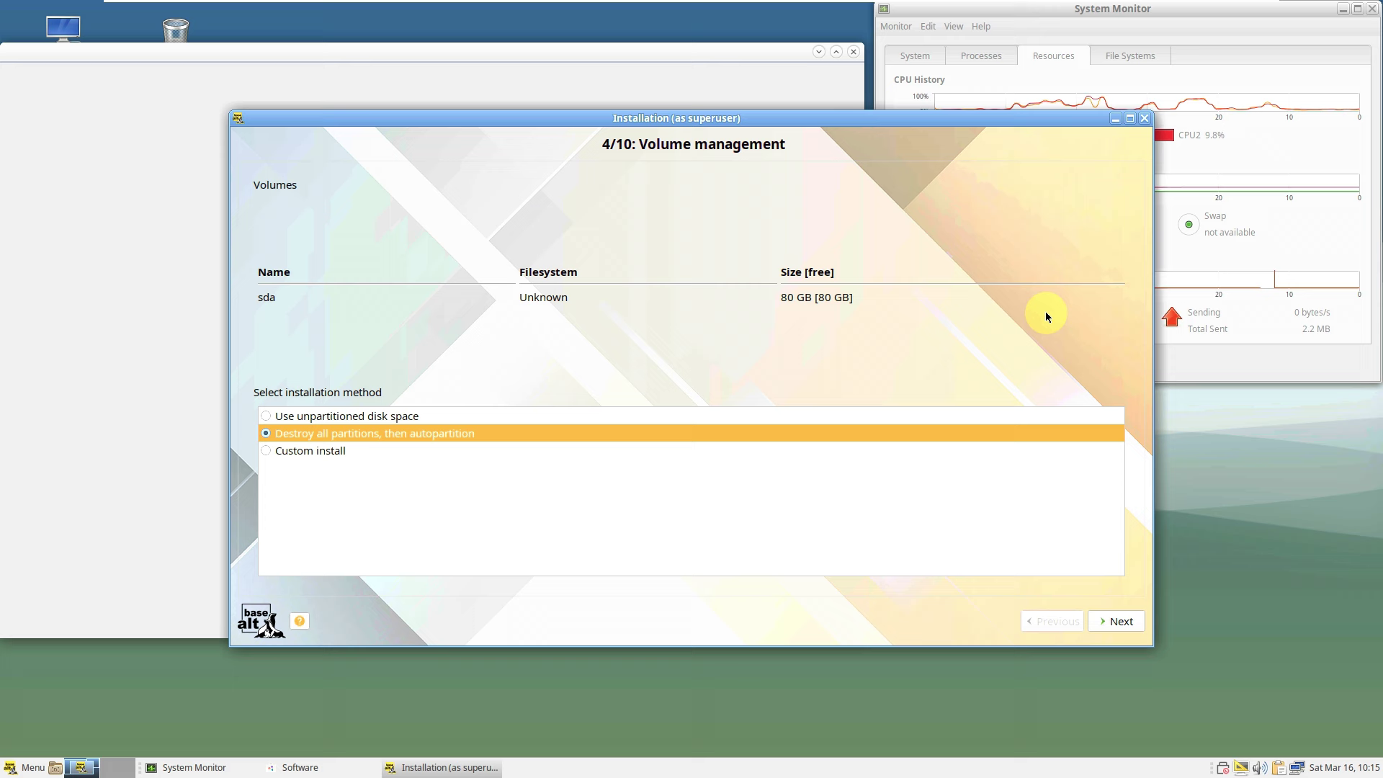
click(1146, 120)
click(667, 414)
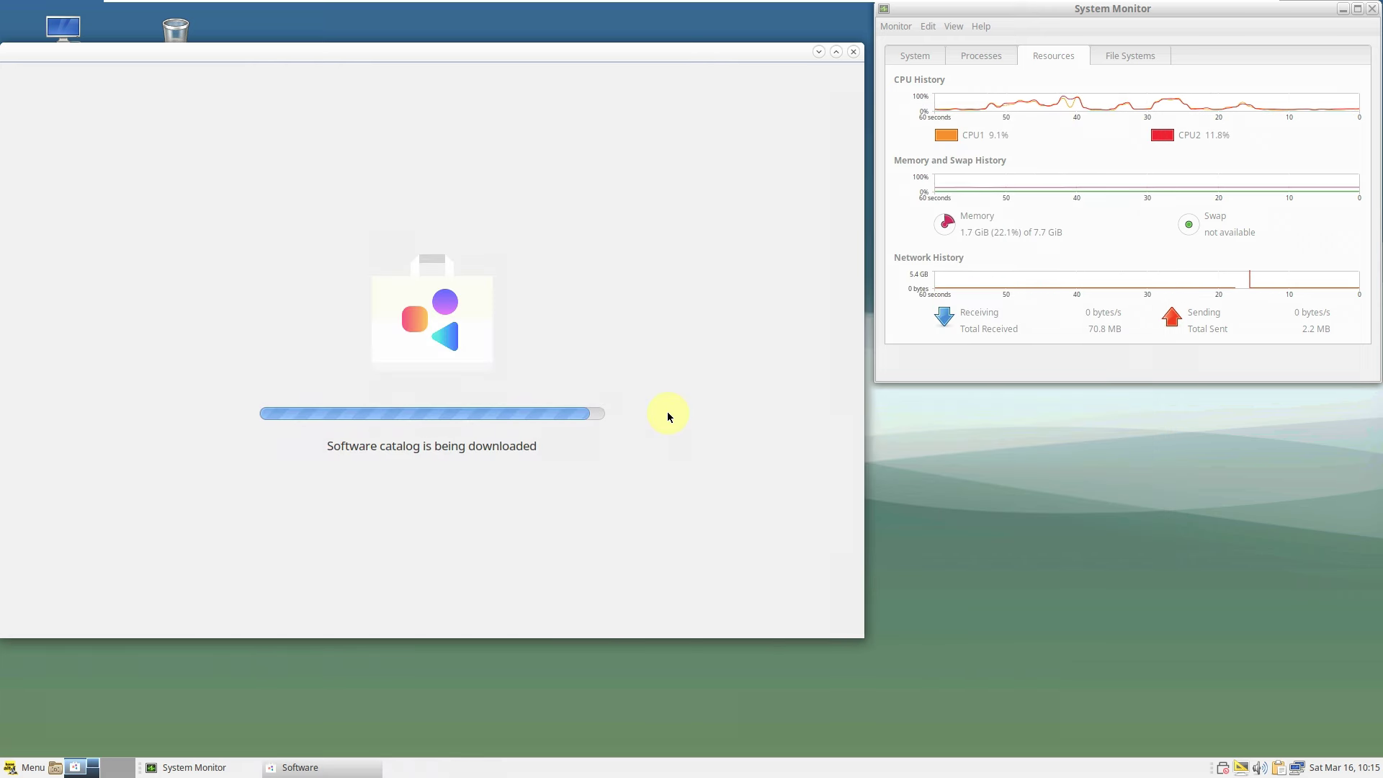
- Look through the Accessories applications and launch the Pluma text editor
click(28, 771)
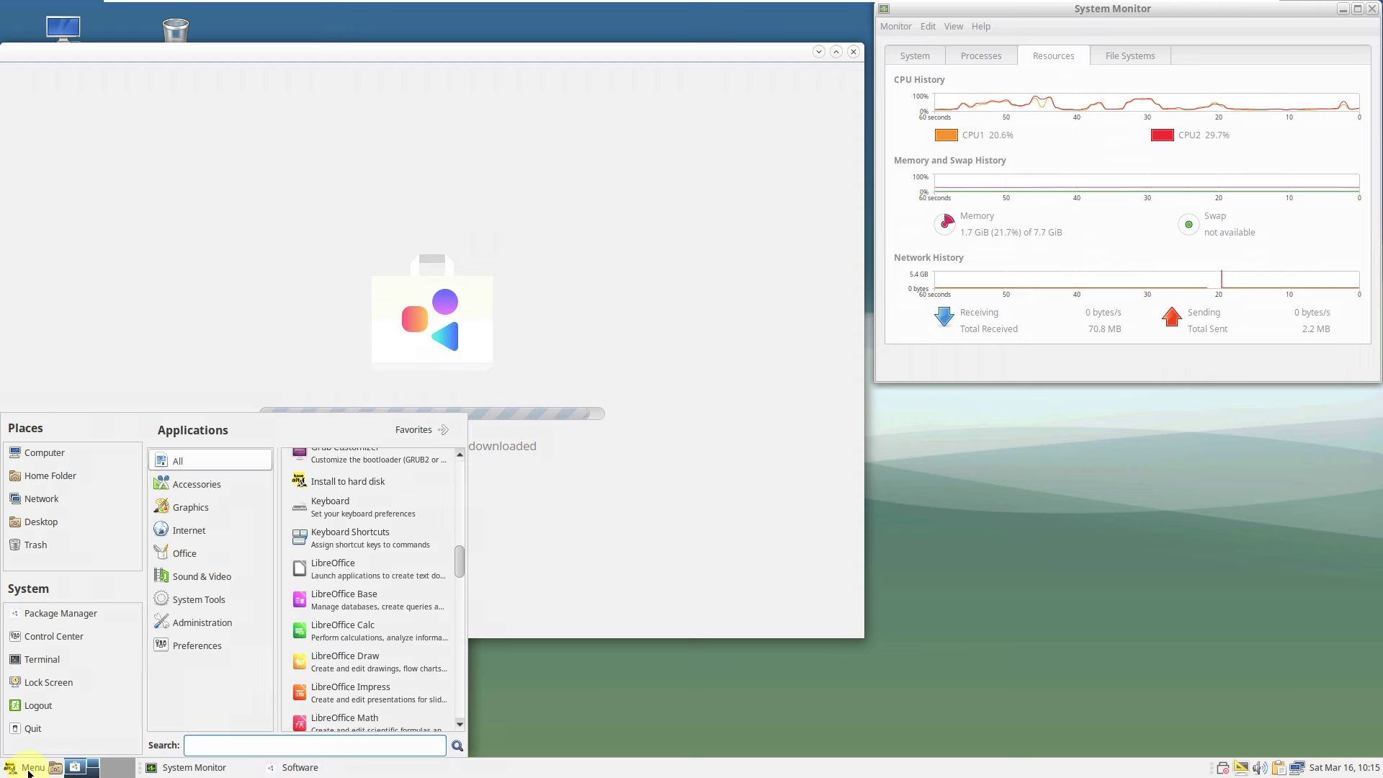
click(256, 465)
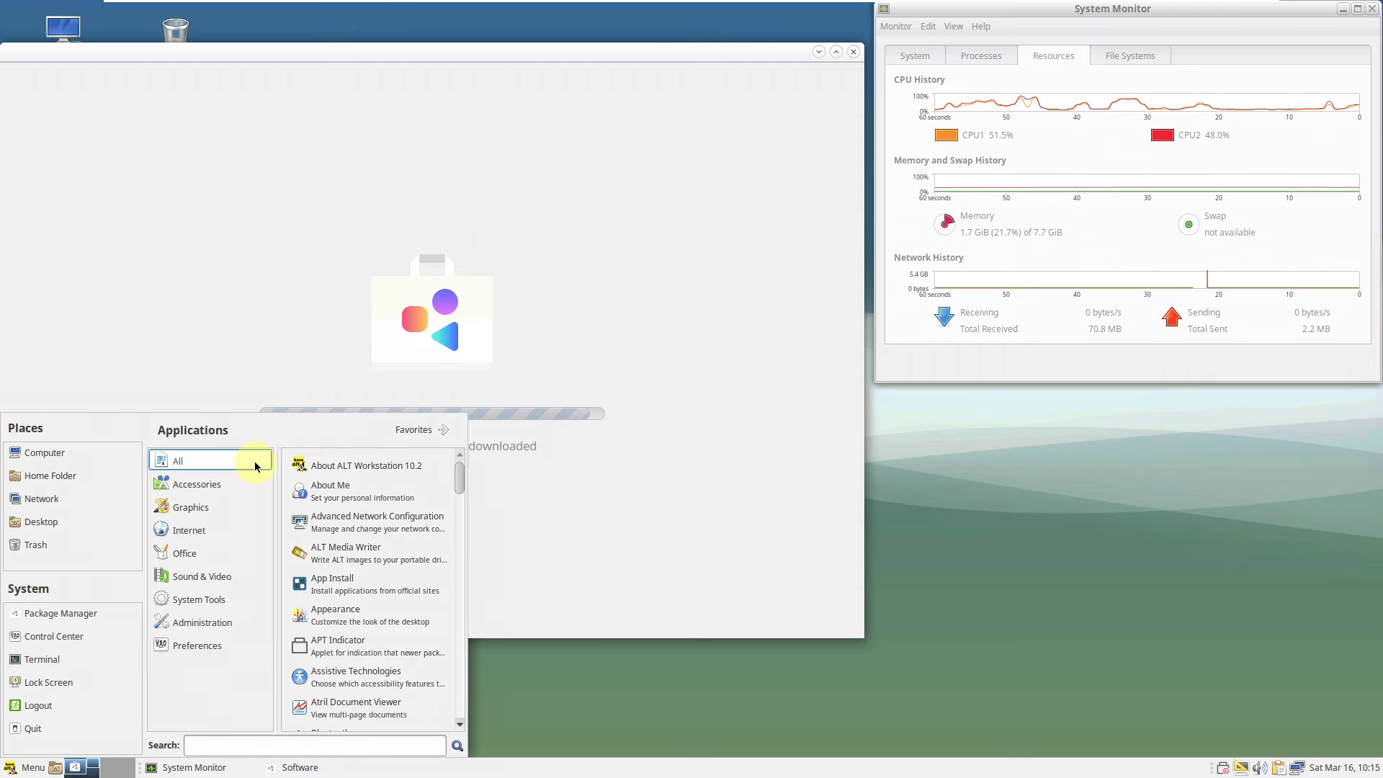
click(224, 492)
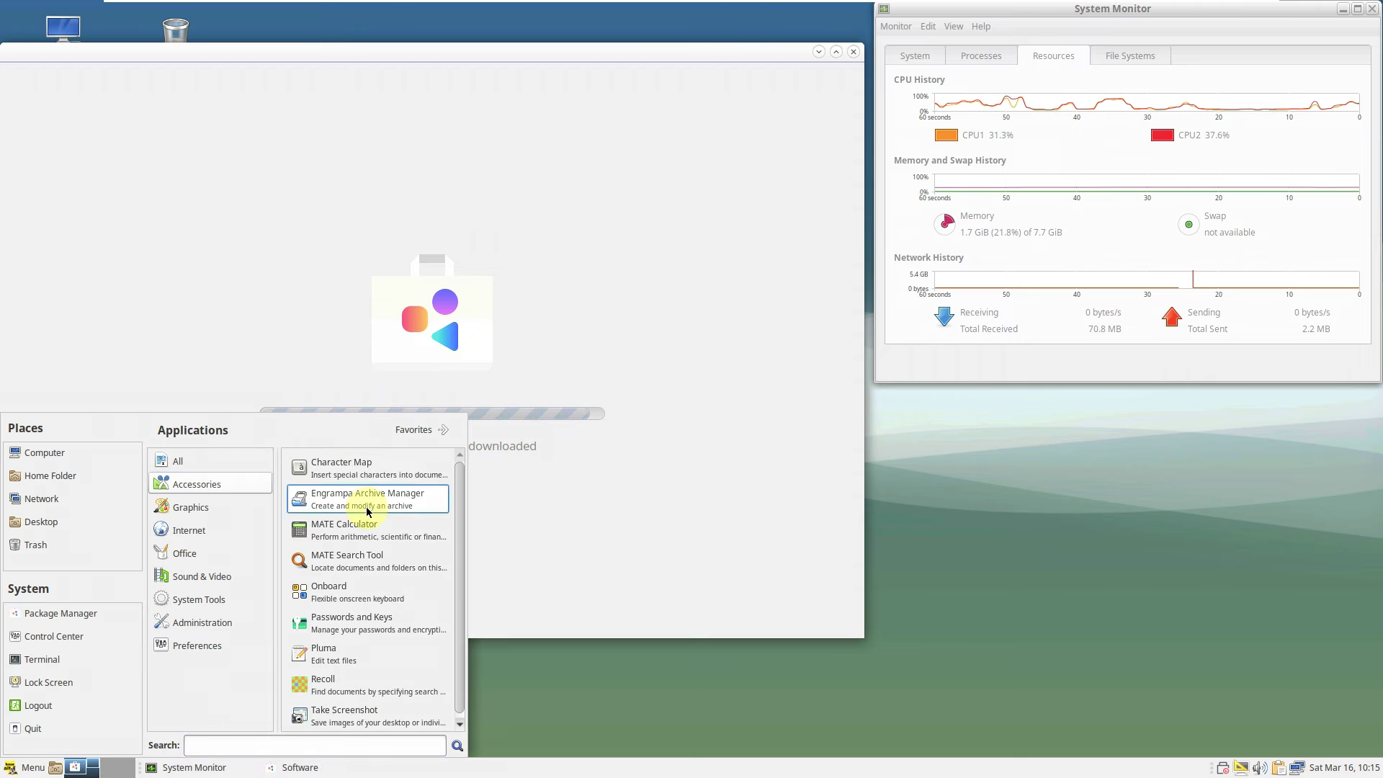
scroll(364, 547, down, 1)
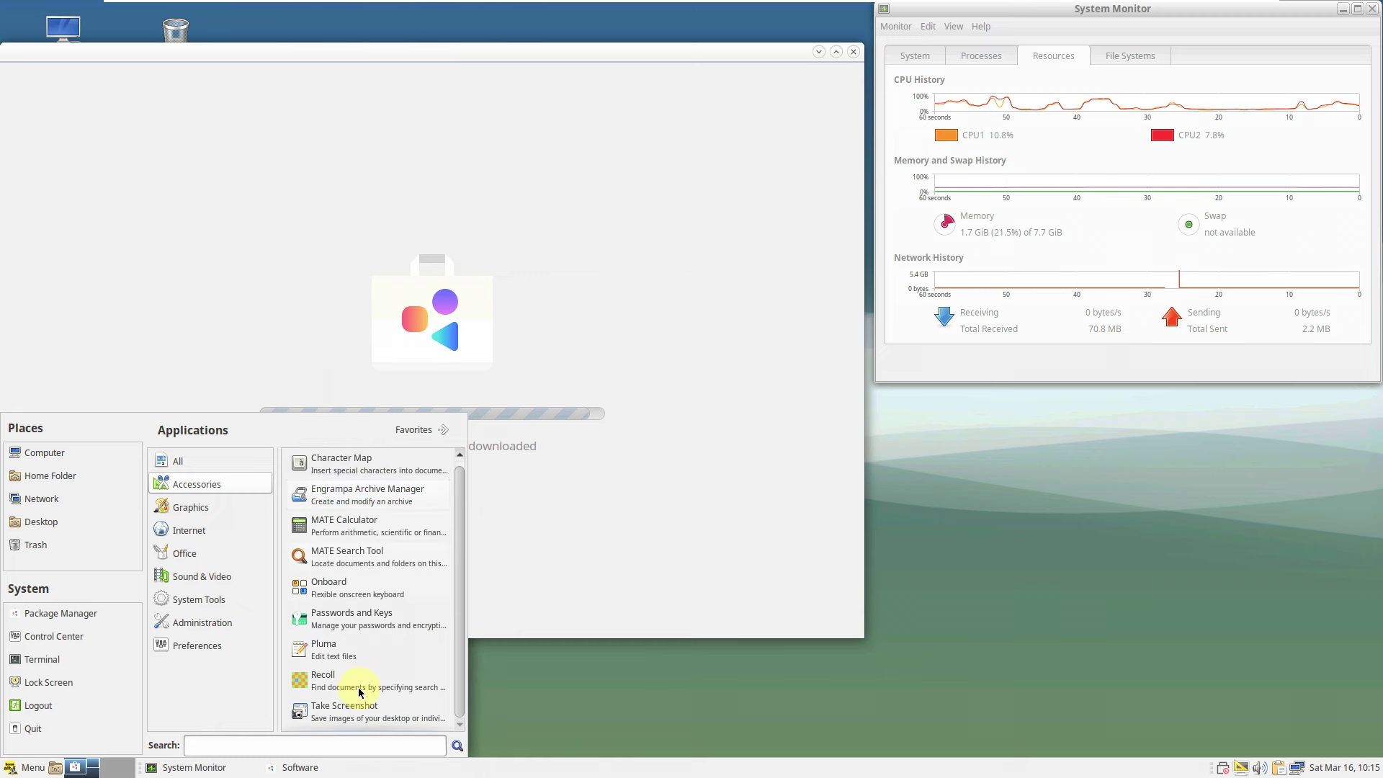
click(352, 645)
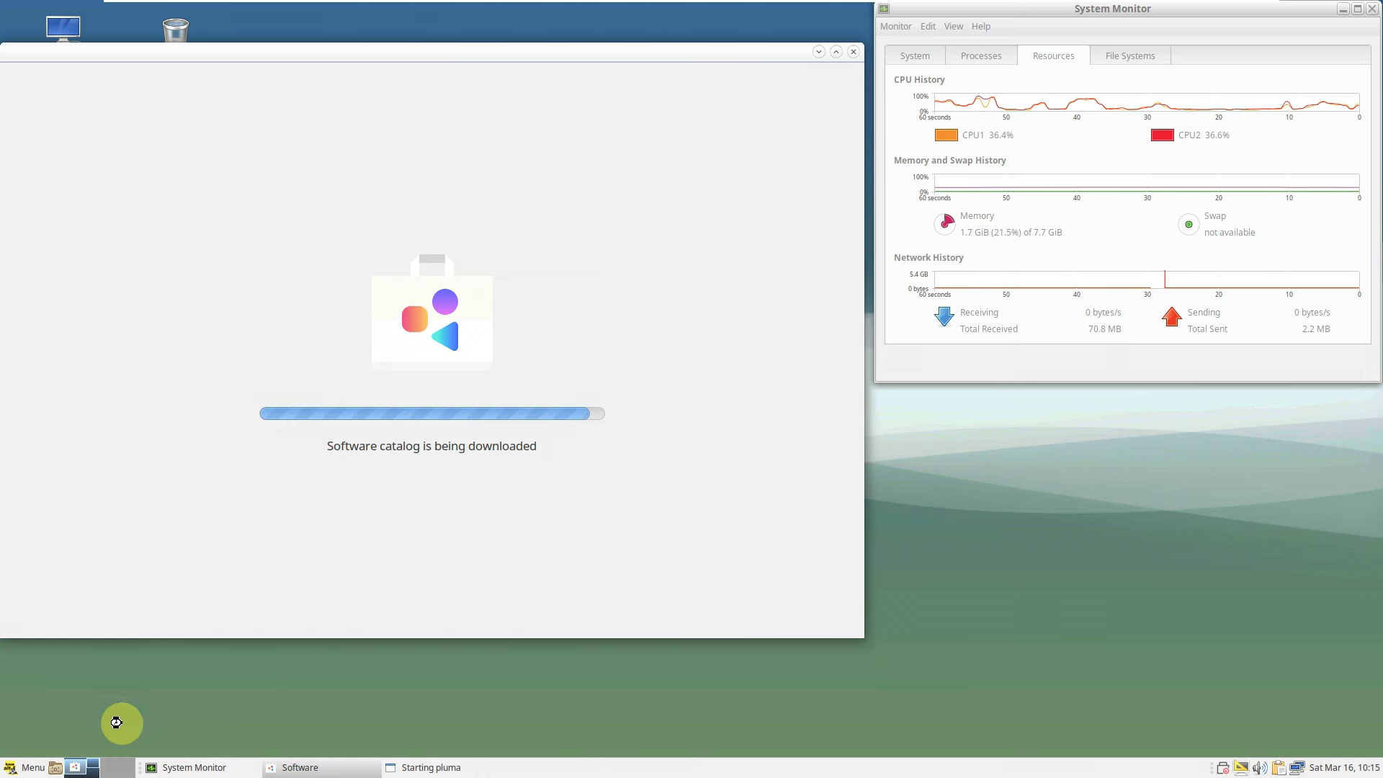
- Look over the Accessories applications, and launch Eye of MATE Image Viewer and gImageReader from the Graphics category
click(35, 761)
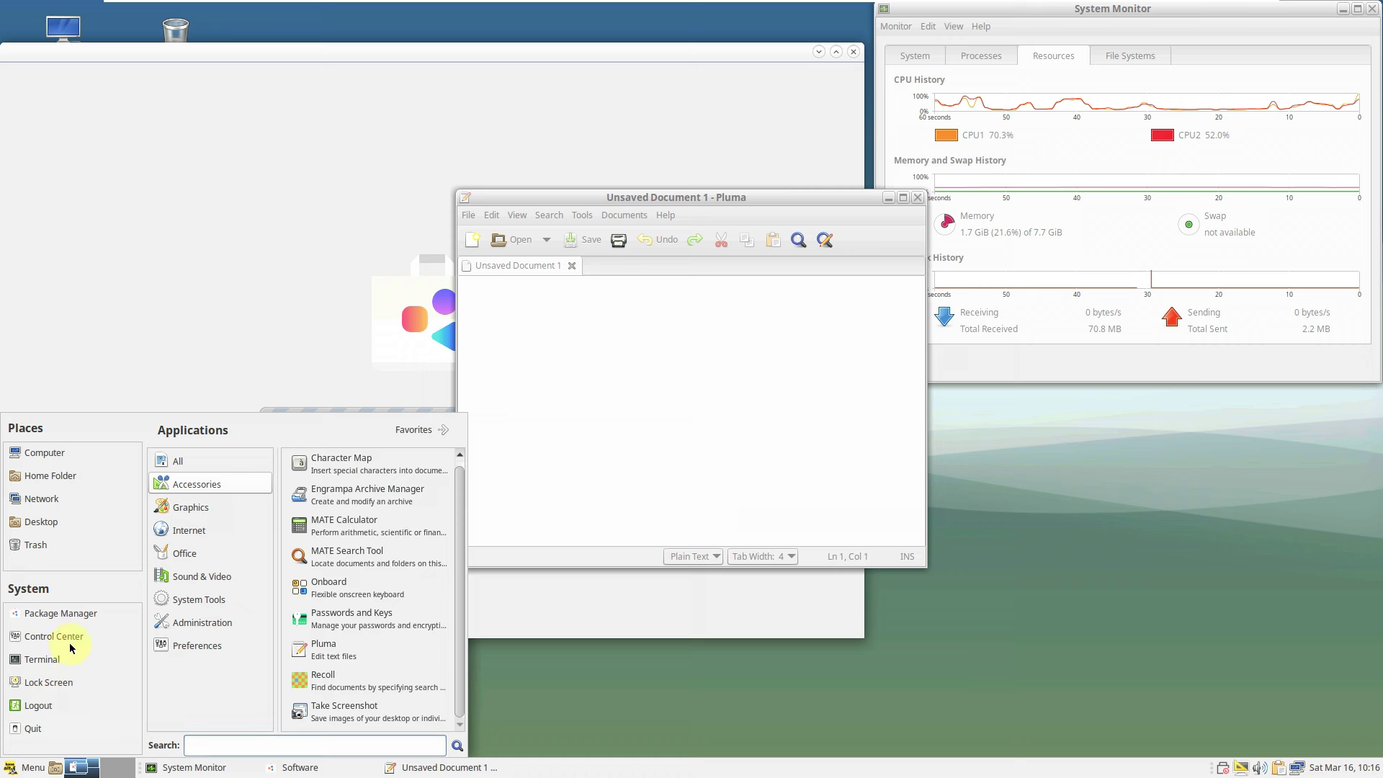
click(192, 494)
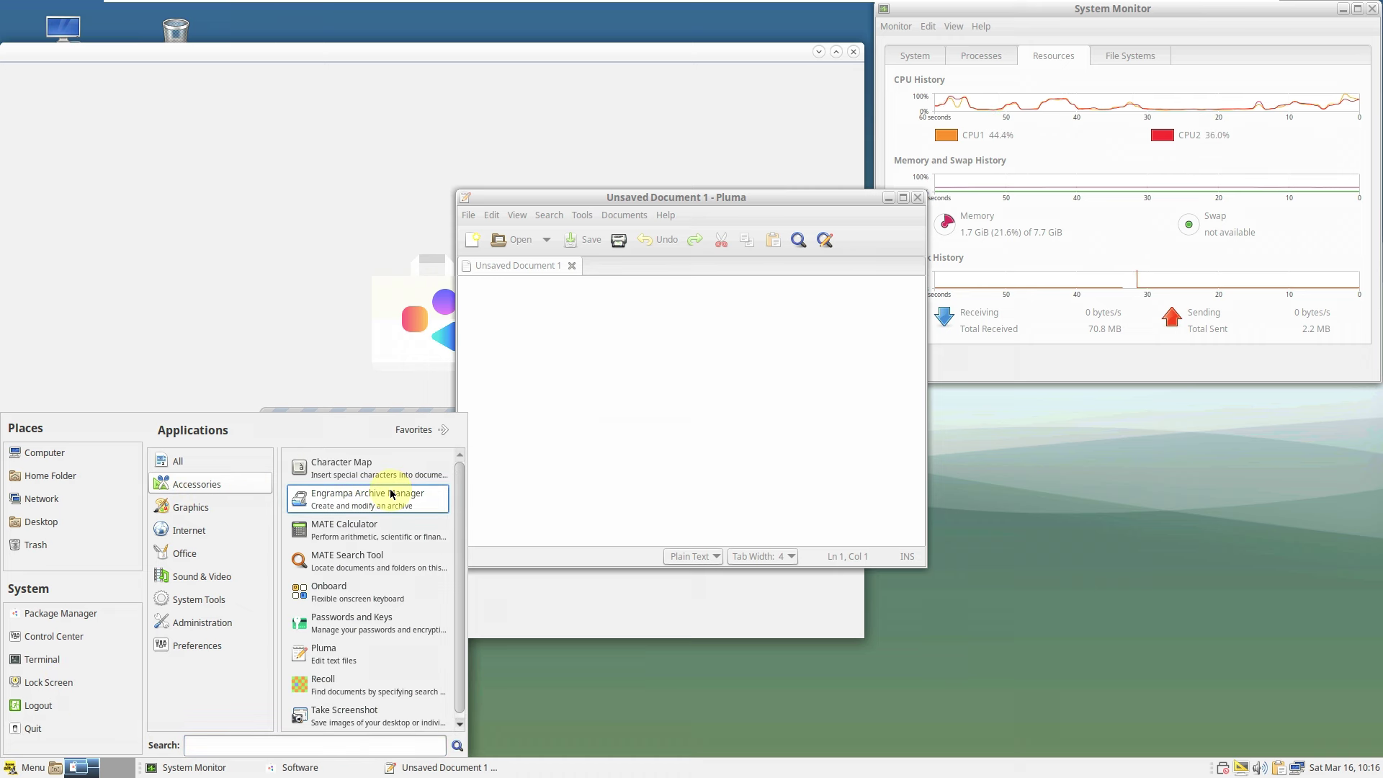
scroll(392, 494, down, 1)
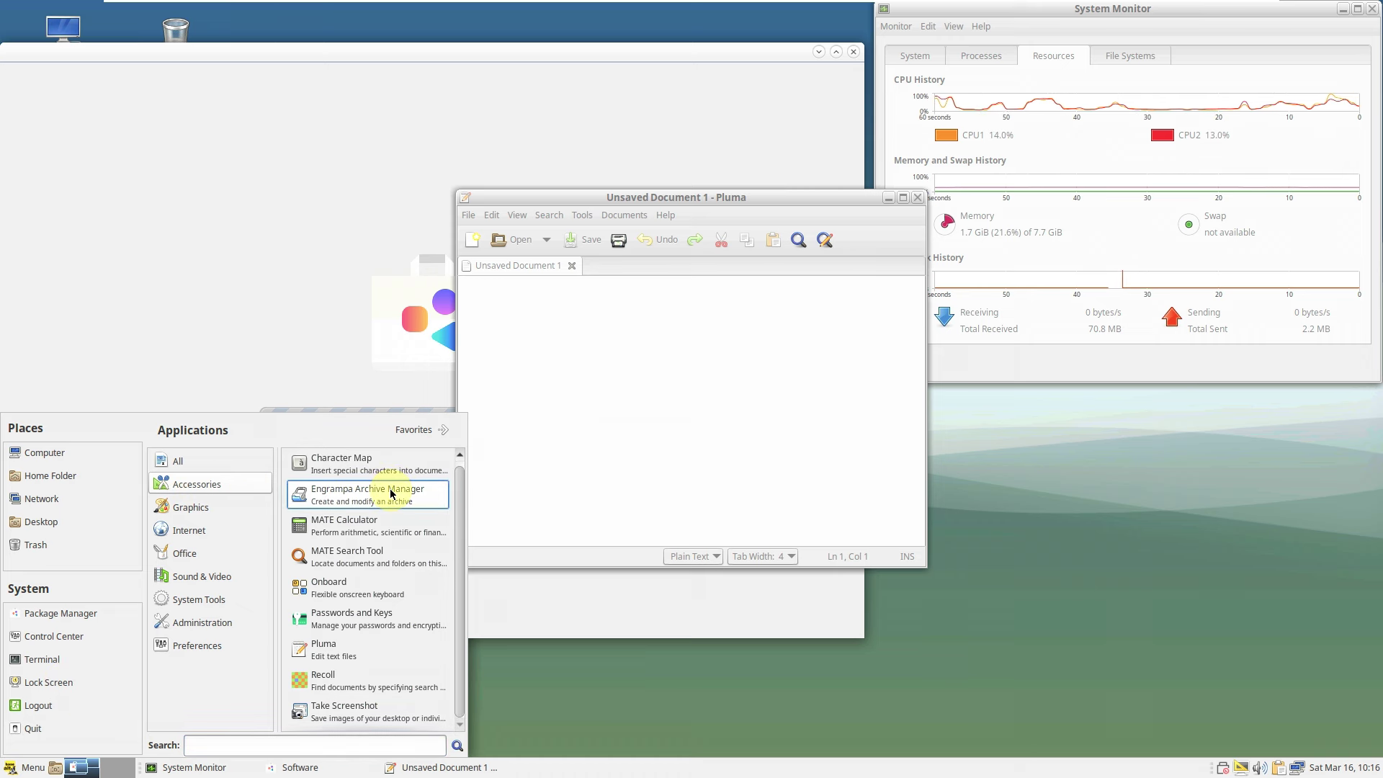
click(191, 505)
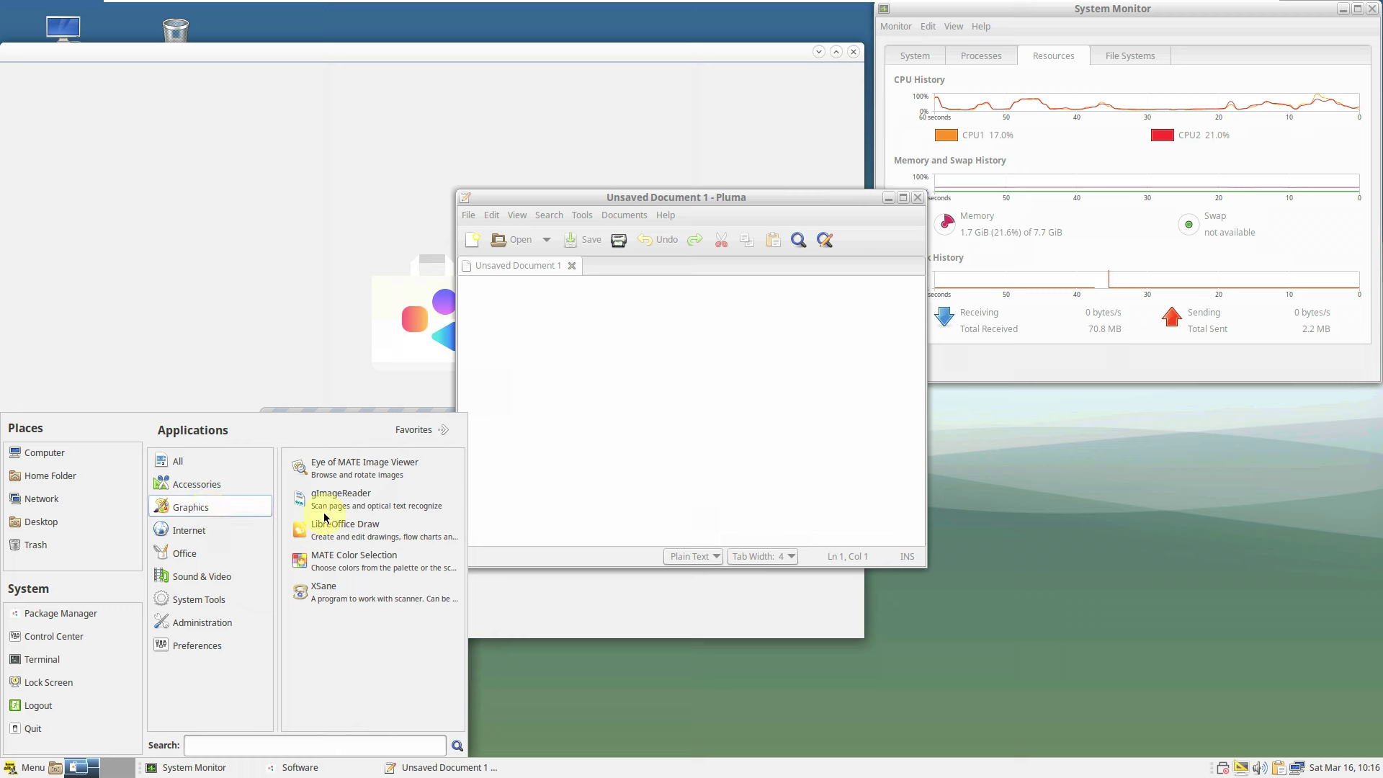
click(375, 472)
click(17, 768)
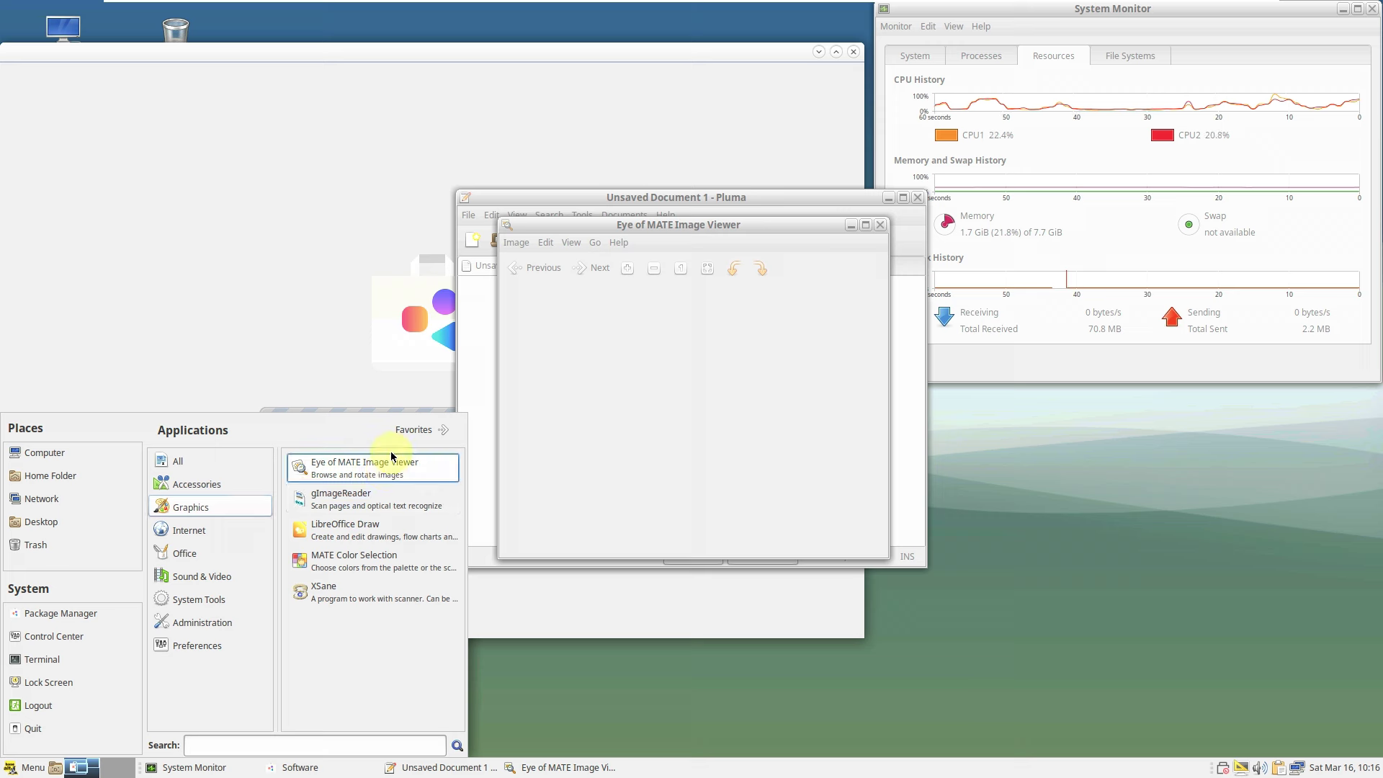
click(380, 493)
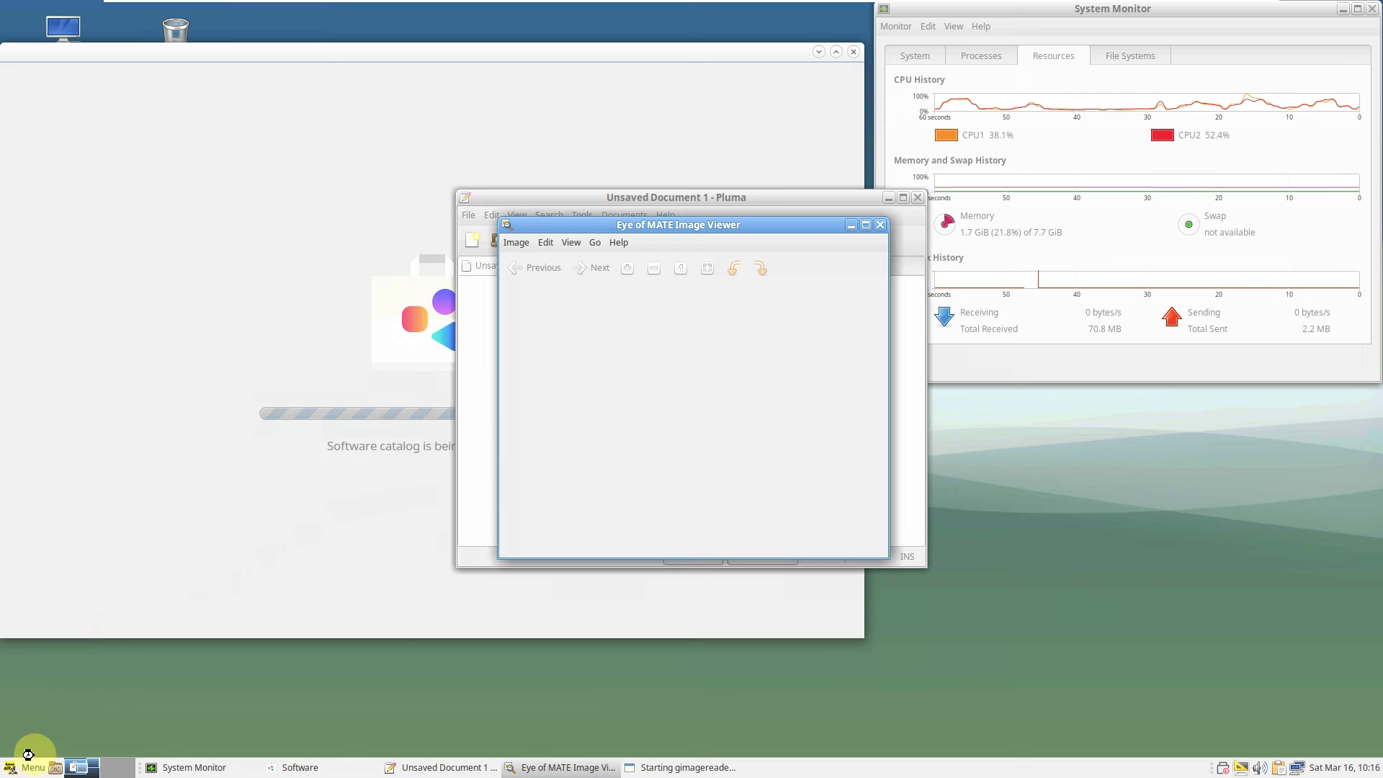
- Launch Mozilla Firefox and the Remmina remote desktop client from the Internet applications
click(21, 768)
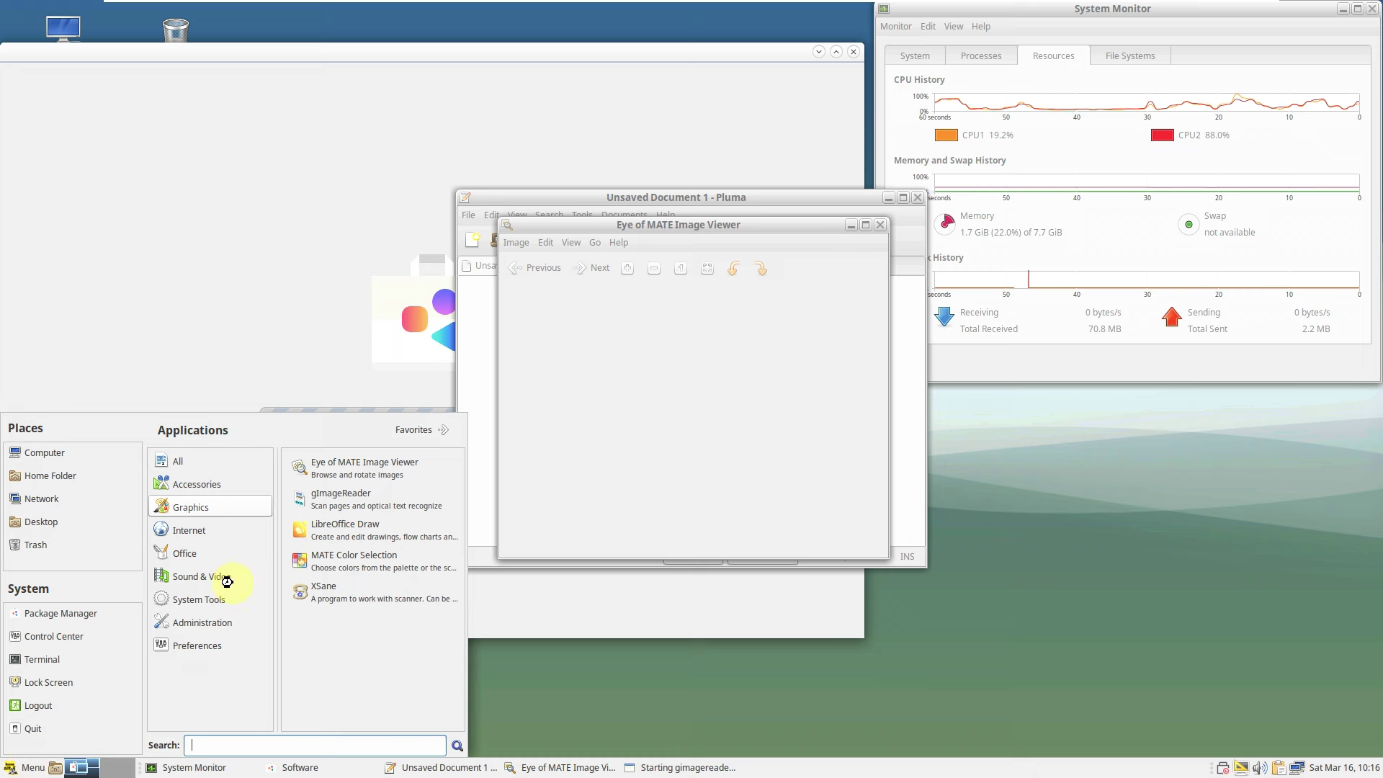
click(20, 767)
mouse_move(234, 533)
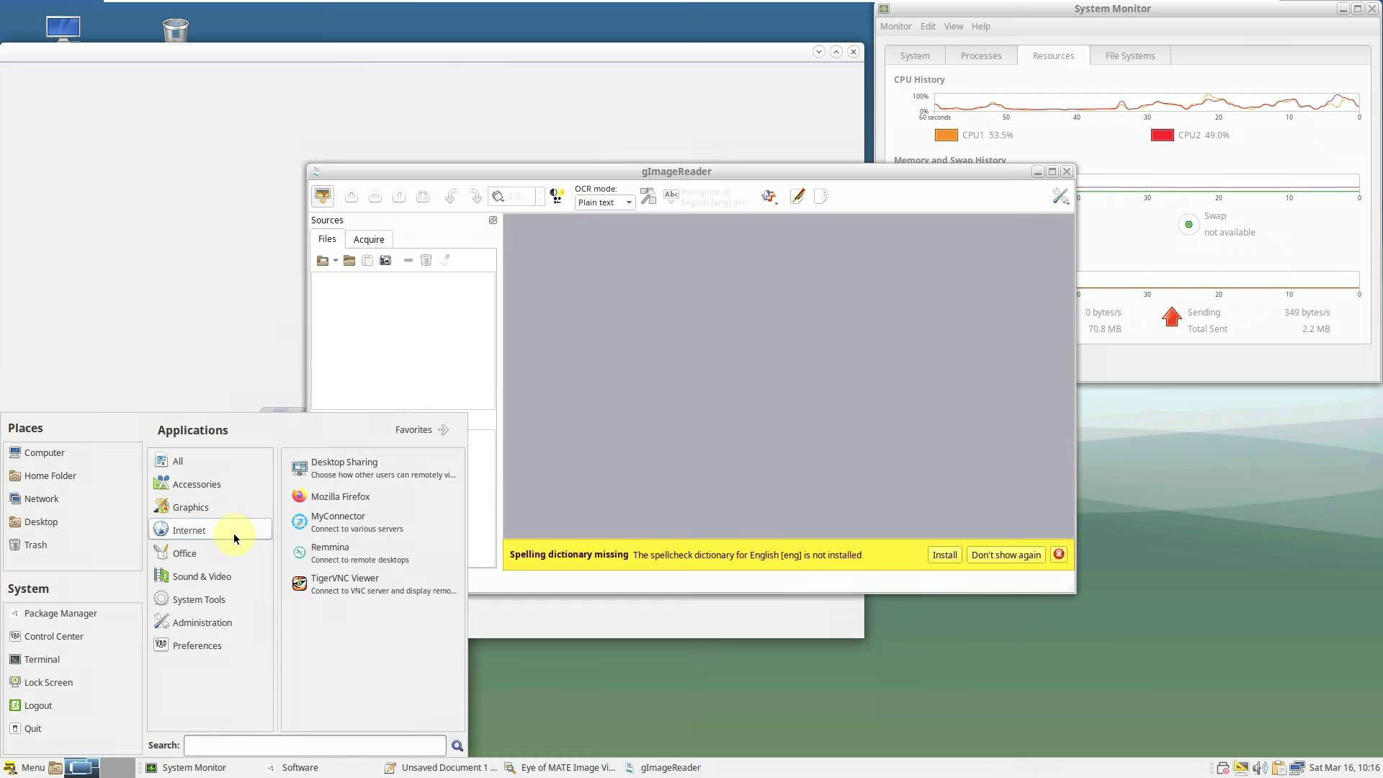
click(385, 495)
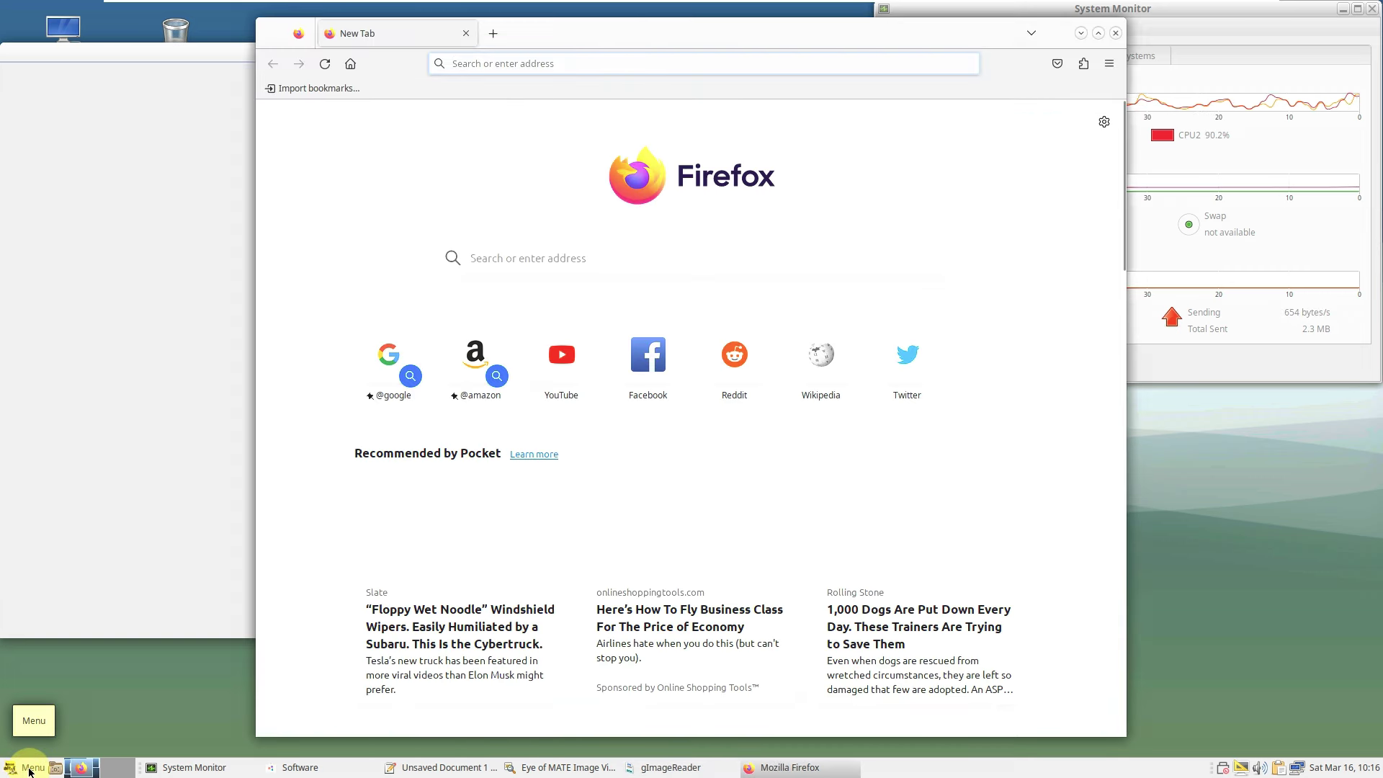
click(29, 769)
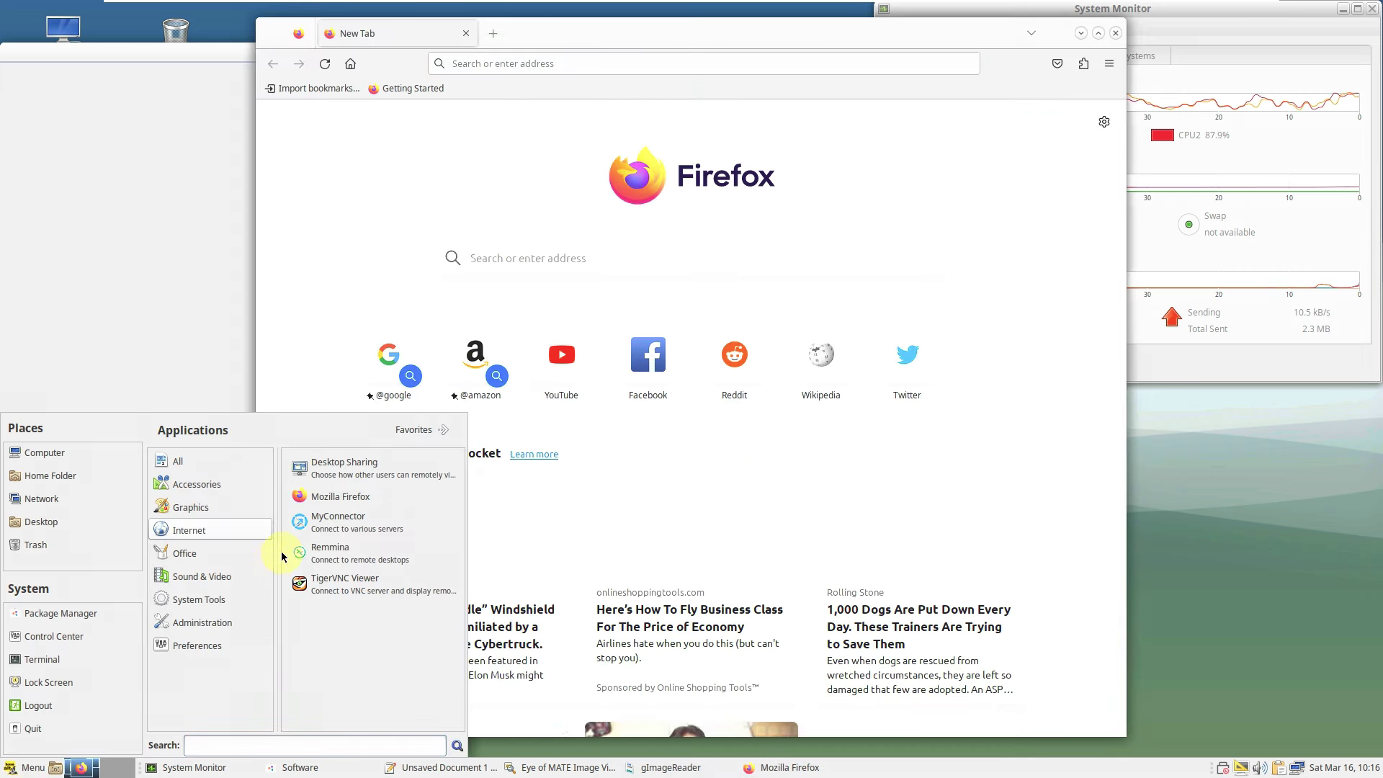
click(364, 554)
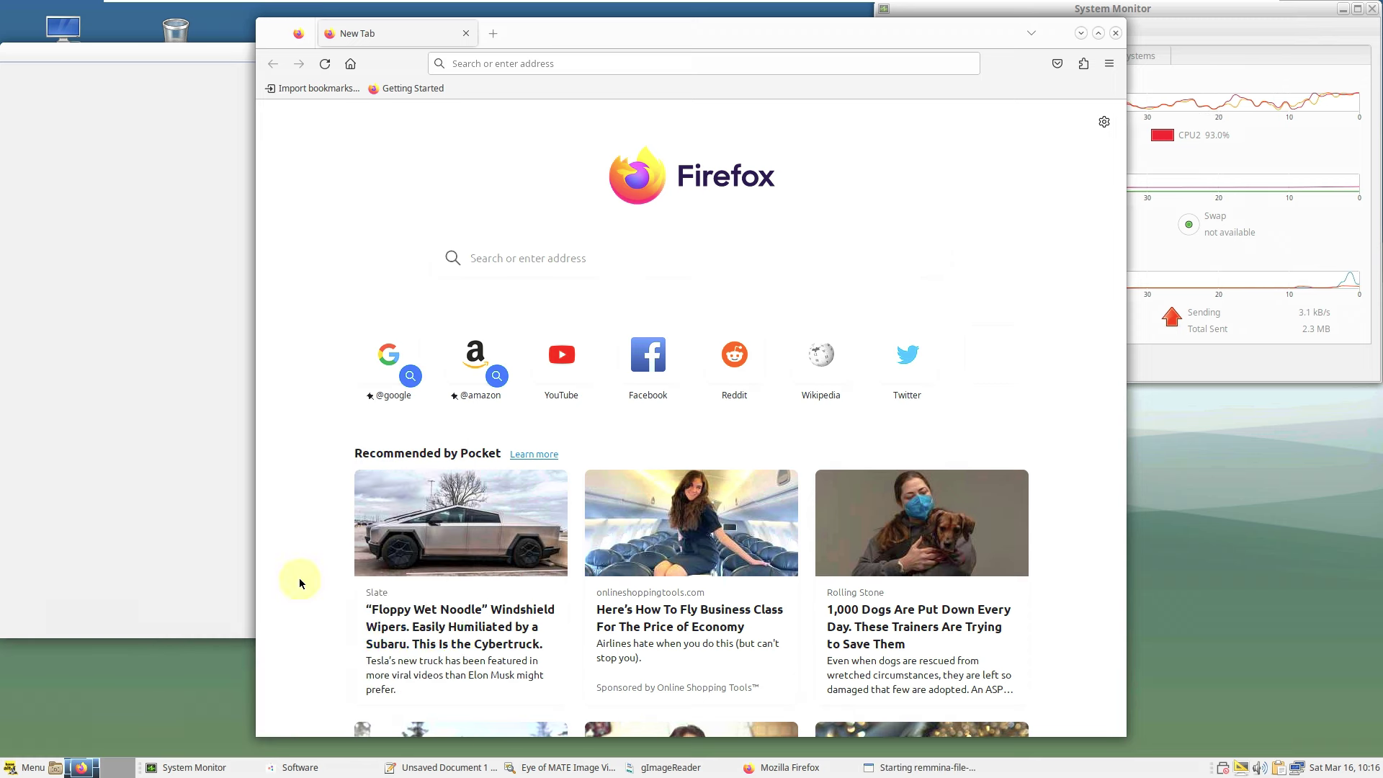
- Launch LibreOffice Calc from the Office applications
click(29, 766)
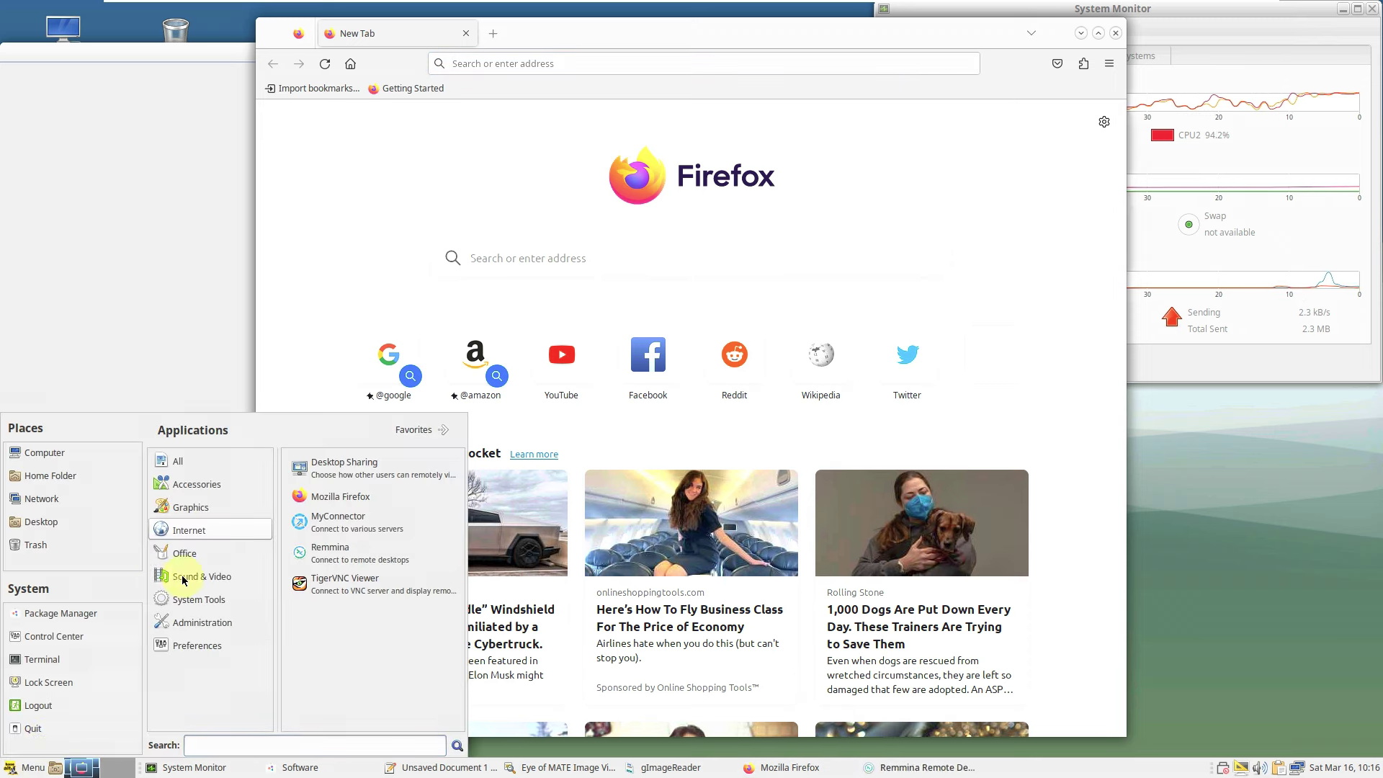
click(186, 553)
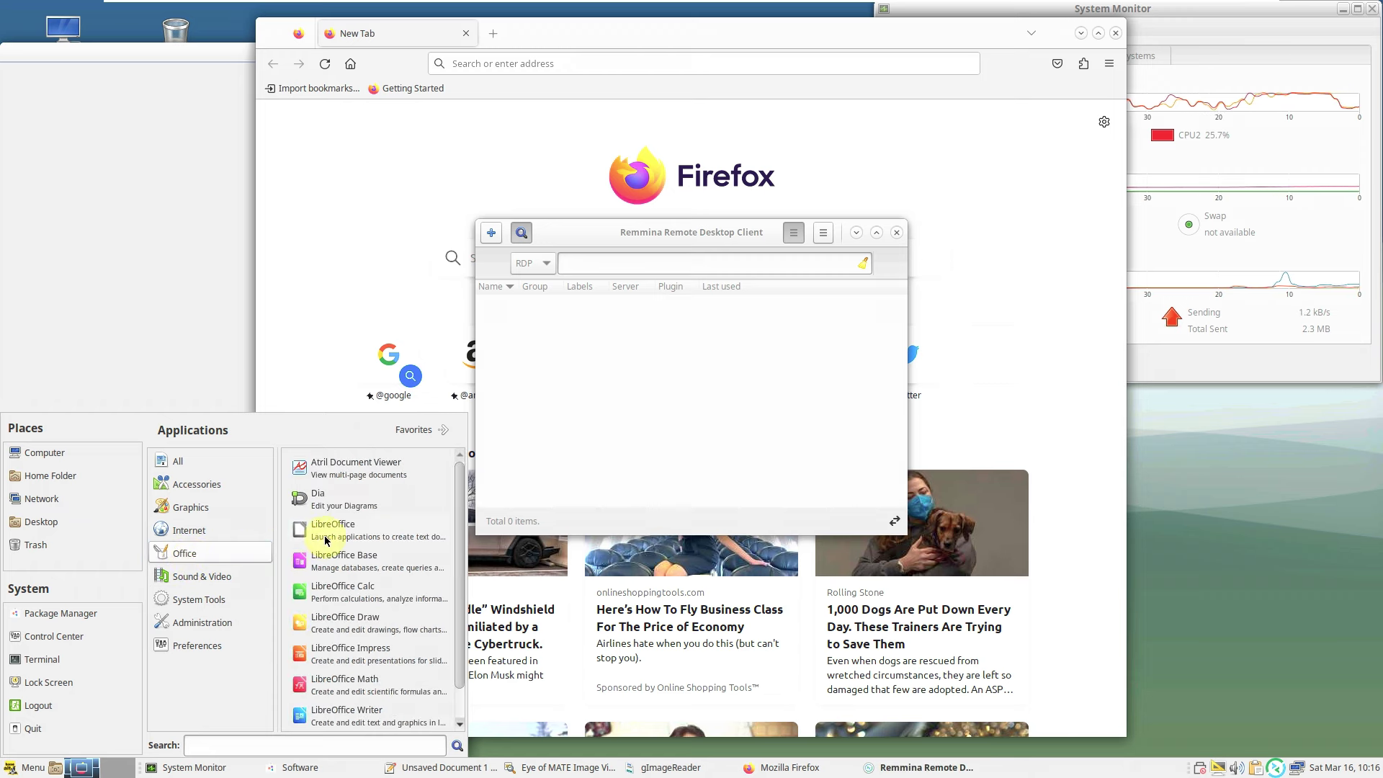
click(348, 600)
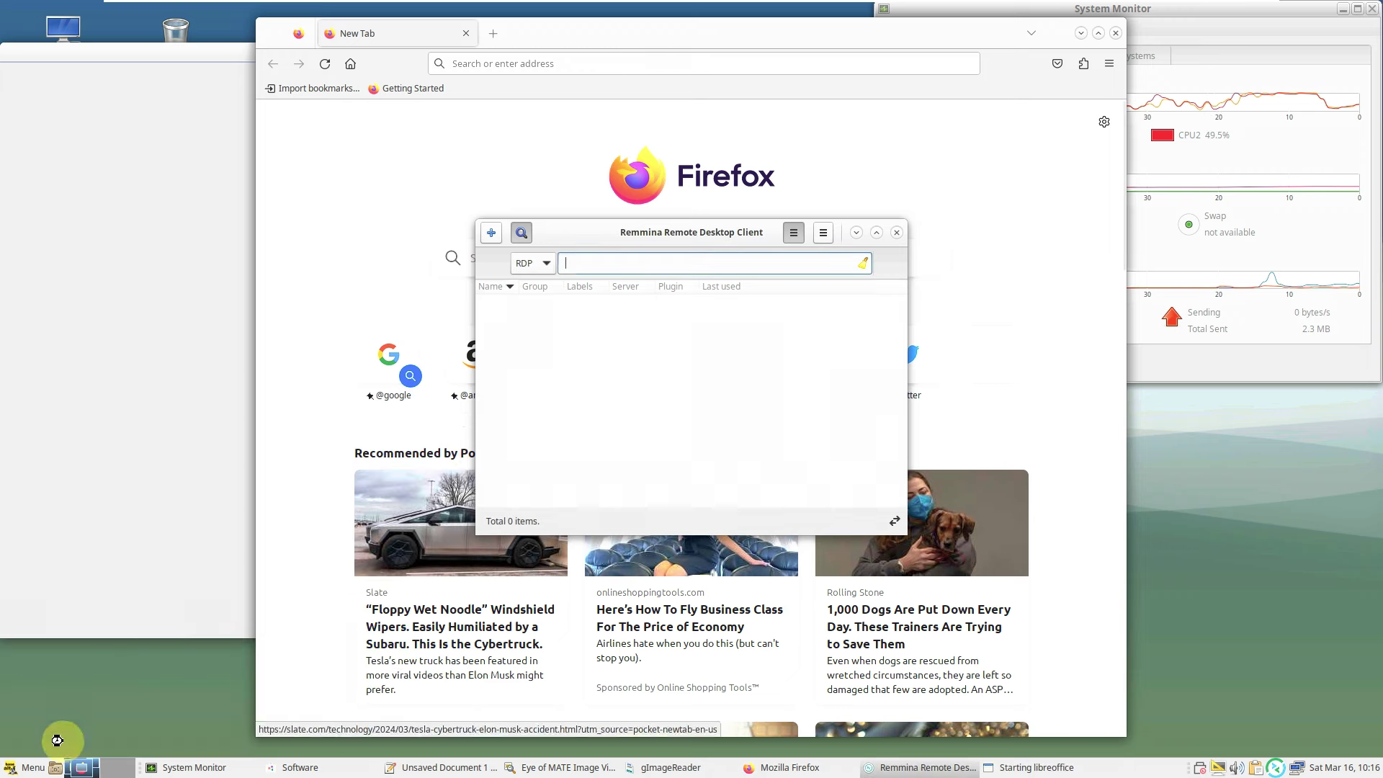
- Launch Atril Document Viewer and the Dia diagram editor from the Office applications
click(29, 767)
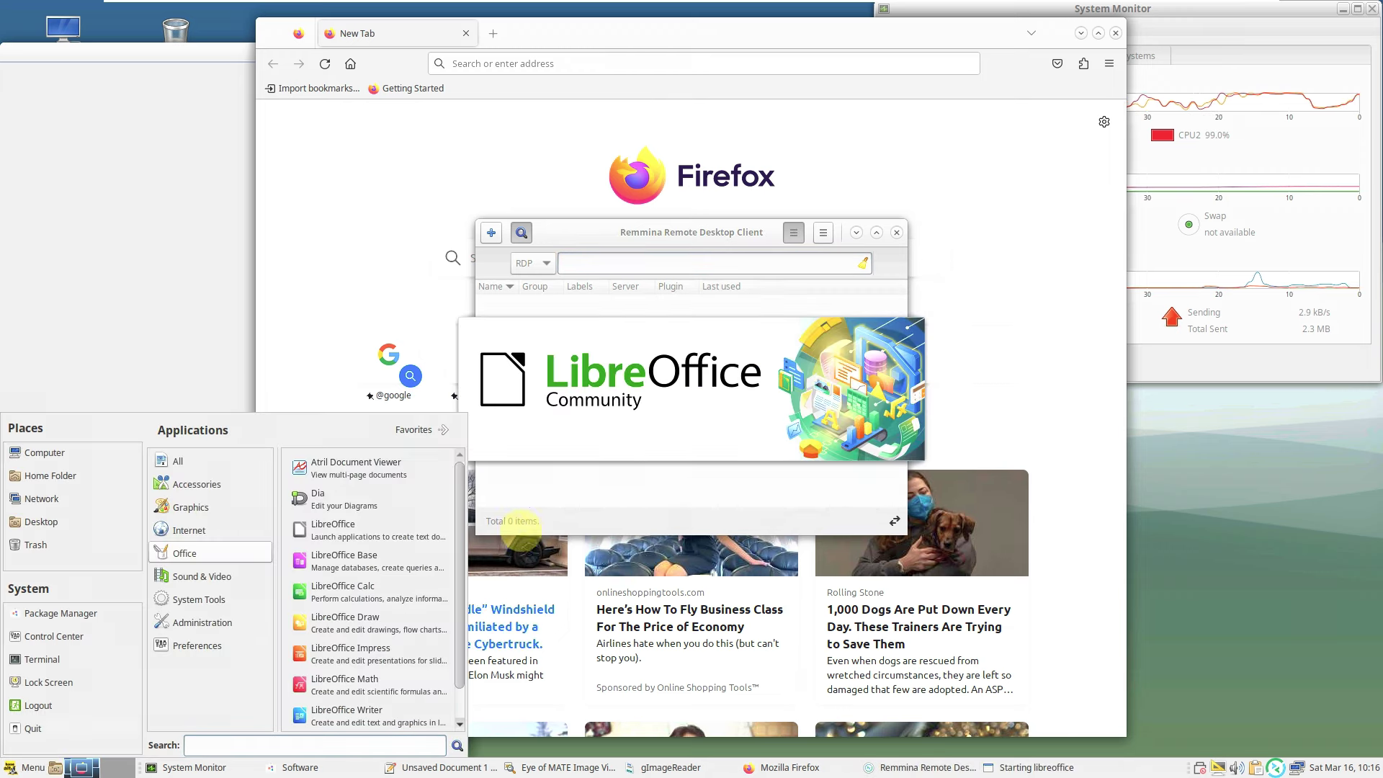
click(393, 469)
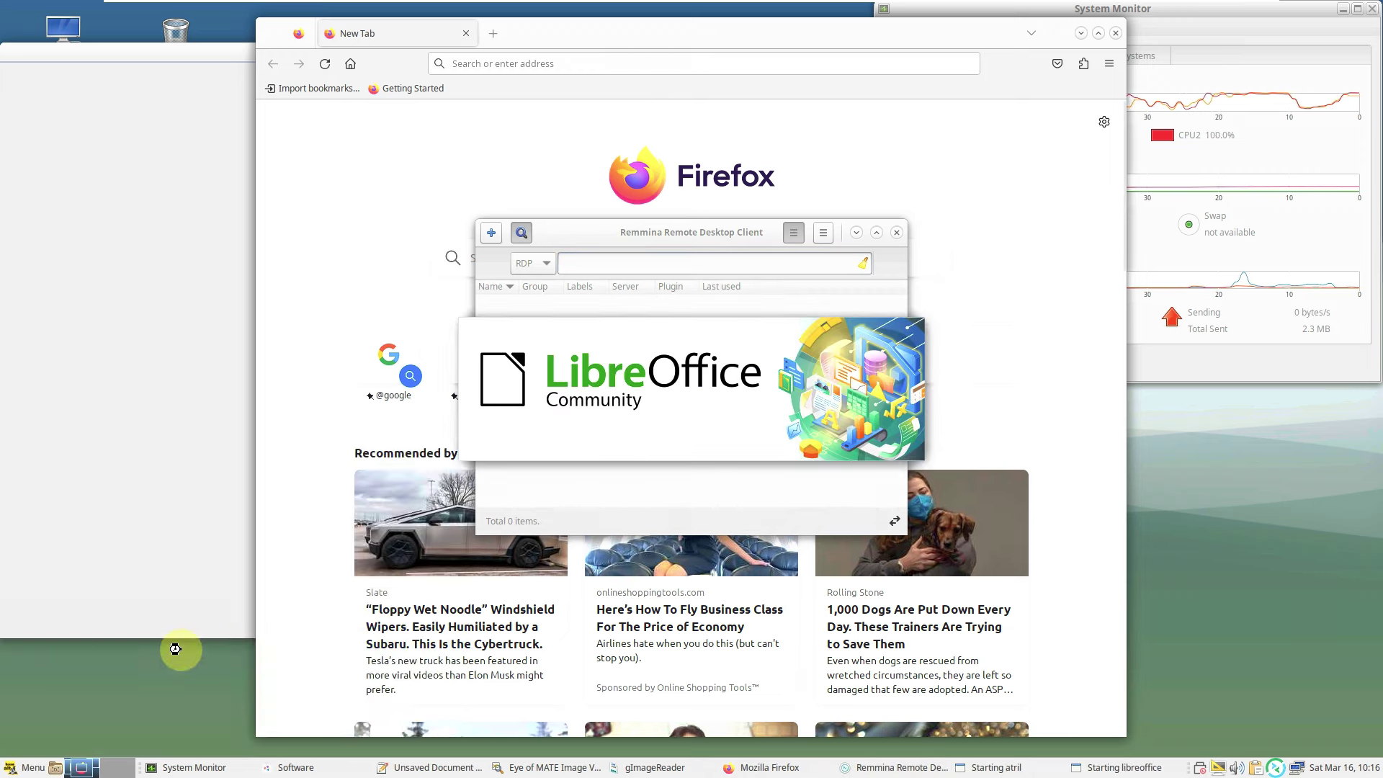
click(29, 767)
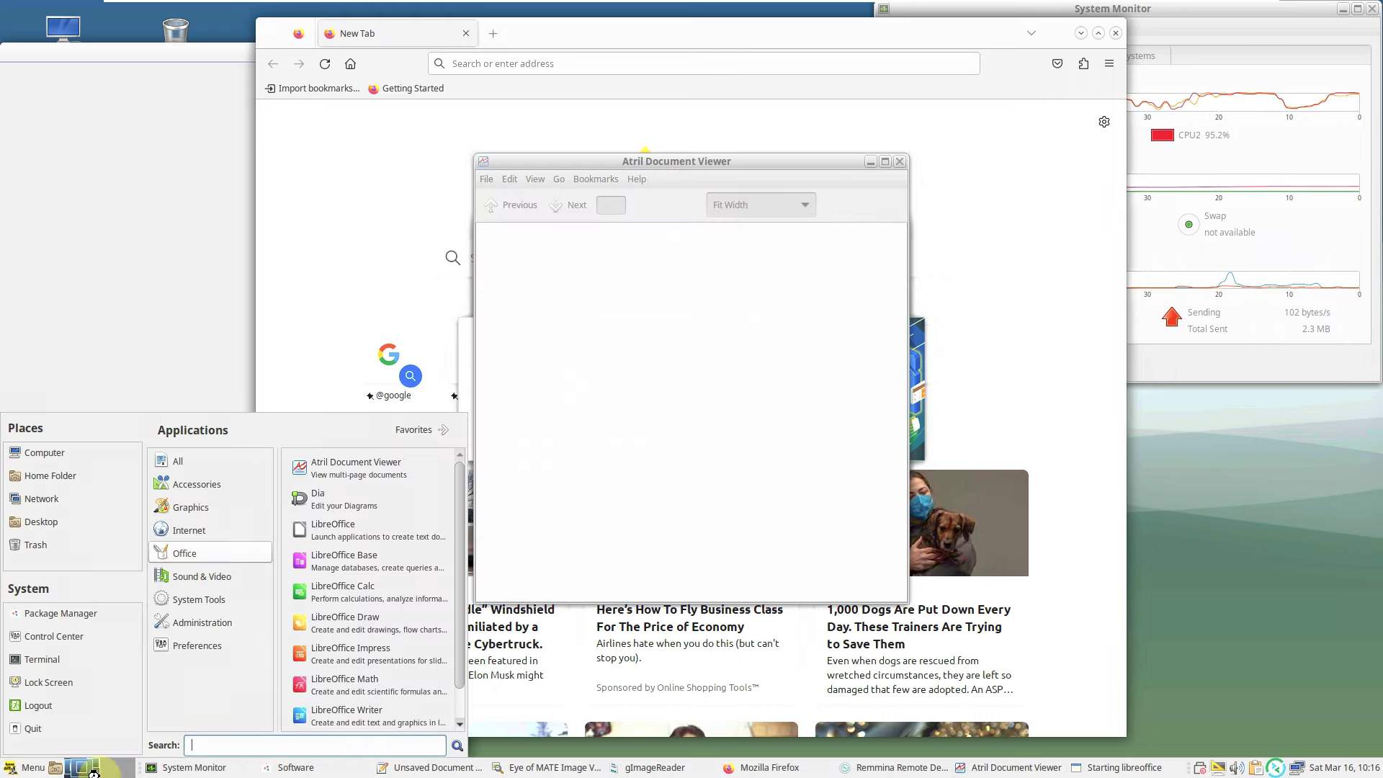
click(439, 503)
- Look through the remaining Office applications and launch VLC media player from Sound & Video
click(32, 767)
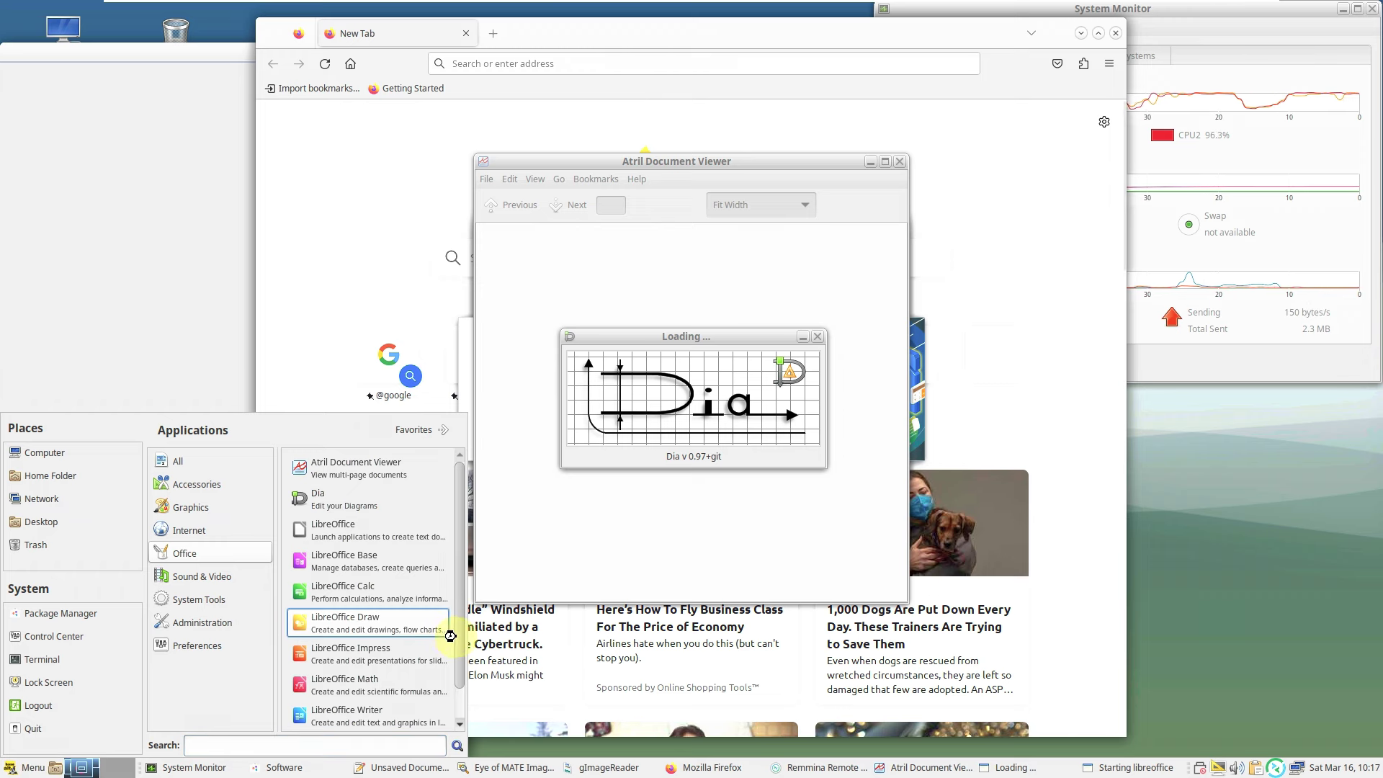
scroll(458, 639, down, 1)
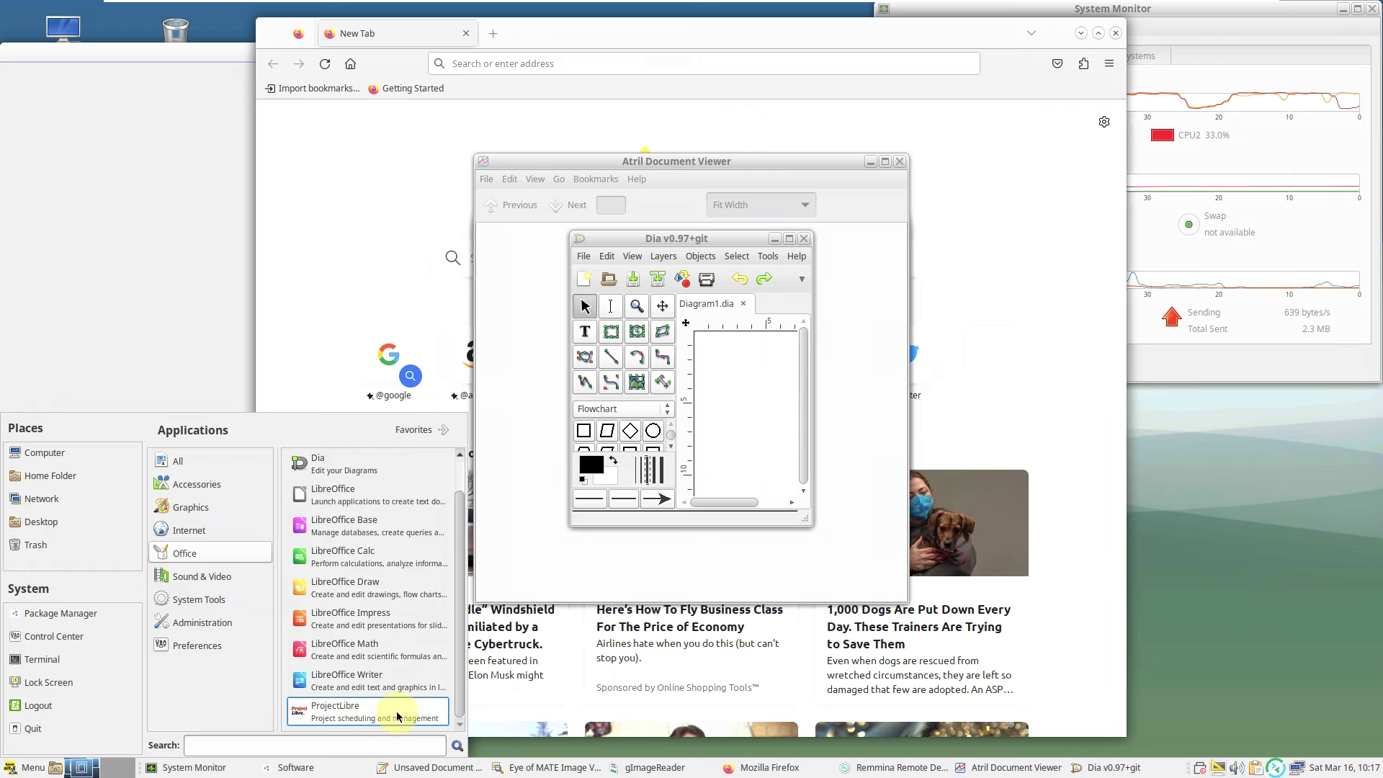
mouse_move(245, 577)
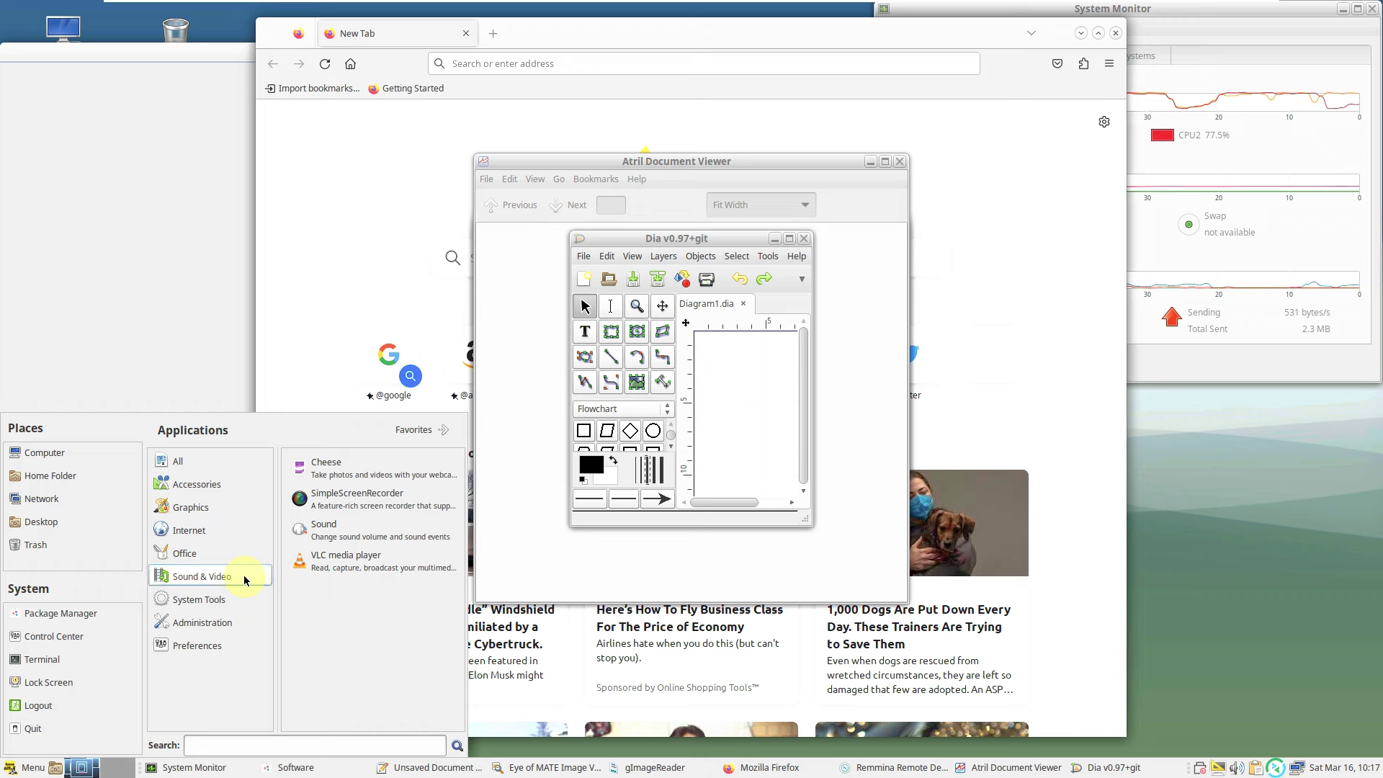
click(323, 569)
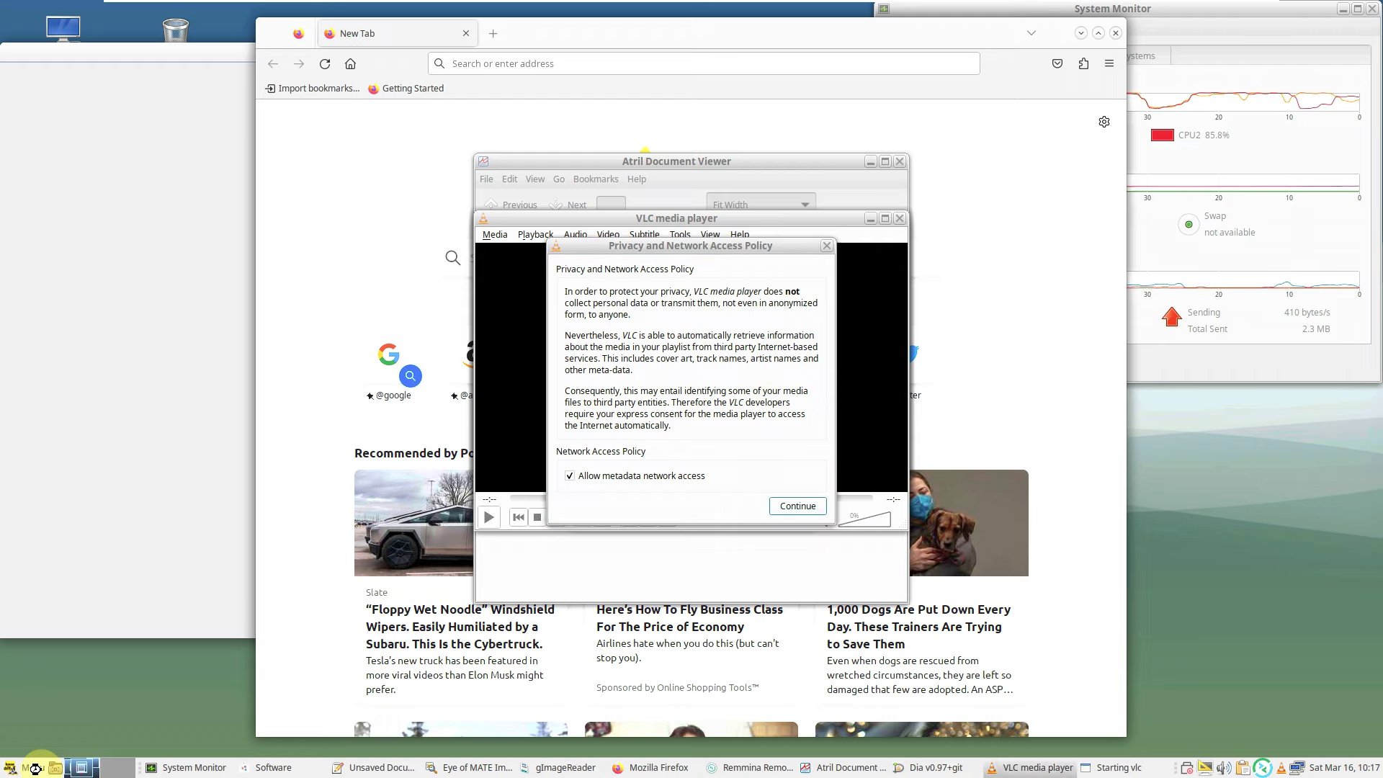
- Launch SimpleScreenRecorder and the Cheese webcam application from the Sound & Video category
click(34, 768)
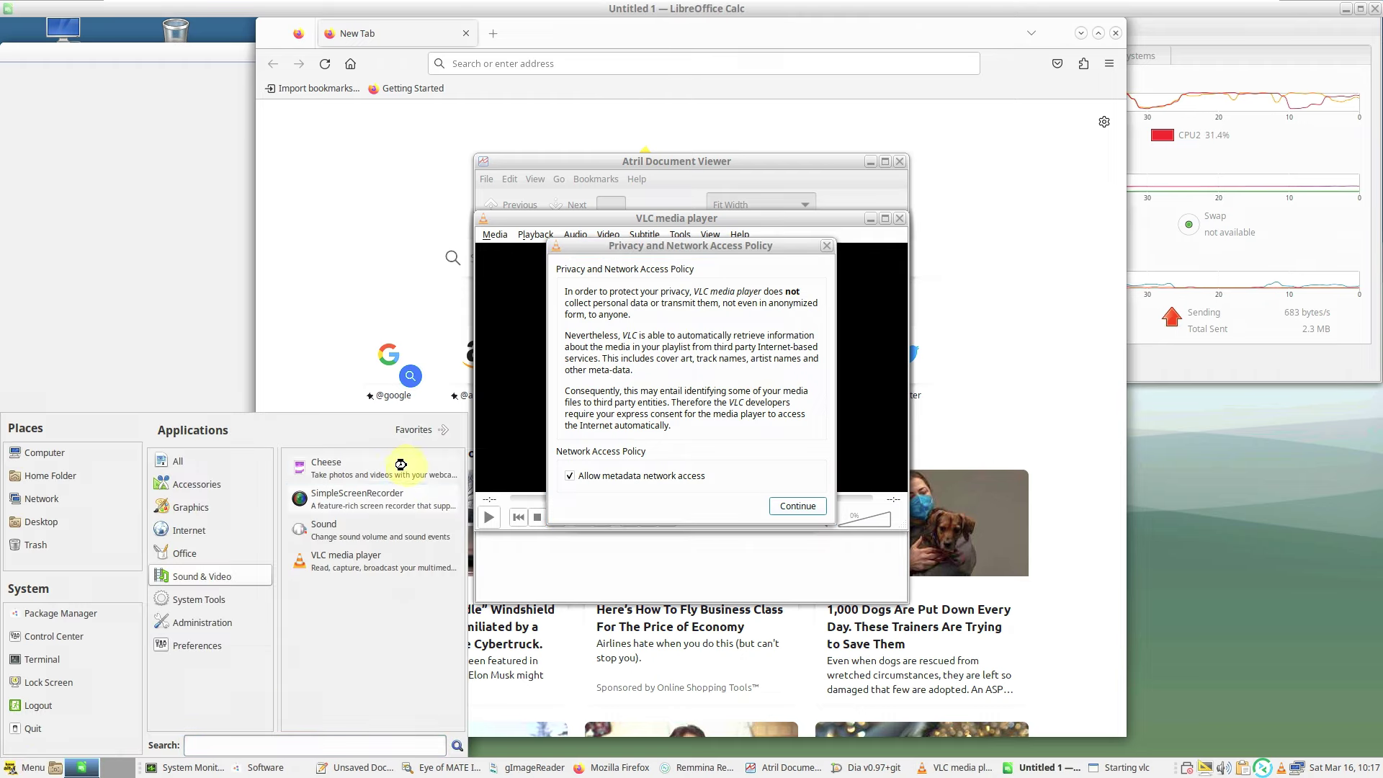
click(403, 502)
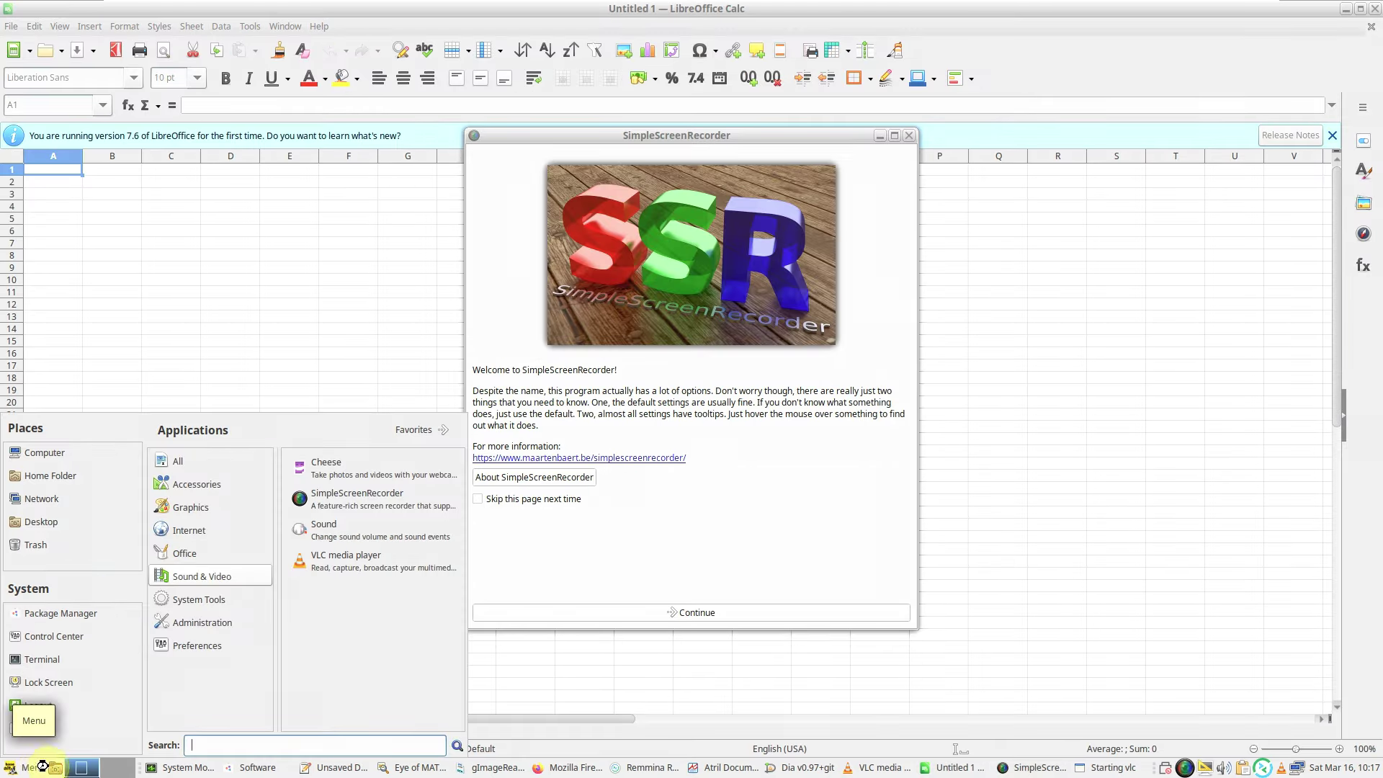
click(374, 475)
- Look through the System Tools applications and launch the GParted partition editor
click(27, 768)
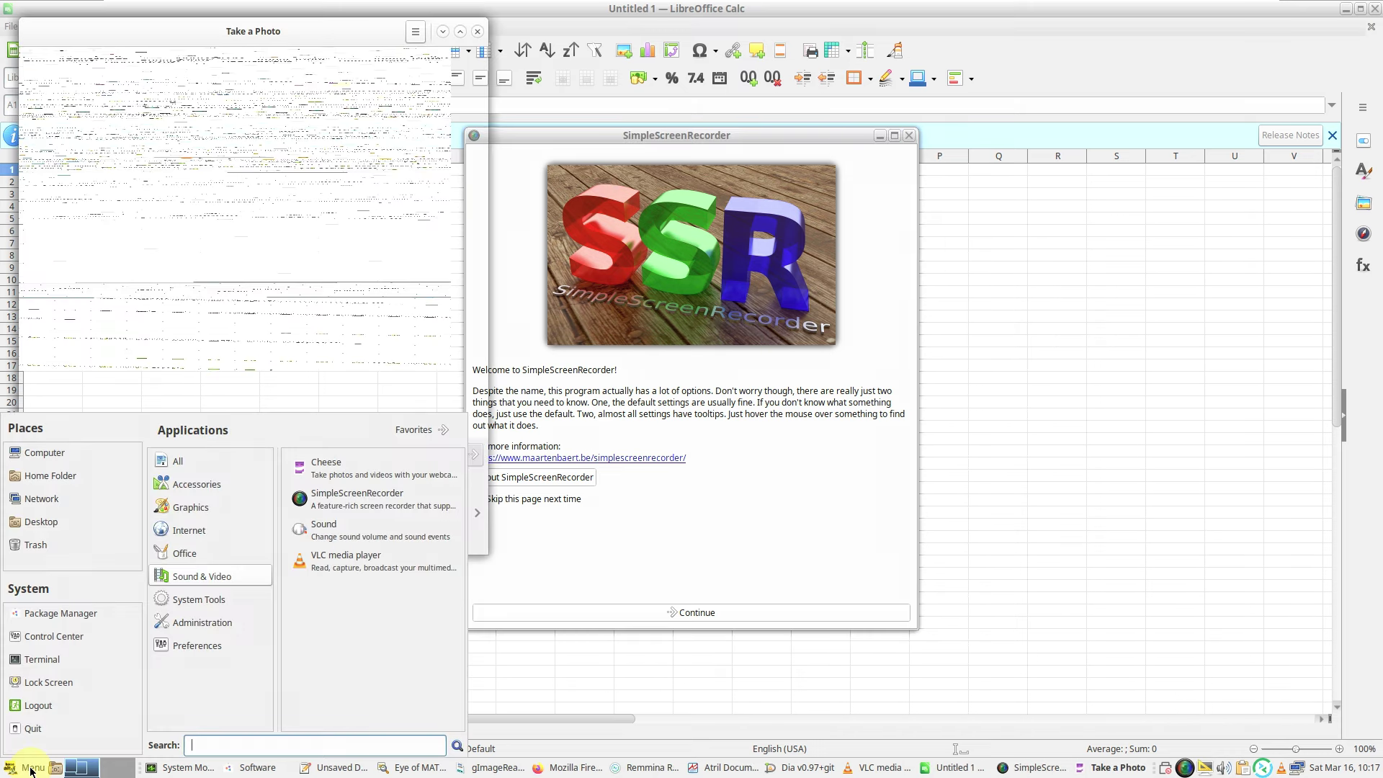
click(223, 599)
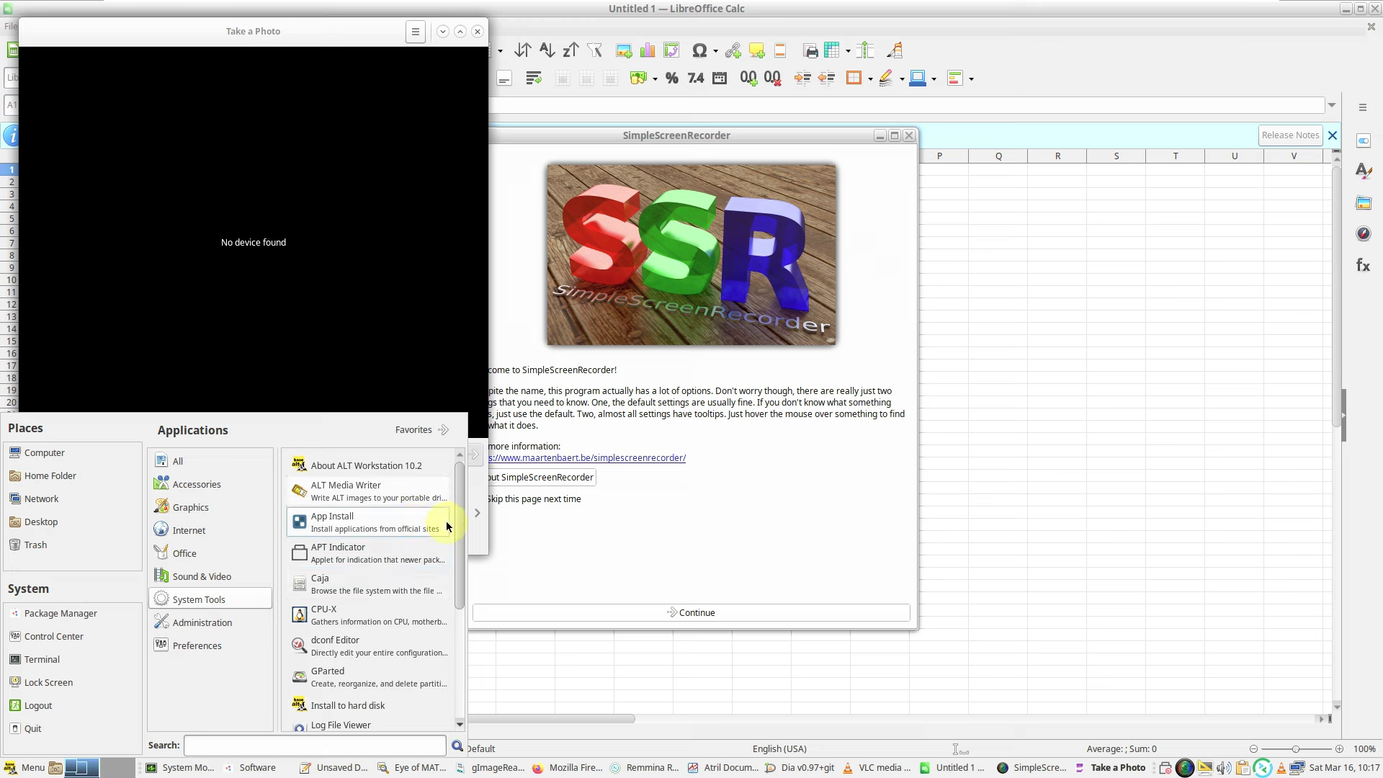
scroll(454, 527, down, 3)
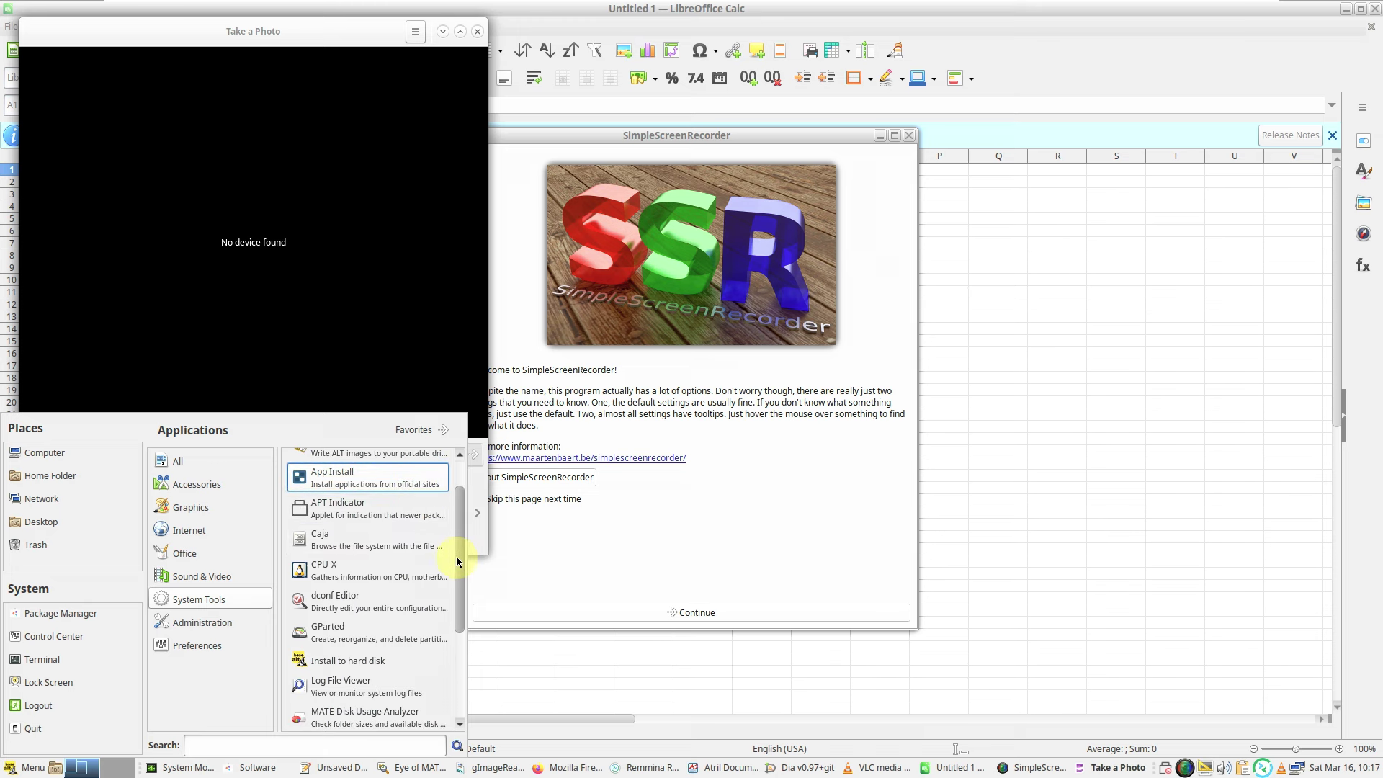
scroll(456, 582, down, 2)
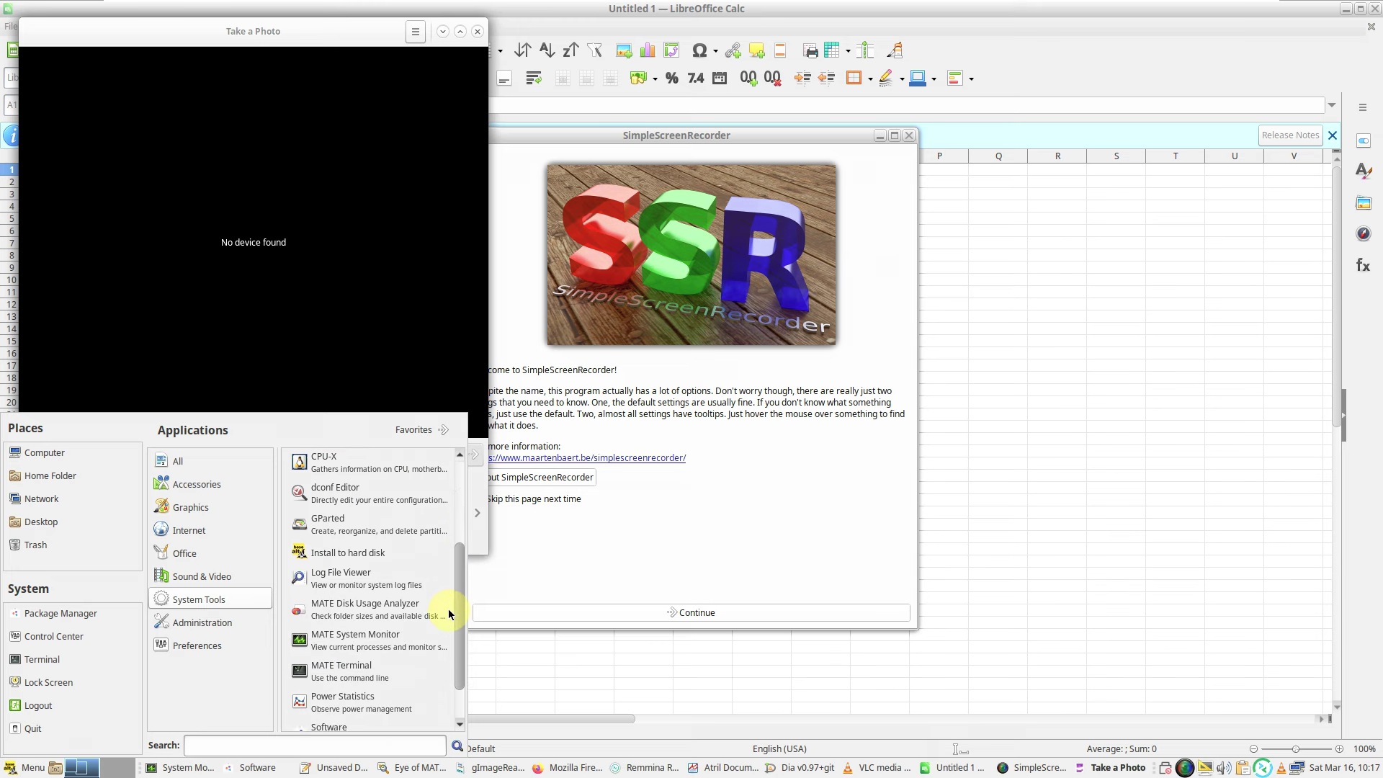
click(395, 525)
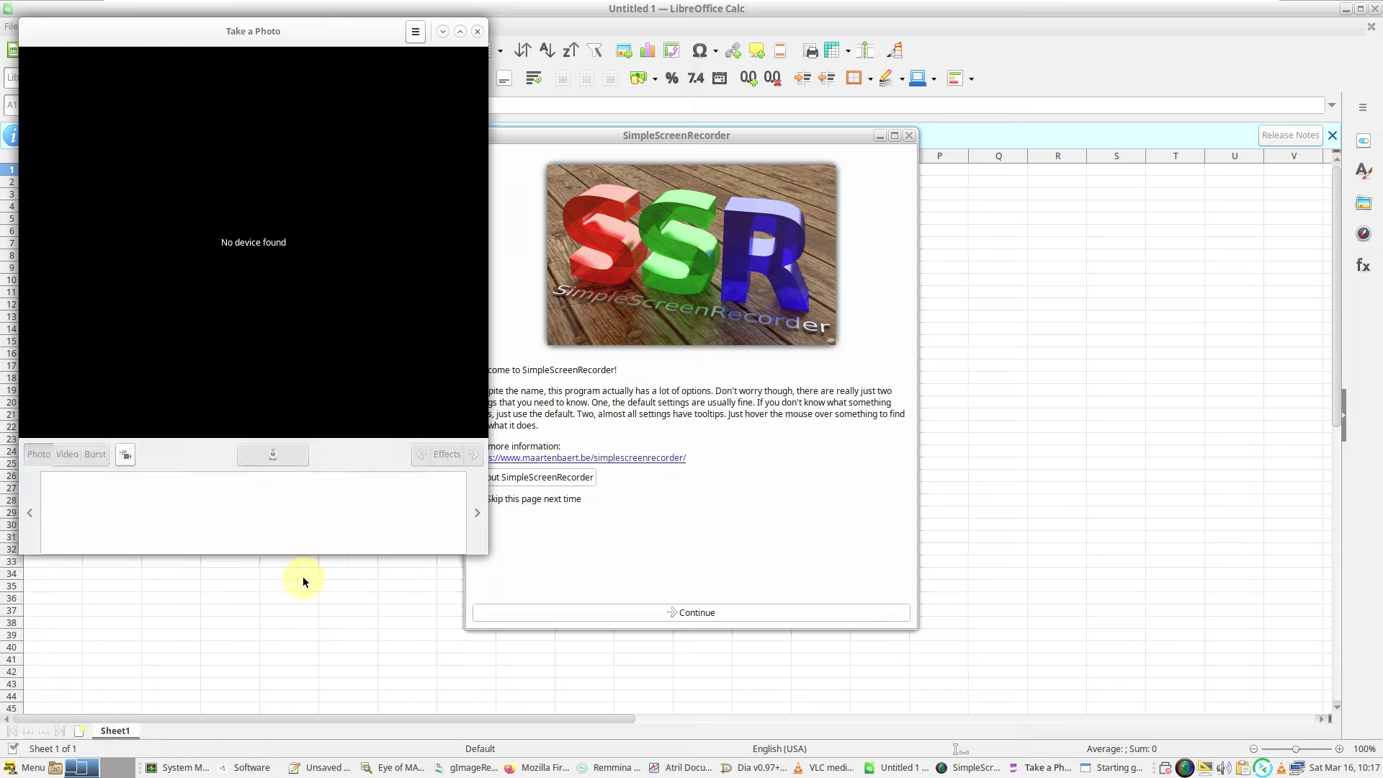
- Launch Software and MATE Disk Usage Analyzer from the System Tools applications
click(22, 769)
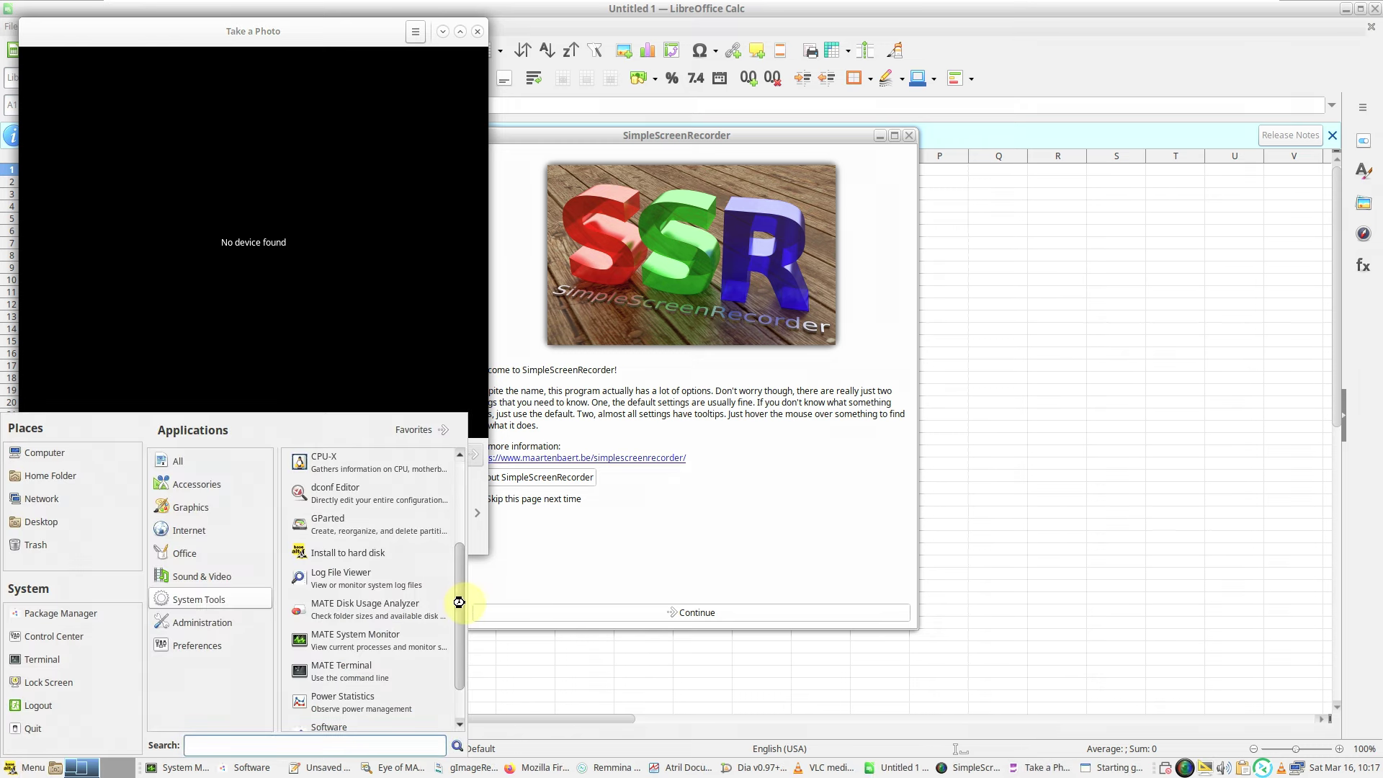
scroll(456, 602, down, 2)
click(464, 664)
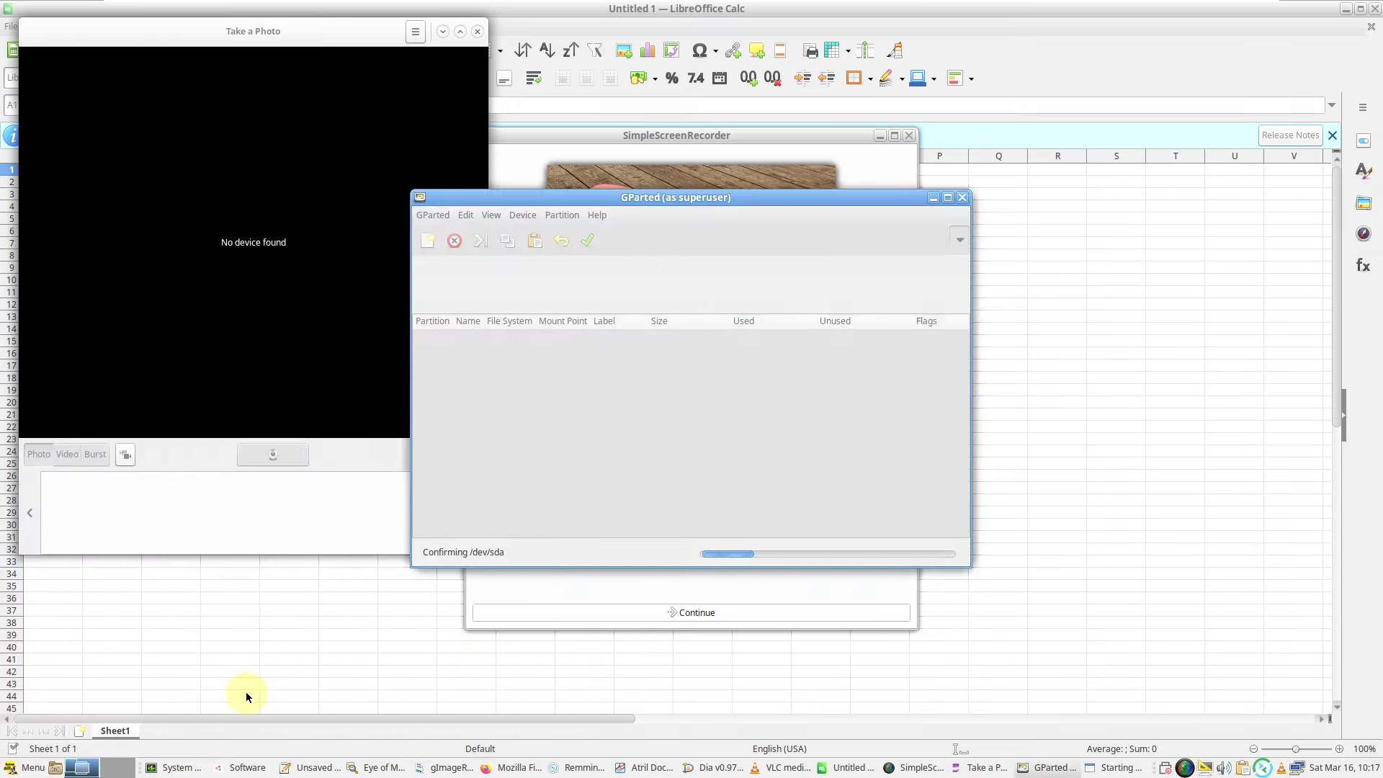
click(29, 766)
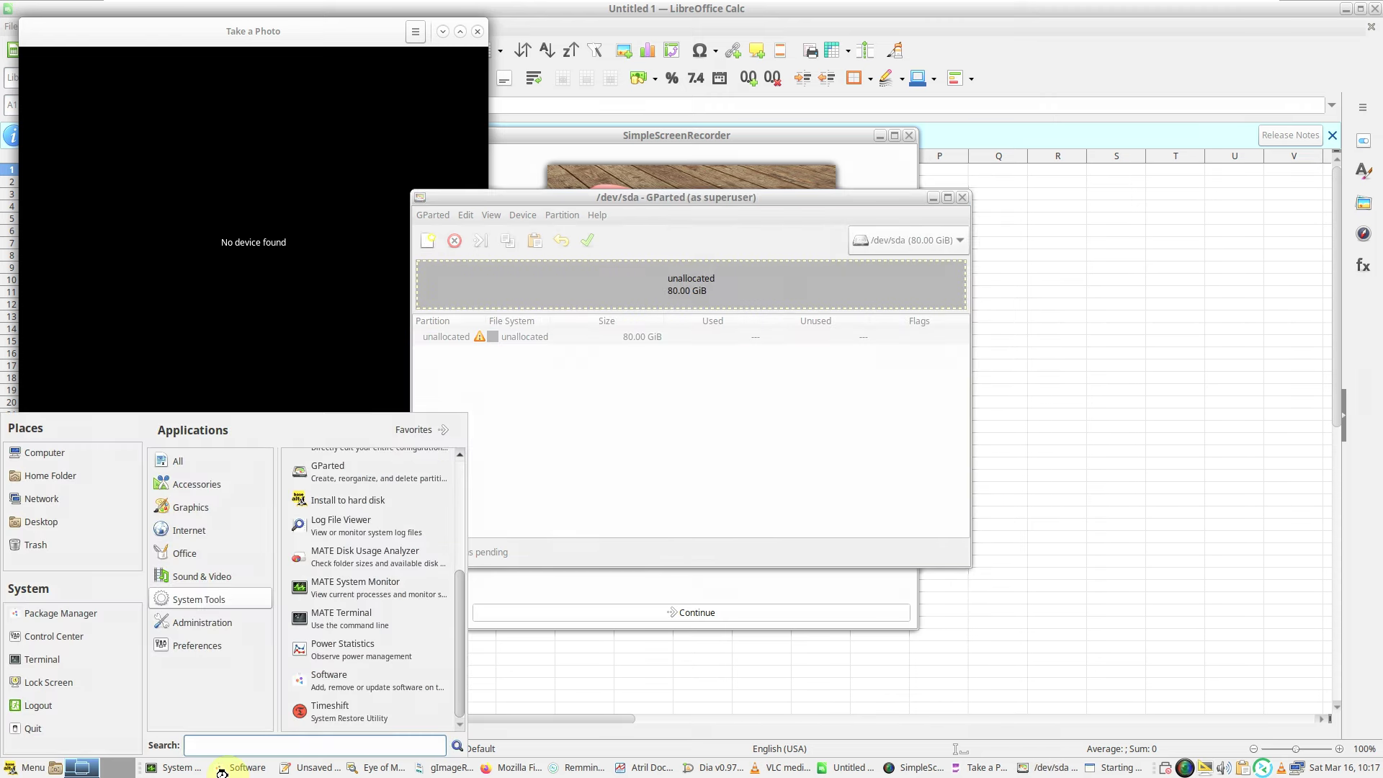
click(417, 675)
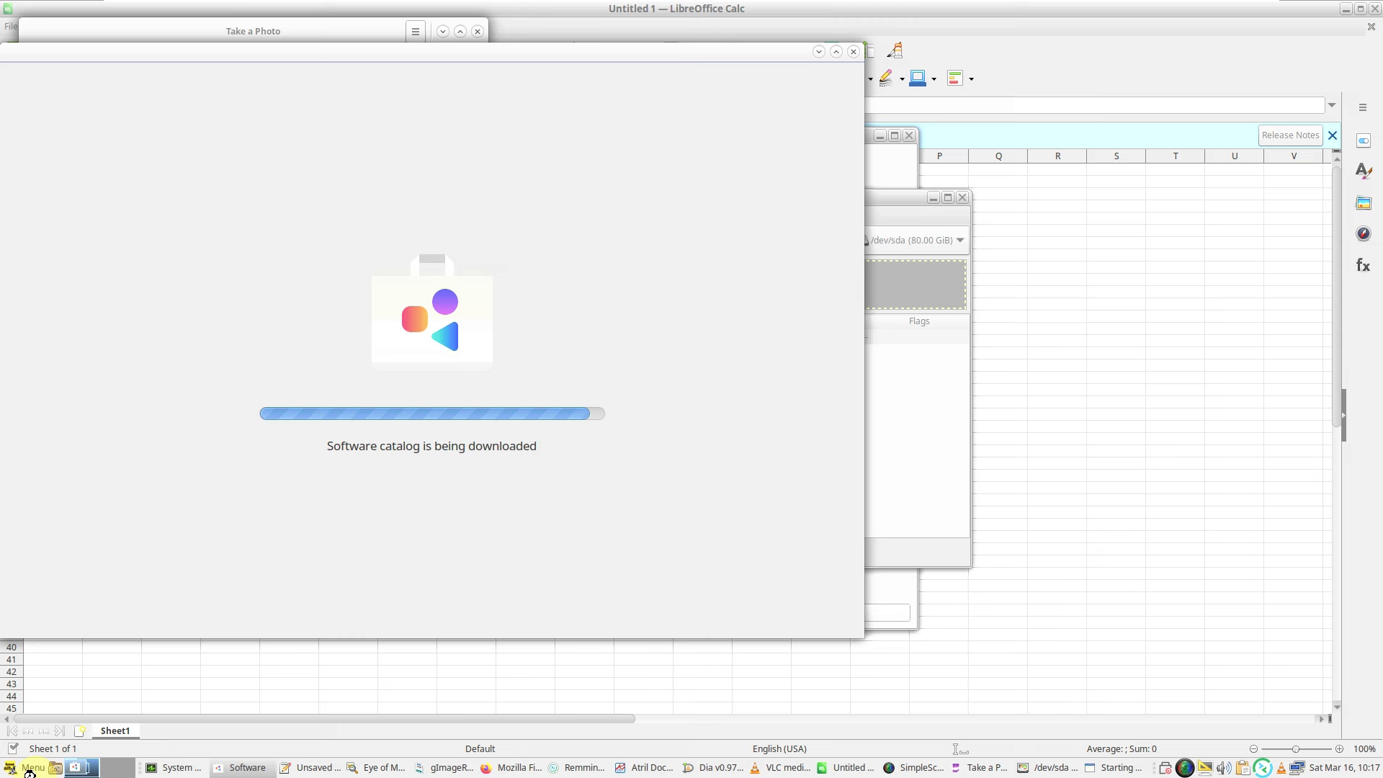
click(28, 769)
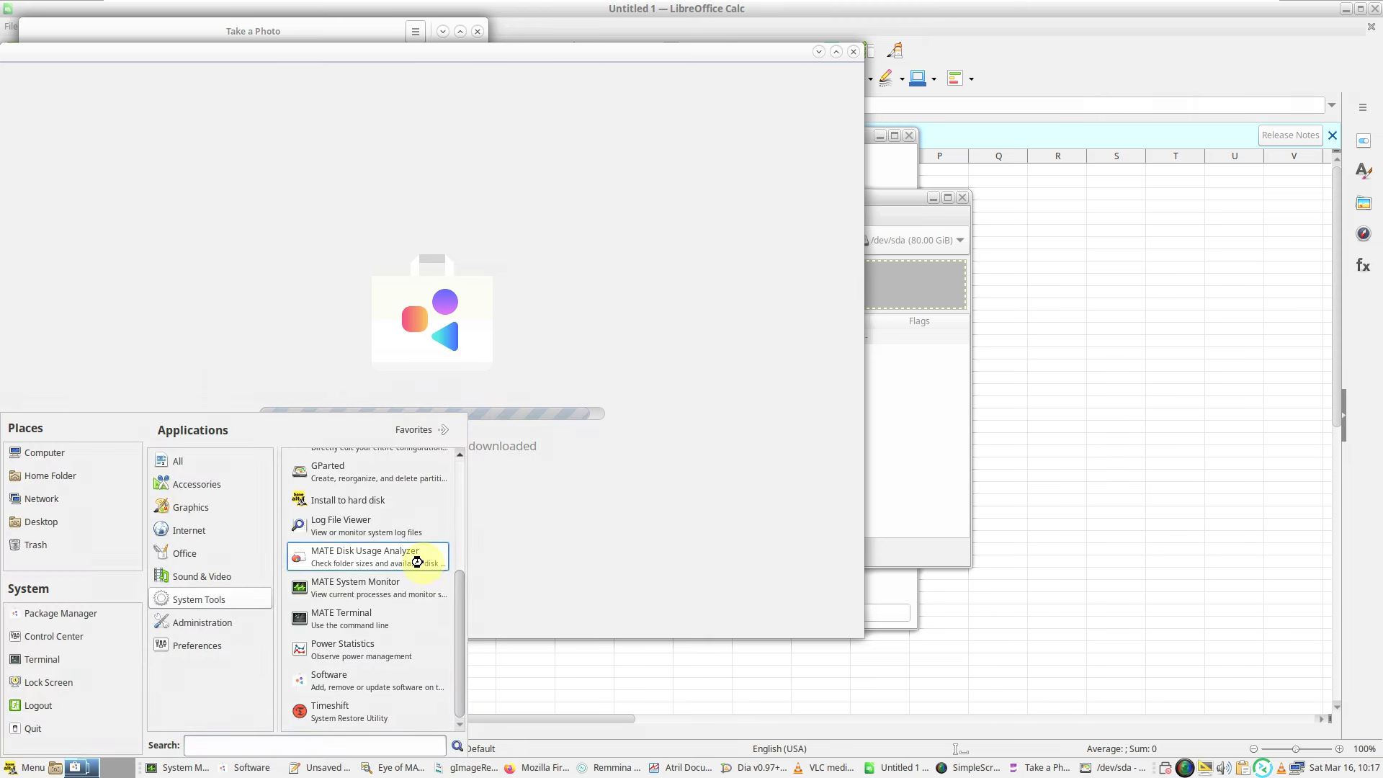
click(417, 559)
- Launch App Install from the System Tools applications and System management center from the Administration category
click(33, 768)
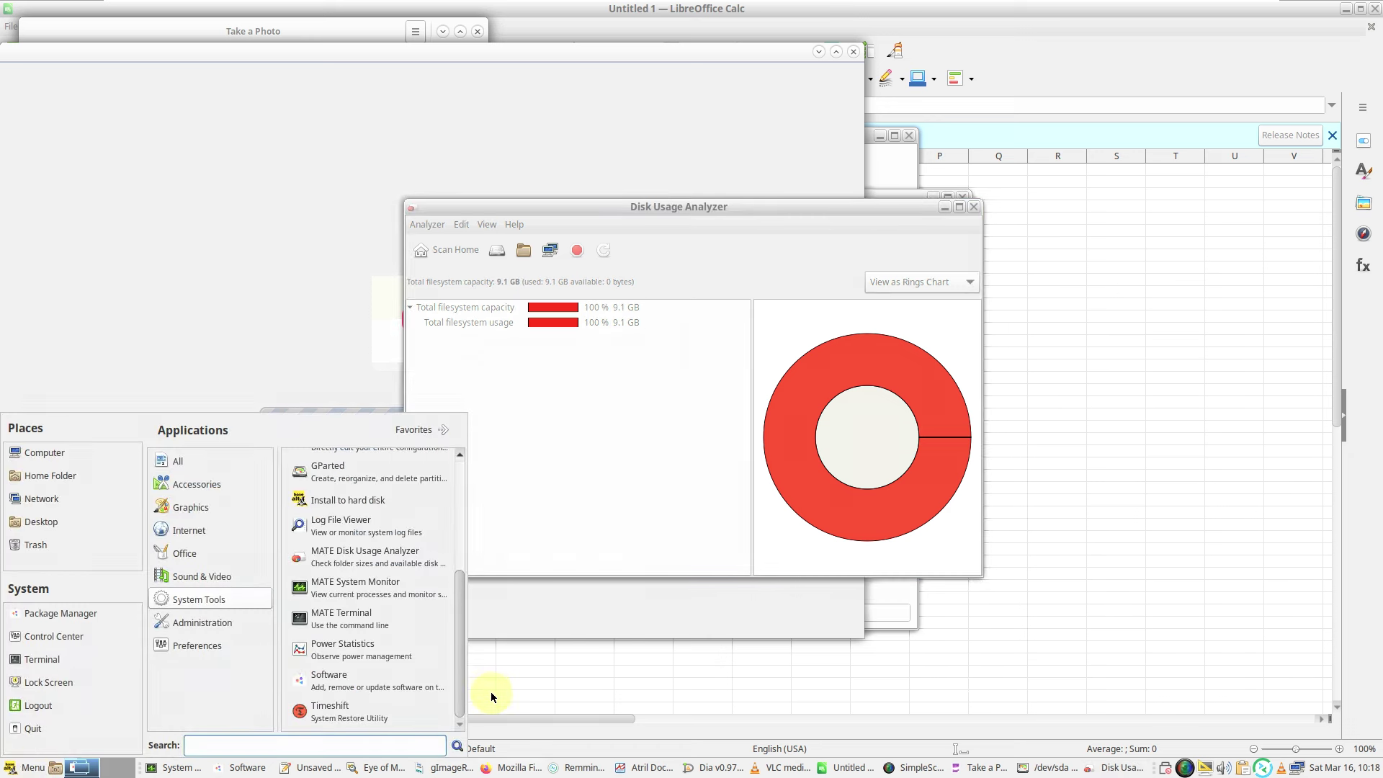
drag(457, 664, 469, 513)
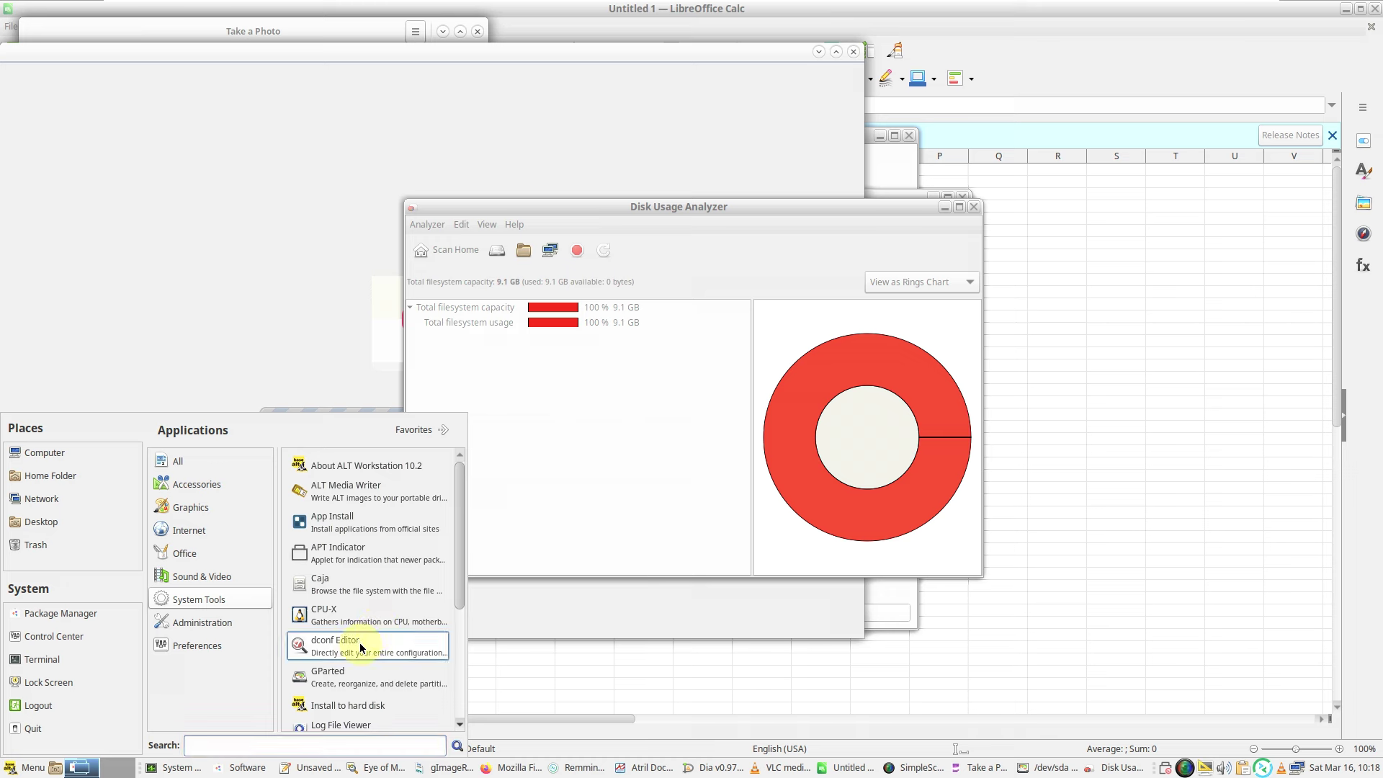
click(403, 534)
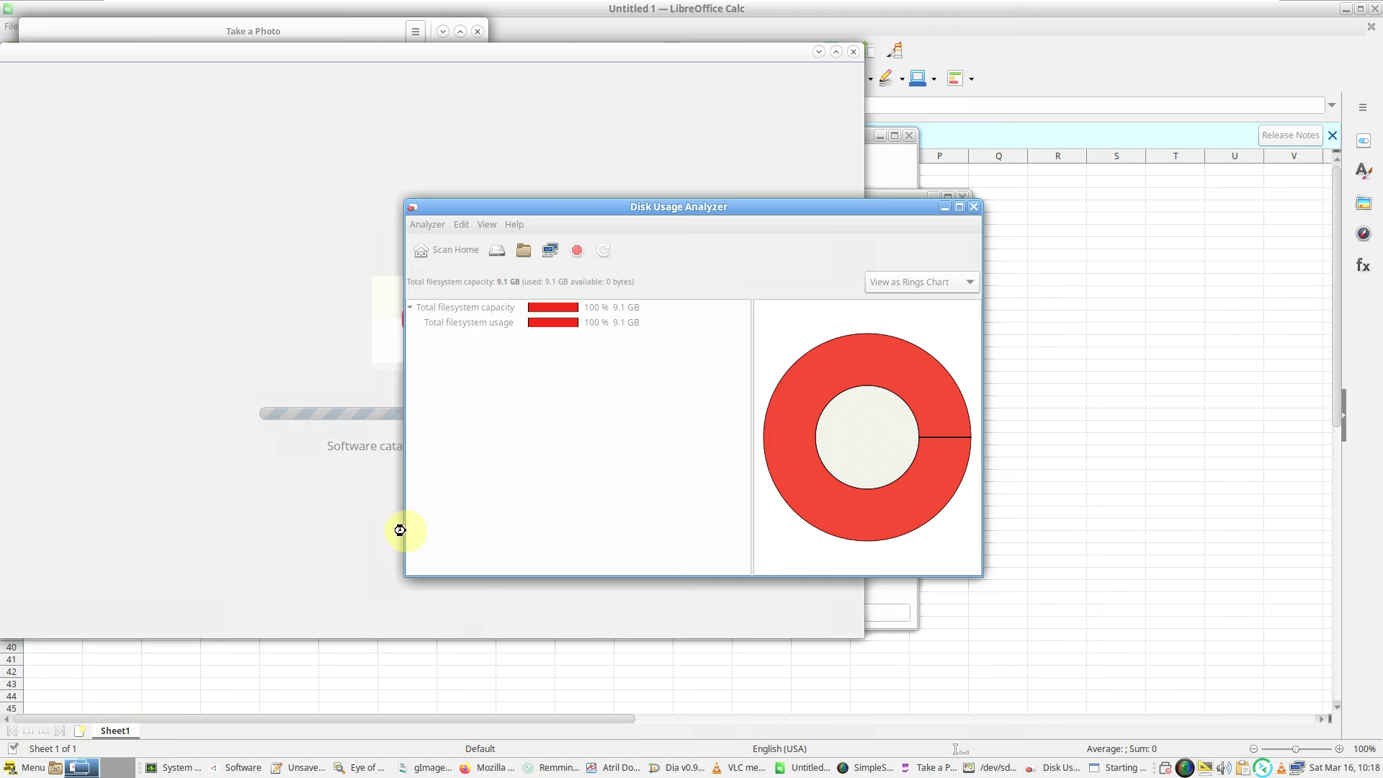
click(24, 769)
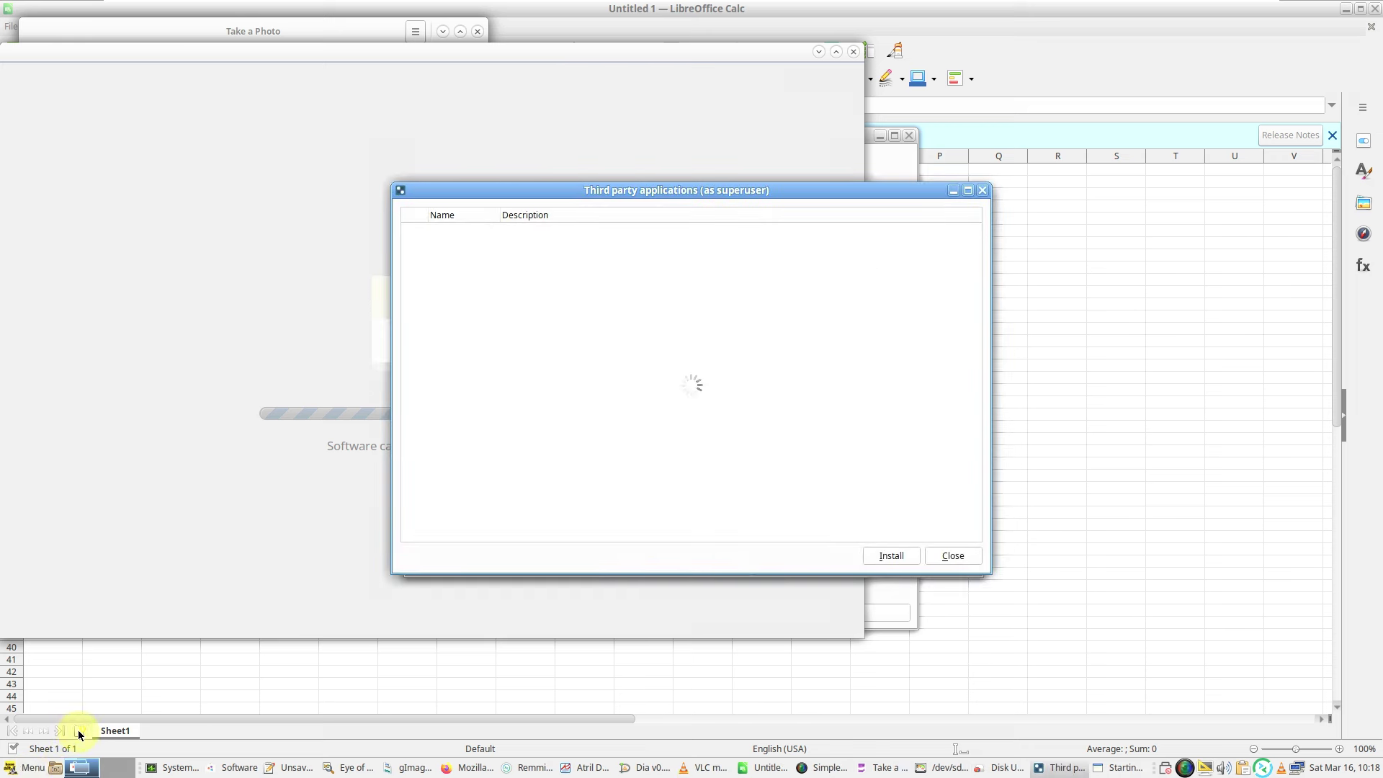
click(26, 769)
mouse_move(193, 623)
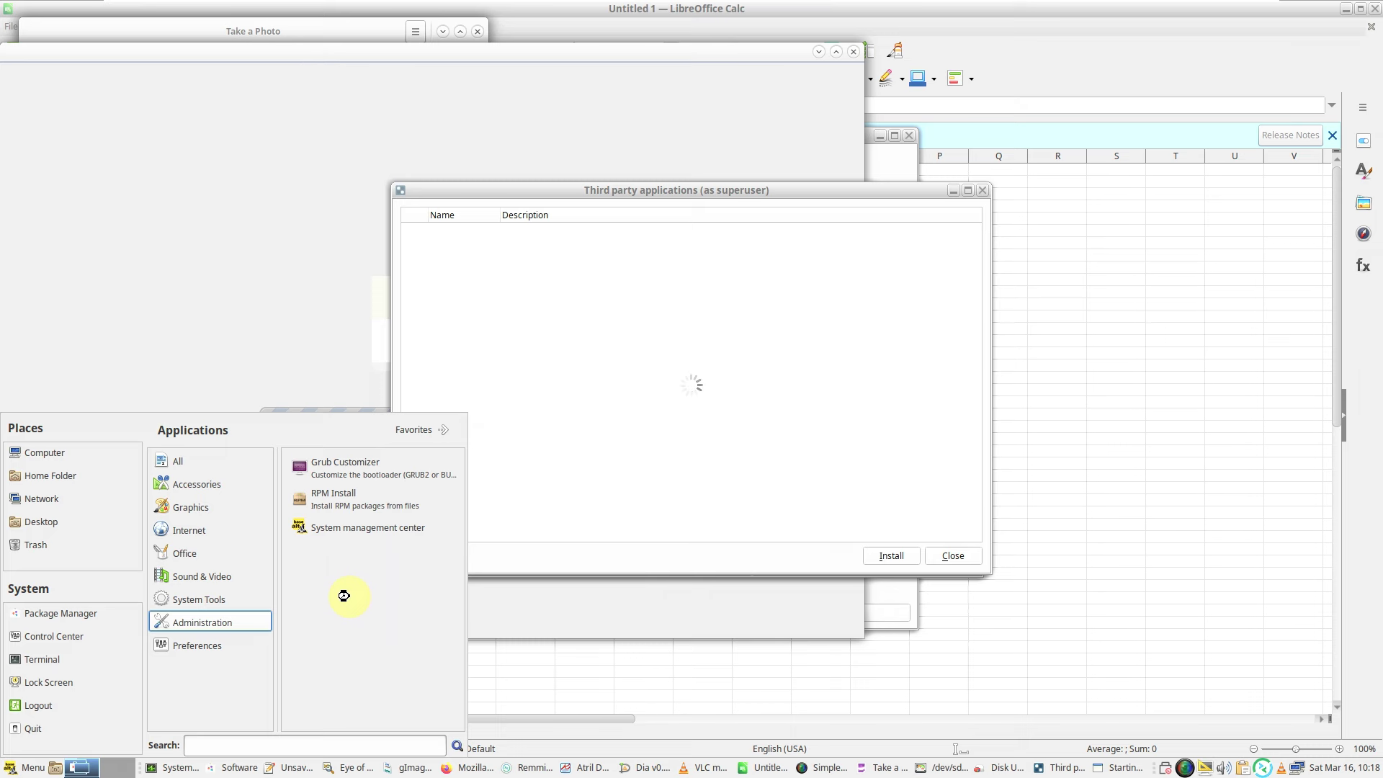
click(382, 530)
- Launch Grub Customizer from the Administration category and Appearance from the Preferences category
click(19, 766)
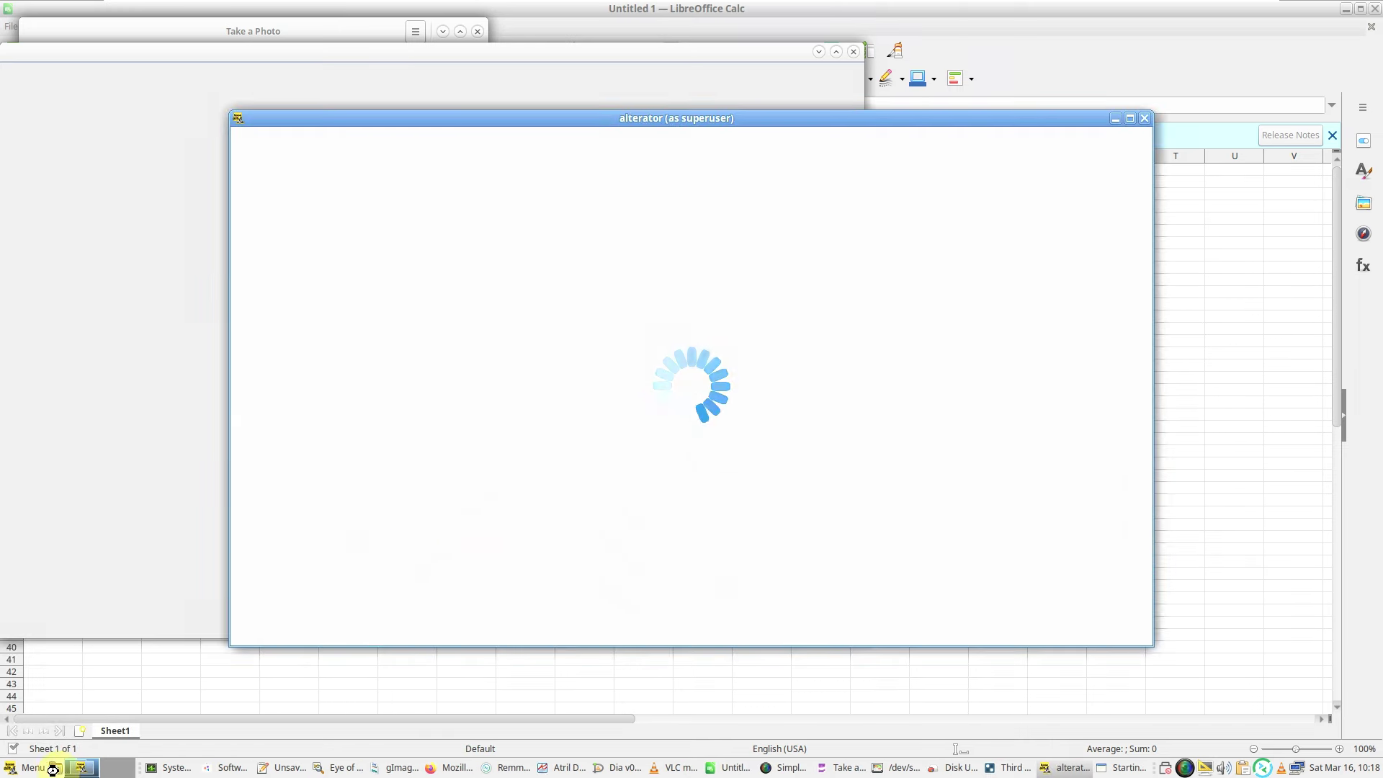
click(25, 770)
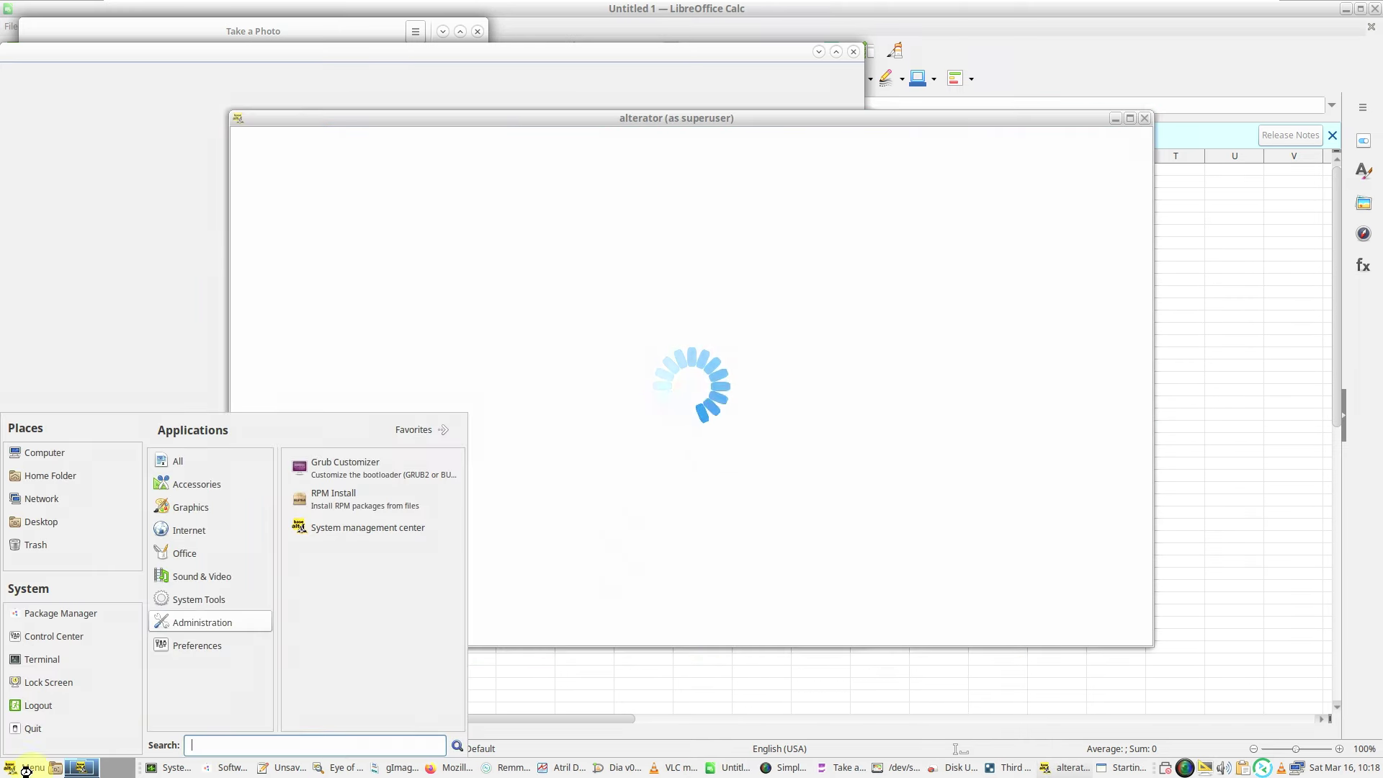
click(386, 476)
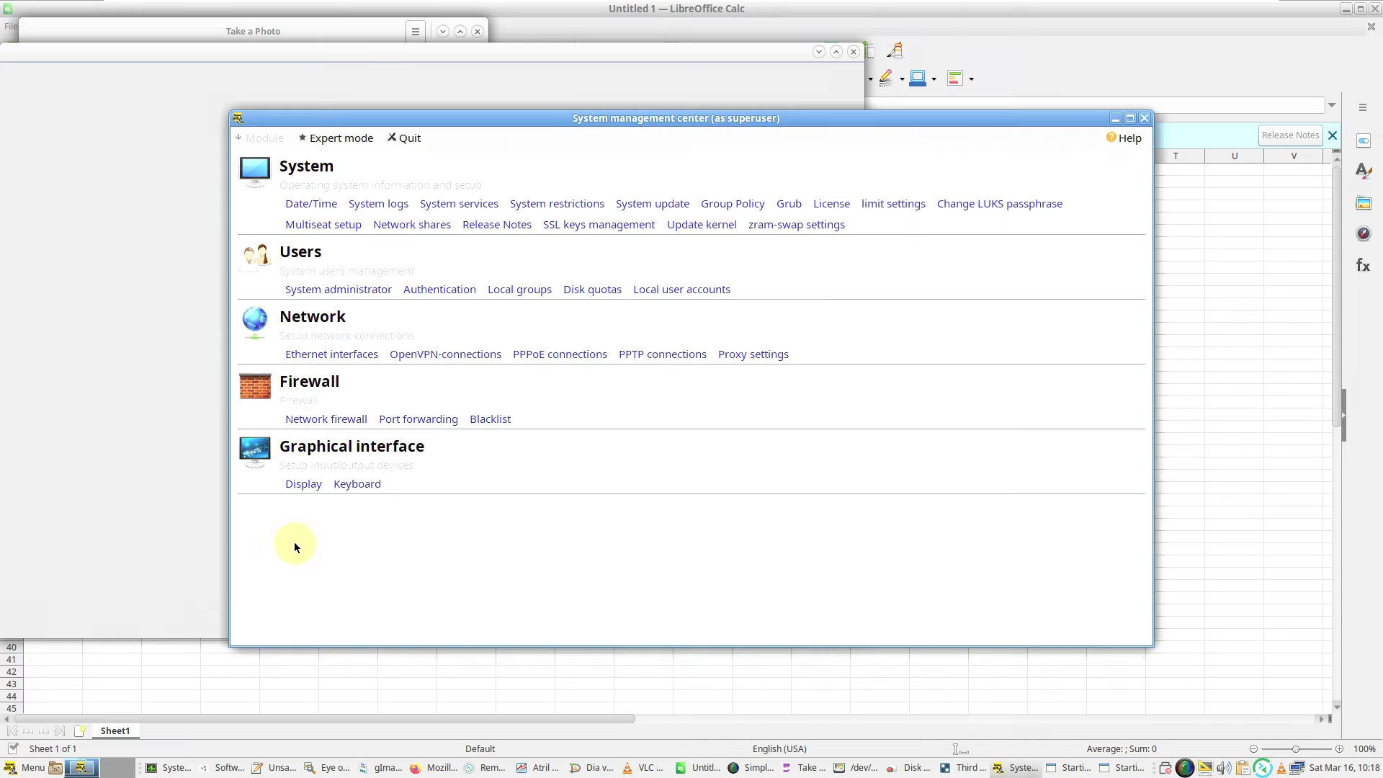
click(29, 763)
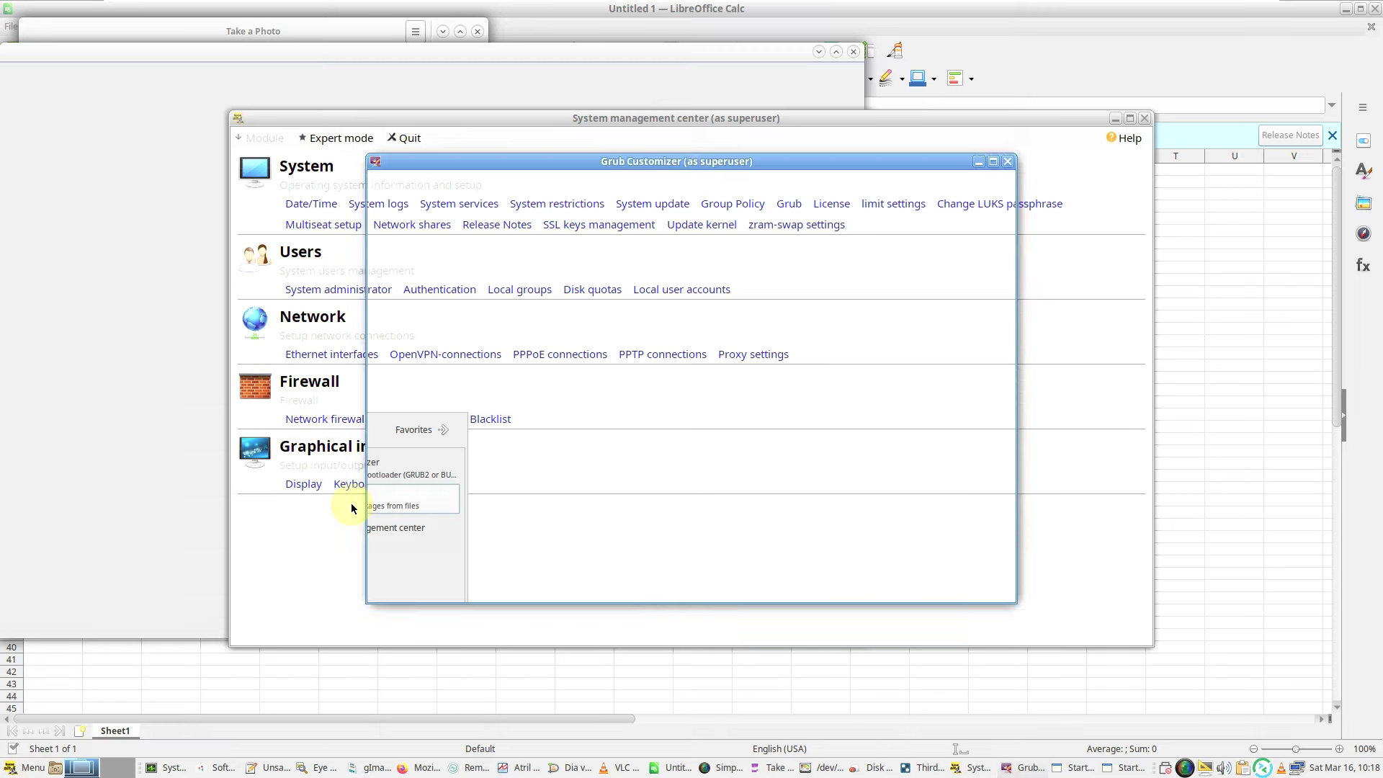
click(29, 765)
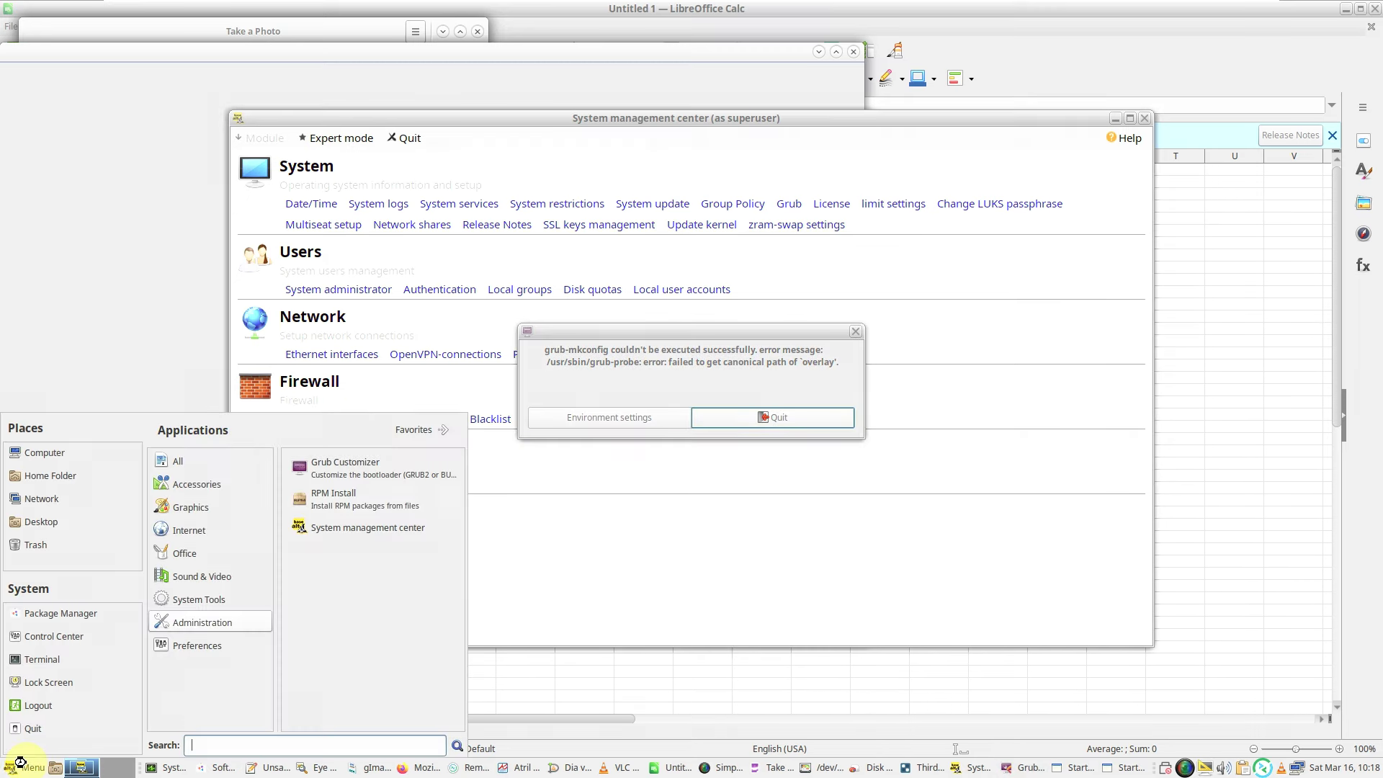
mouse_move(180, 645)
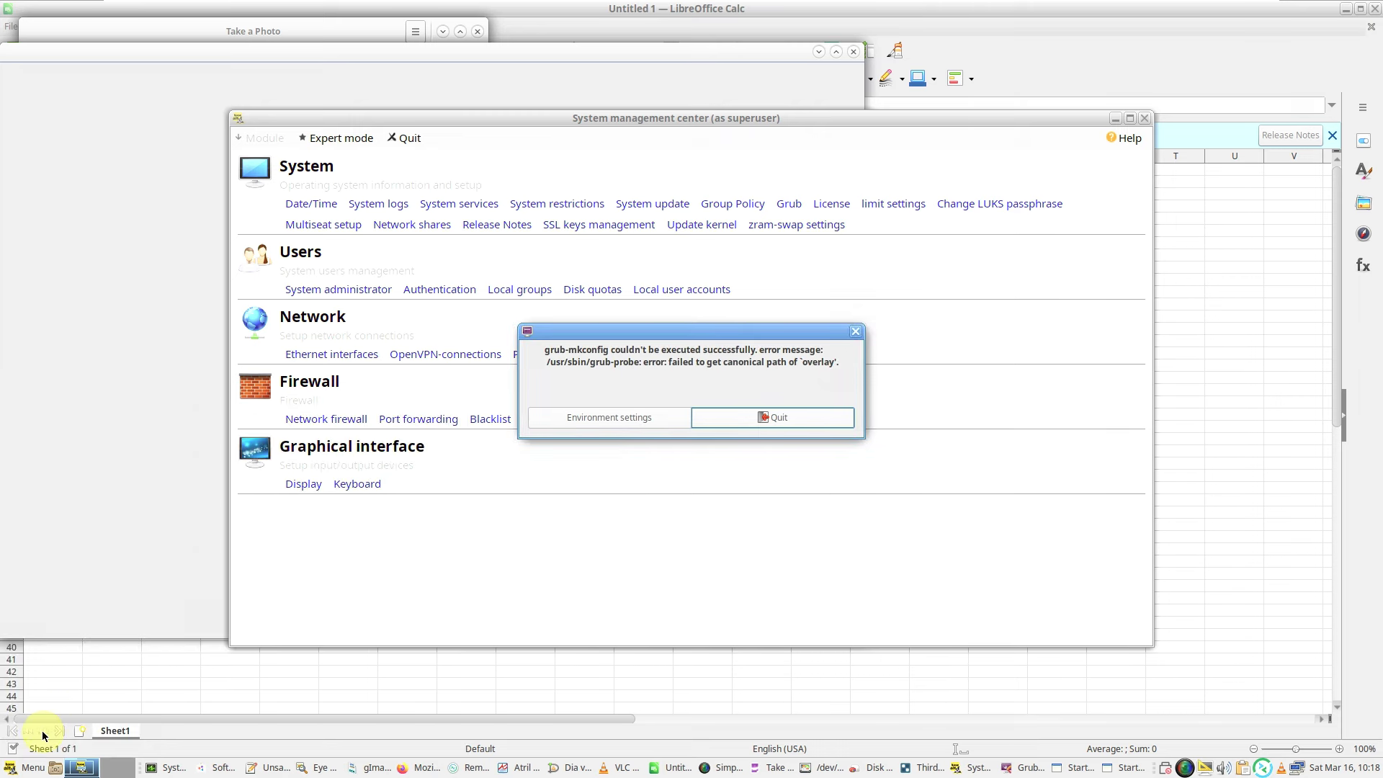
- Look through the Preferences applications and launch Synaptic Package Manager
click(16, 769)
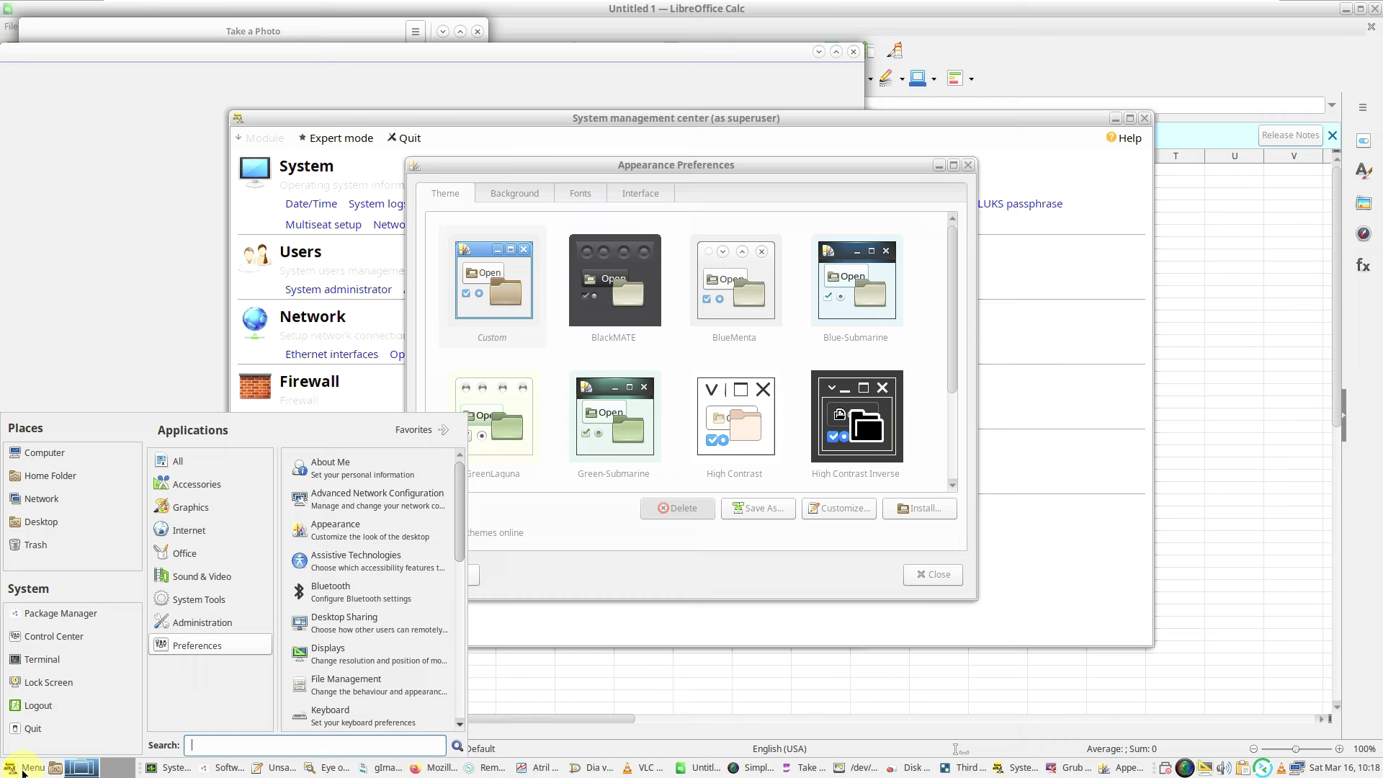
scroll(338, 579, down, 3)
scroll(338, 580, down, 3)
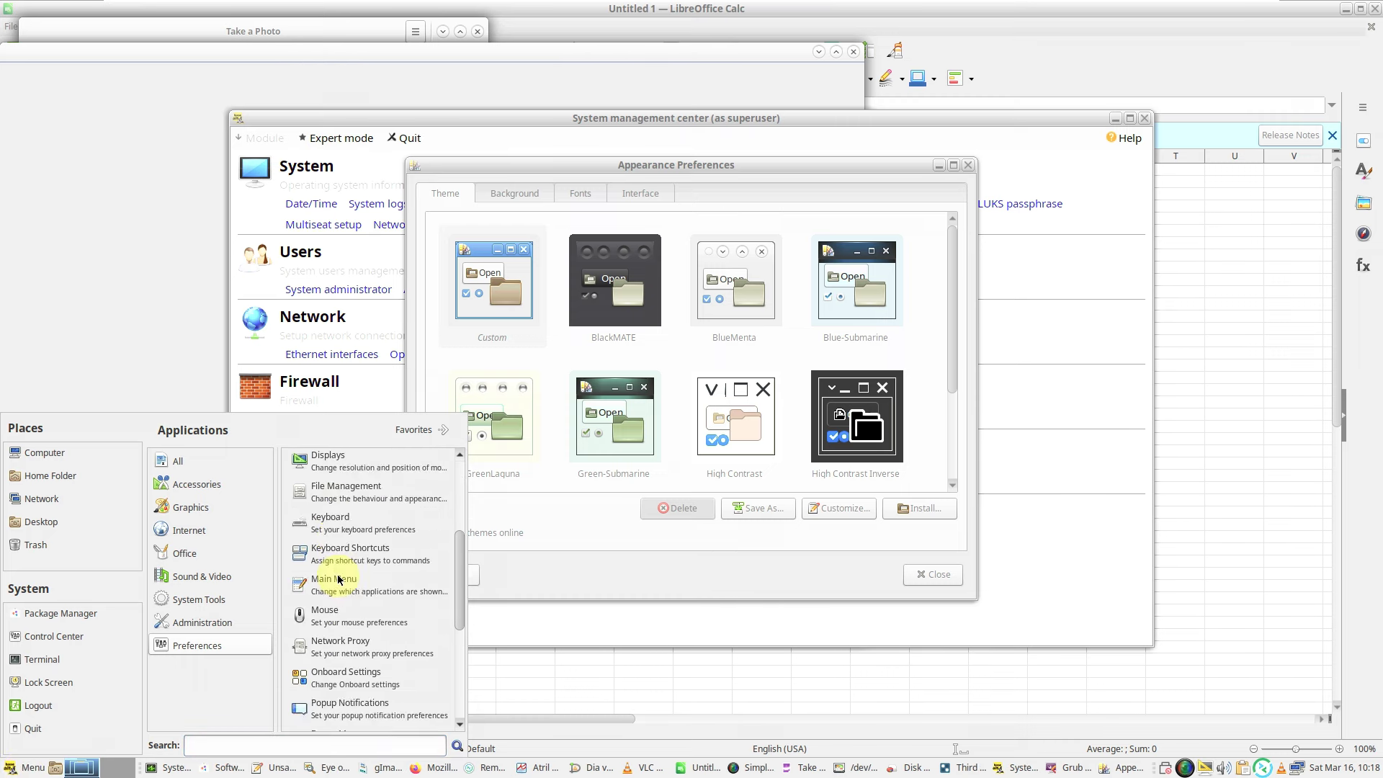
scroll(338, 580, down, 3)
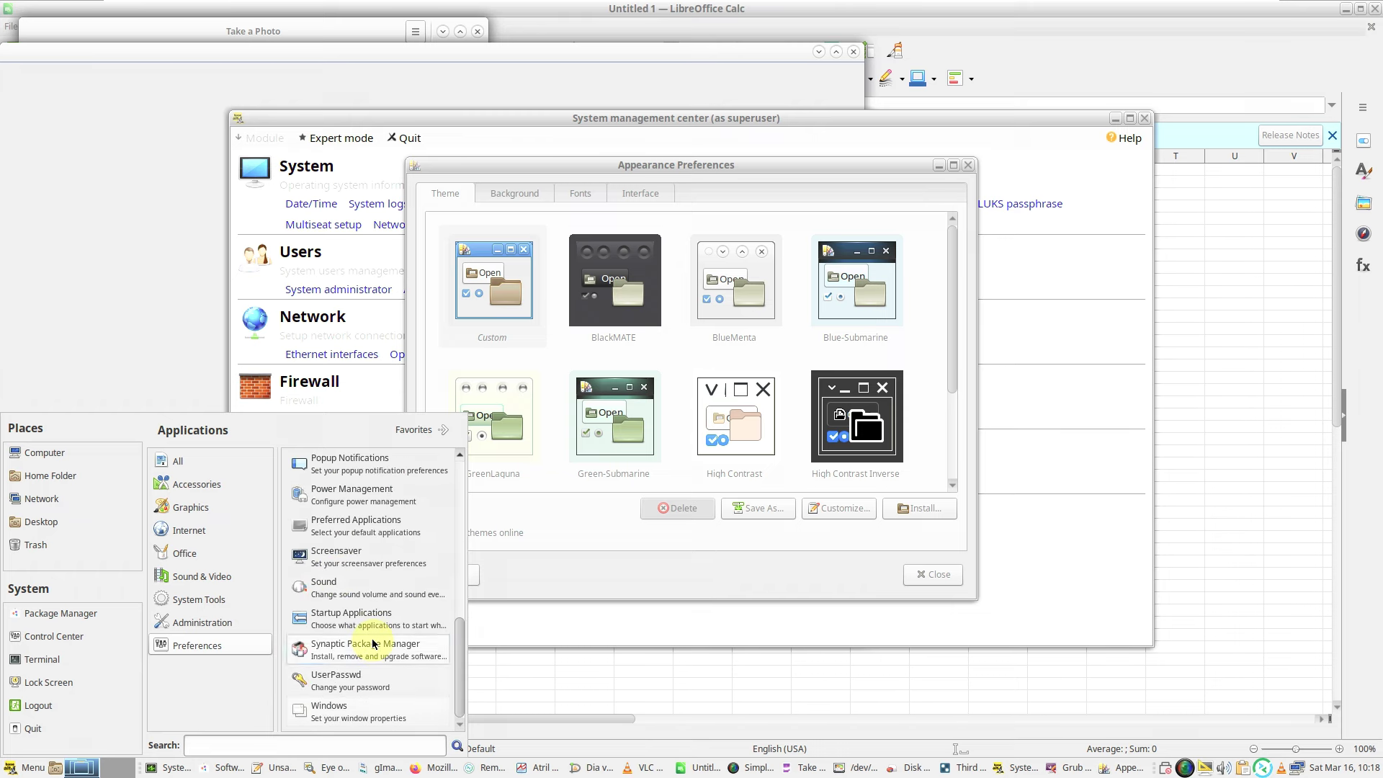
click(351, 618)
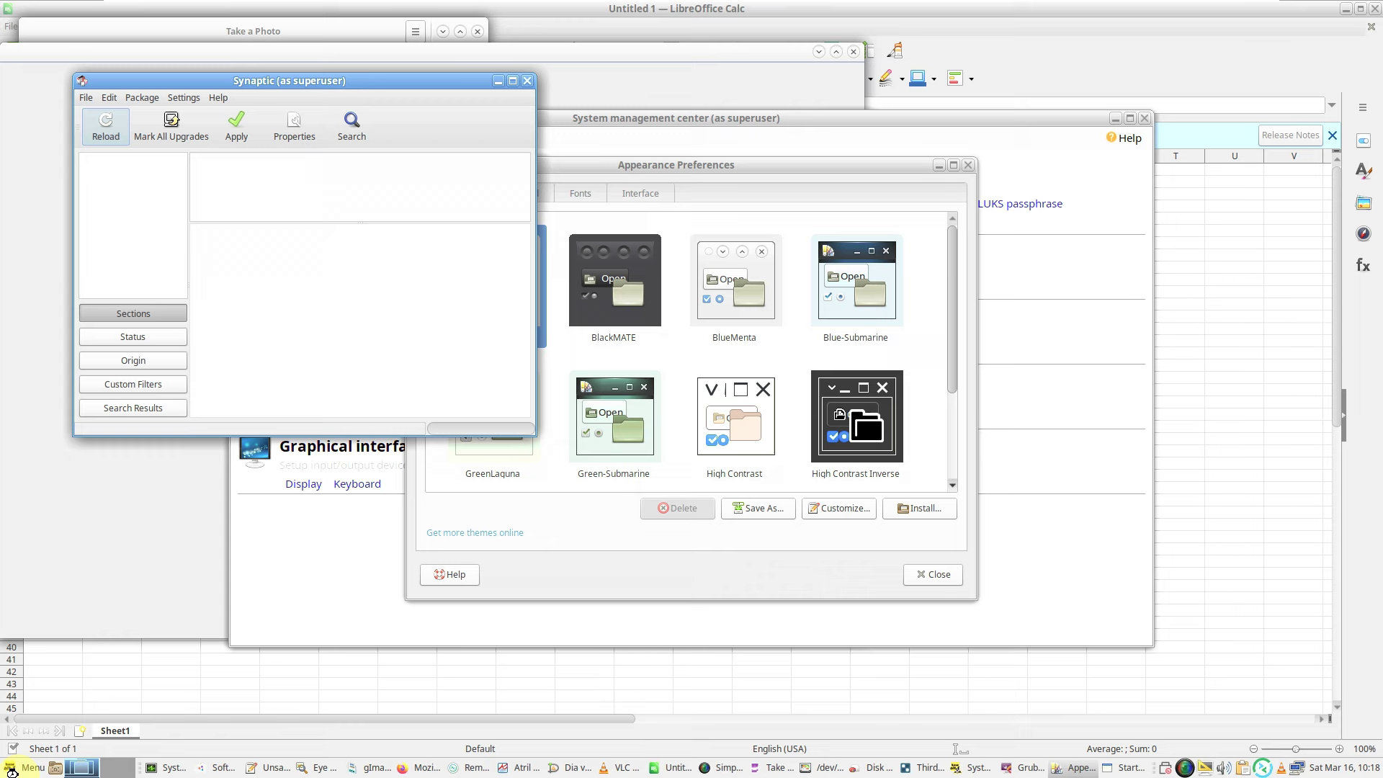
click(29, 767)
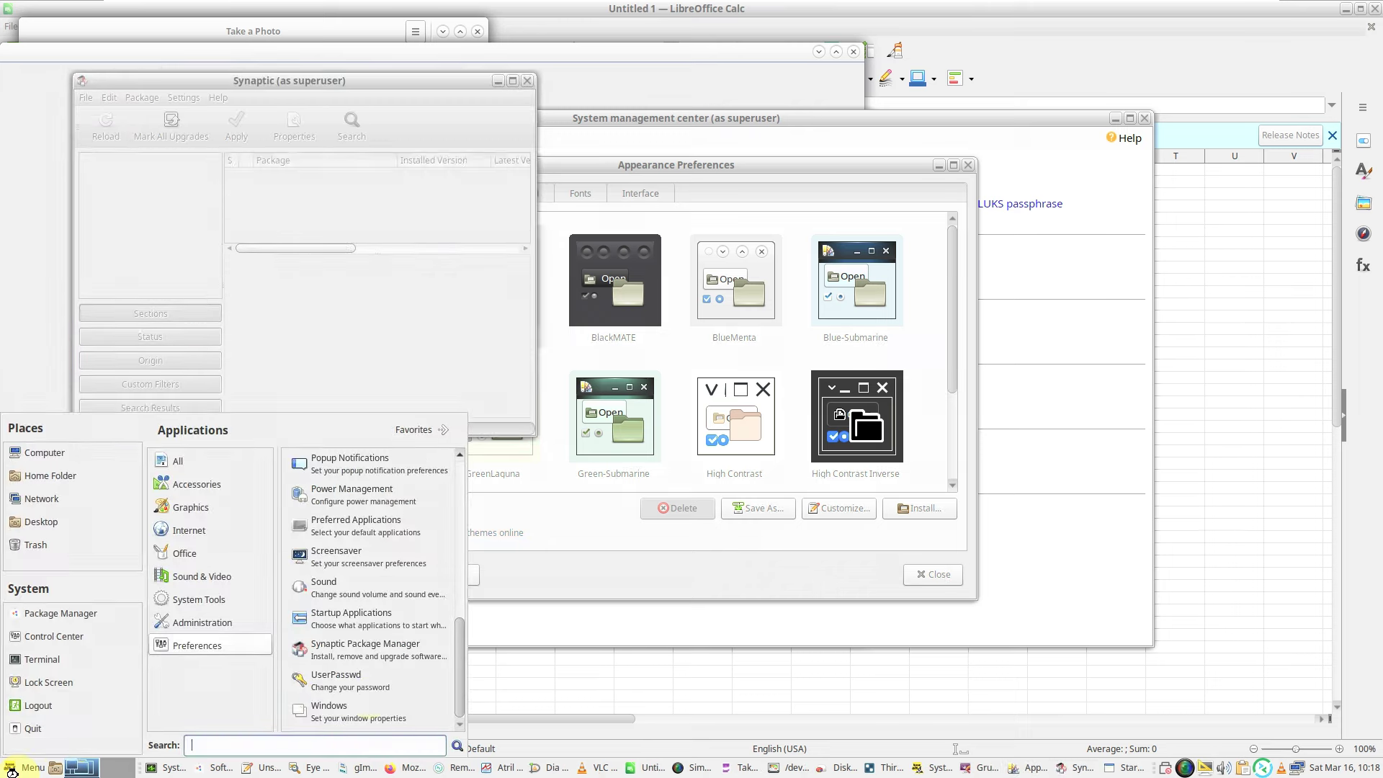
click(381, 652)
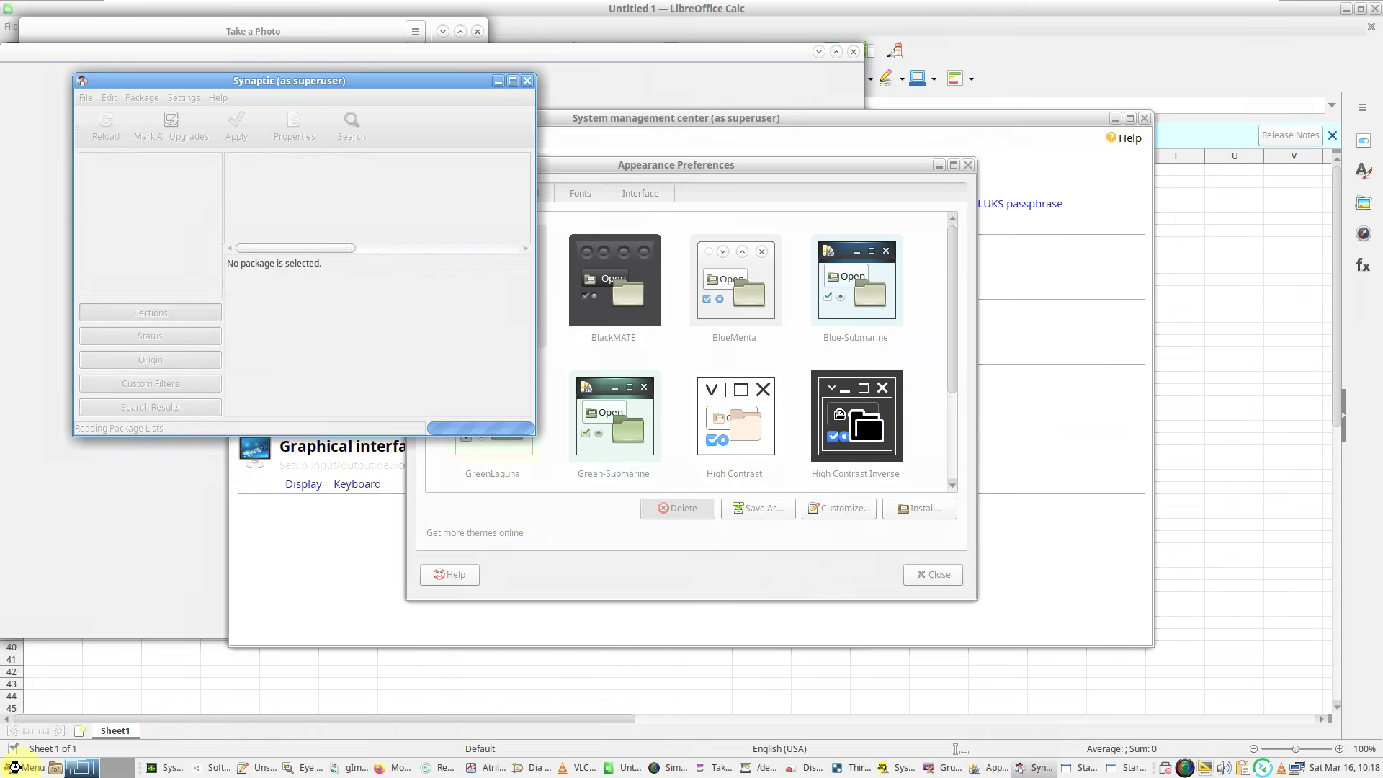
- Launch the Startup Applications and Sound settings from the Preferences category
click(15, 767)
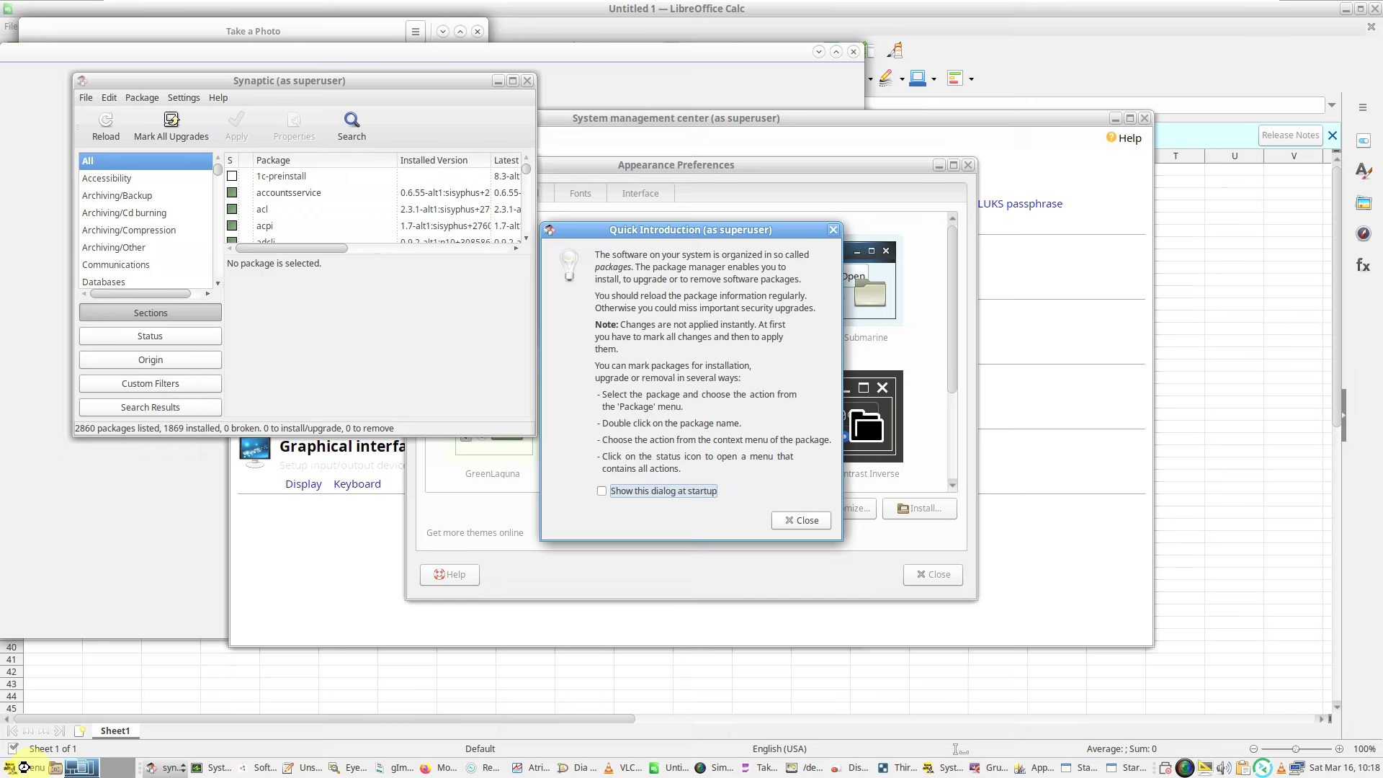
click(23, 767)
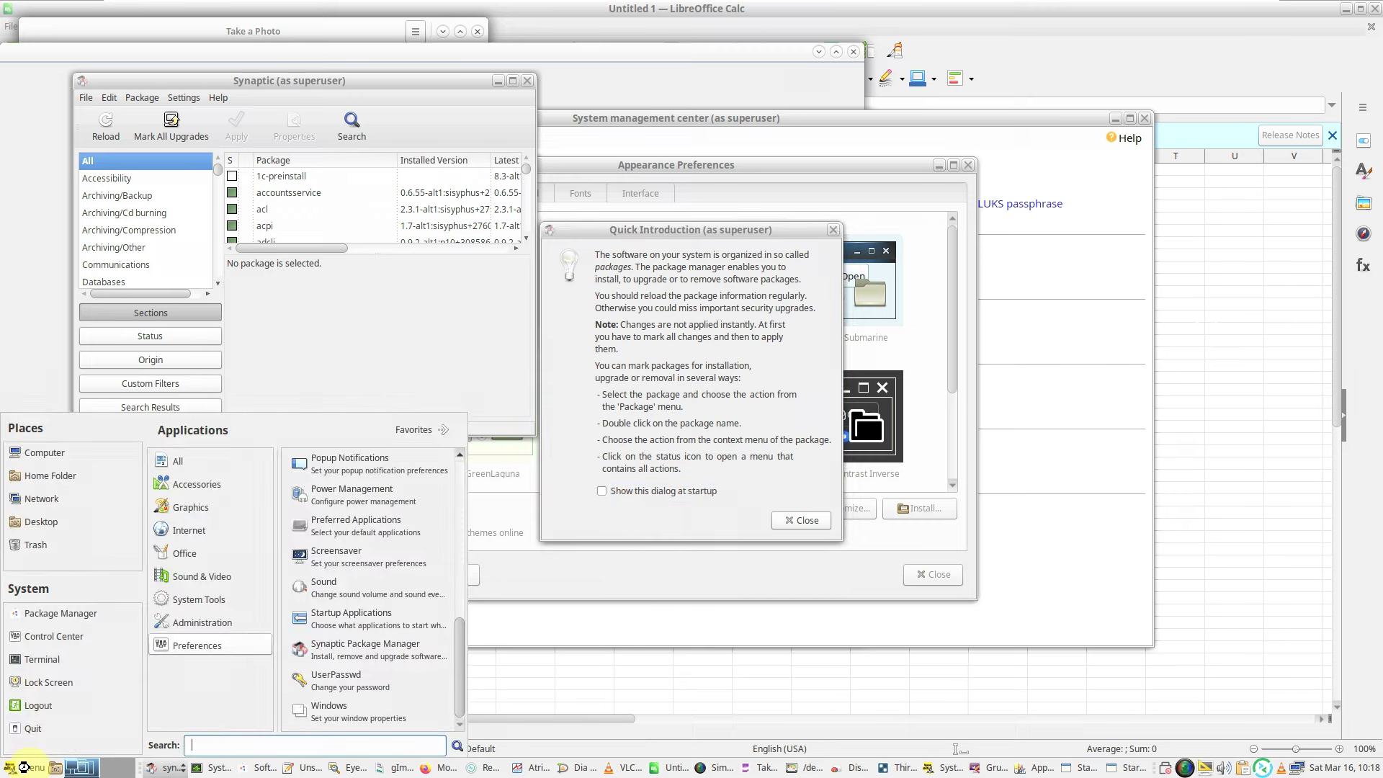
click(335, 624)
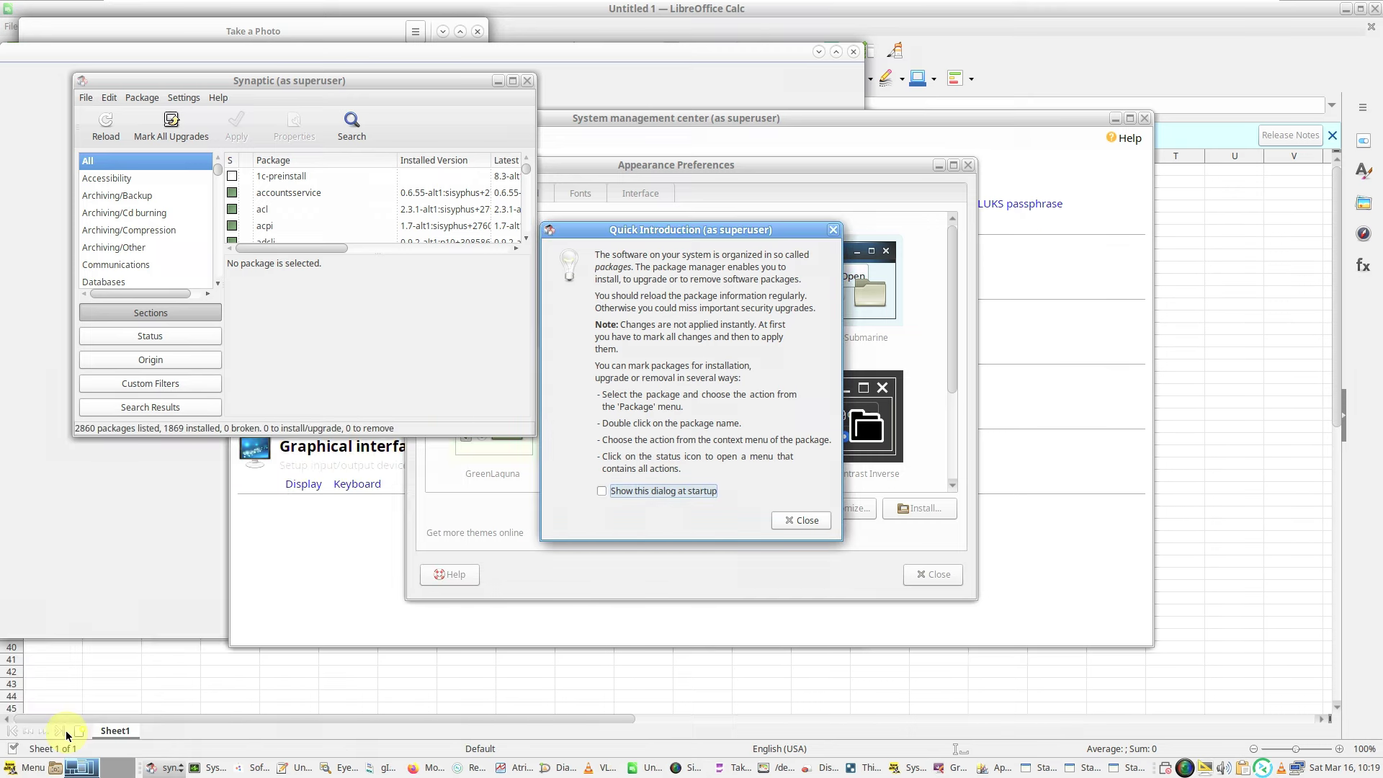
click(31, 767)
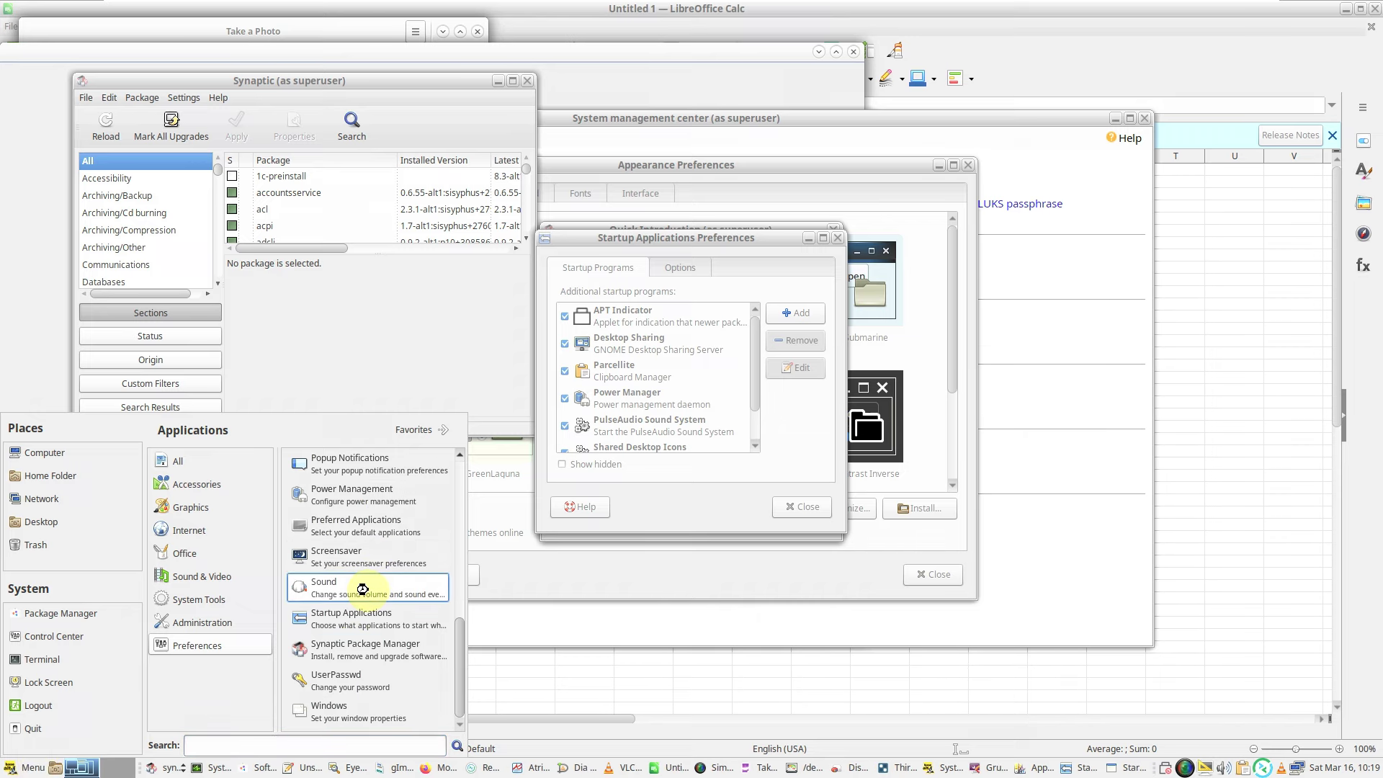
click(367, 582)
- Launch the Power Management and Popup Notifications settings from the Preferences category
click(14, 768)
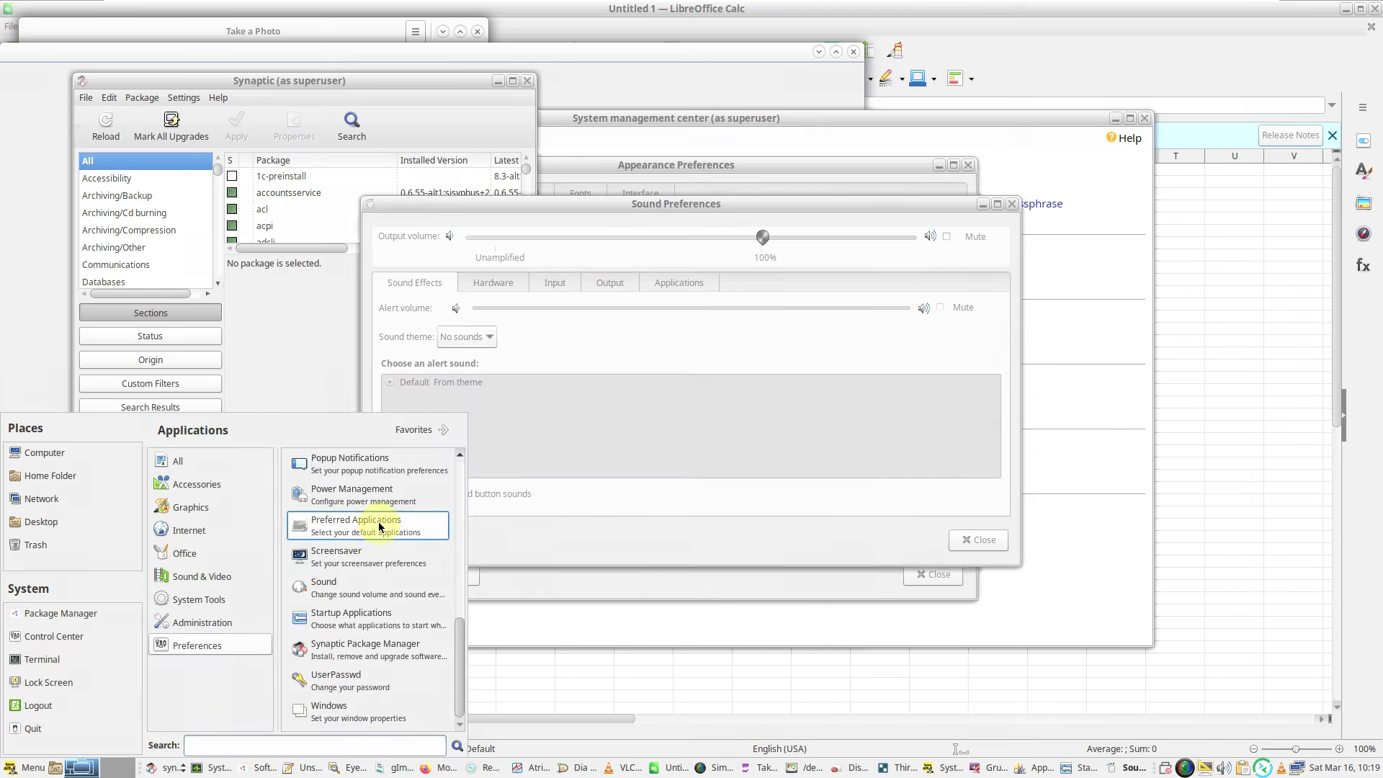
click(380, 499)
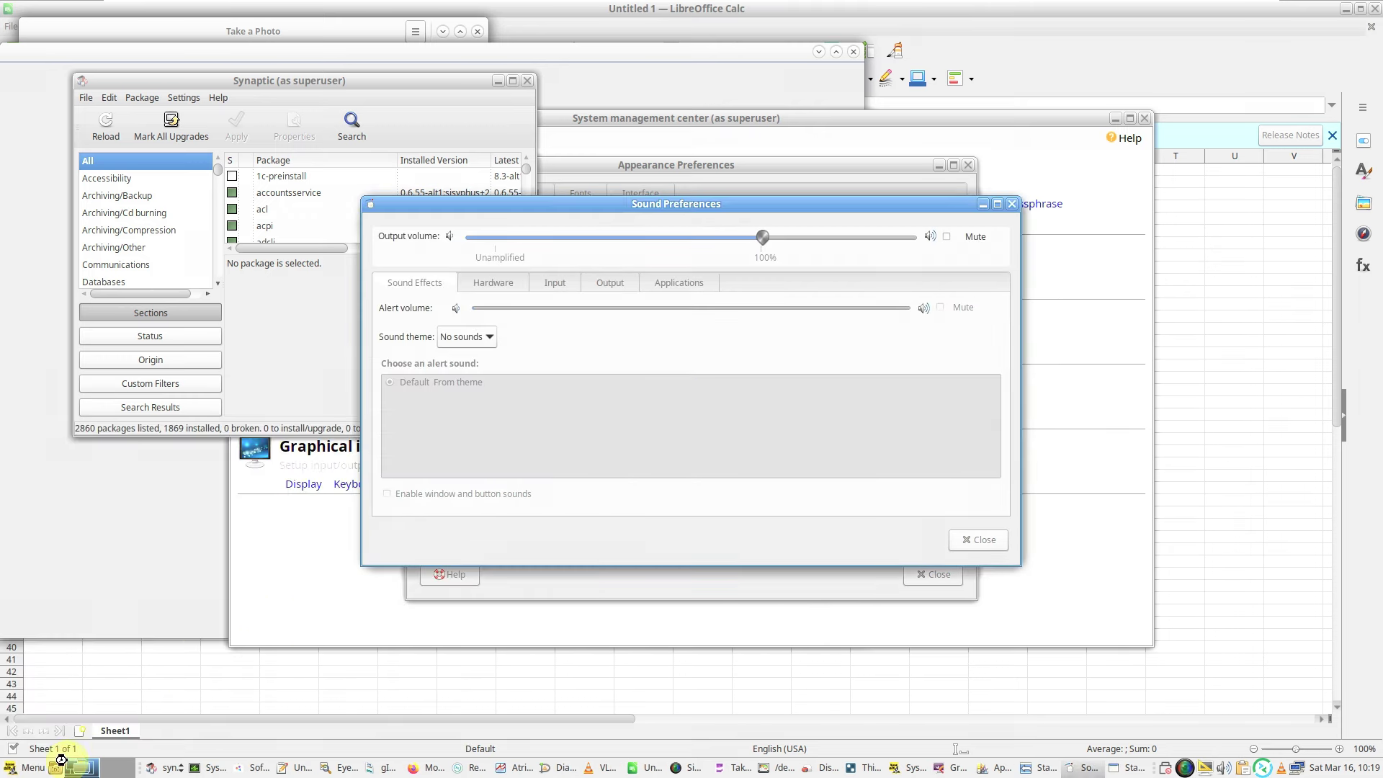
click(34, 770)
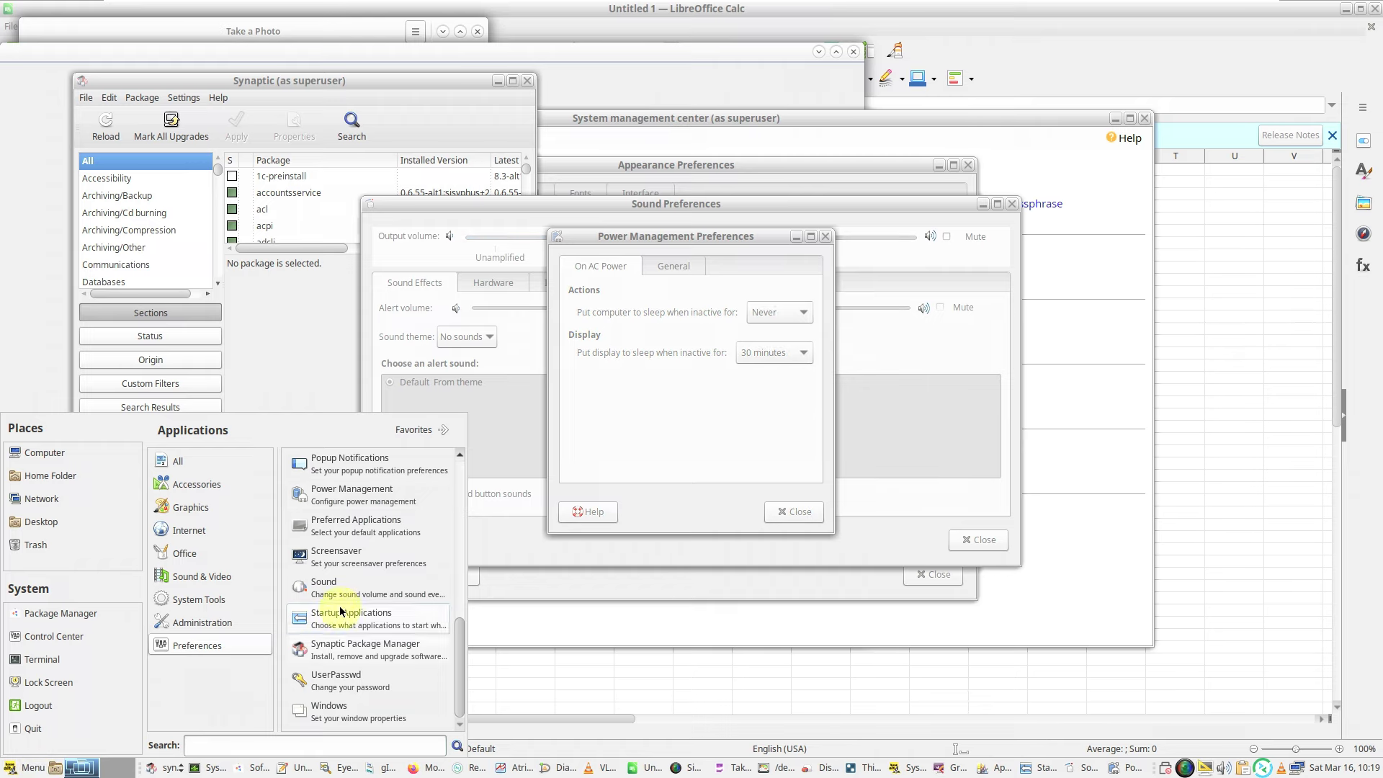
drag(461, 654, 460, 609)
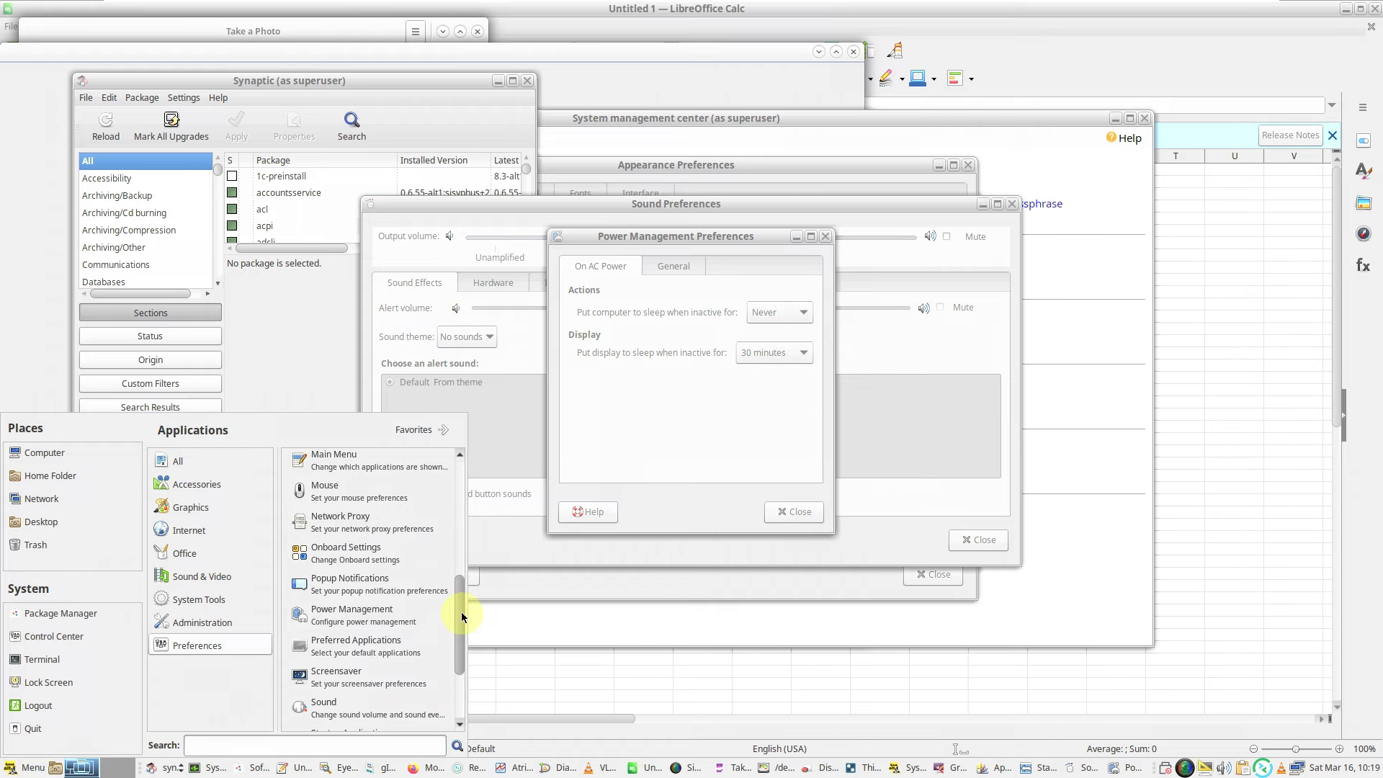
click(413, 590)
- Launch the Mouse settings and the Main Menu editor from the Preferences category
click(22, 772)
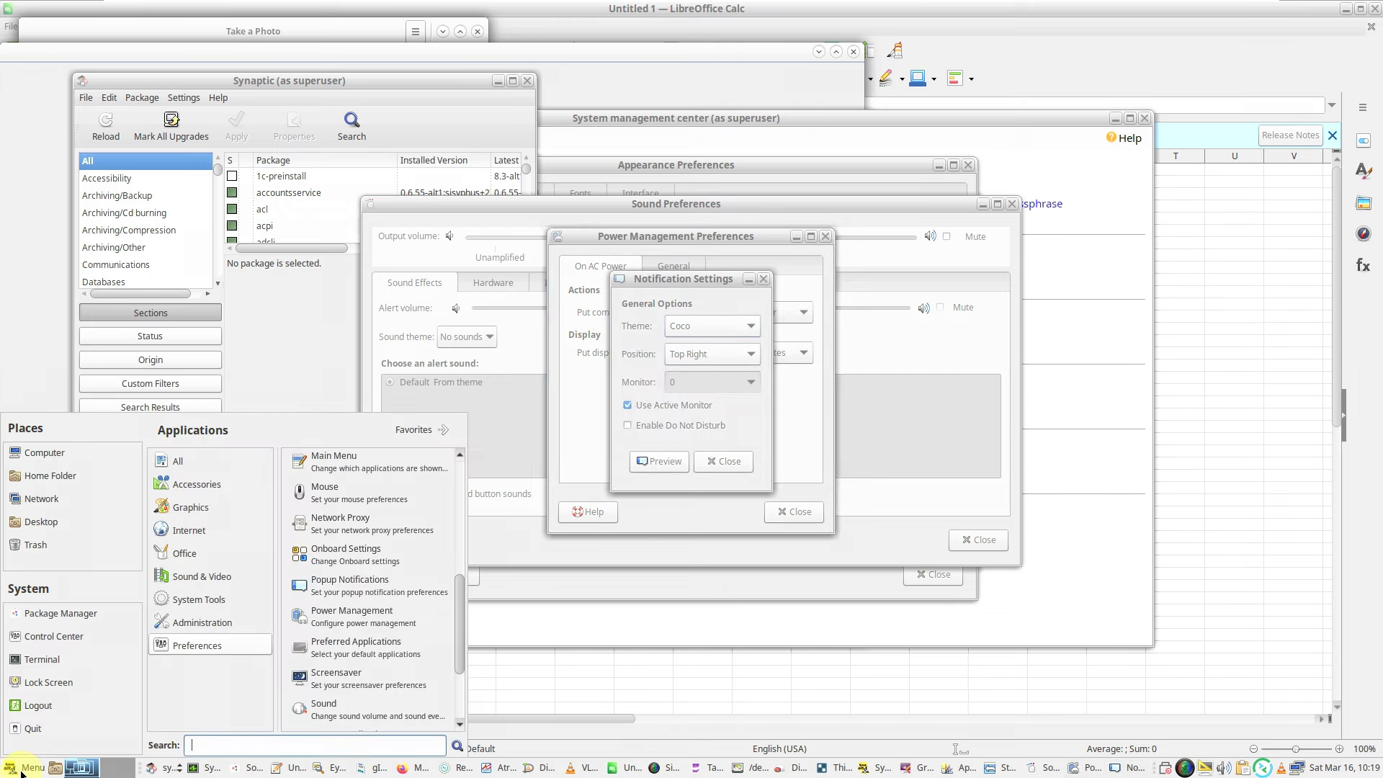
click(386, 585)
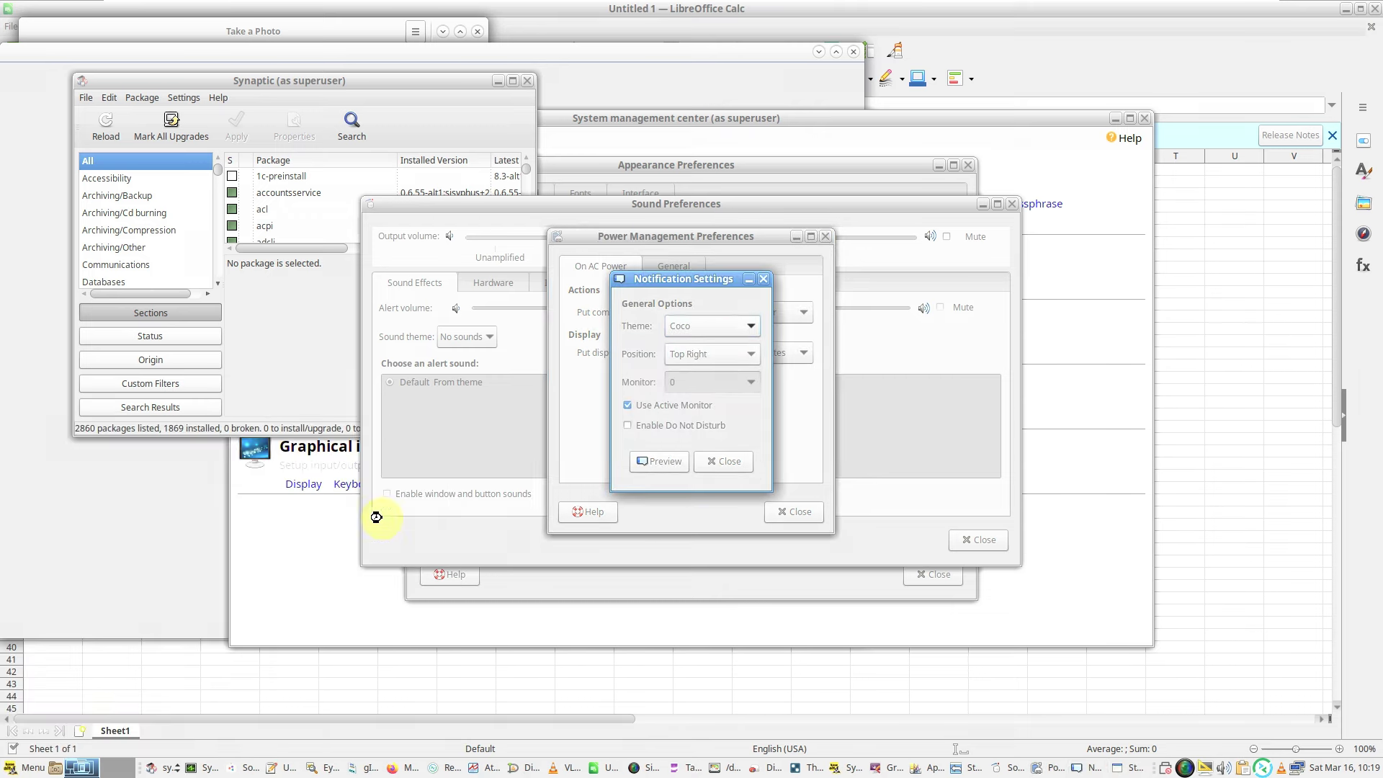
click(25, 768)
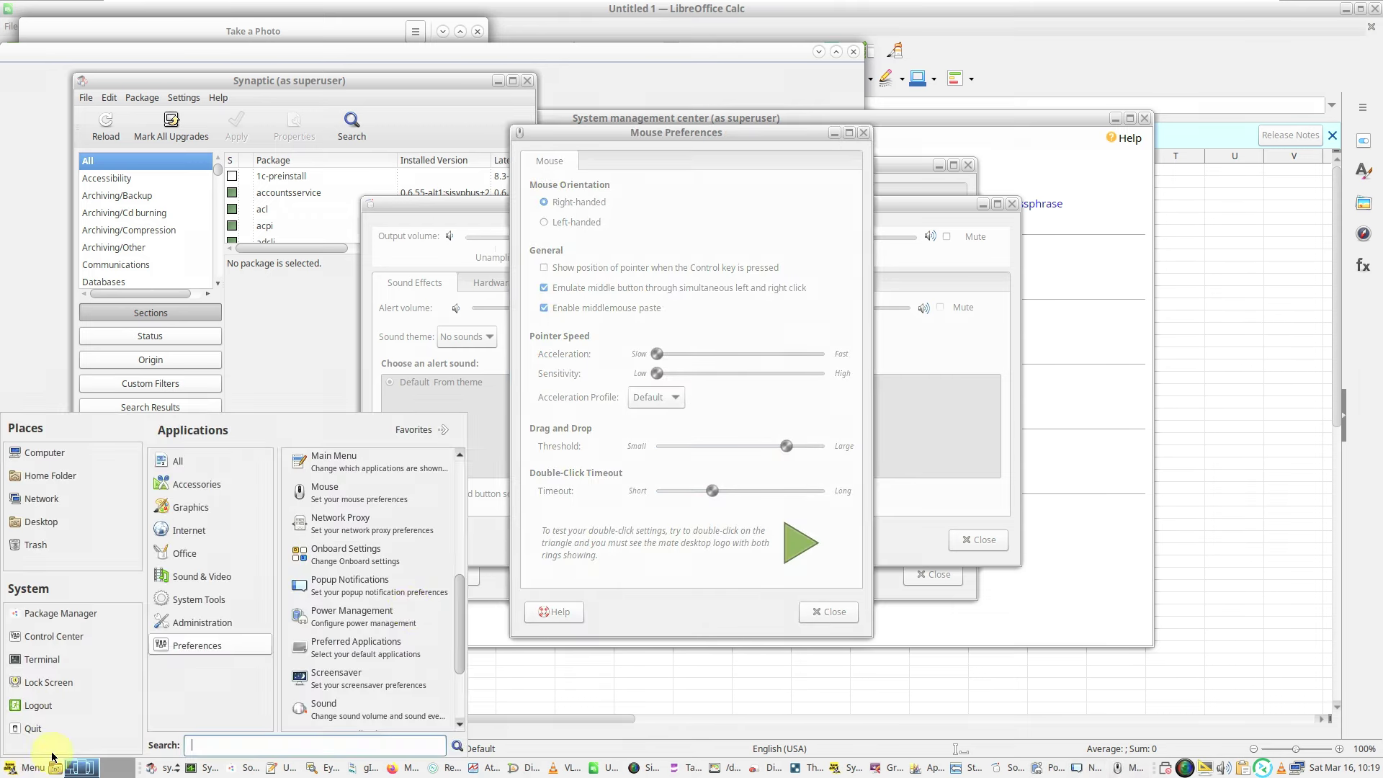
drag(458, 618, 478, 577)
click(412, 581)
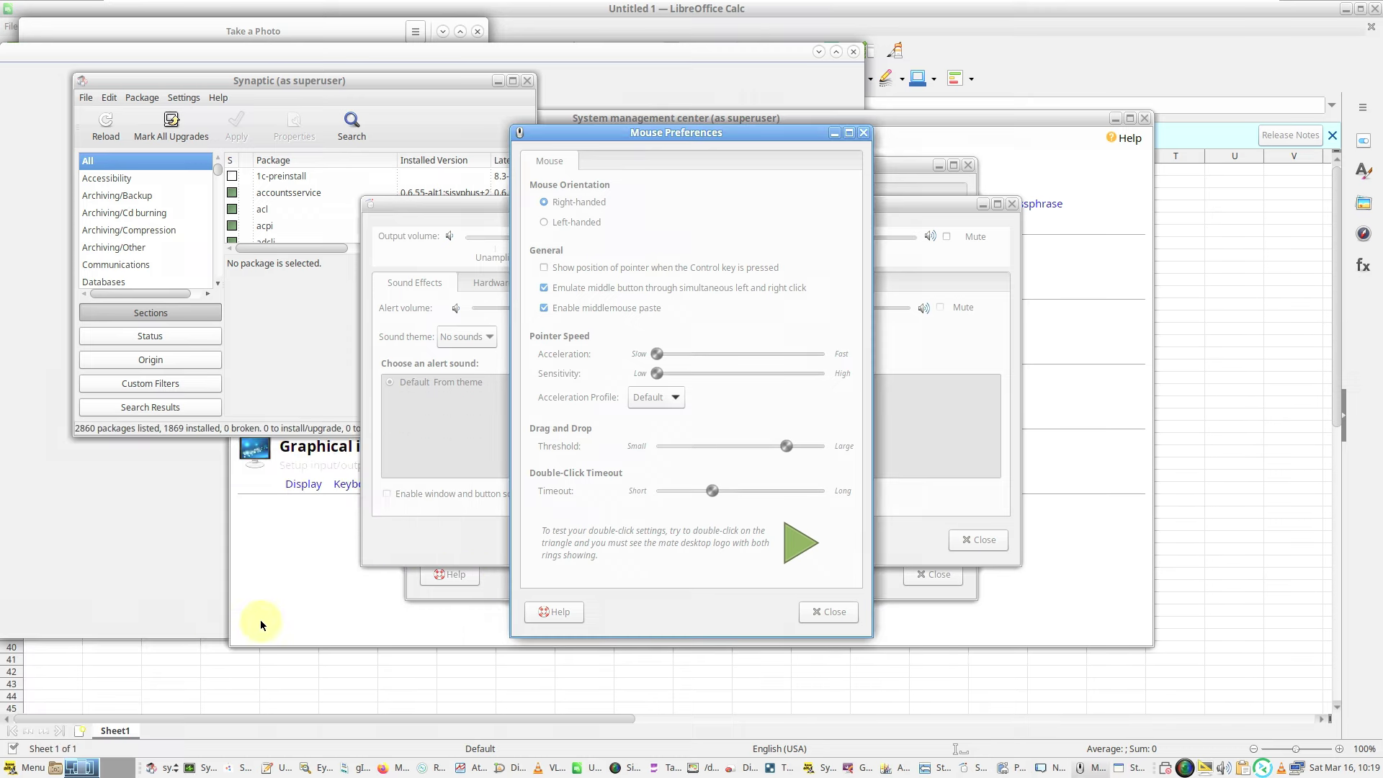
- Launch the Desktop Sharing settings from the Preferences category
click(25, 767)
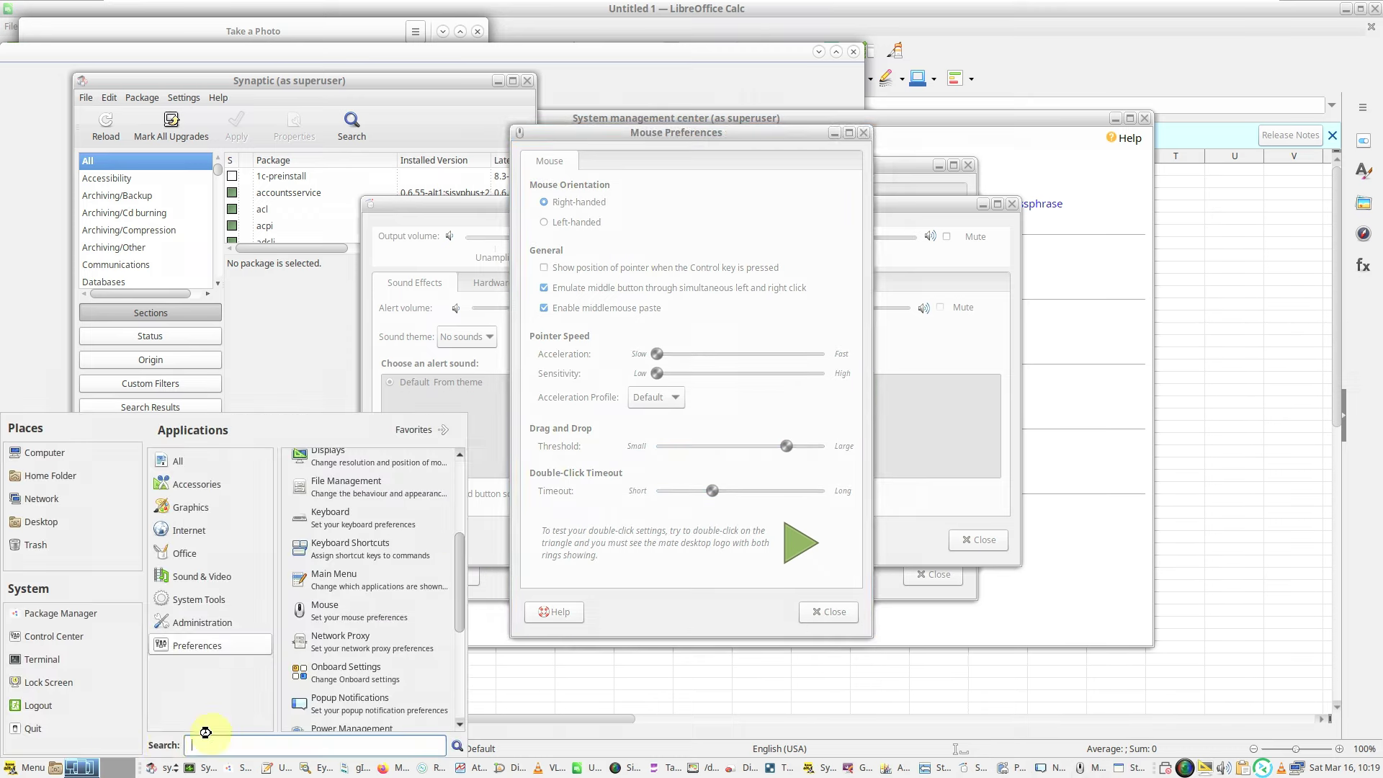
drag(463, 590, 464, 552)
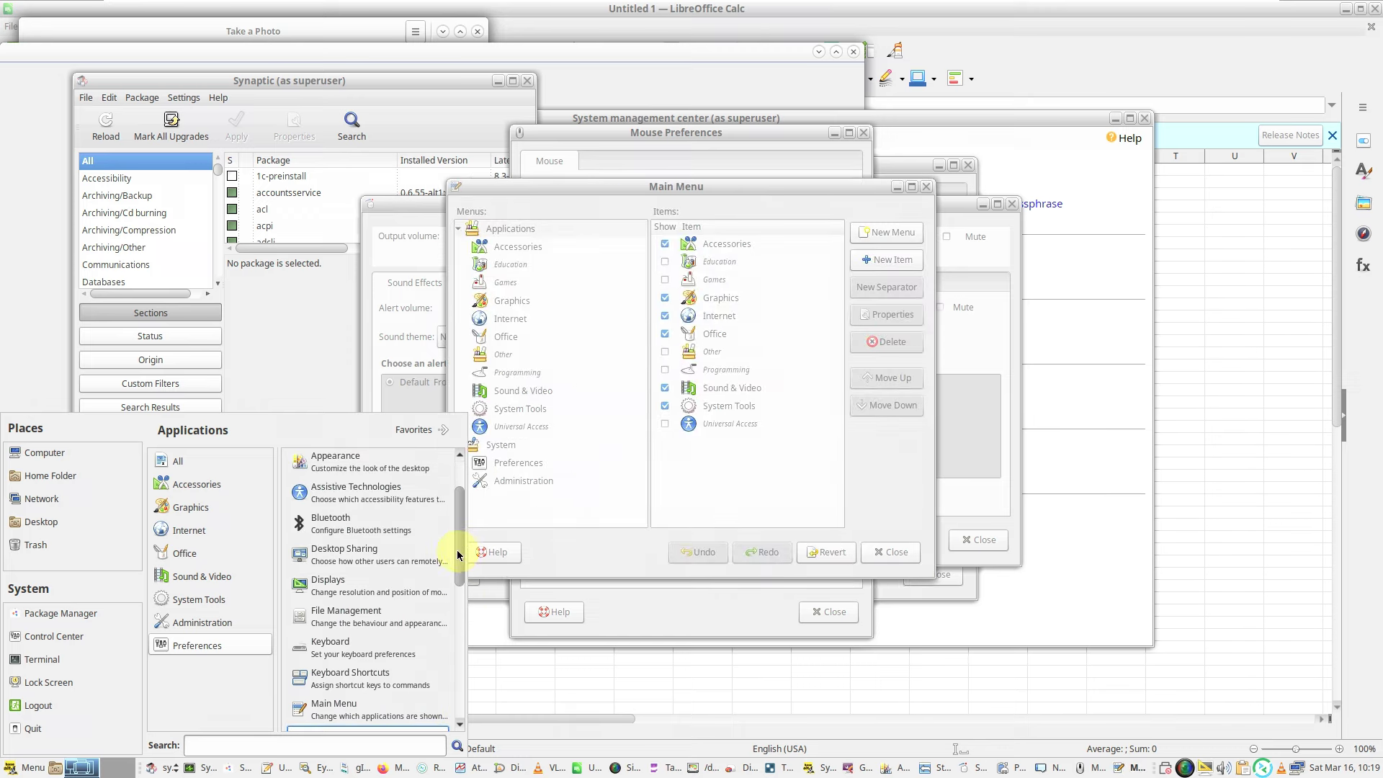
click(407, 554)
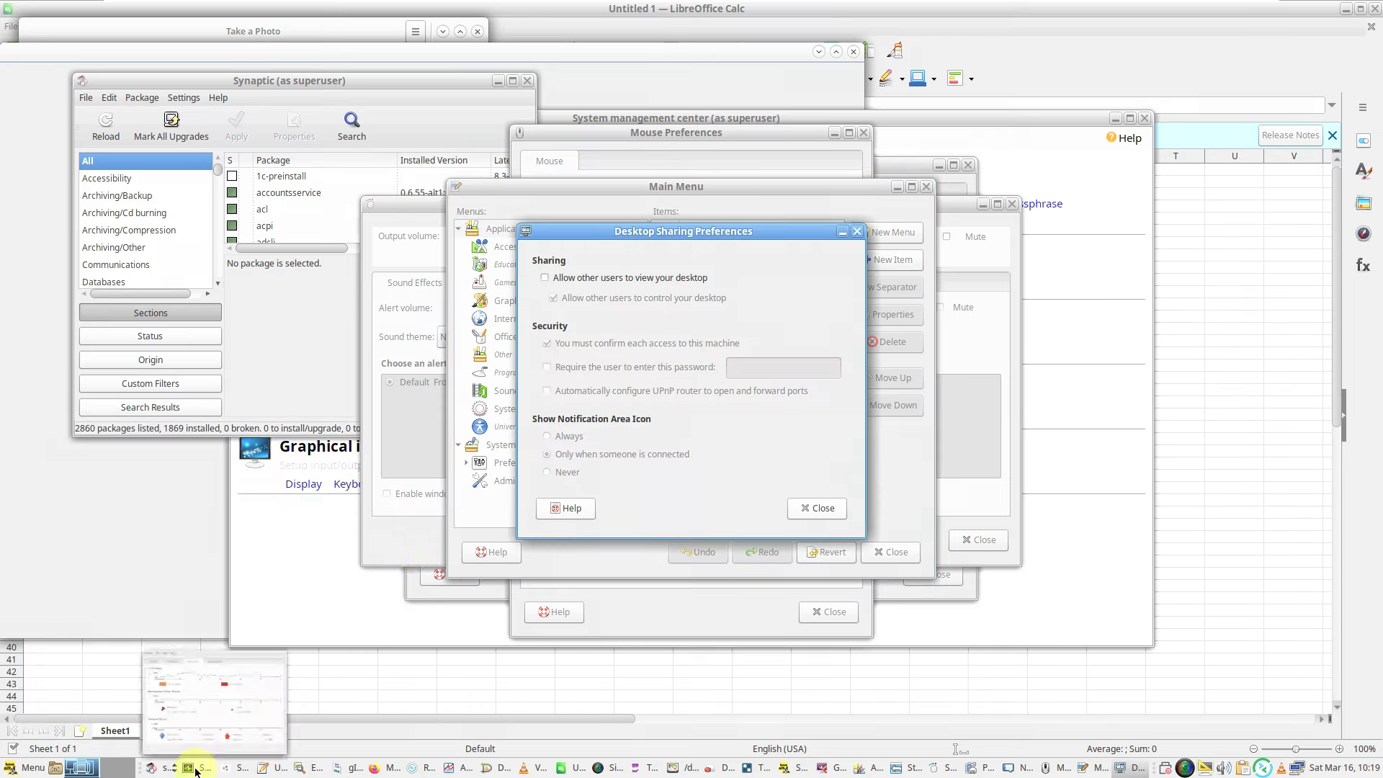
- Switch to System Monitor, maximize it, and view its resource graphs and system information
click(216, 762)
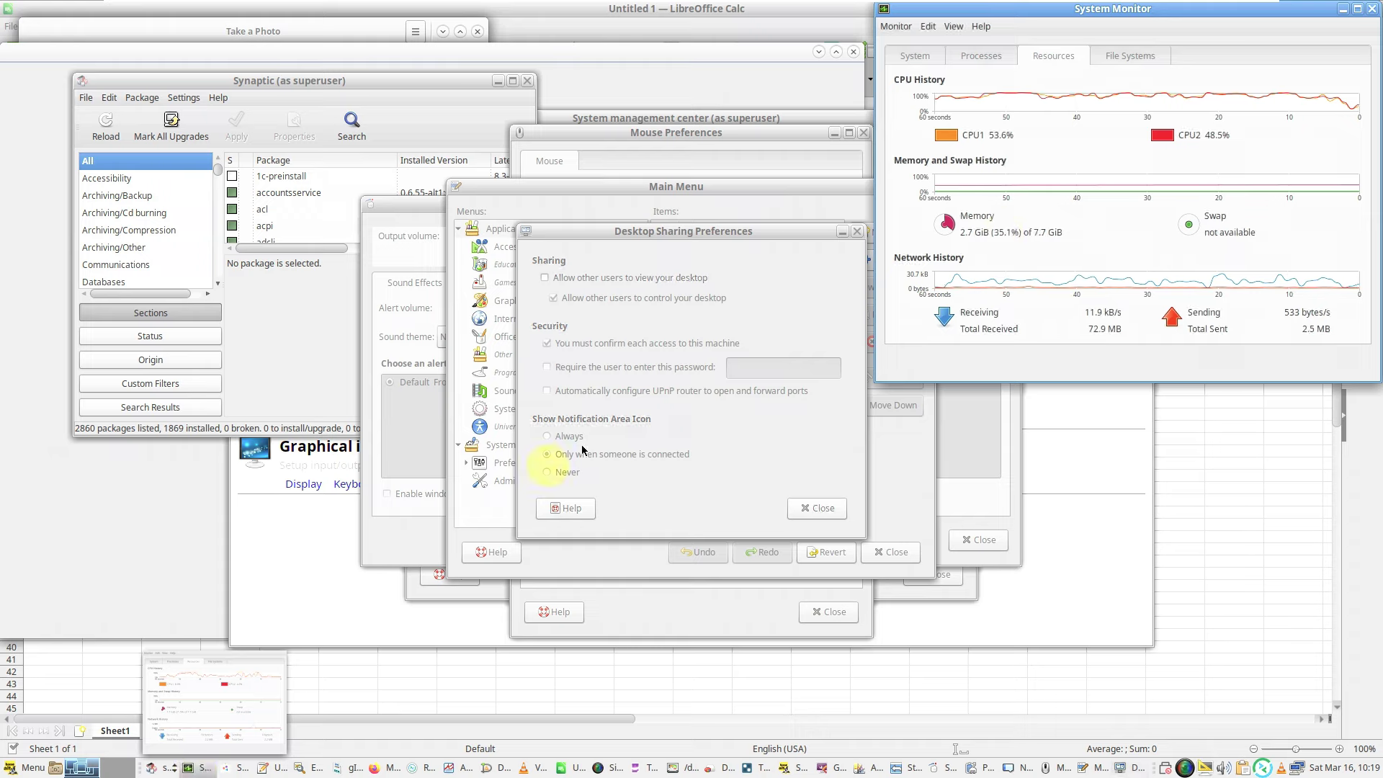
click(1357, 9)
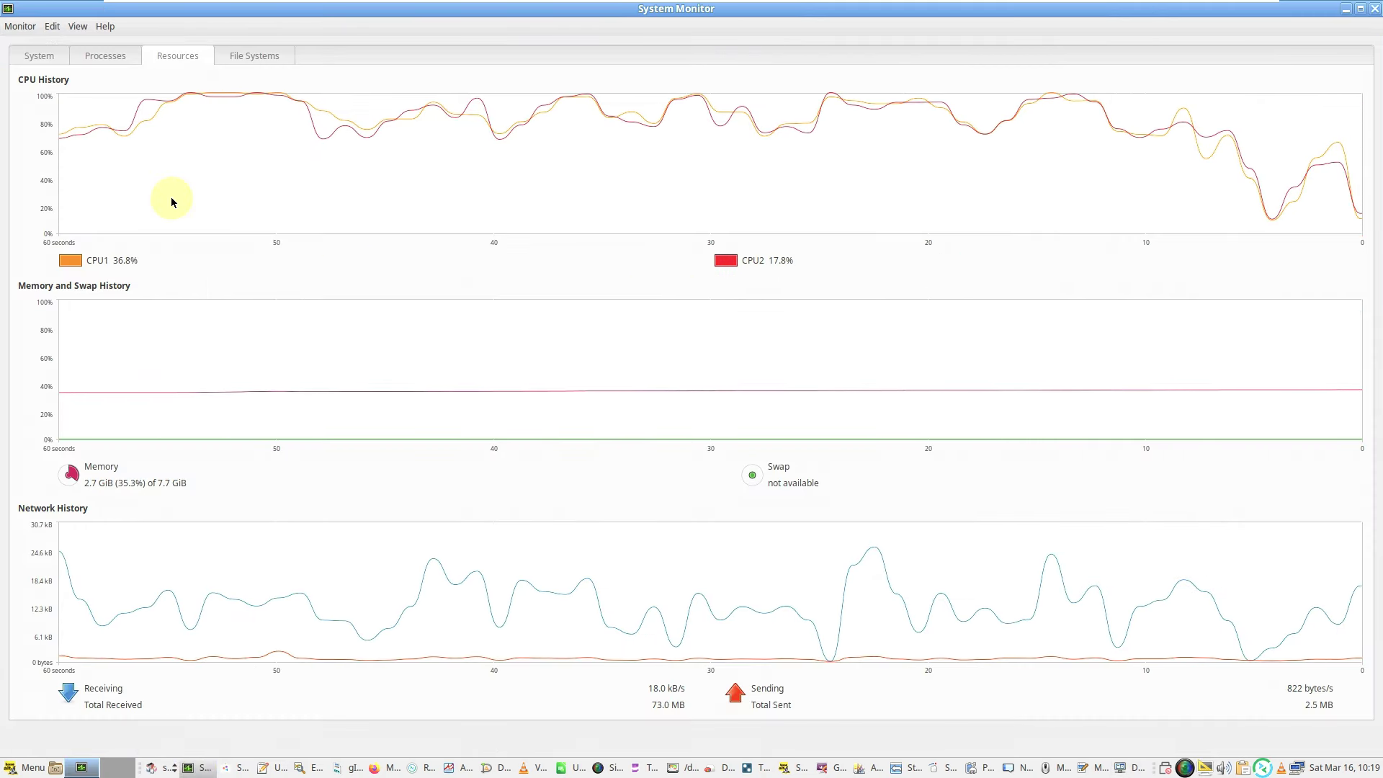
click(44, 58)
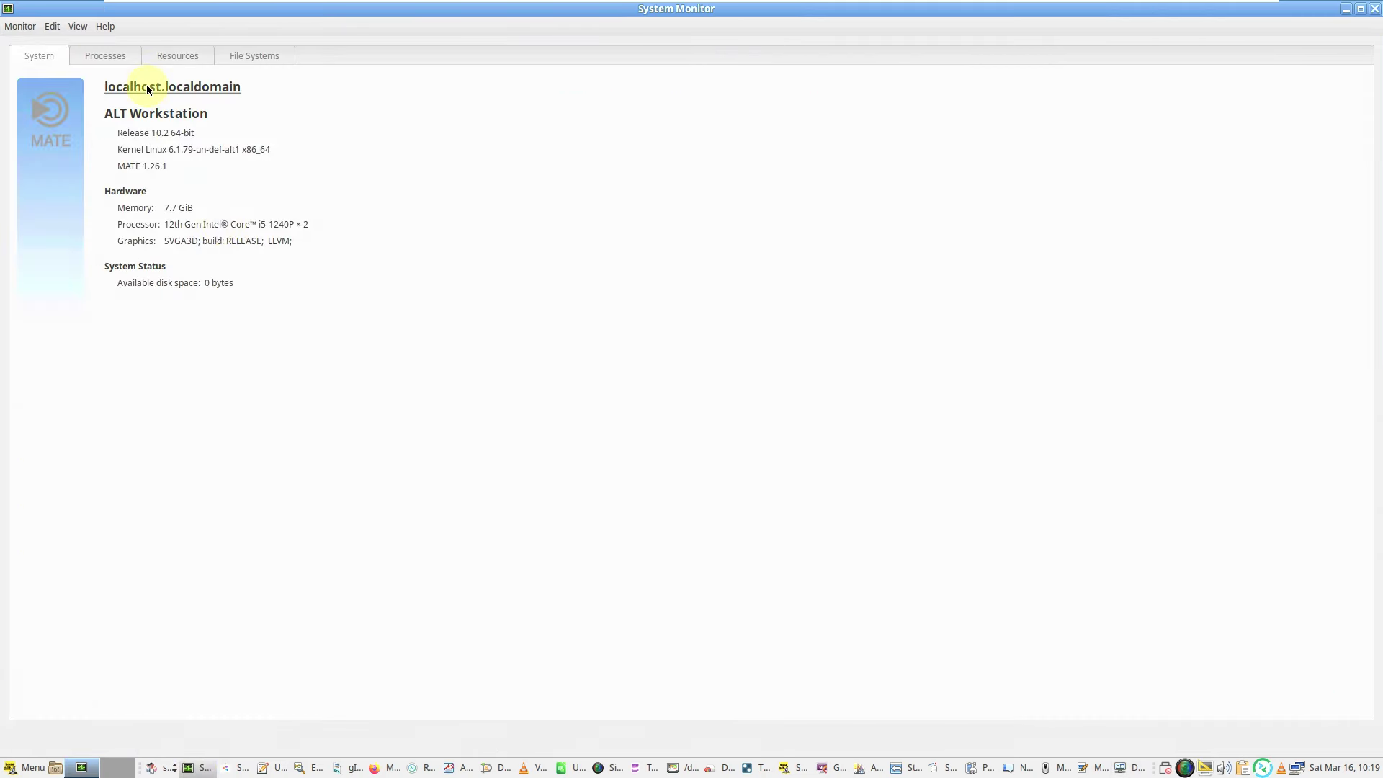
- Review the full list of running processes in System Monitor from start to end
click(118, 54)
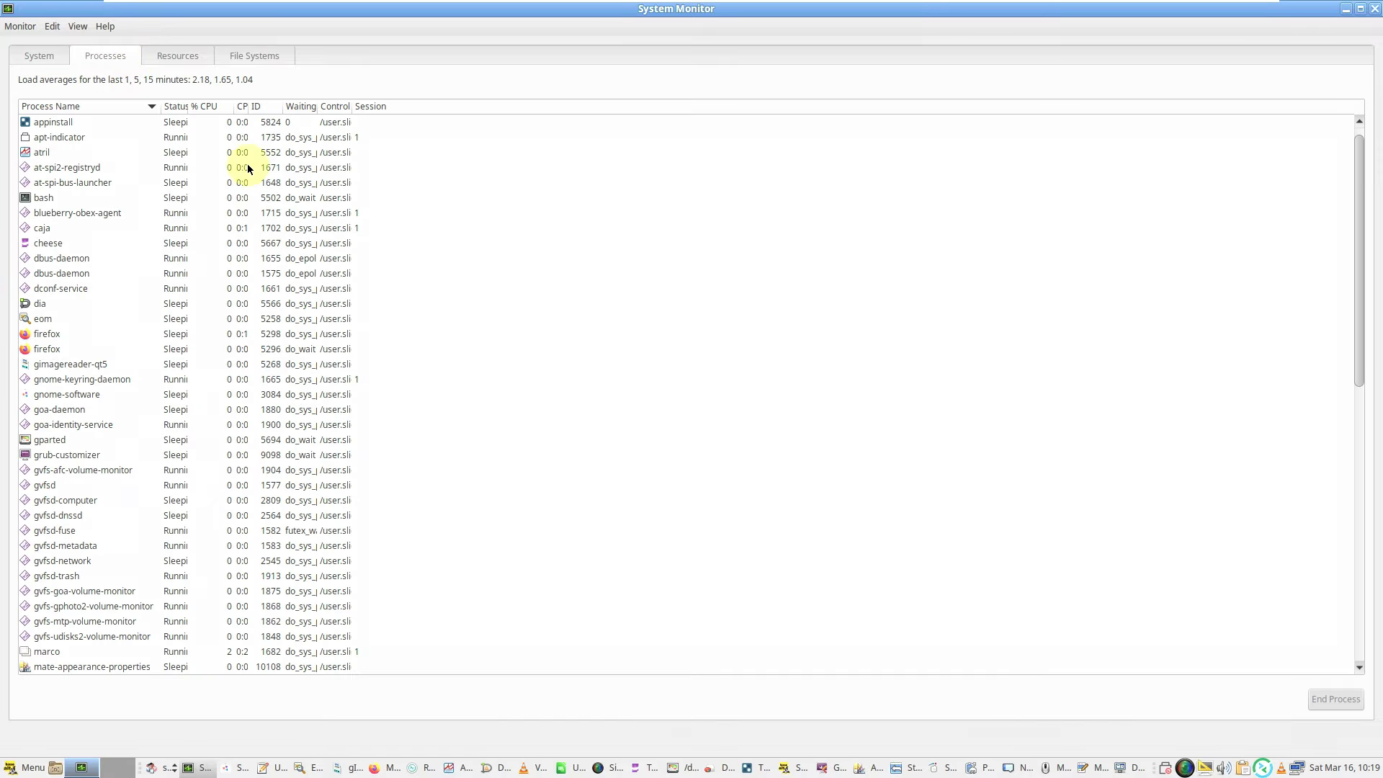
scroll(382, 310, down, 8)
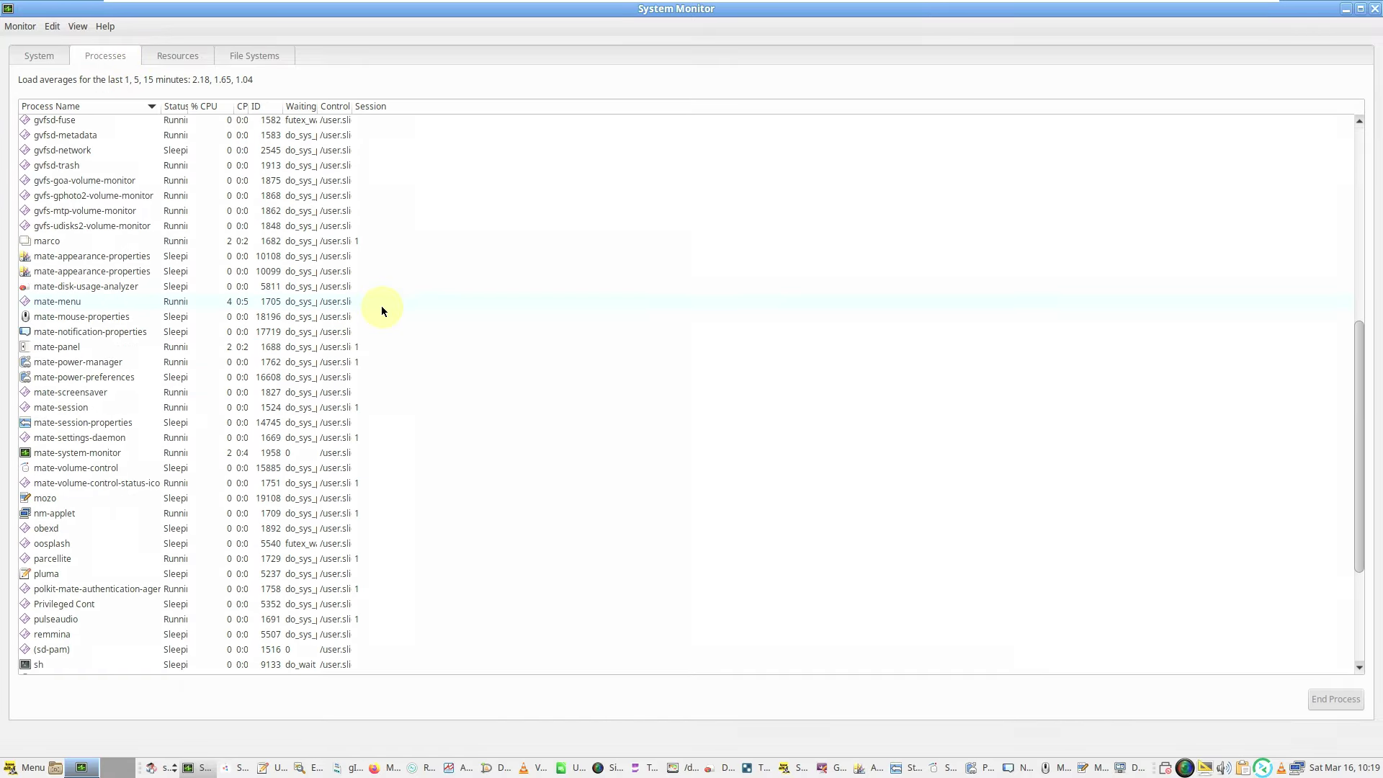
scroll(382, 306, down, 3)
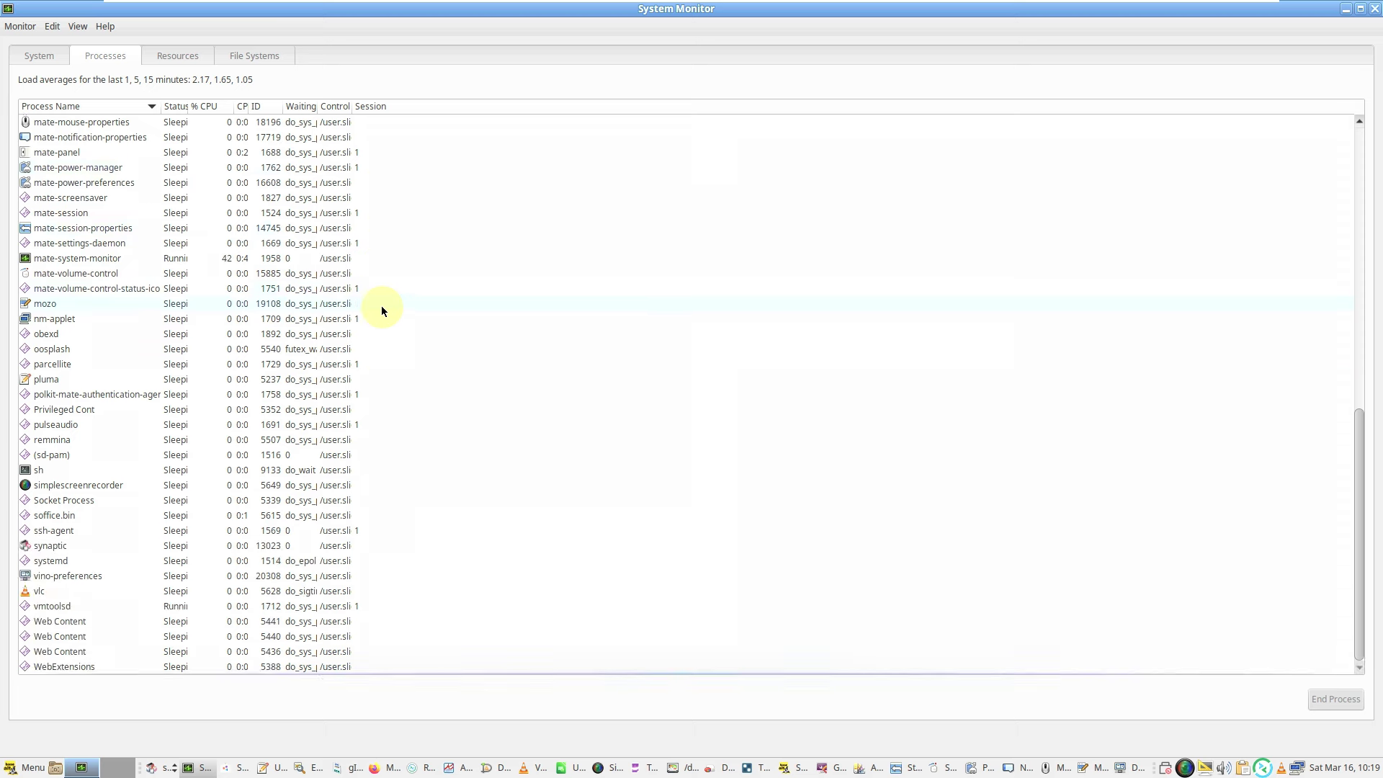
scroll(382, 306, up, 12)
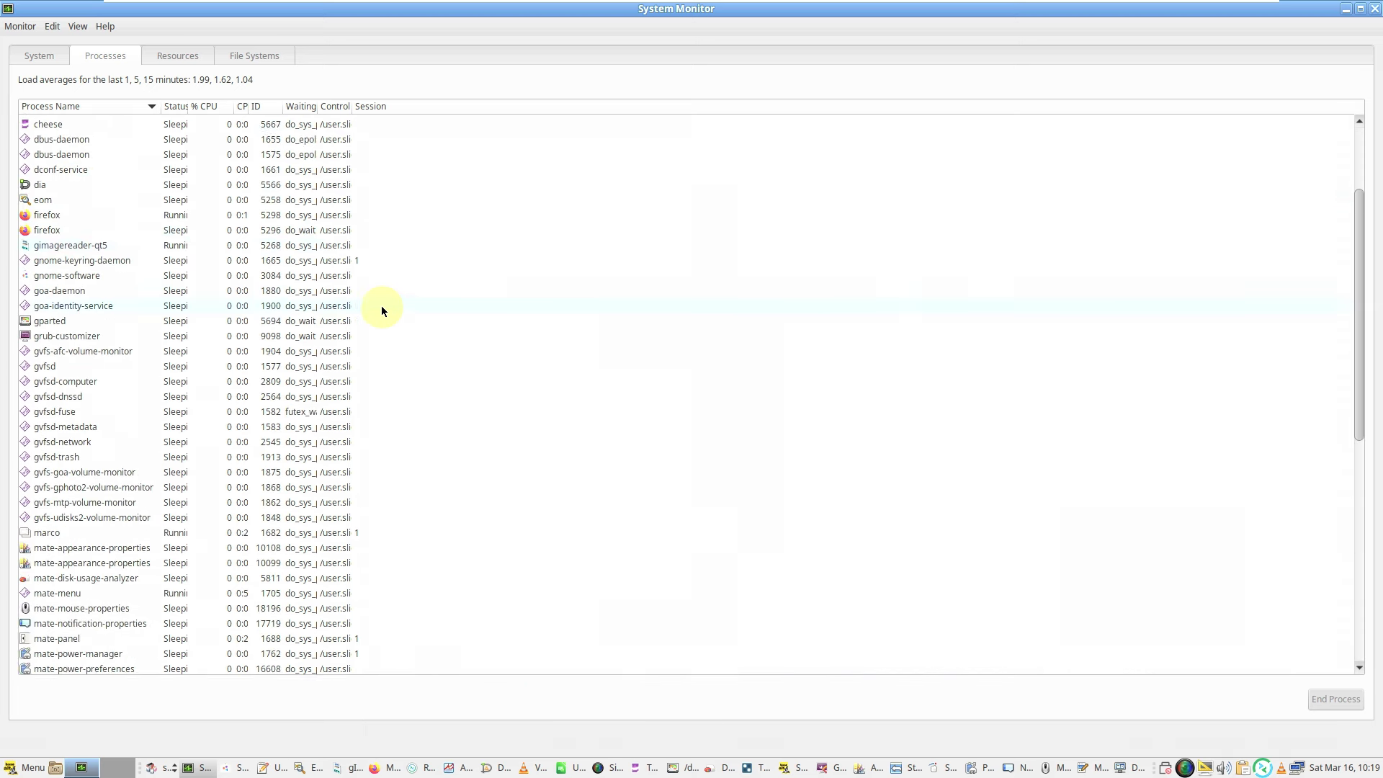
scroll(382, 309, up, 2)
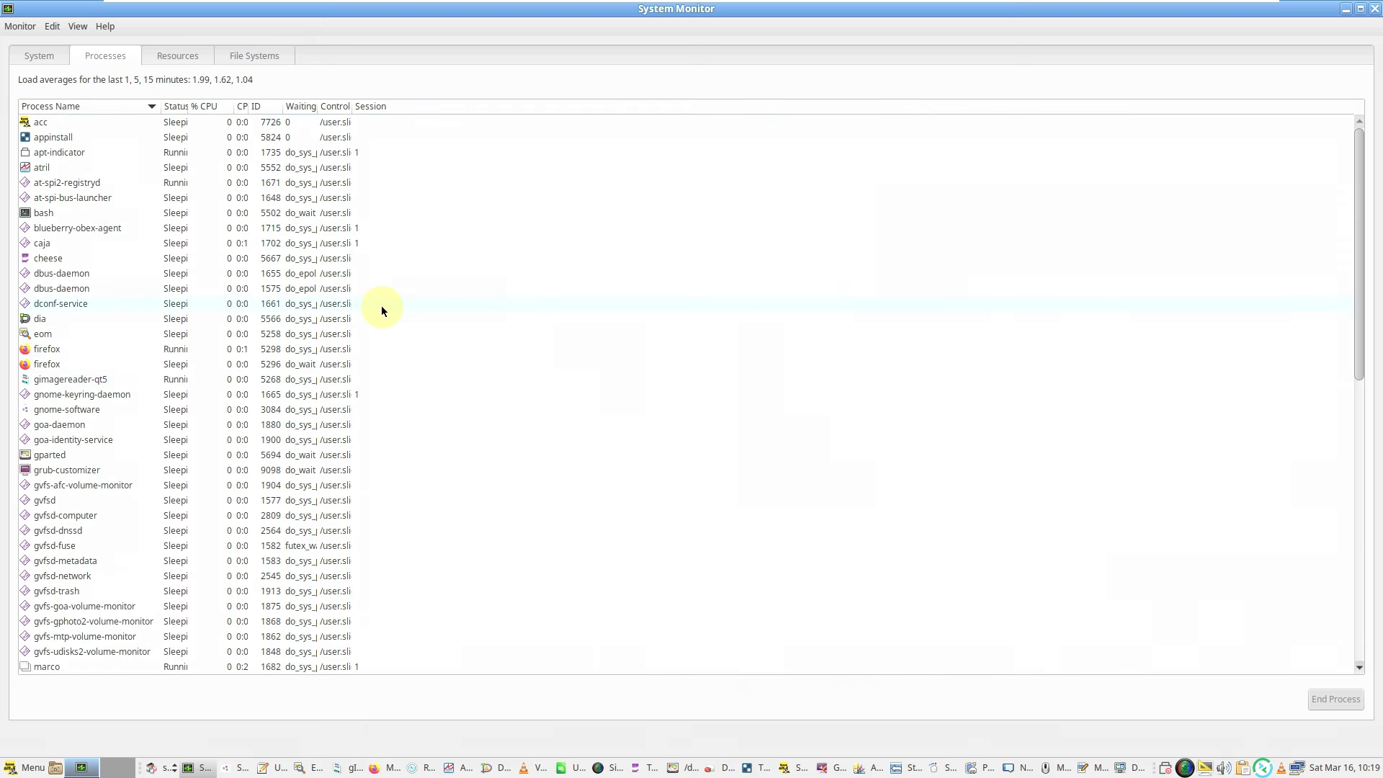
- View the resource graphs, the mounted file systems and the system information in System Monitor
click(195, 56)
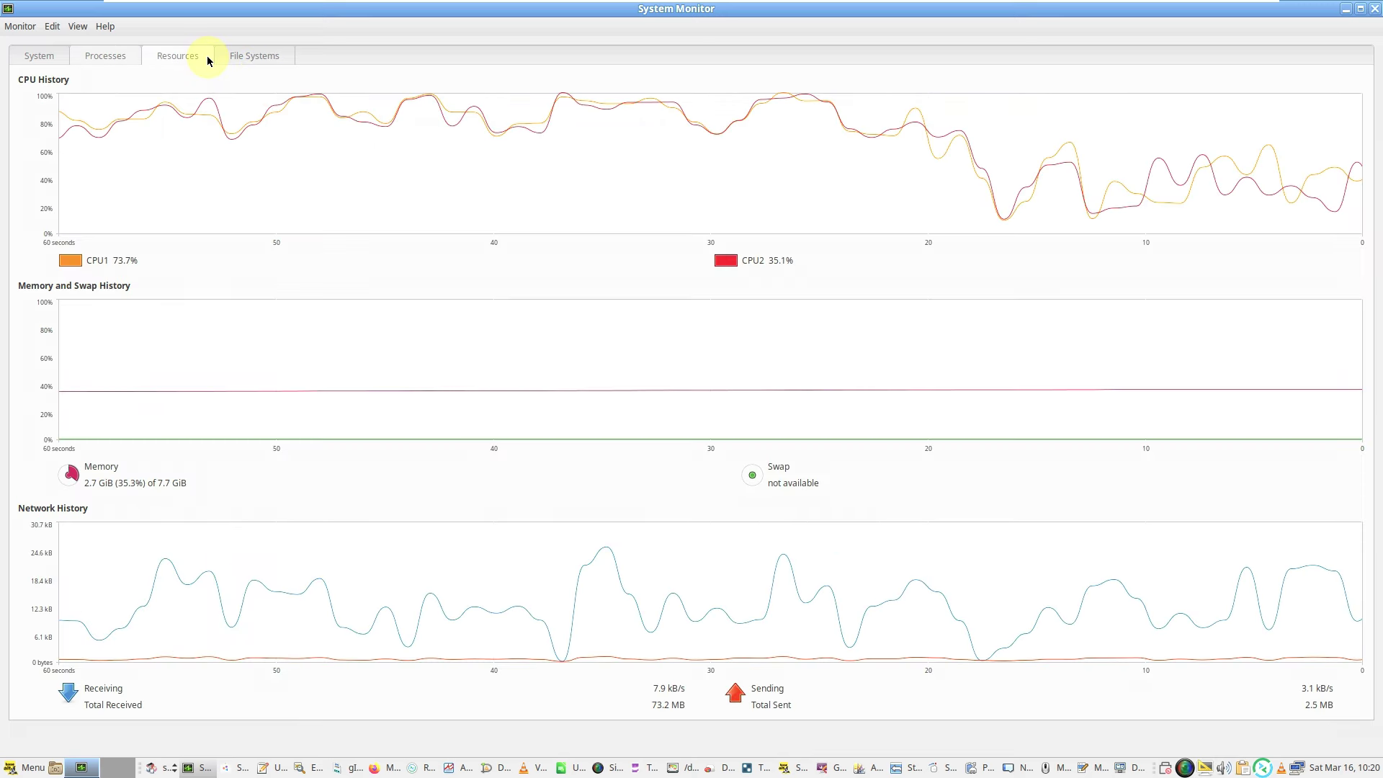
click(249, 61)
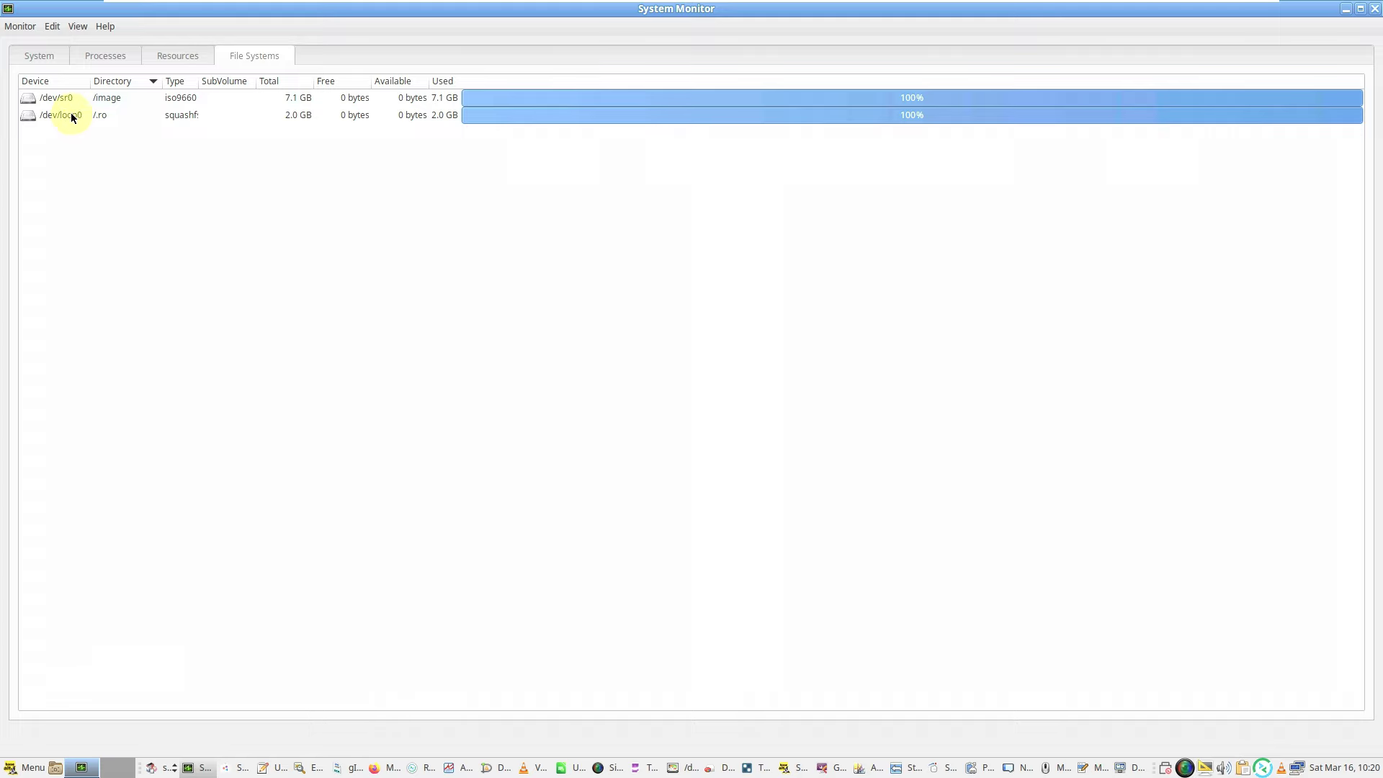
click(49, 60)
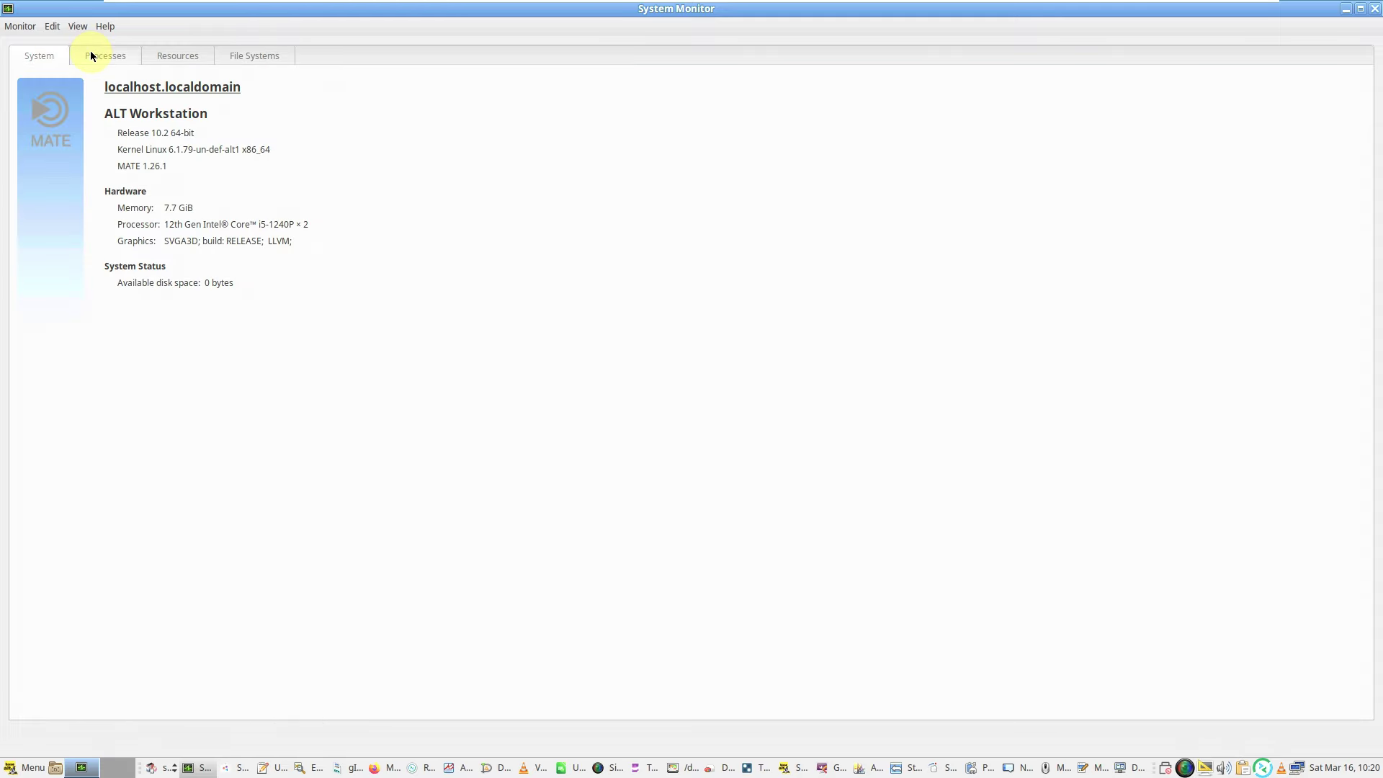
- Look through the running processes again and return to the CPU, memory and network graphs
click(91, 56)
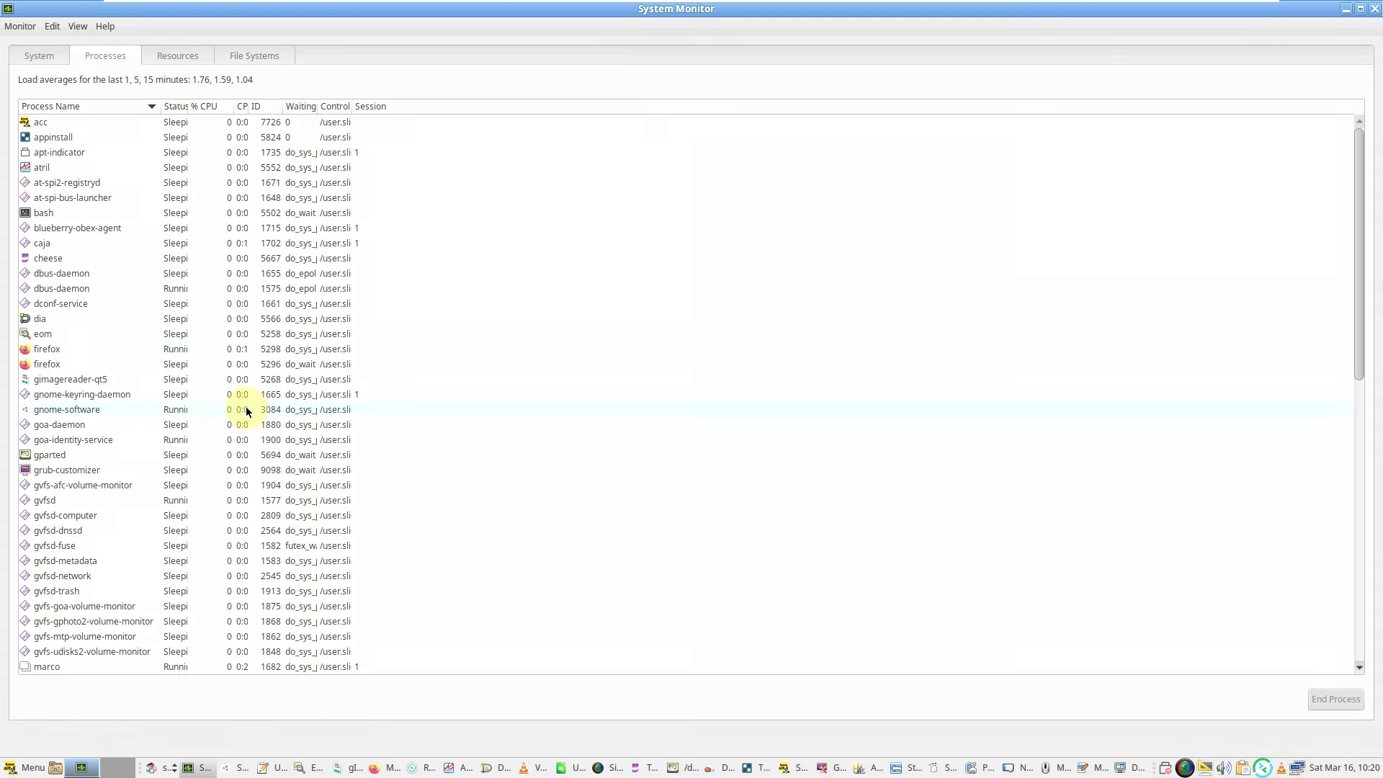
scroll(246, 409, down, 4)
scroll(247, 406, down, 10)
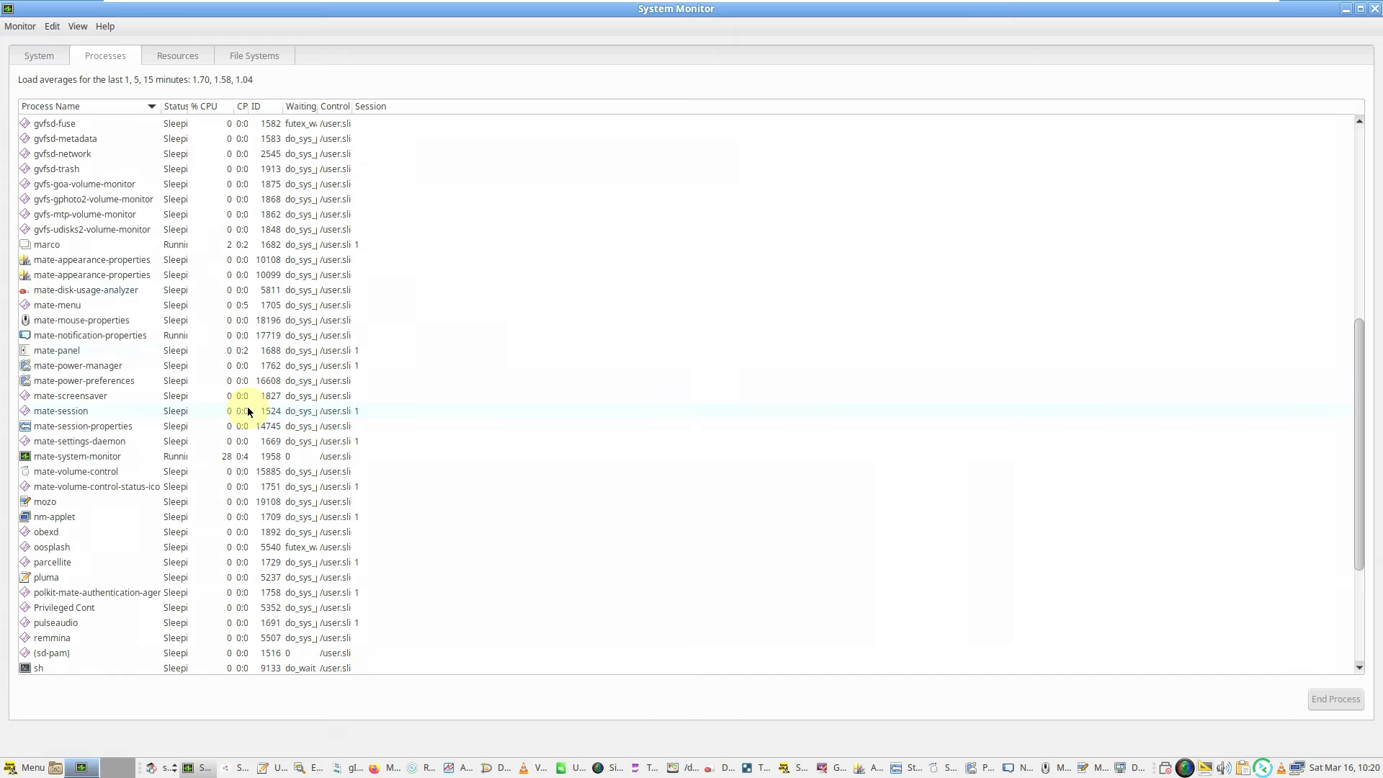
click(176, 58)
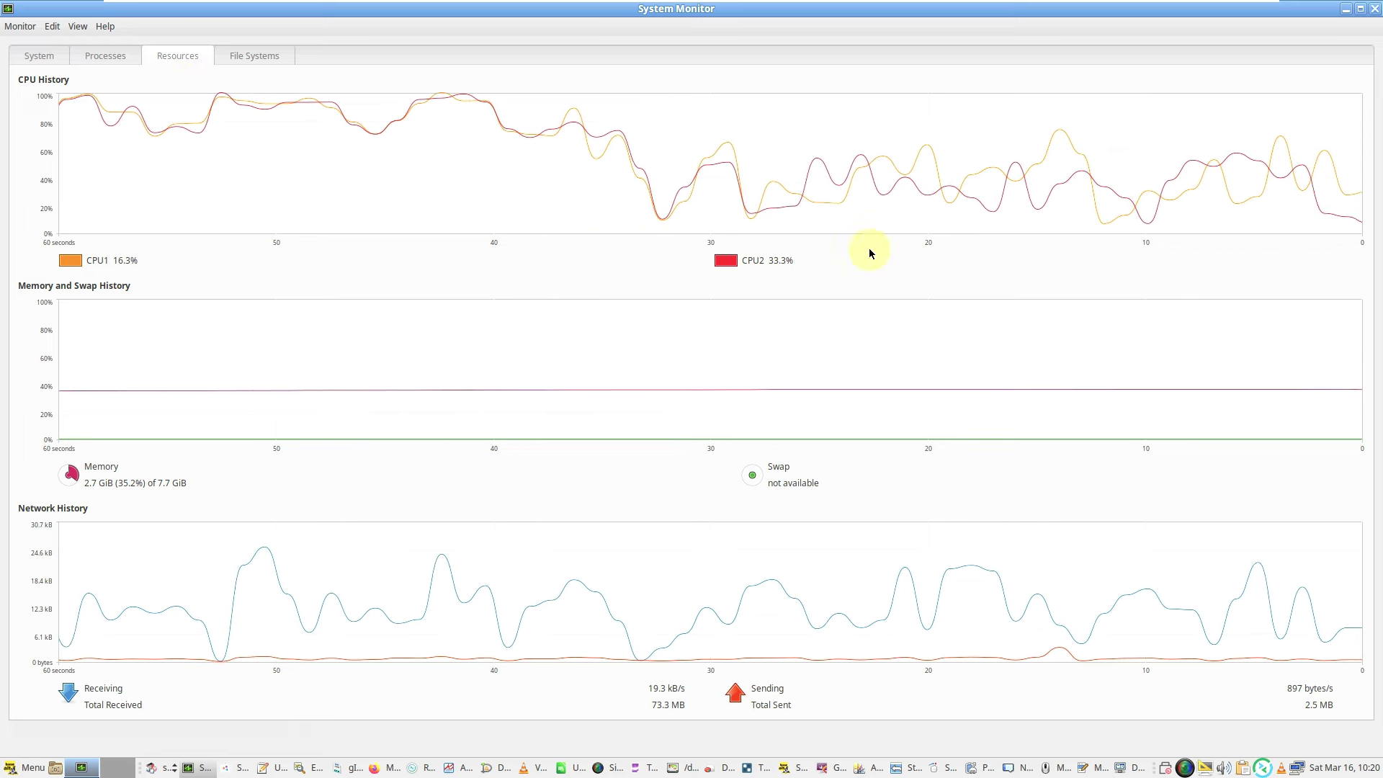
- Restore System Monitor to its smaller window size and close Desktop Sharing Preferences
click(1360, 10)
click(642, 238)
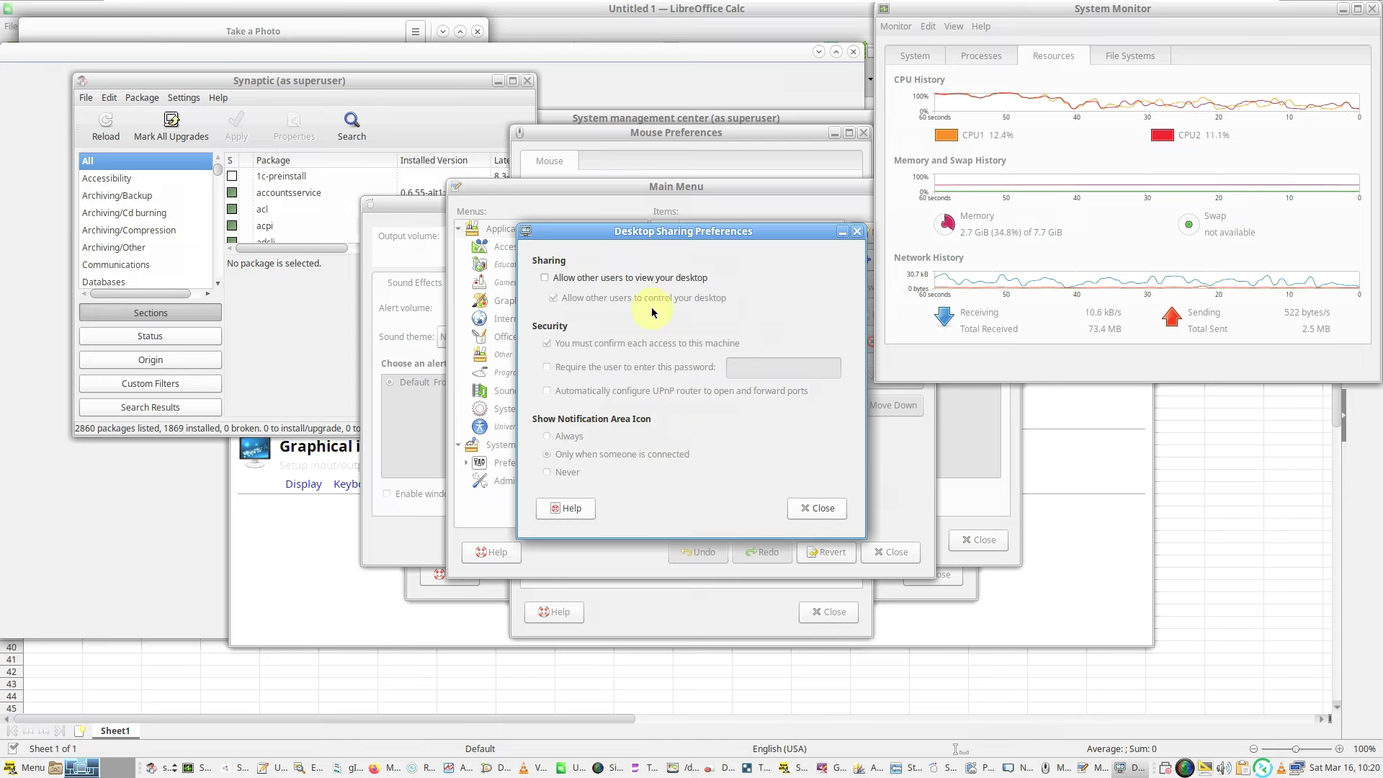
click(807, 507)
- Look at the new-menu dialog in the Main Menu editor without creating a menu, and close the editor
click(665, 189)
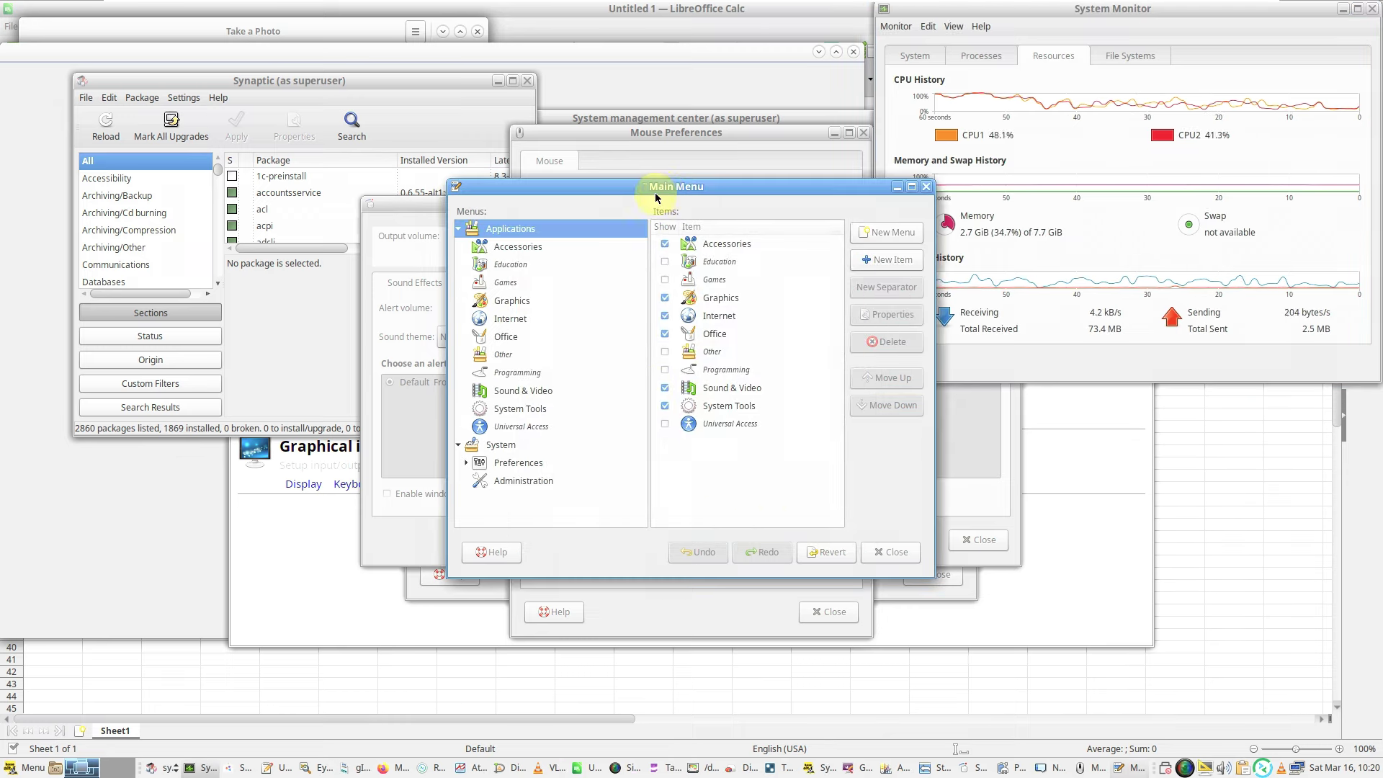
drag(665, 189, 559, 194)
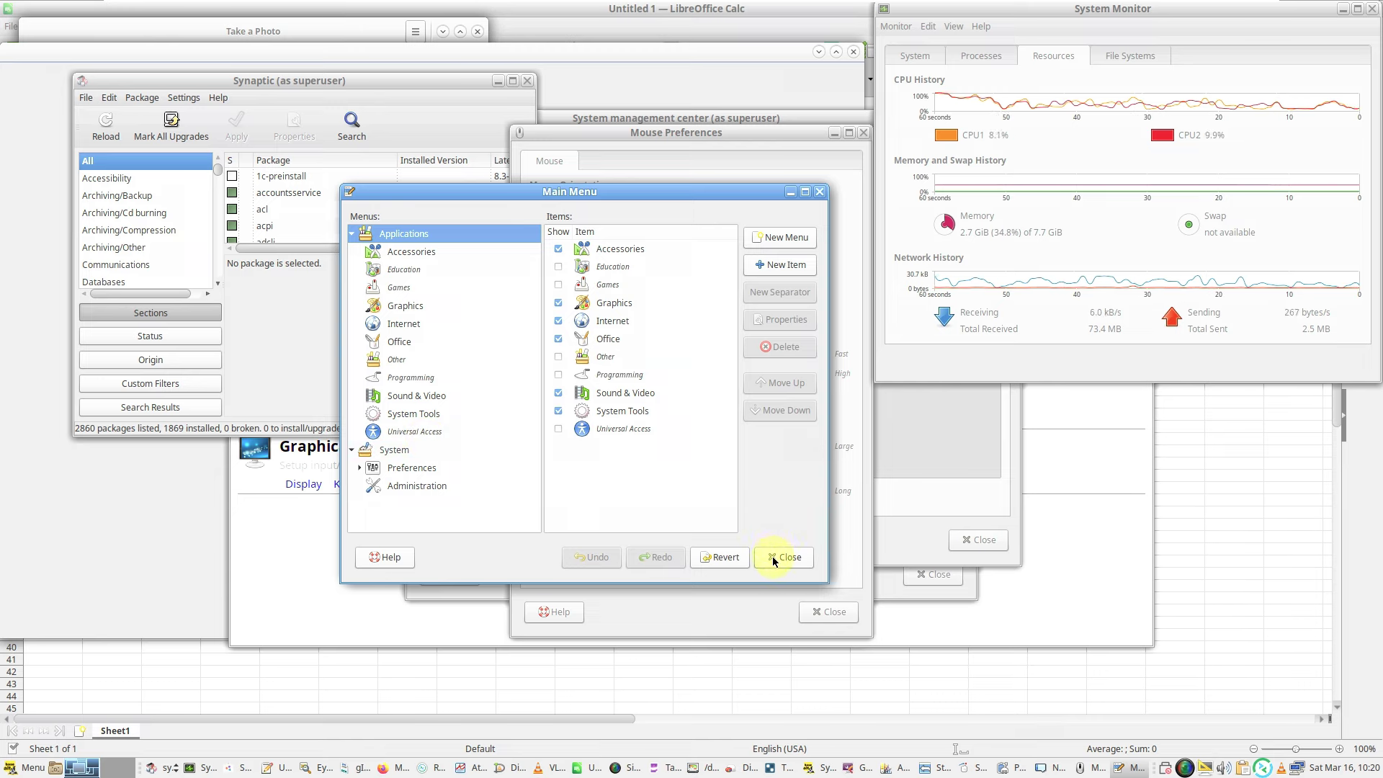
click(797, 242)
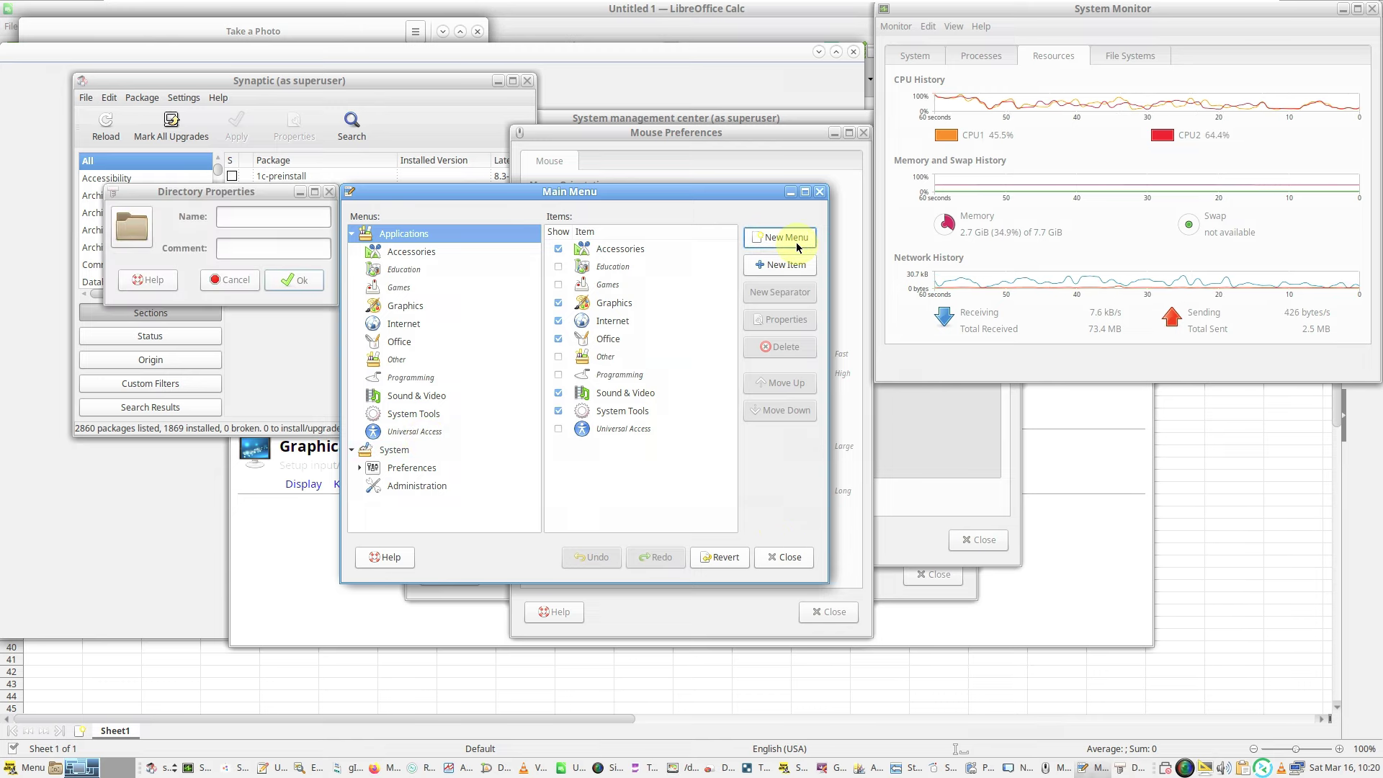
click(237, 278)
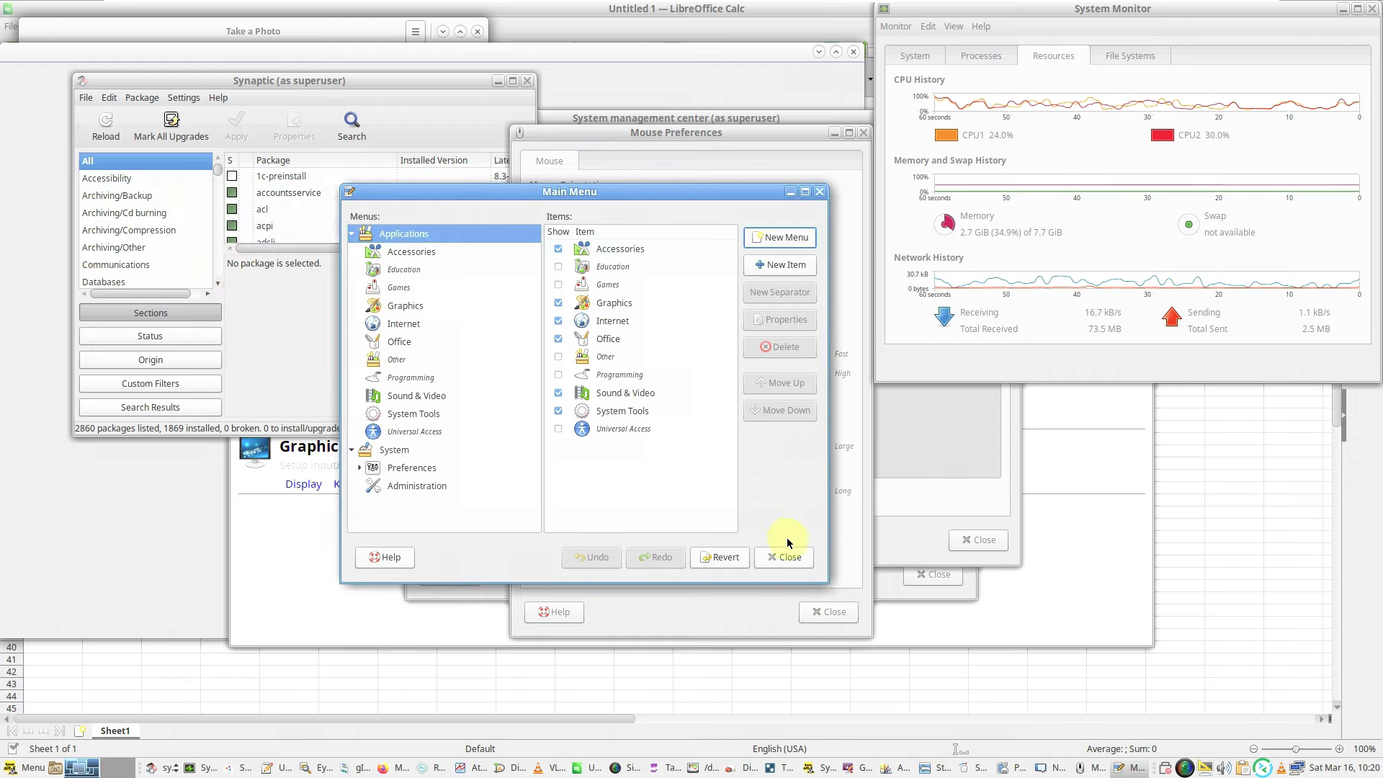
click(789, 560)
- Close the Mouse Preferences, Notification Settings and Power Management Preferences windows, checking the General power options before closing
click(667, 182)
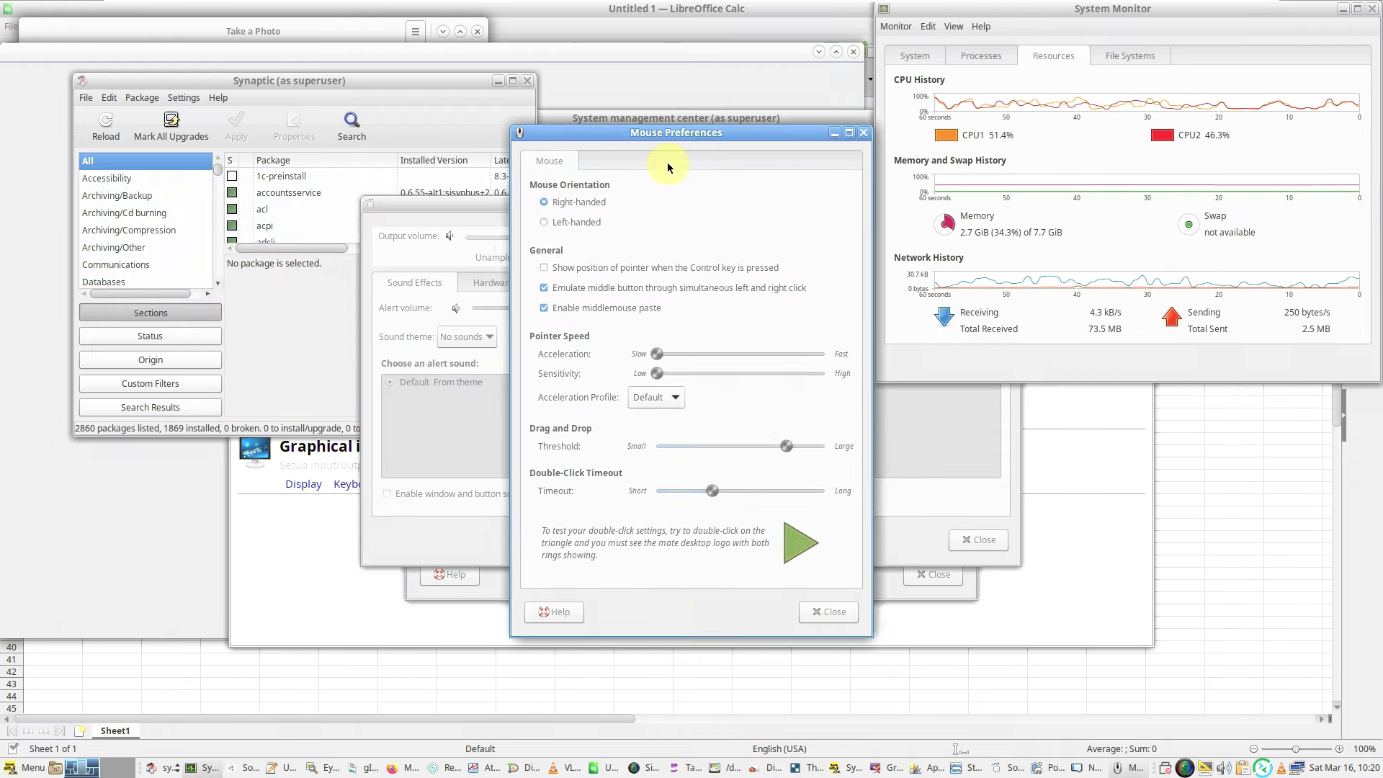
click(830, 612)
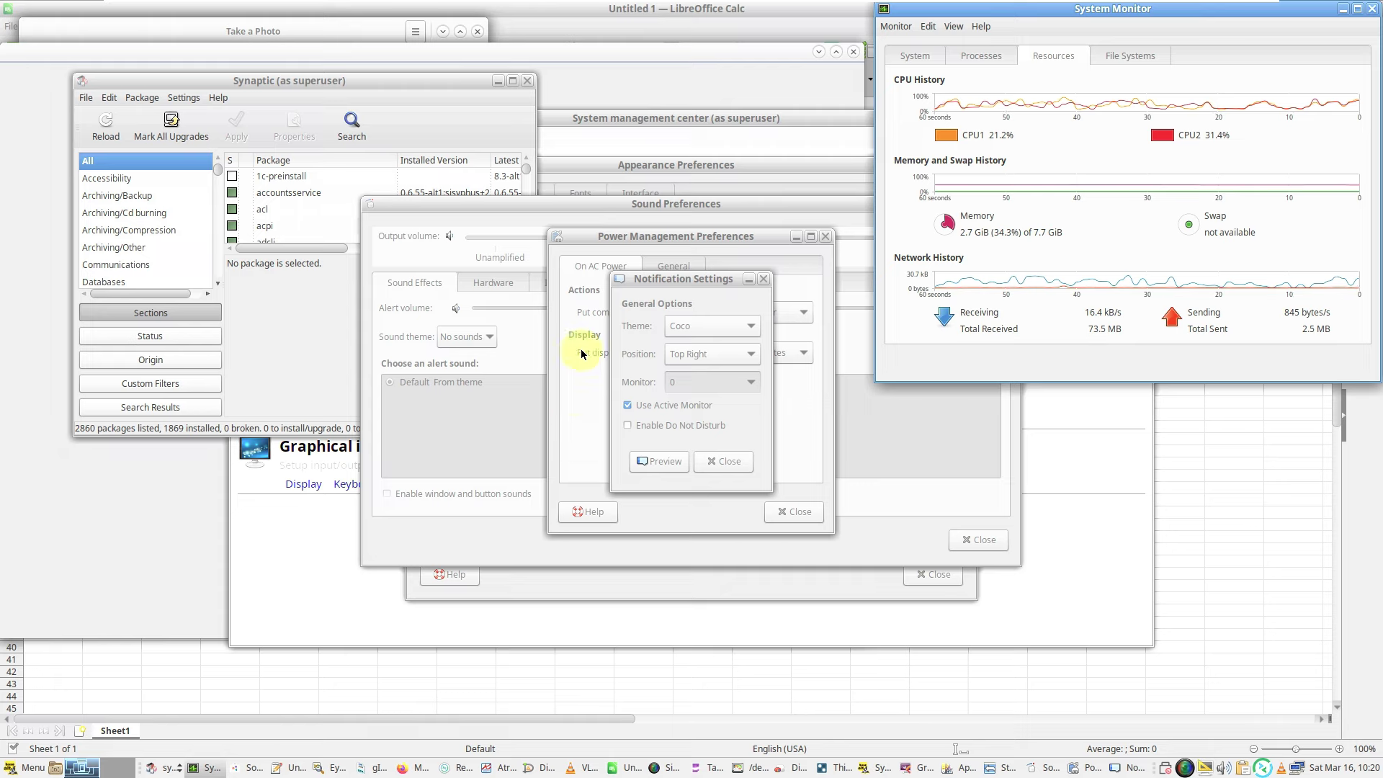
click(667, 280)
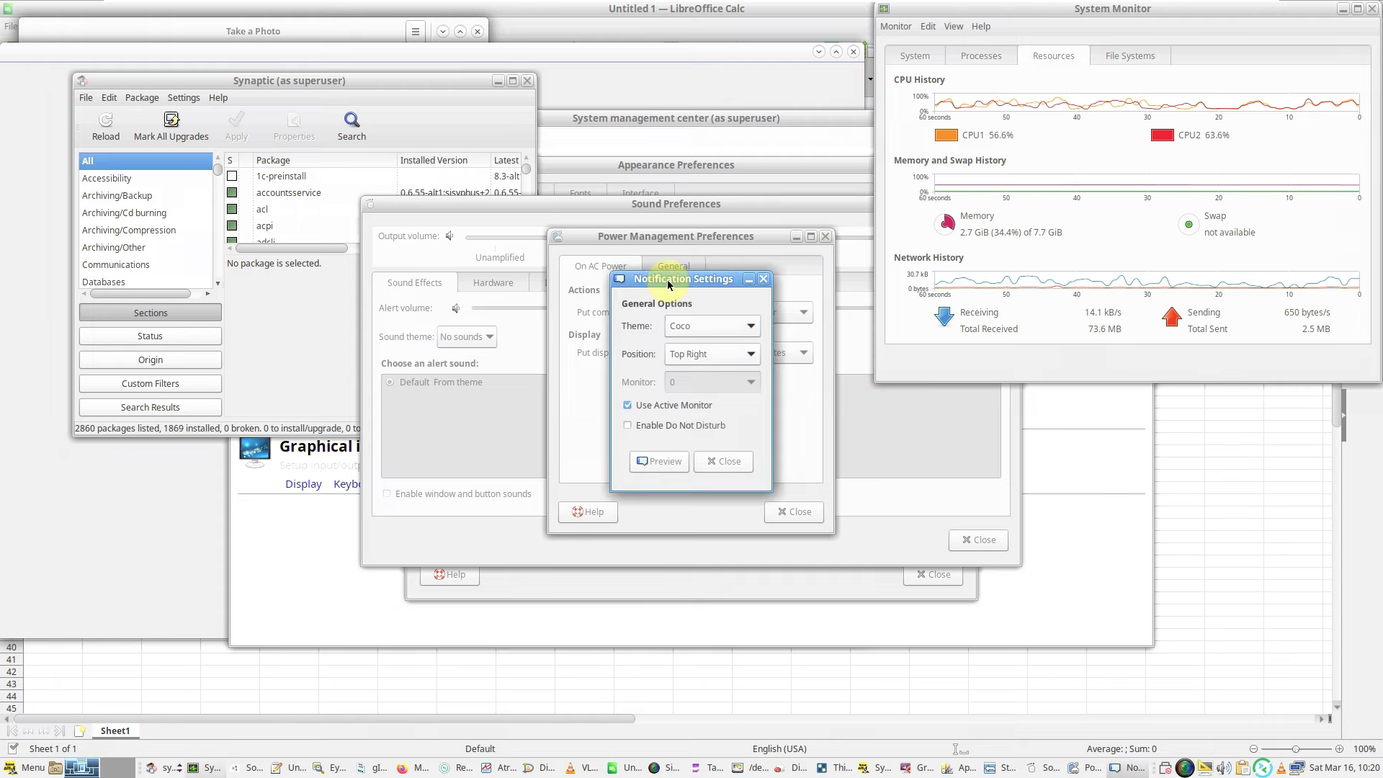
click(742, 469)
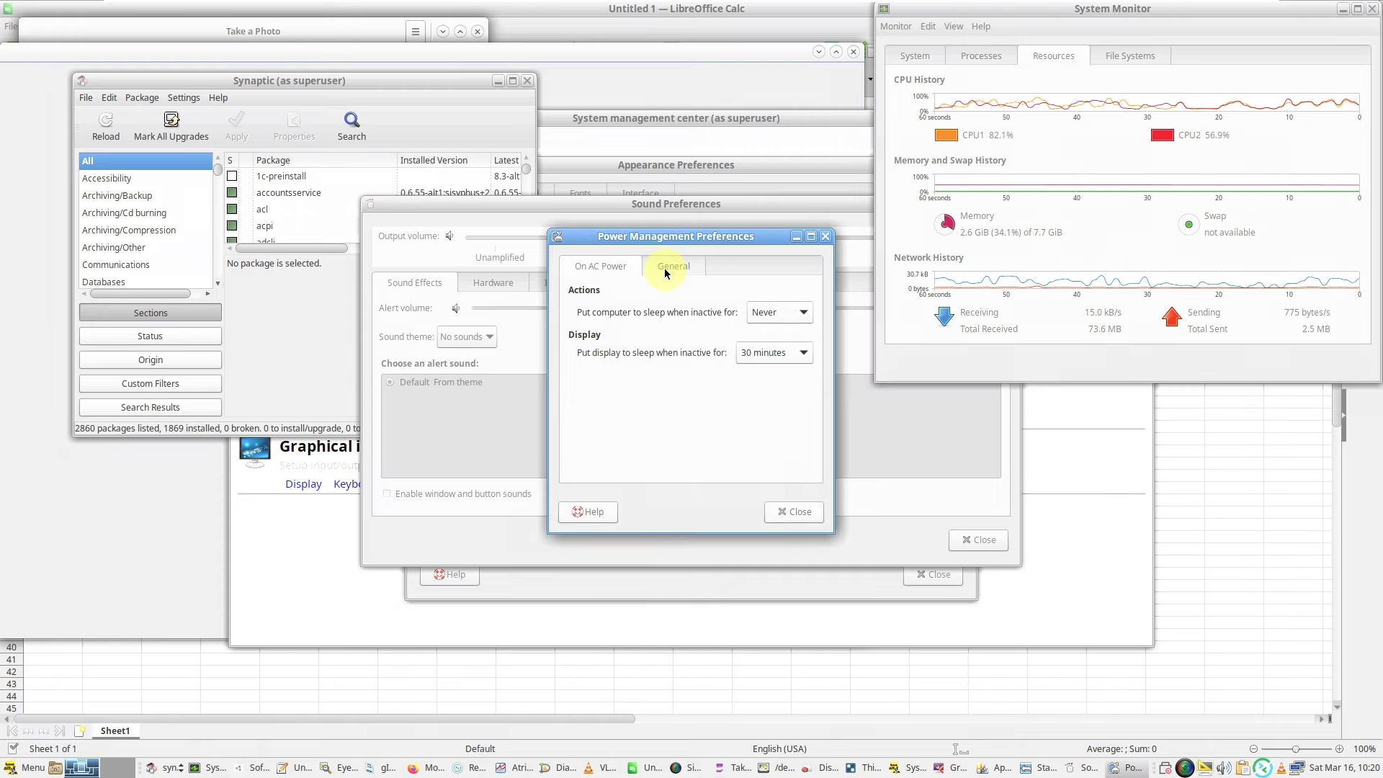
click(664, 268)
click(796, 512)
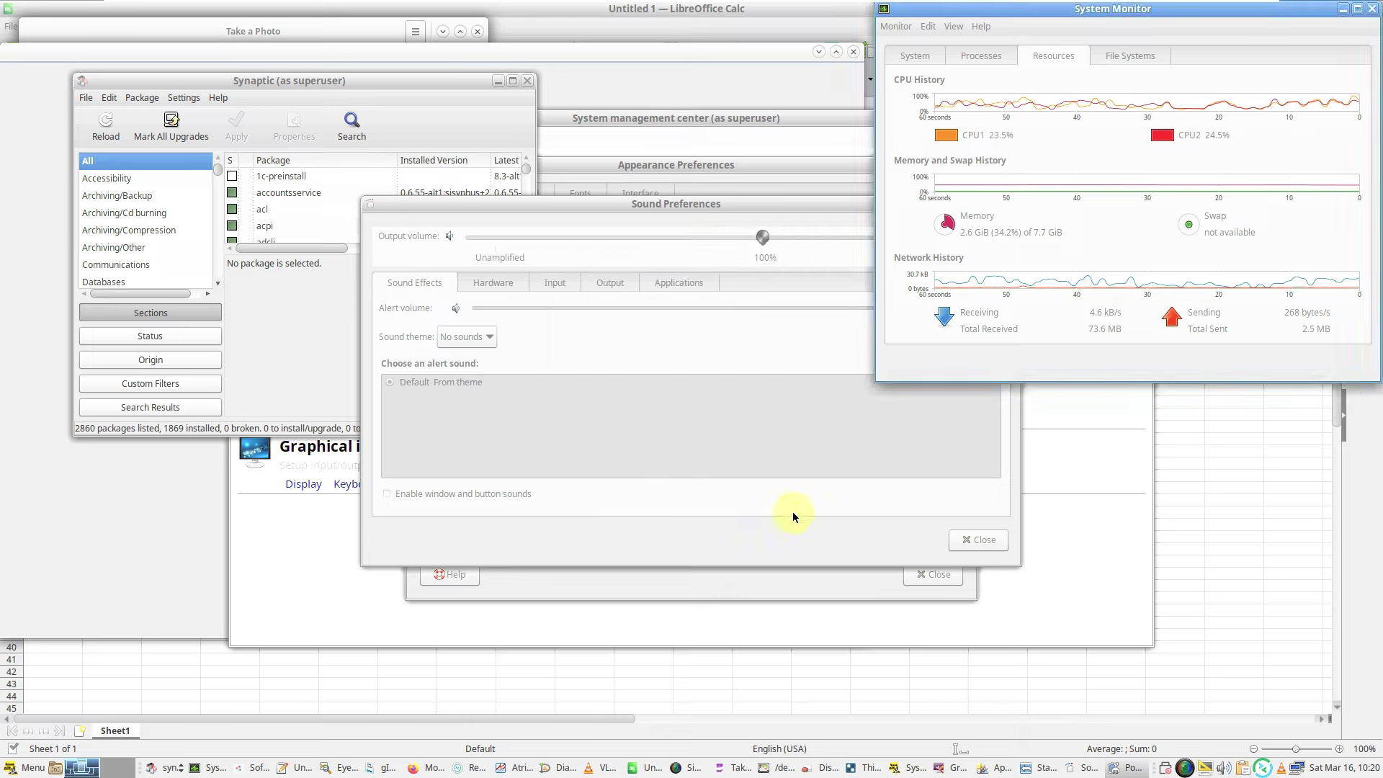
- View the Hardware, Input, Output and Applications settings in Sound Preferences, and close the window
click(595, 216)
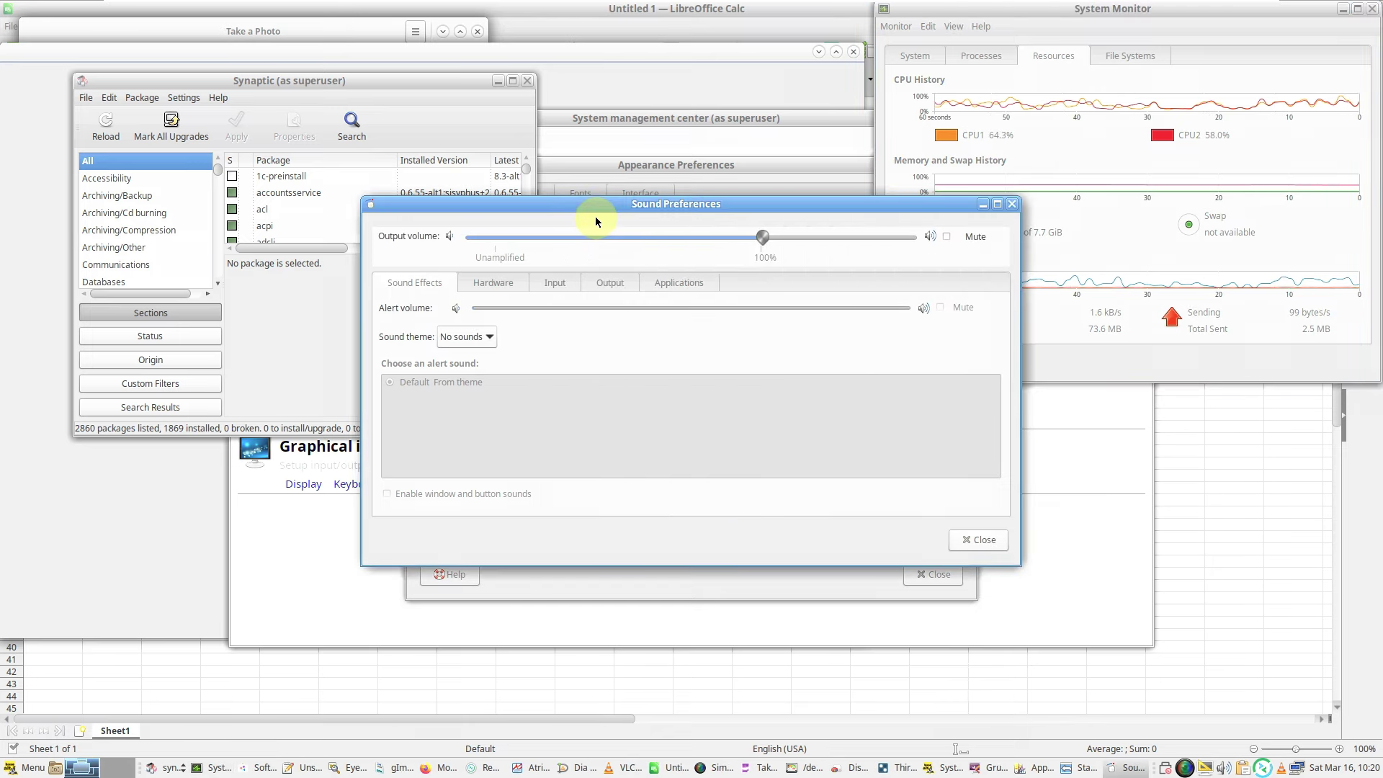
drag(611, 211, 572, 211)
click(456, 283)
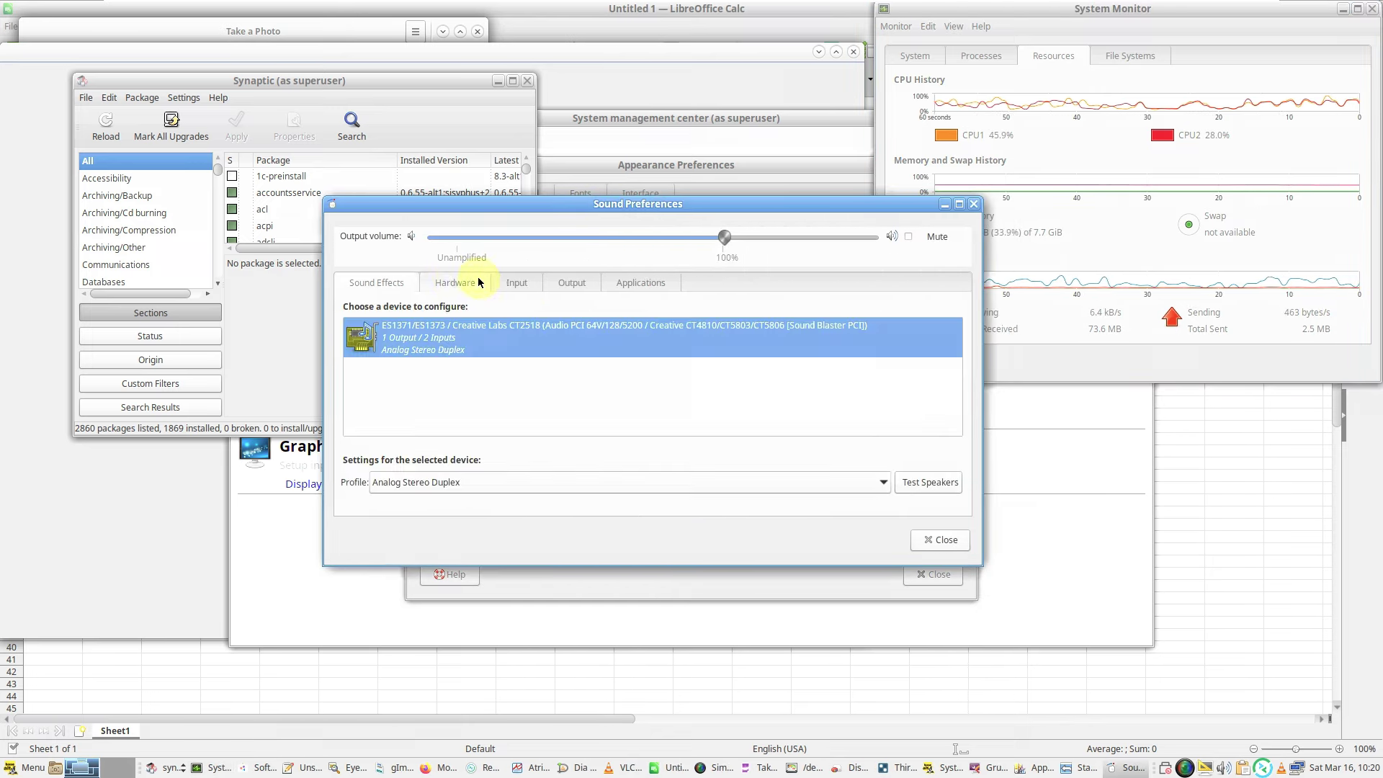
click(531, 284)
click(572, 283)
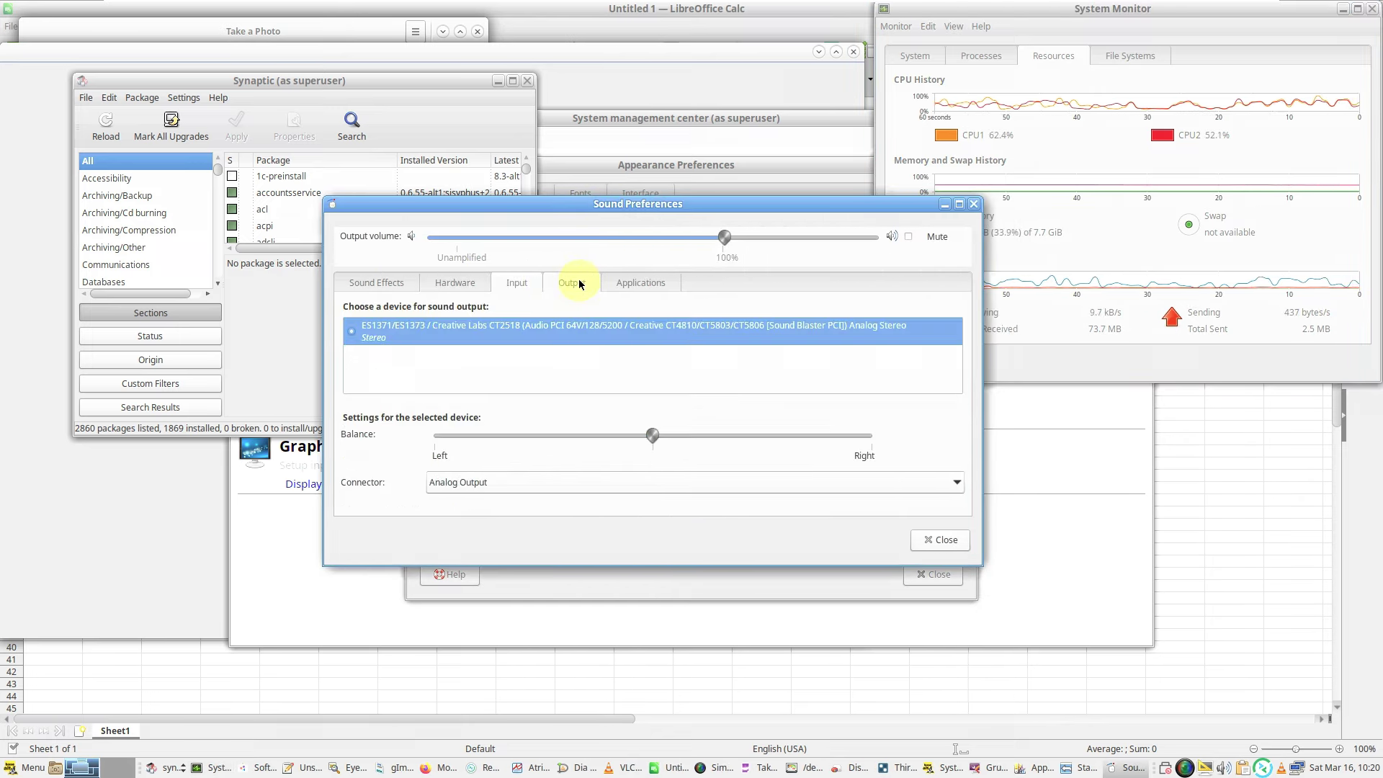
click(630, 282)
click(943, 540)
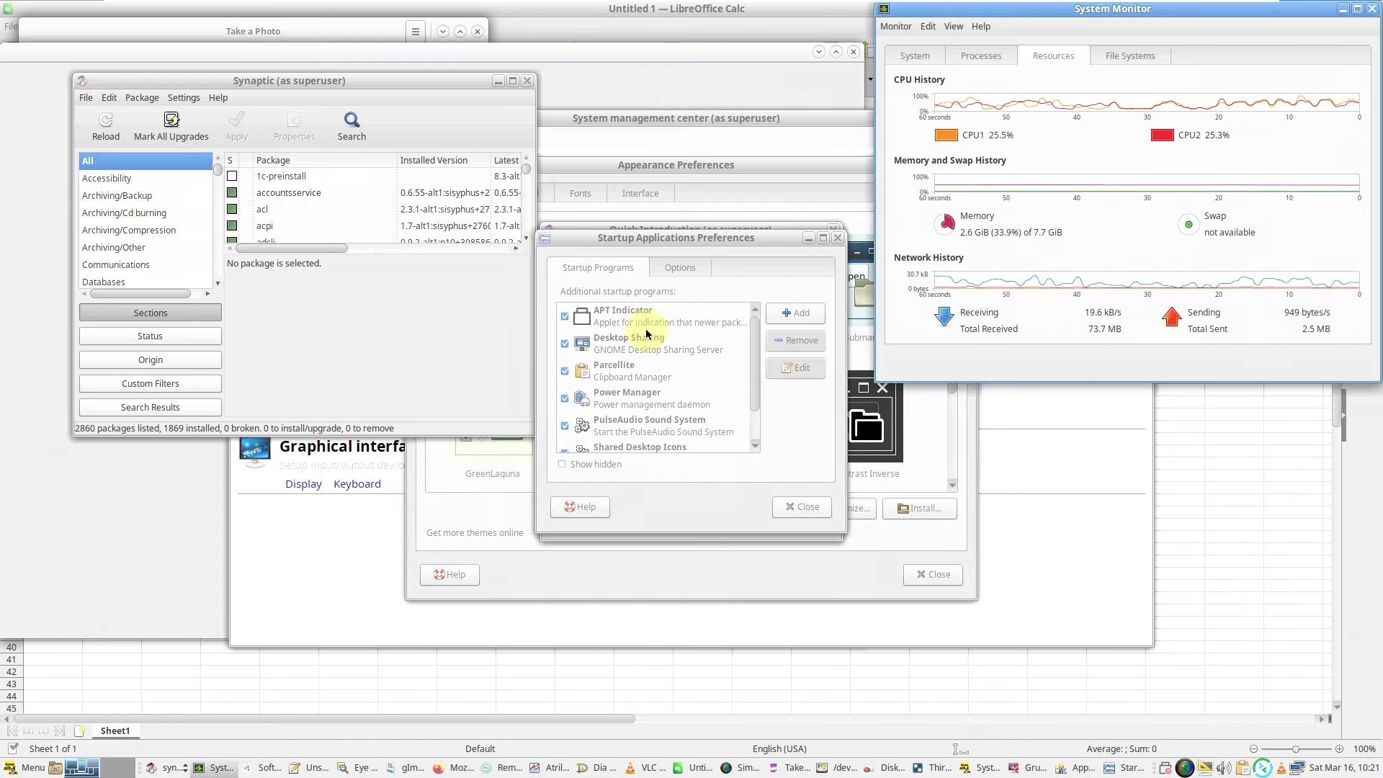
- Review the startup programs and options in Startup Applications Preferences, and close it along with Synaptic's Quick Introduction
click(627, 236)
drag(757, 371, 749, 314)
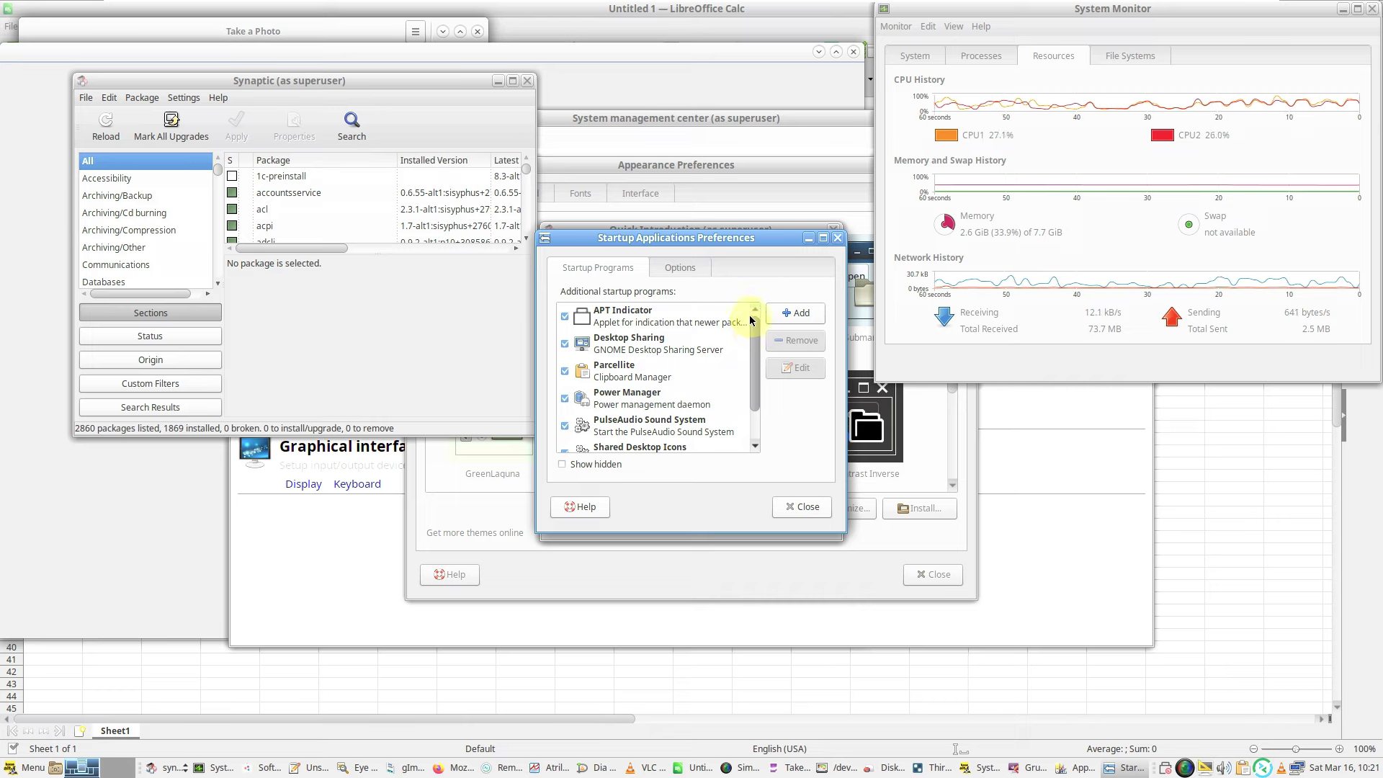
click(689, 271)
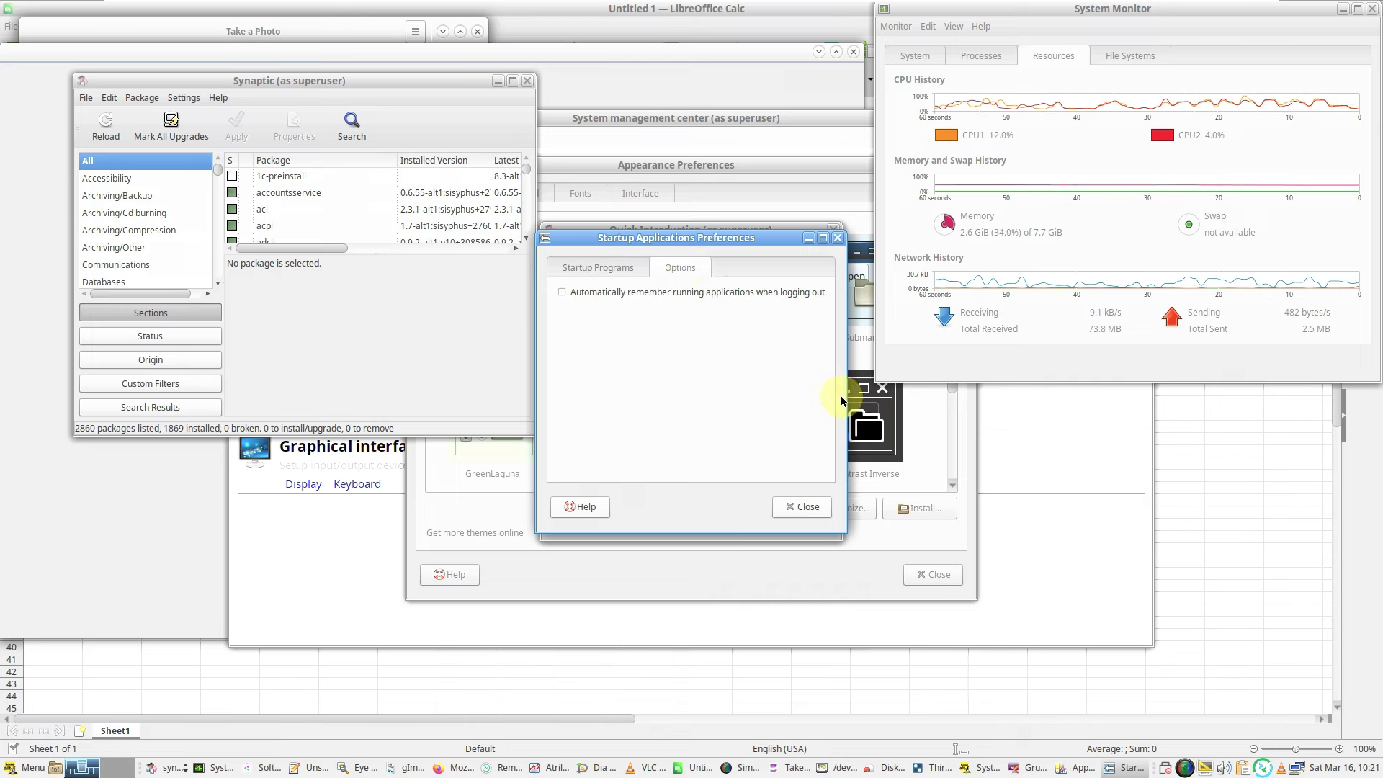
click(797, 507)
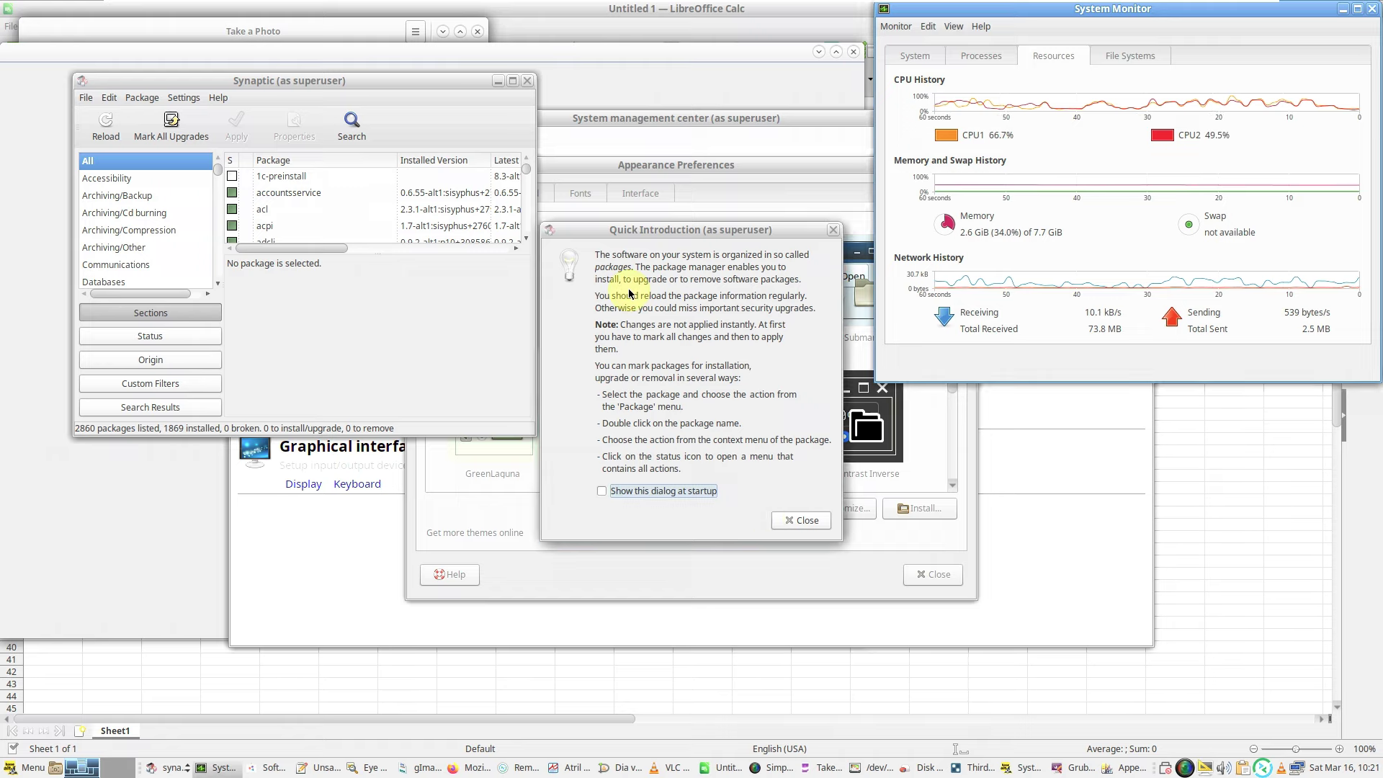
click(799, 517)
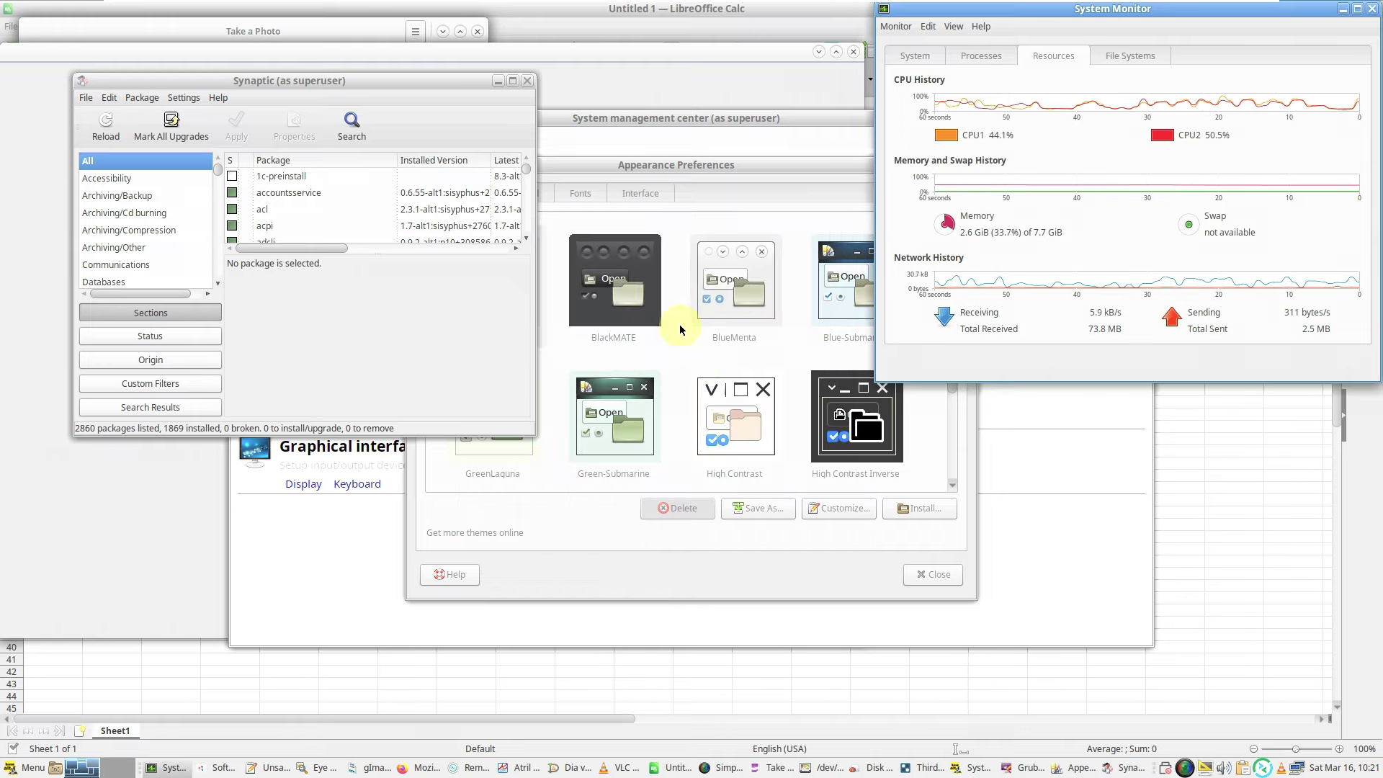
- Review the Theme, Background, Fonts and Interface settings in Appearance Preferences, and close the window
click(672, 166)
drag(672, 166, 584, 161)
scroll(861, 432, down, 4)
scroll(858, 364, up, 1)
scroll(857, 365, up, 3)
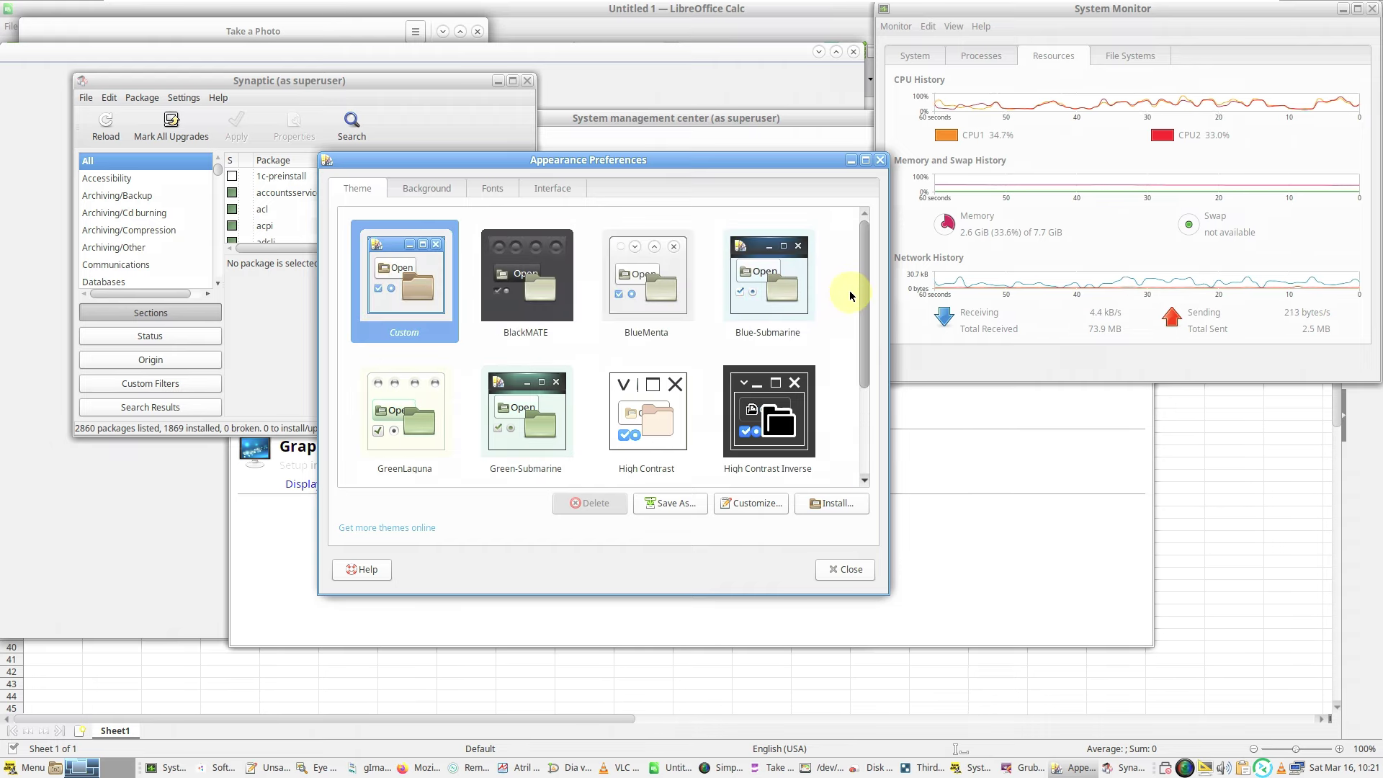
click(412, 187)
click(481, 188)
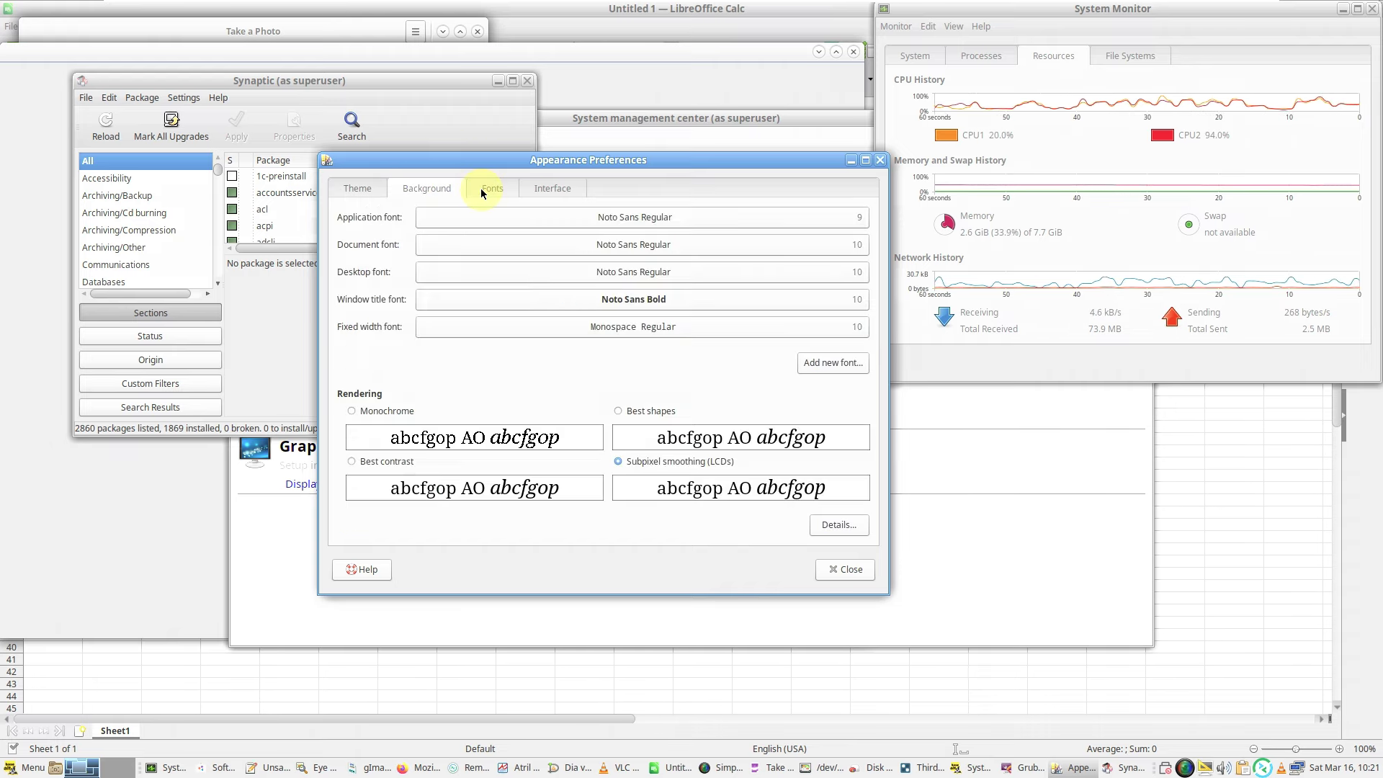
click(543, 188)
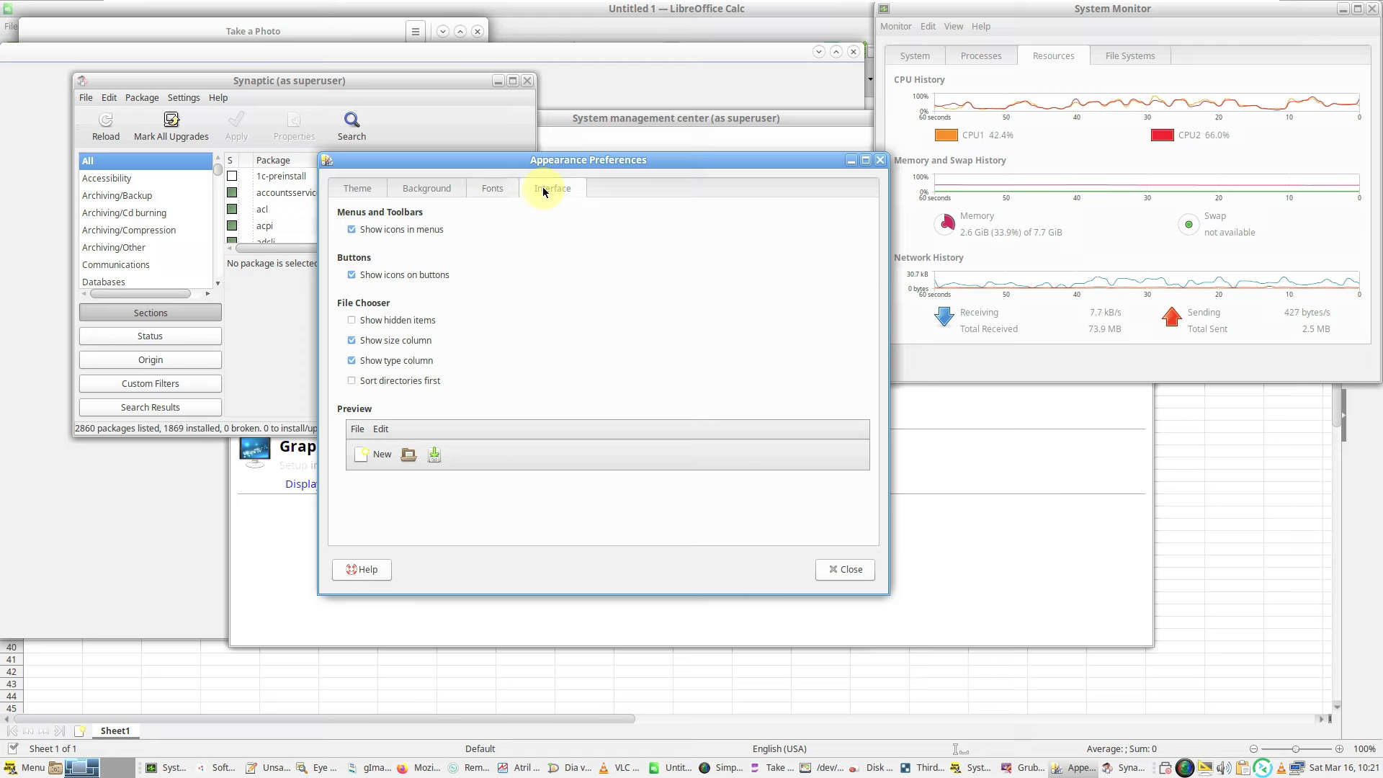
click(847, 569)
- Bring the System management center forward, then switch to Synaptic and maximize its window
click(638, 141)
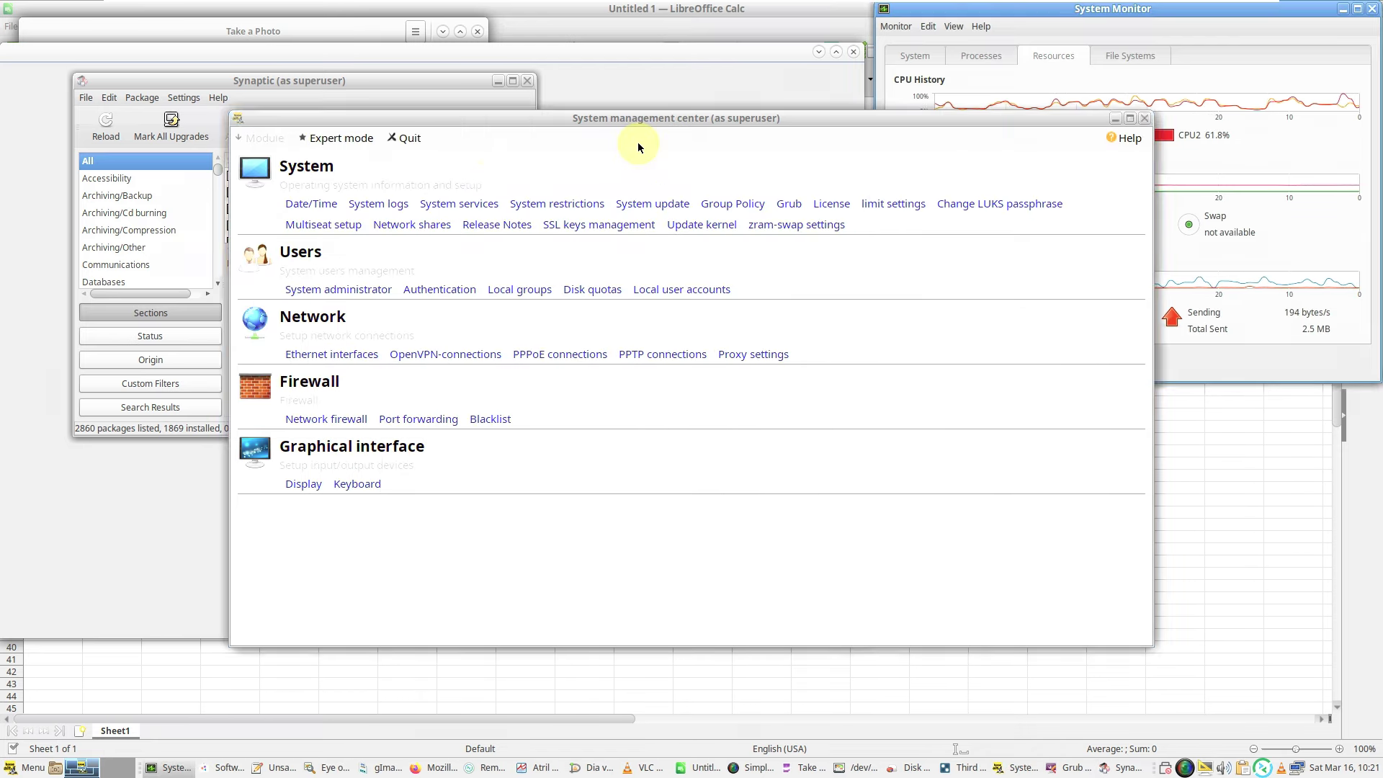
click(404, 80)
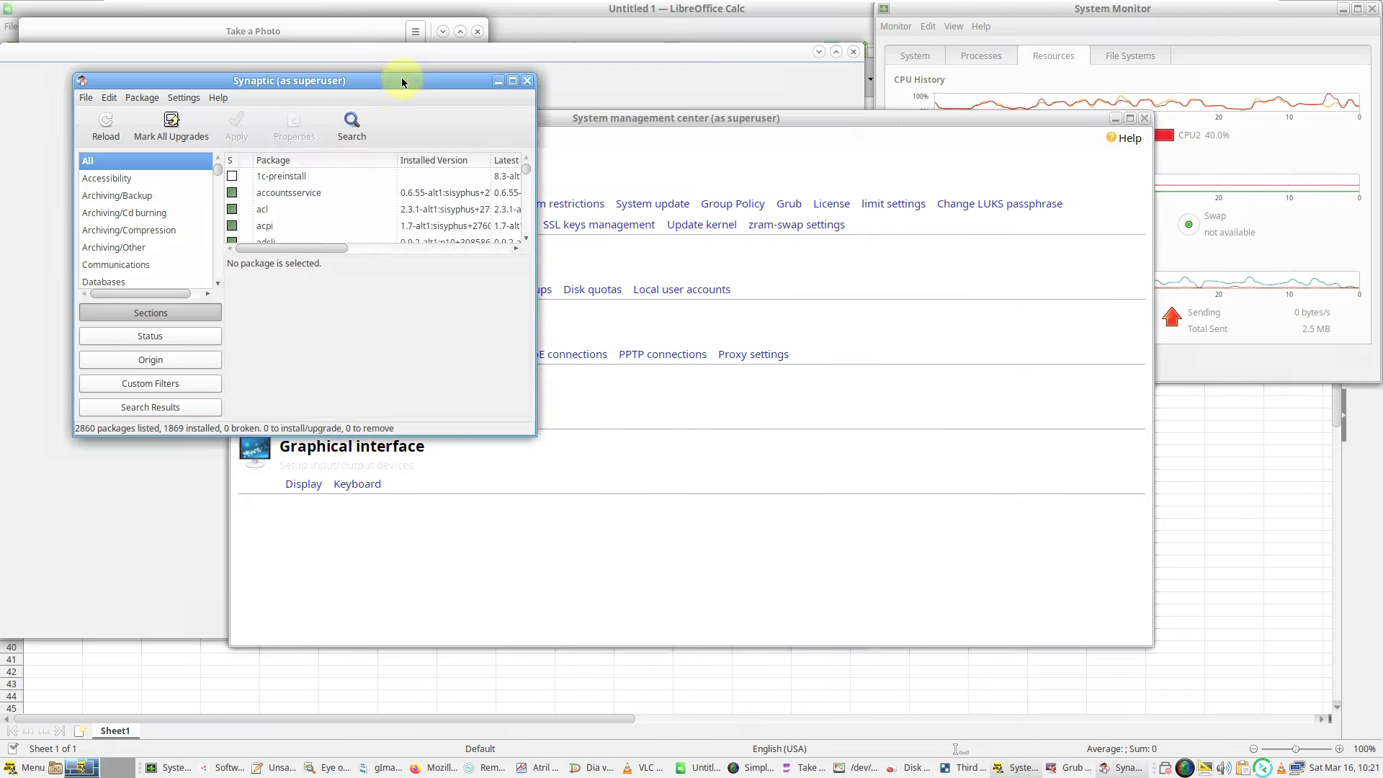
click(513, 81)
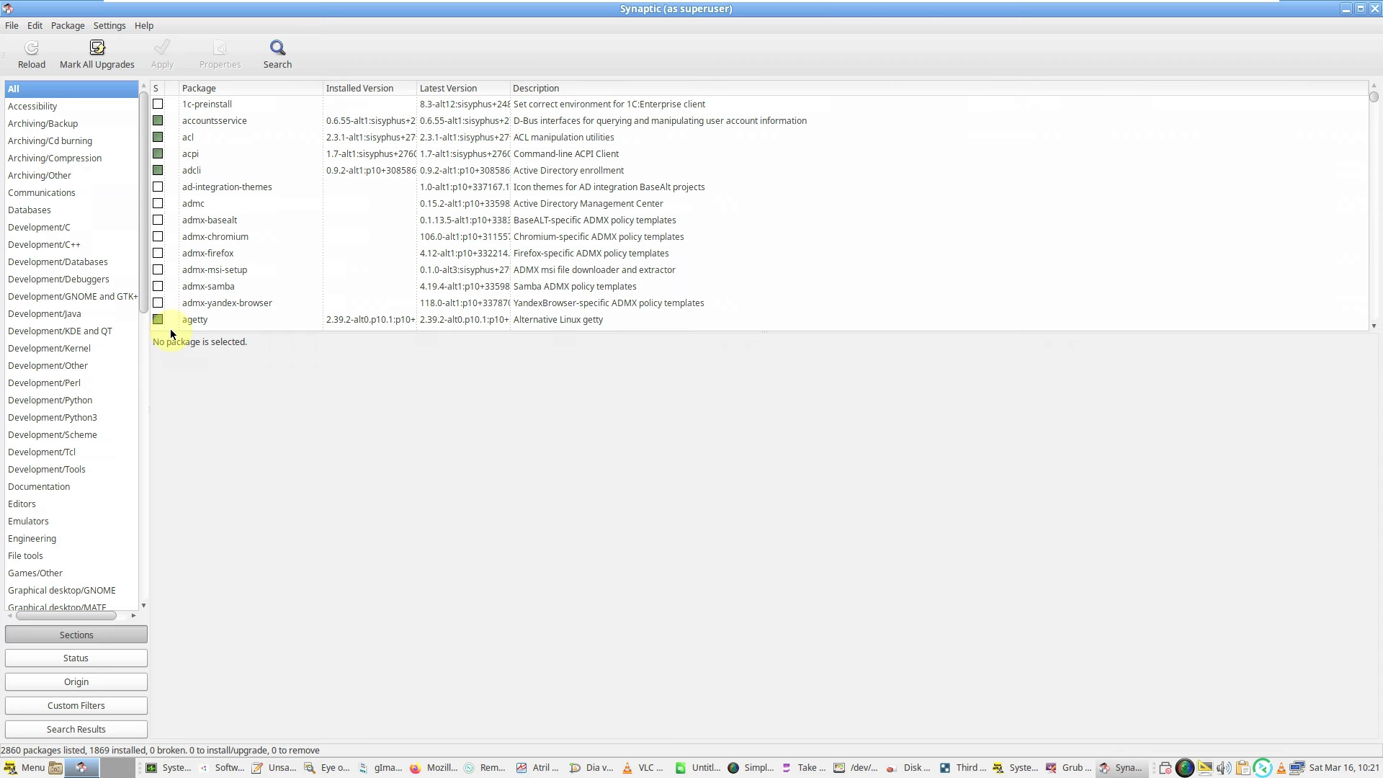
- Enlarge Synaptic's package list pane and sort the packages by status with installed ones first
drag(171, 351, 217, 720)
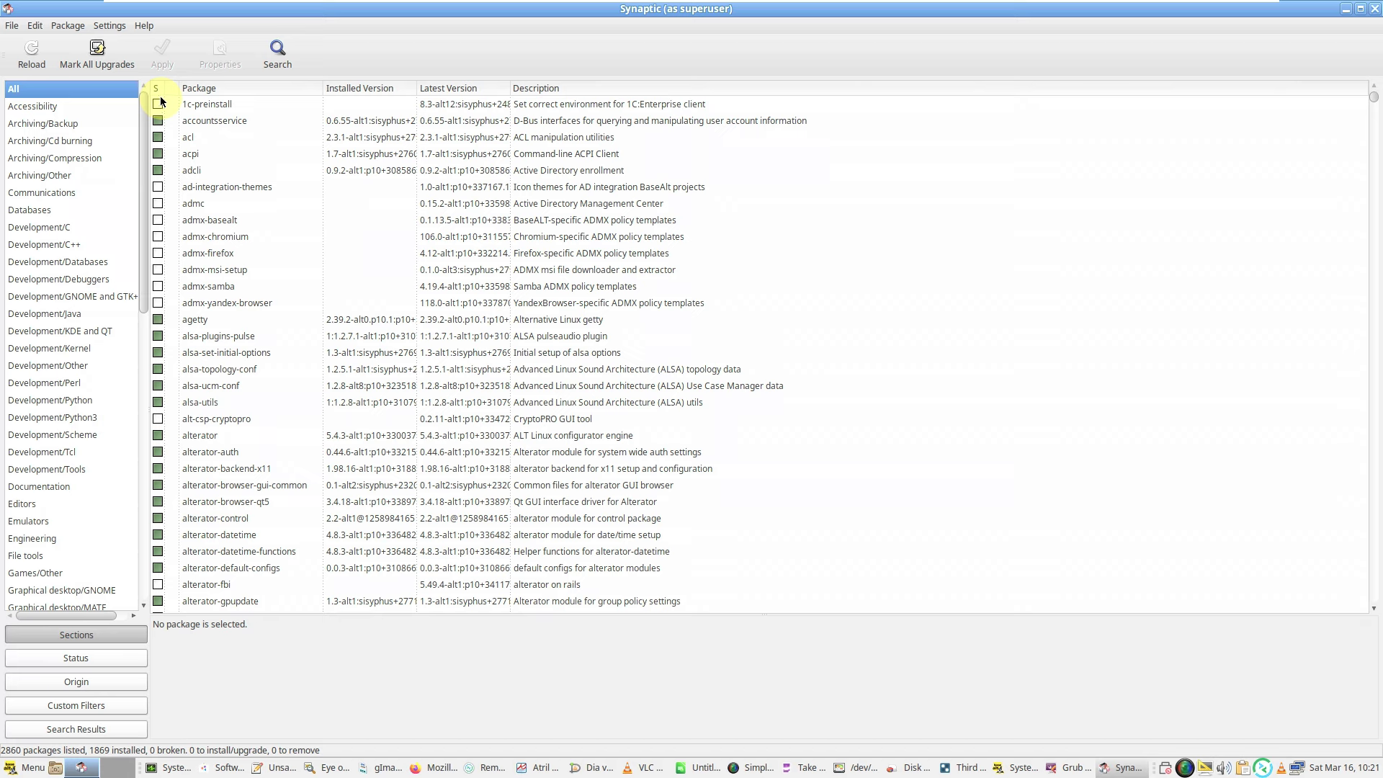
click(158, 88)
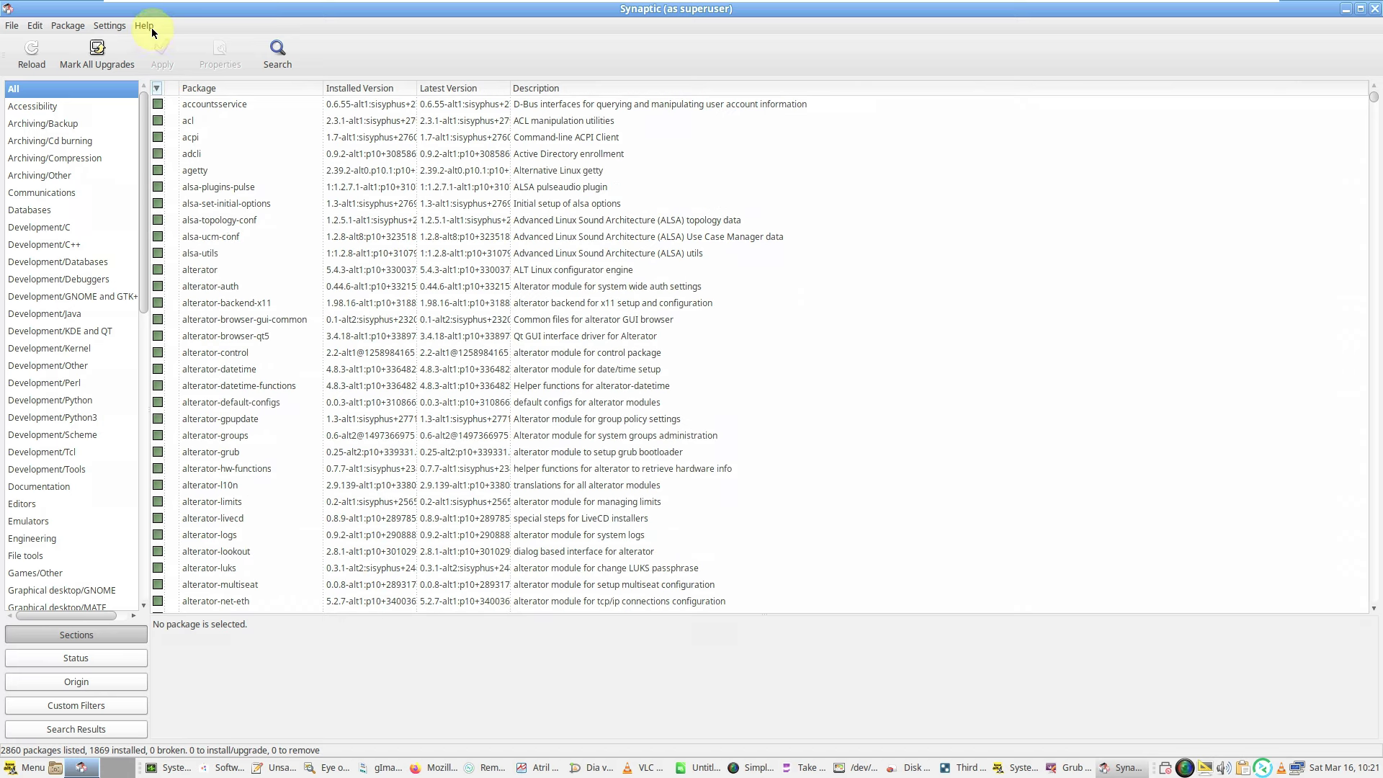
- Check Synaptic's version information, and browse the package list down to the uninstalled packages near its end
click(152, 28)
click(149, 97)
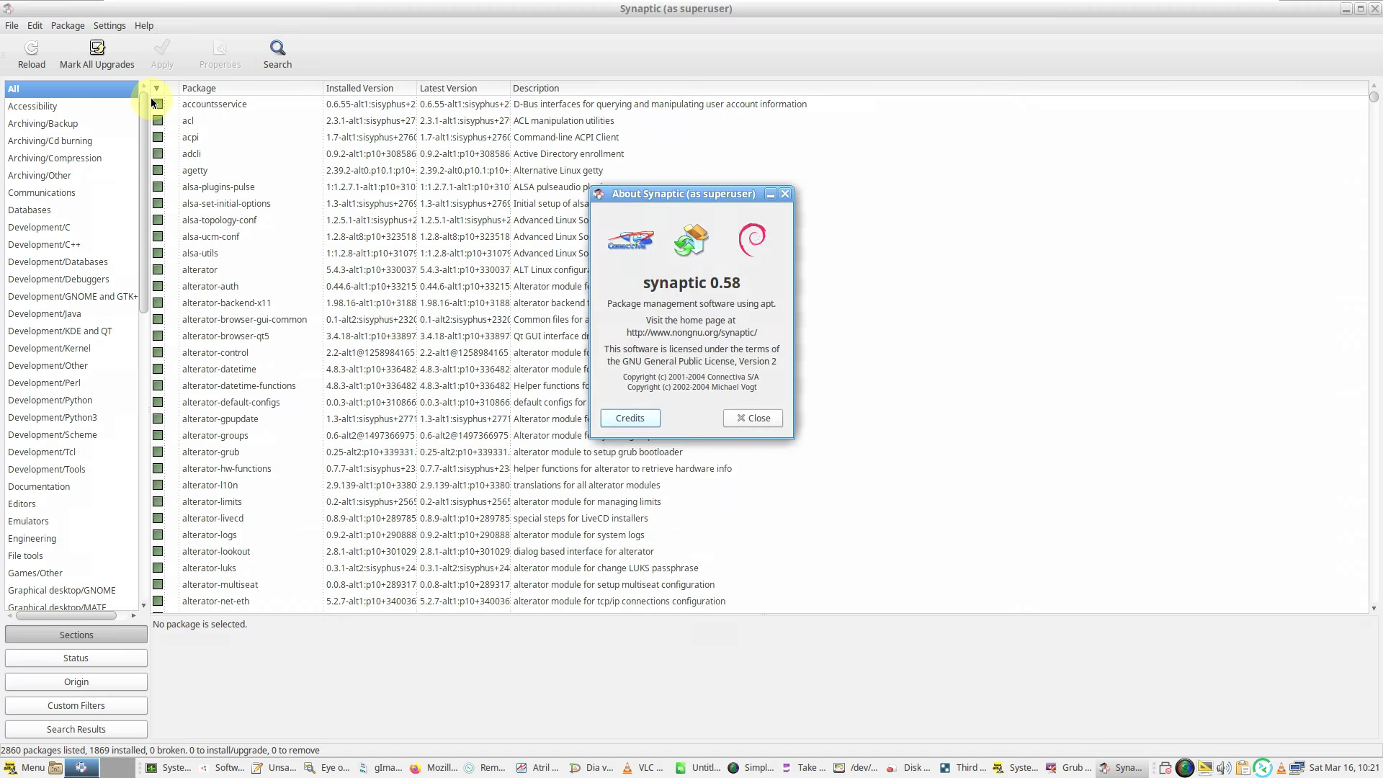
click(767, 420)
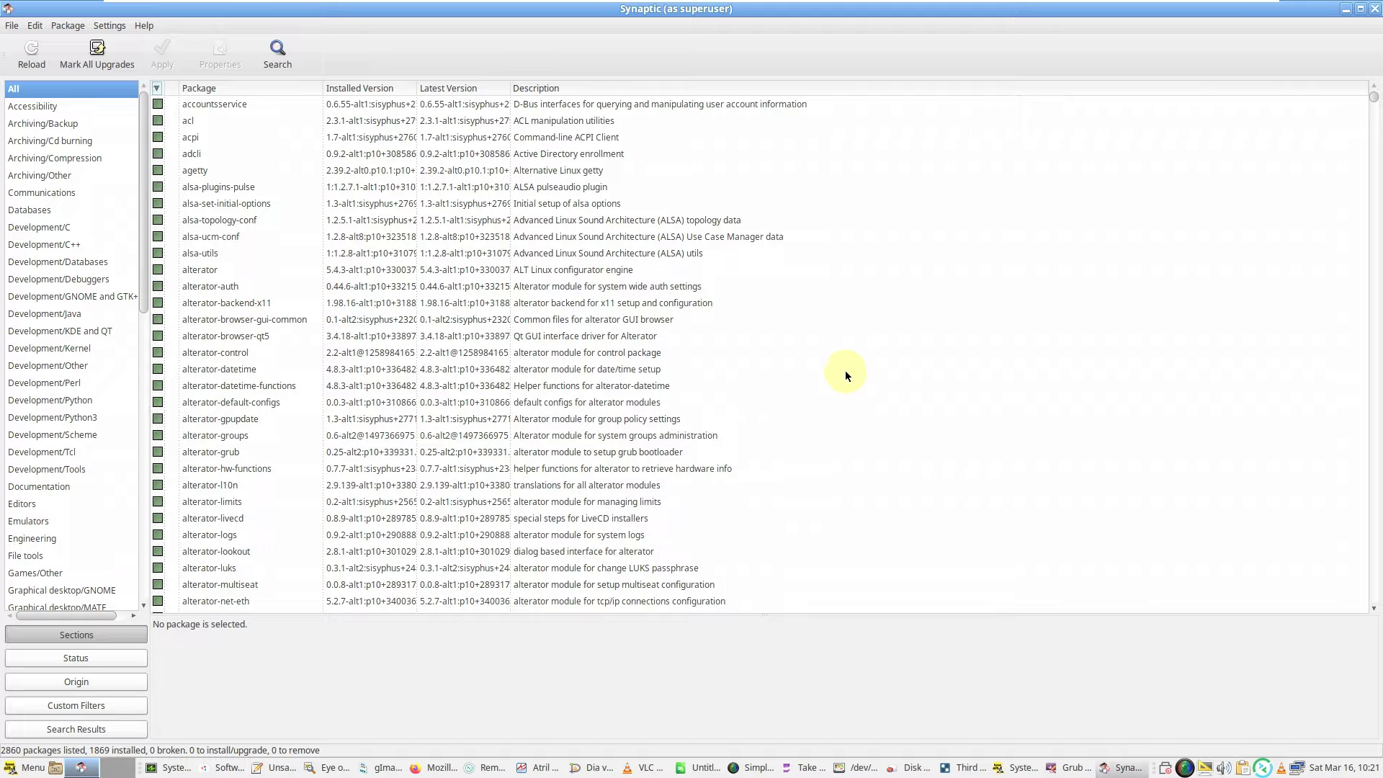
drag(1376, 95, 1351, 573)
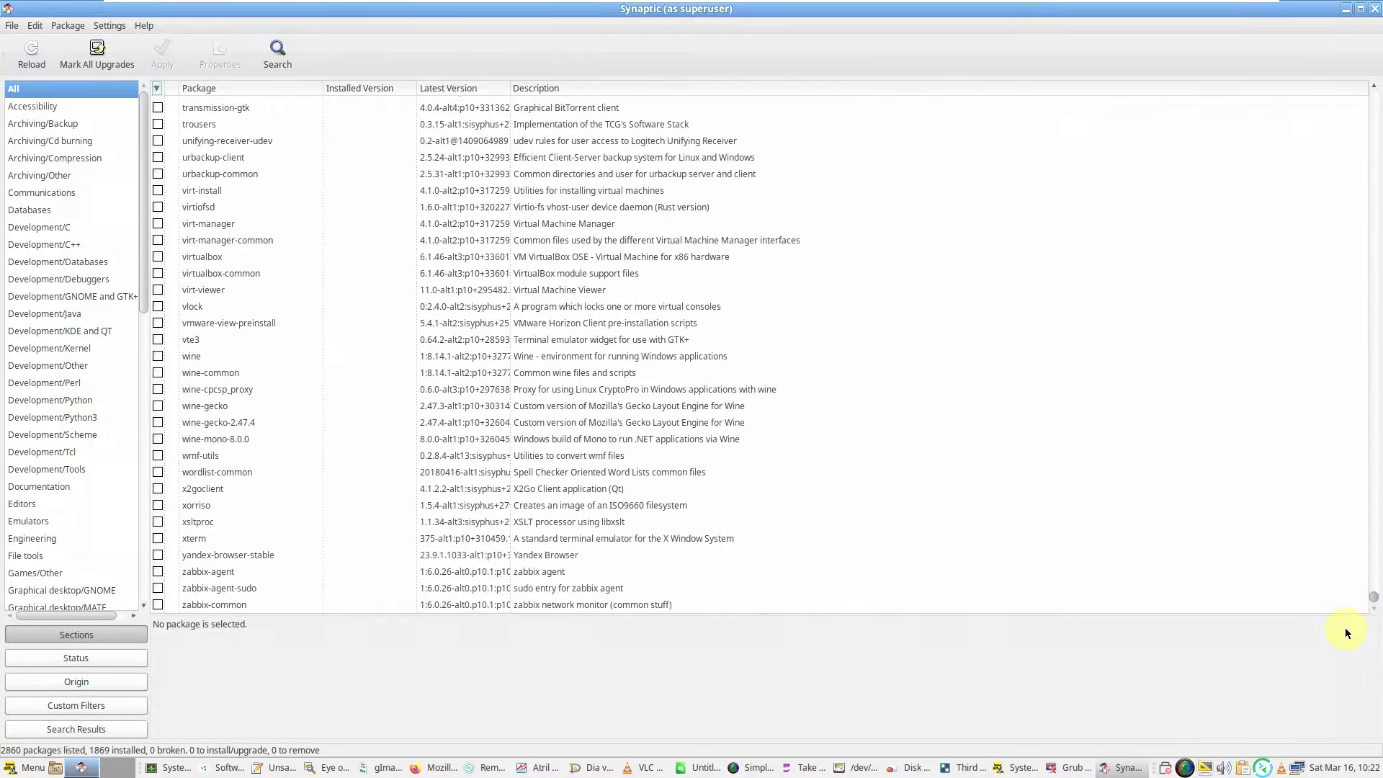
drag(1345, 606, 1275, 620)
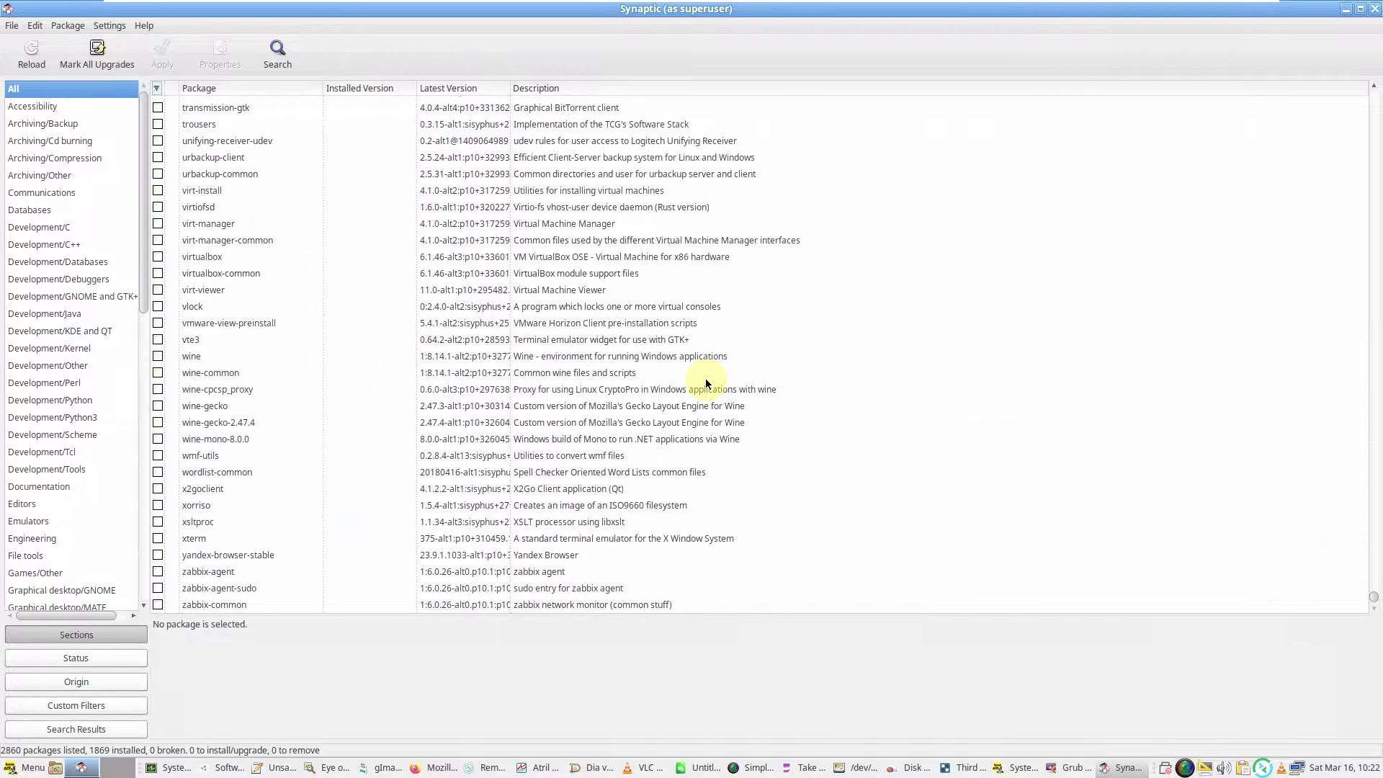
- Check Synaptic's version information once more, dismiss it, and quit Synaptic
click(138, 25)
click(166, 83)
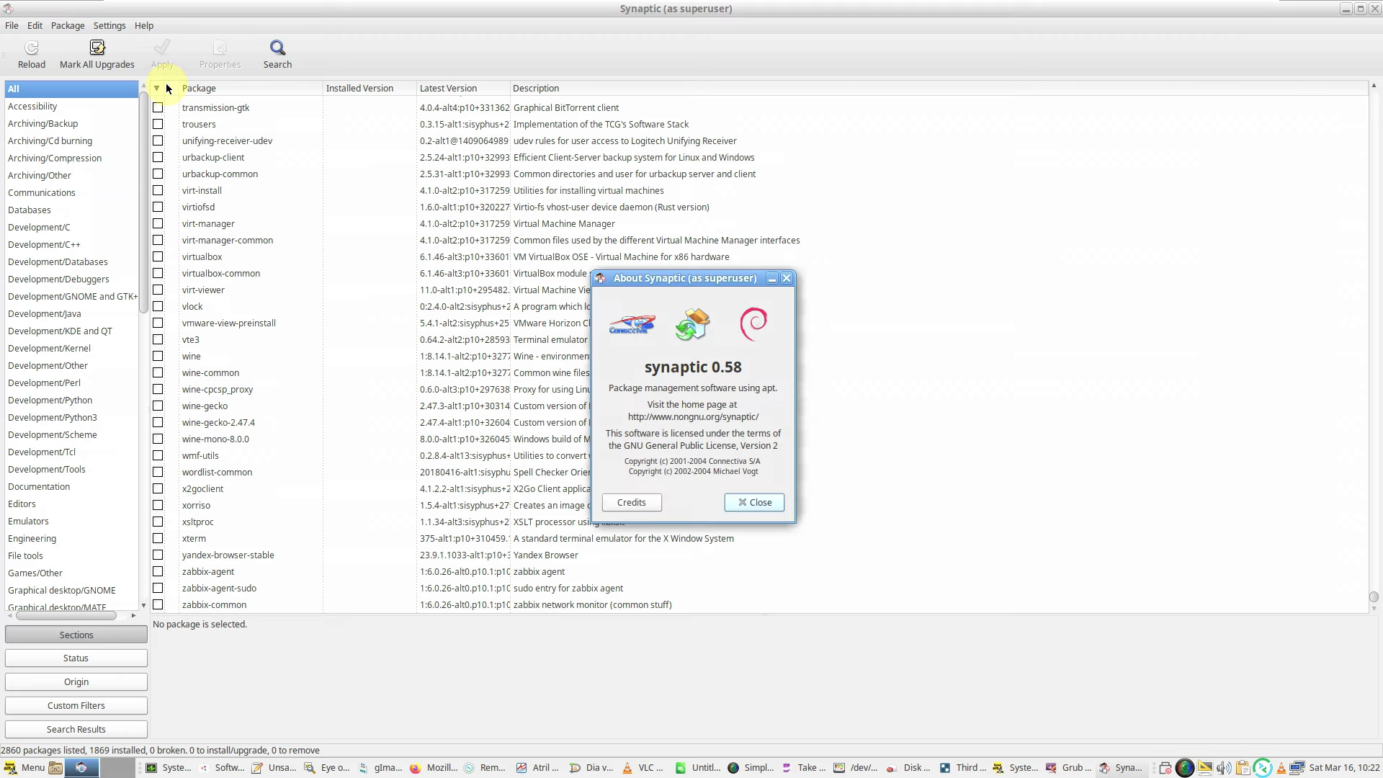
click(771, 500)
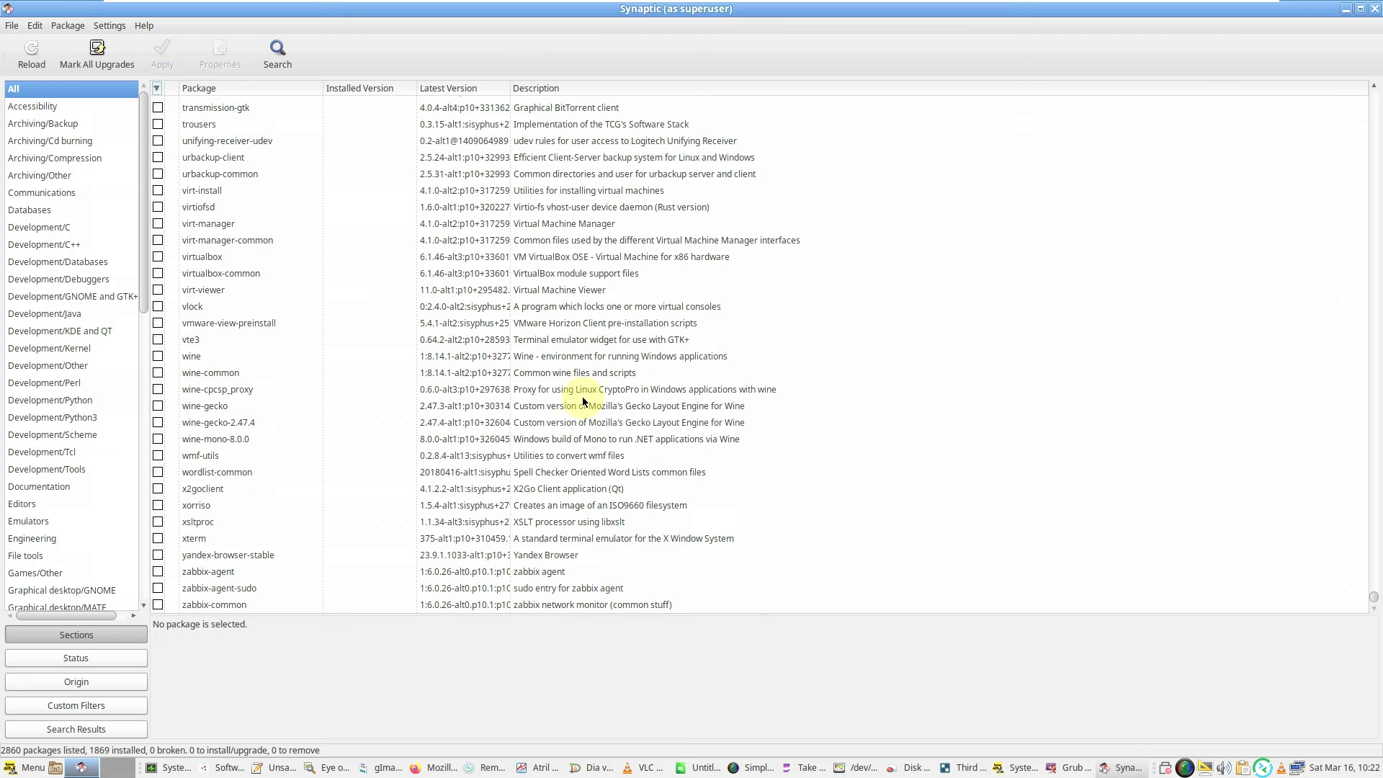
click(16, 29)
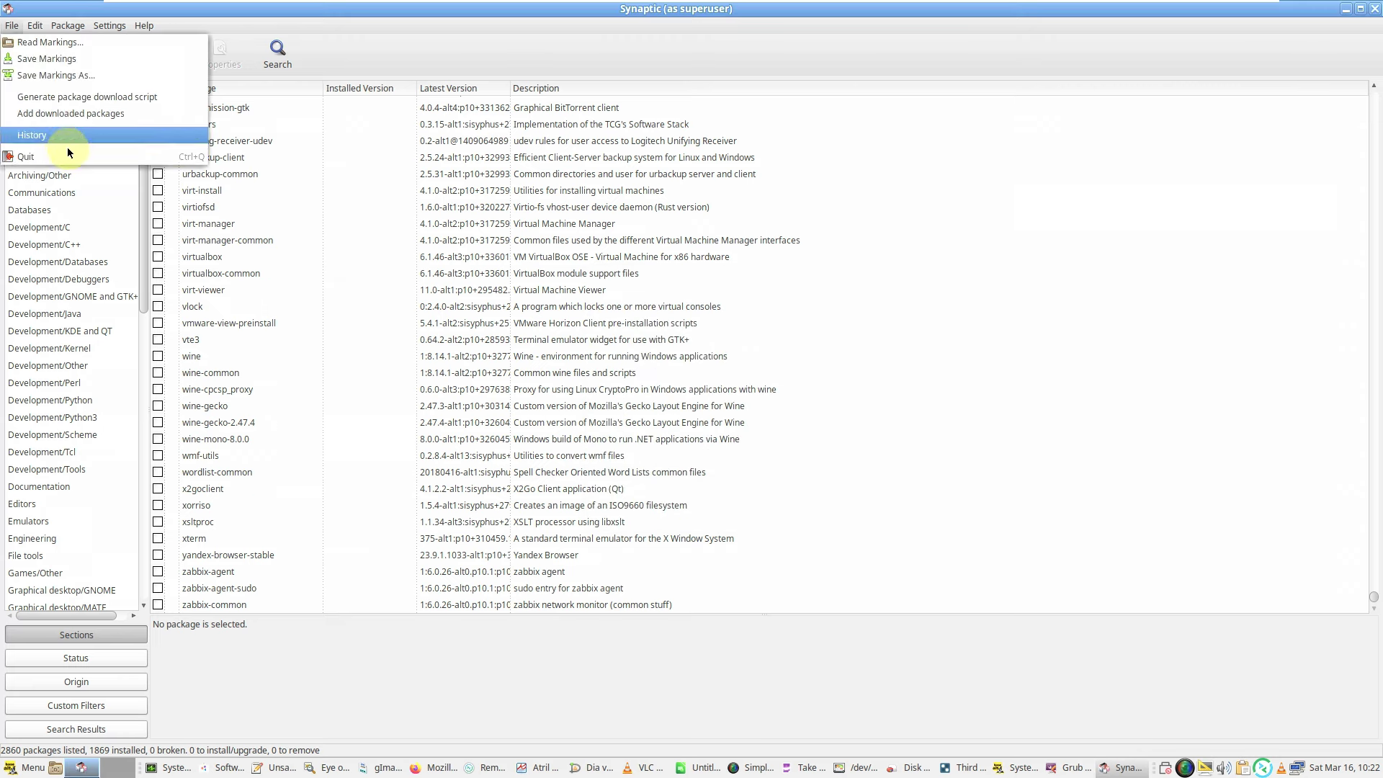
click(68, 150)
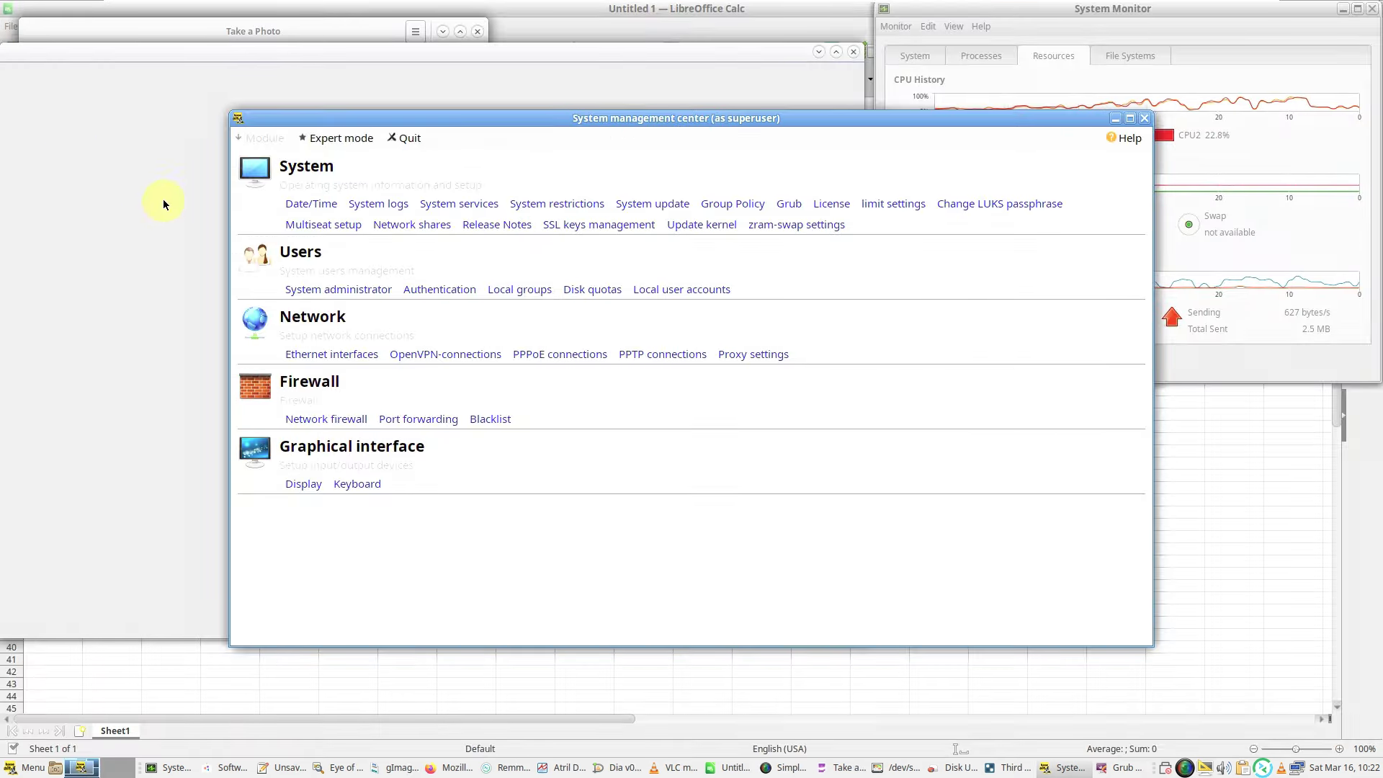
- Bring the Software window and Cheese forward, check Cheese's version information, and close Cheese
click(500, 93)
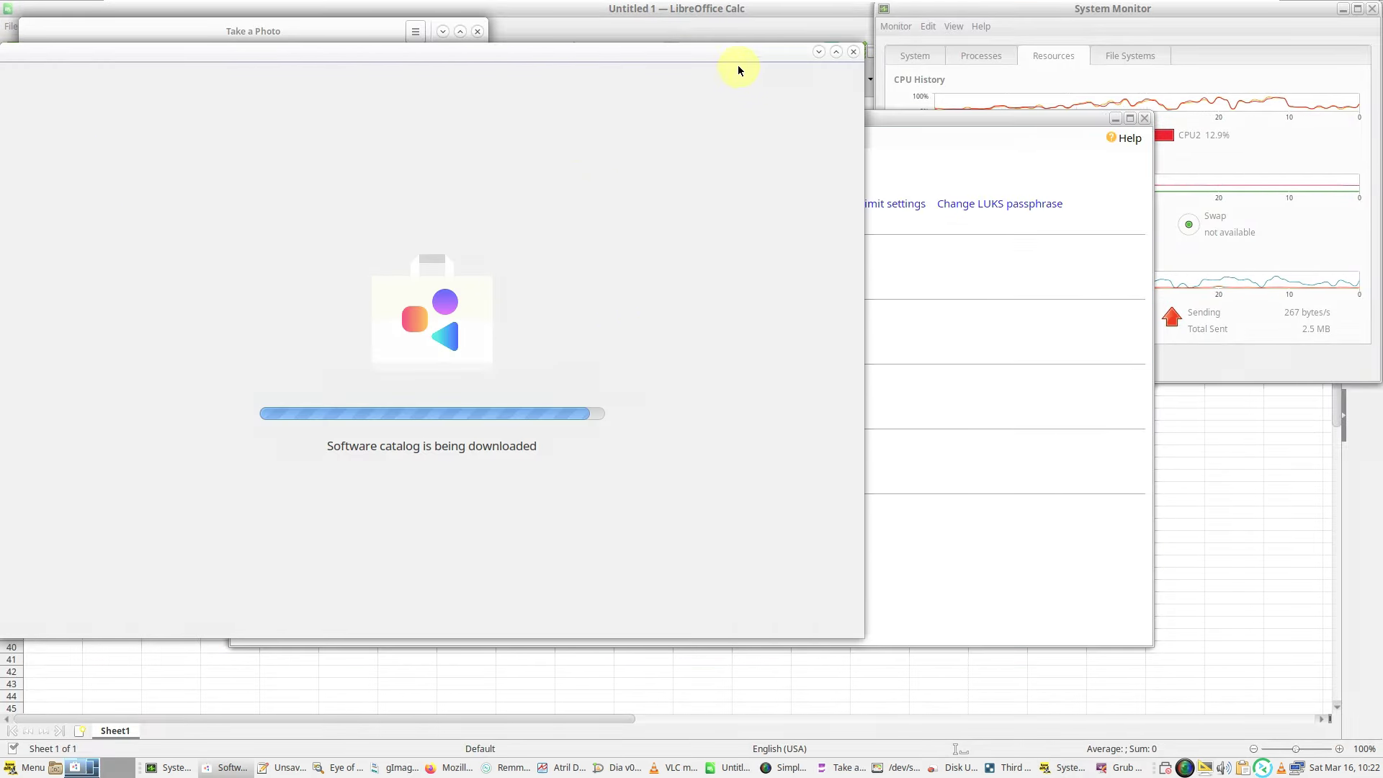
click(382, 30)
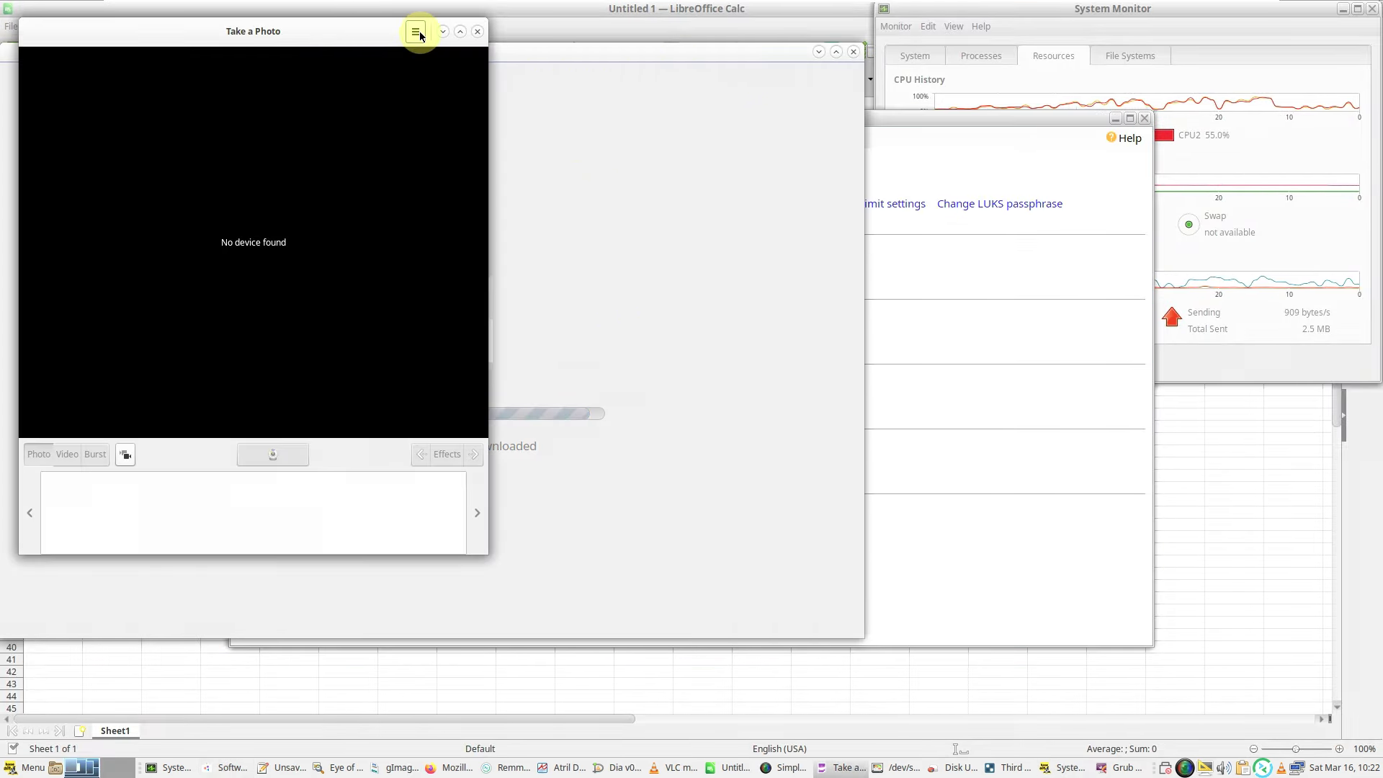
click(417, 32)
click(420, 149)
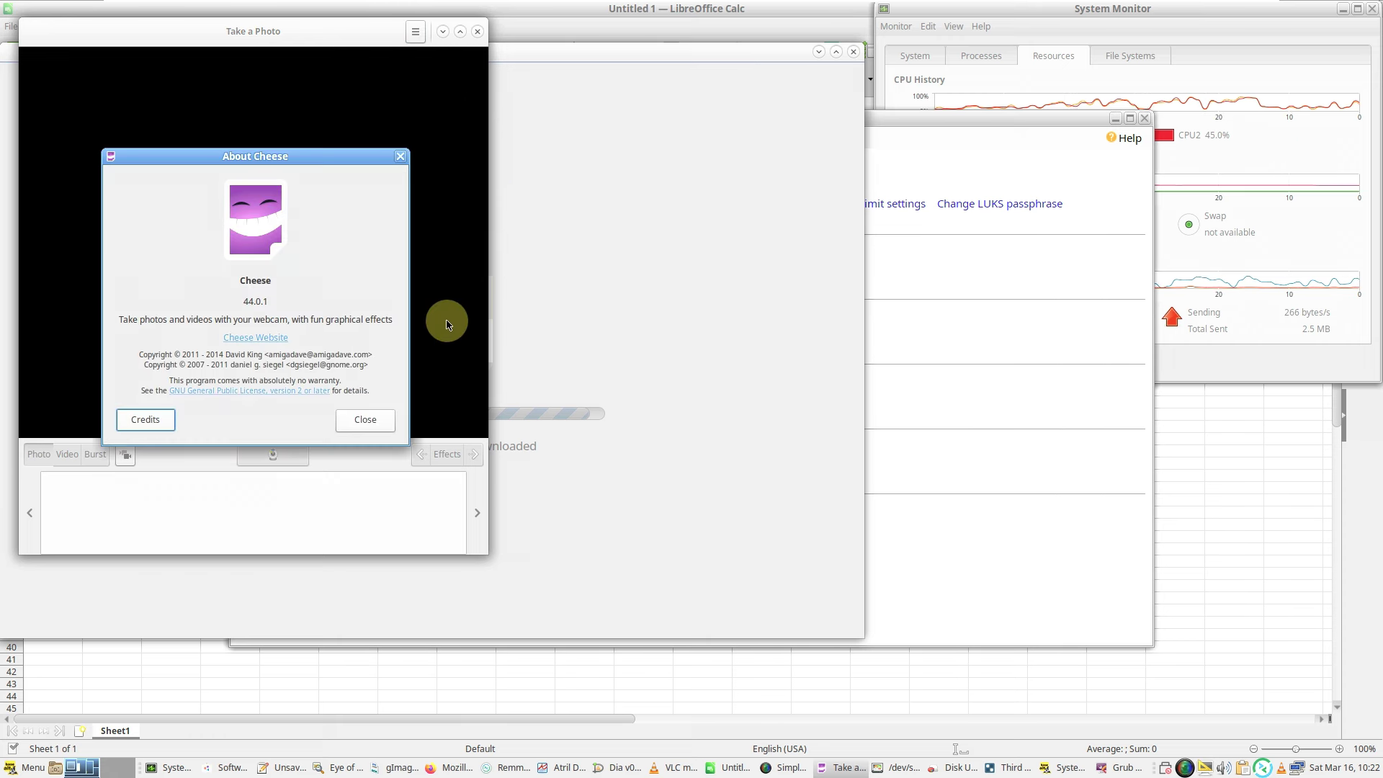
click(354, 425)
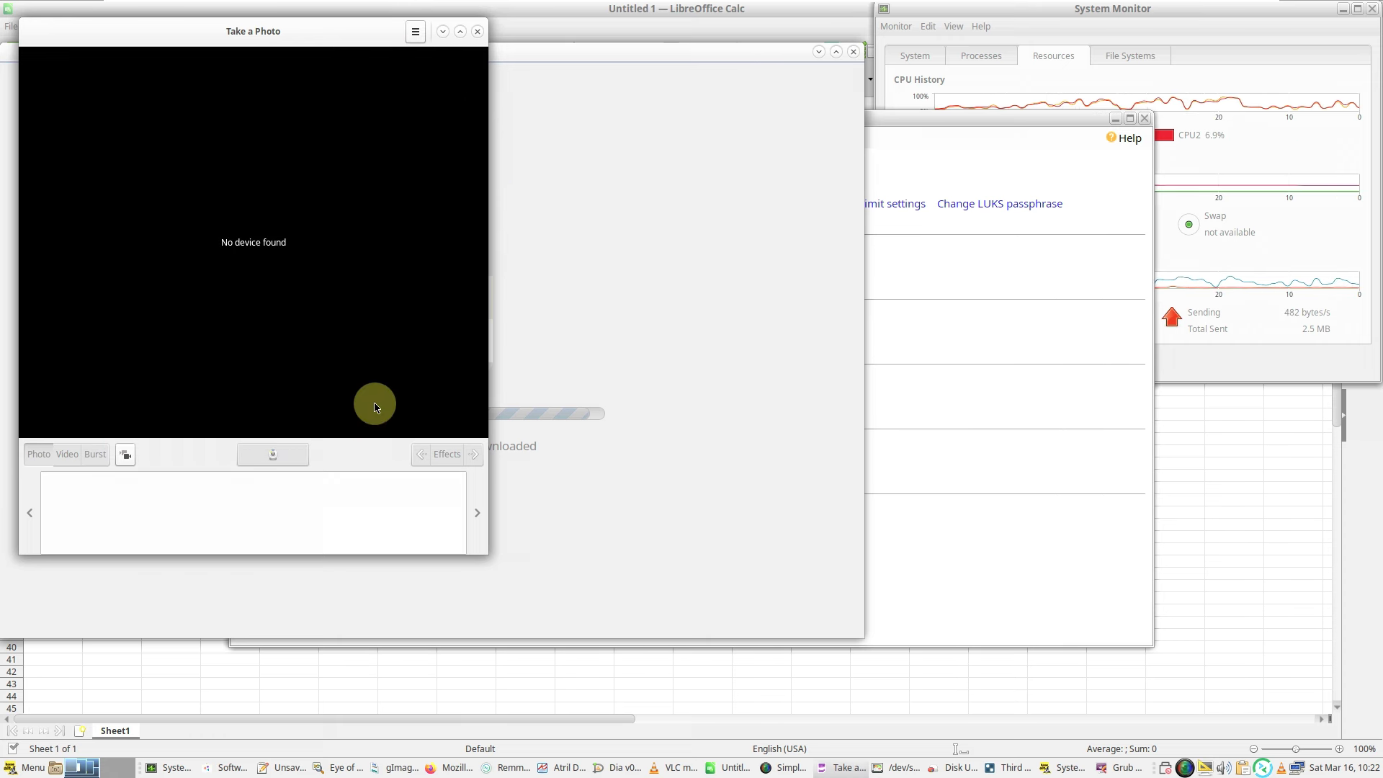
click(479, 32)
- Switch to LibreOffice Calc, check the LibreOffice version information, and exit LibreOffice
click(457, 23)
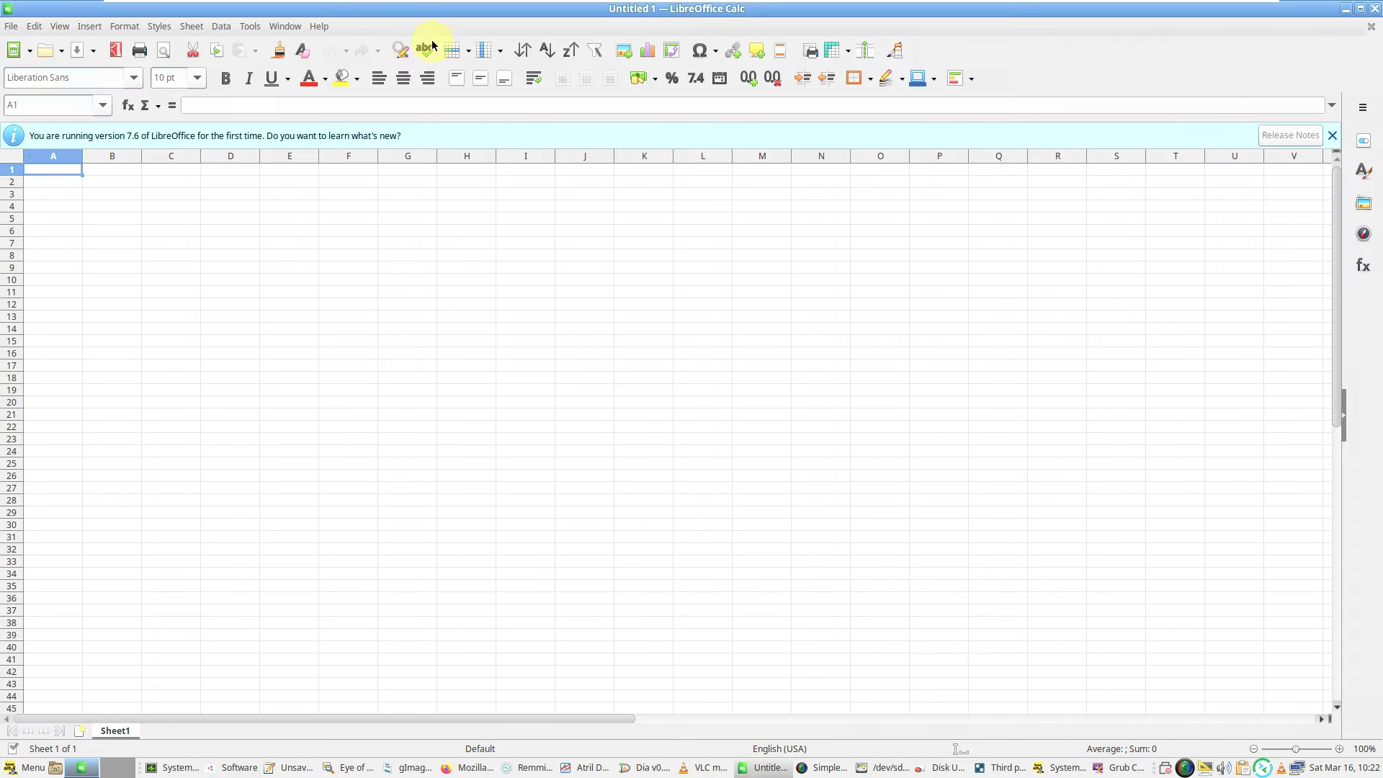
click(319, 26)
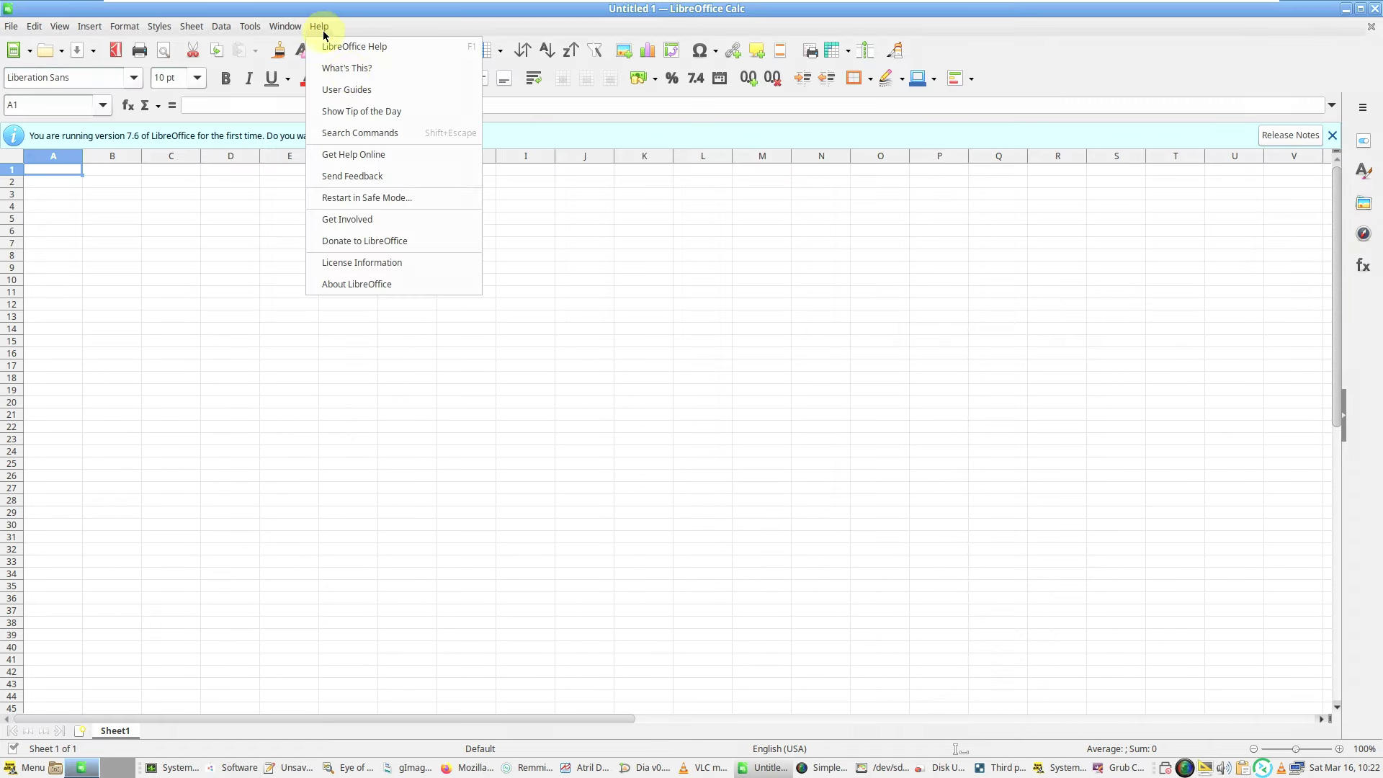
click(365, 285)
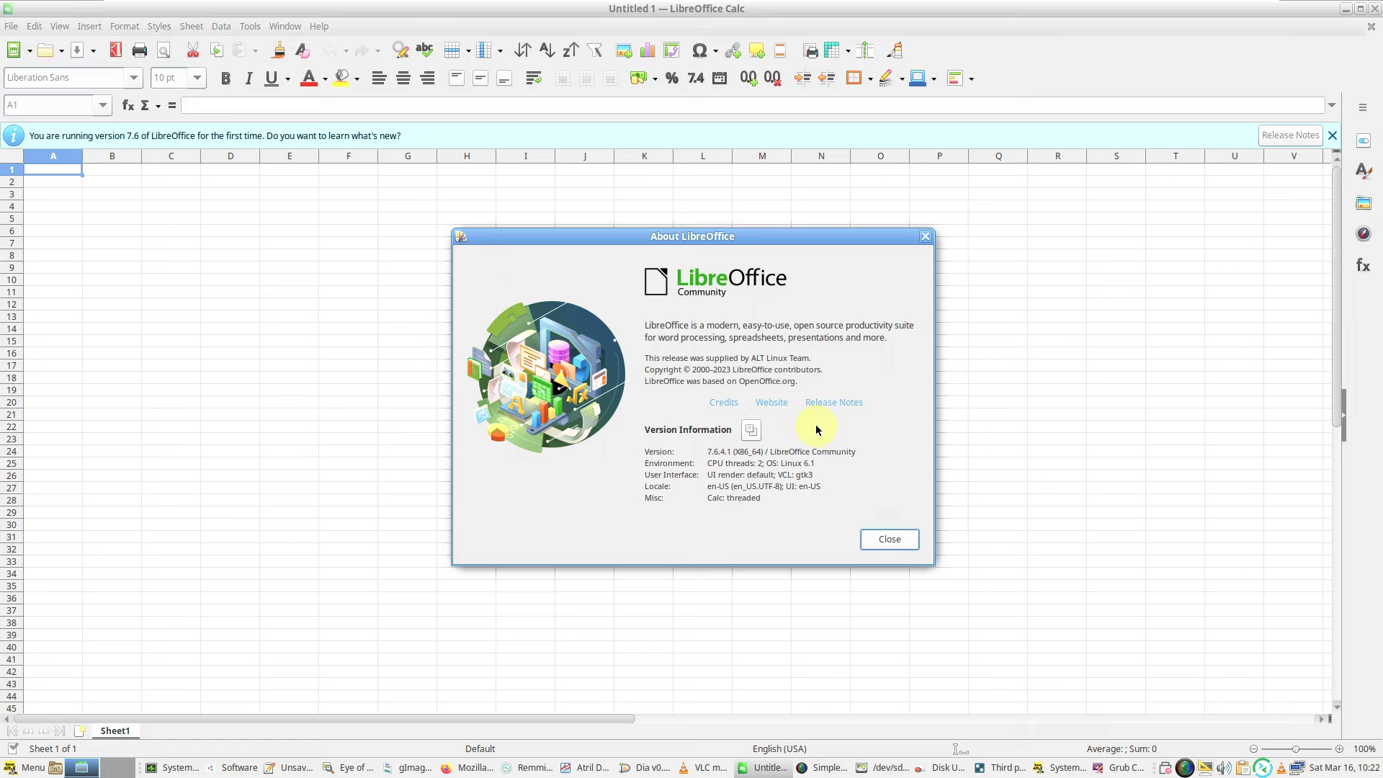
click(888, 540)
click(15, 33)
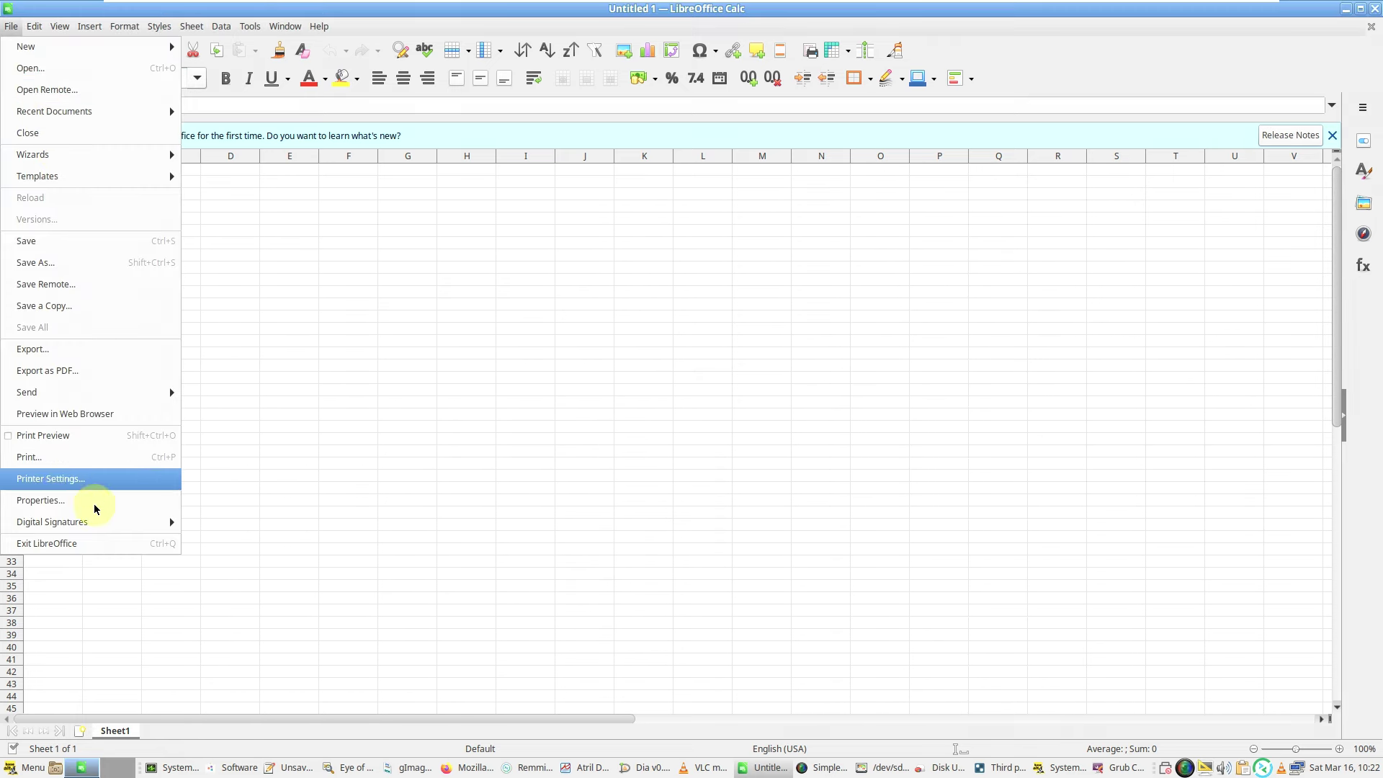
click(94, 543)
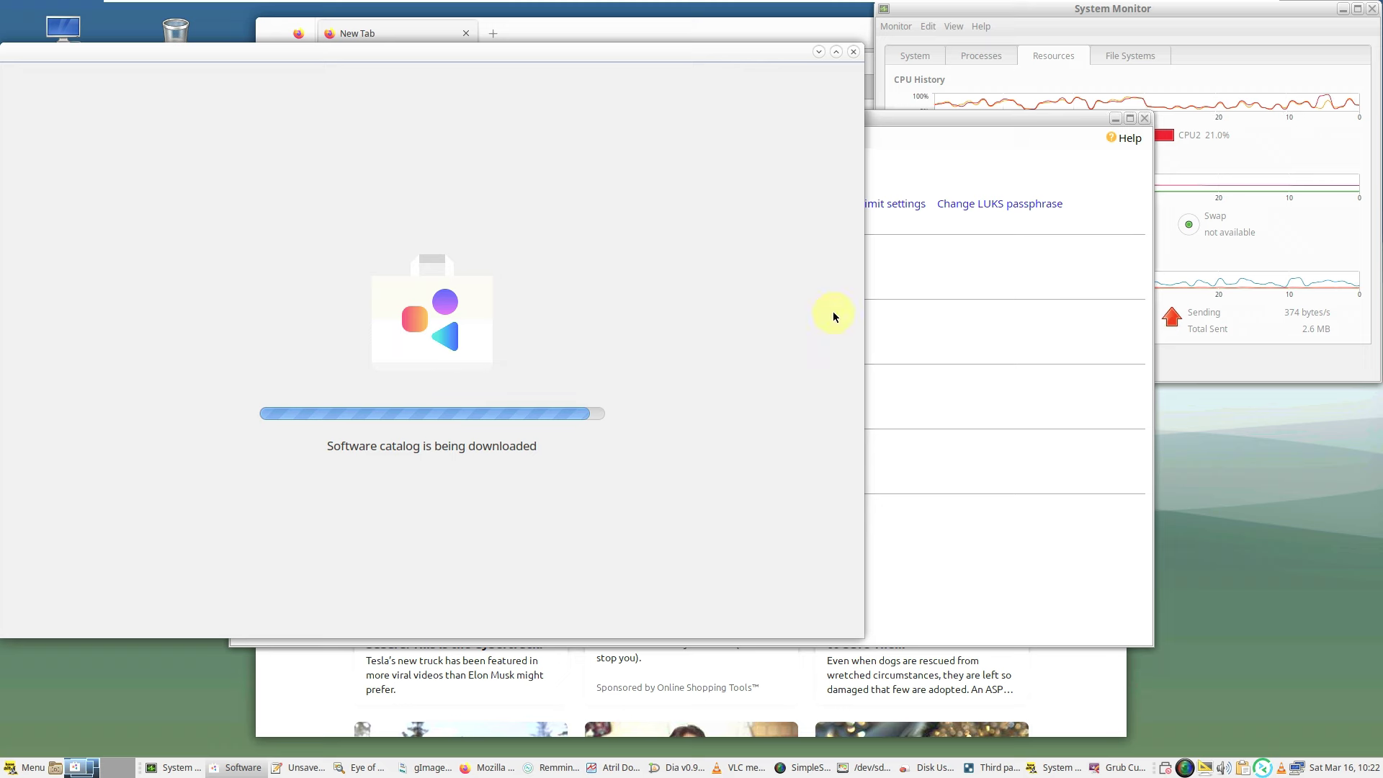
- Switch to Firefox, view its version in the About Firefox information, and close the browser
click(540, 34)
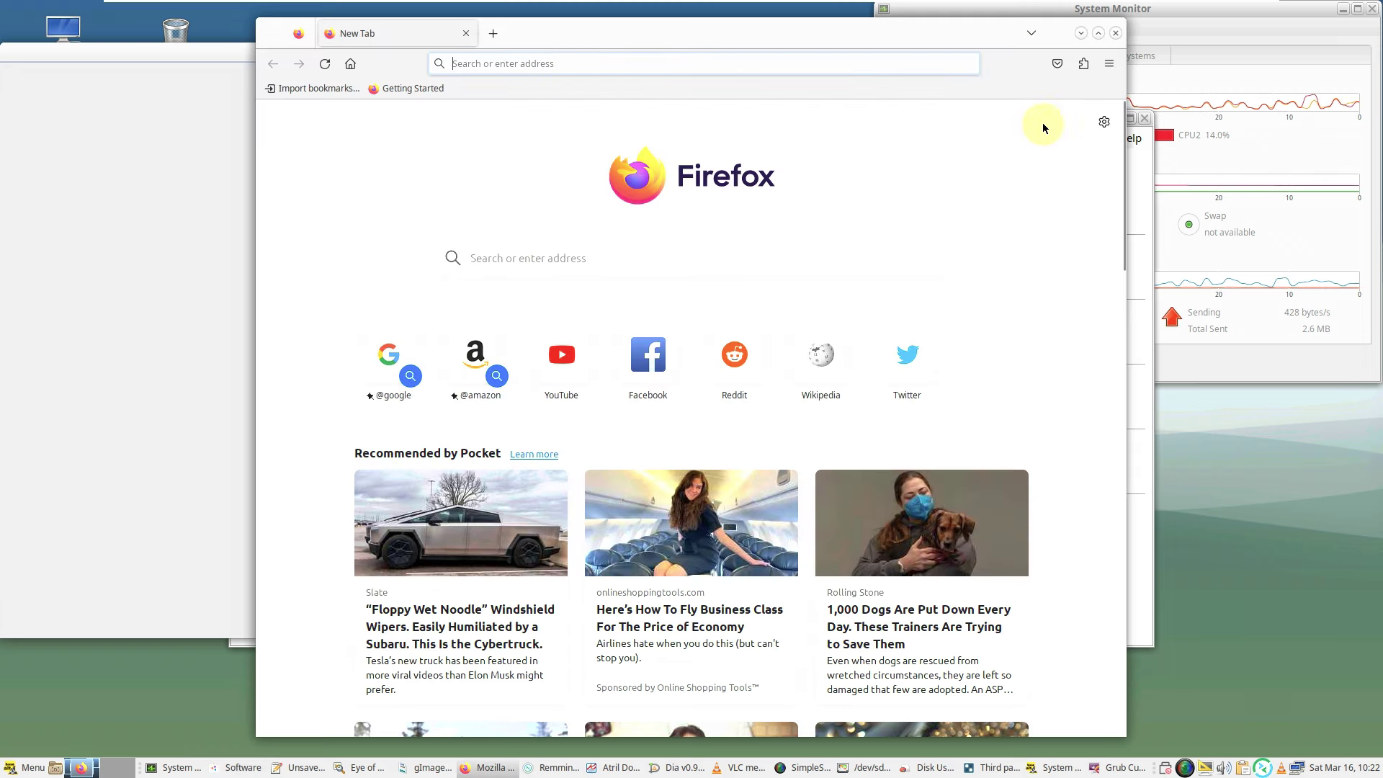
click(1110, 64)
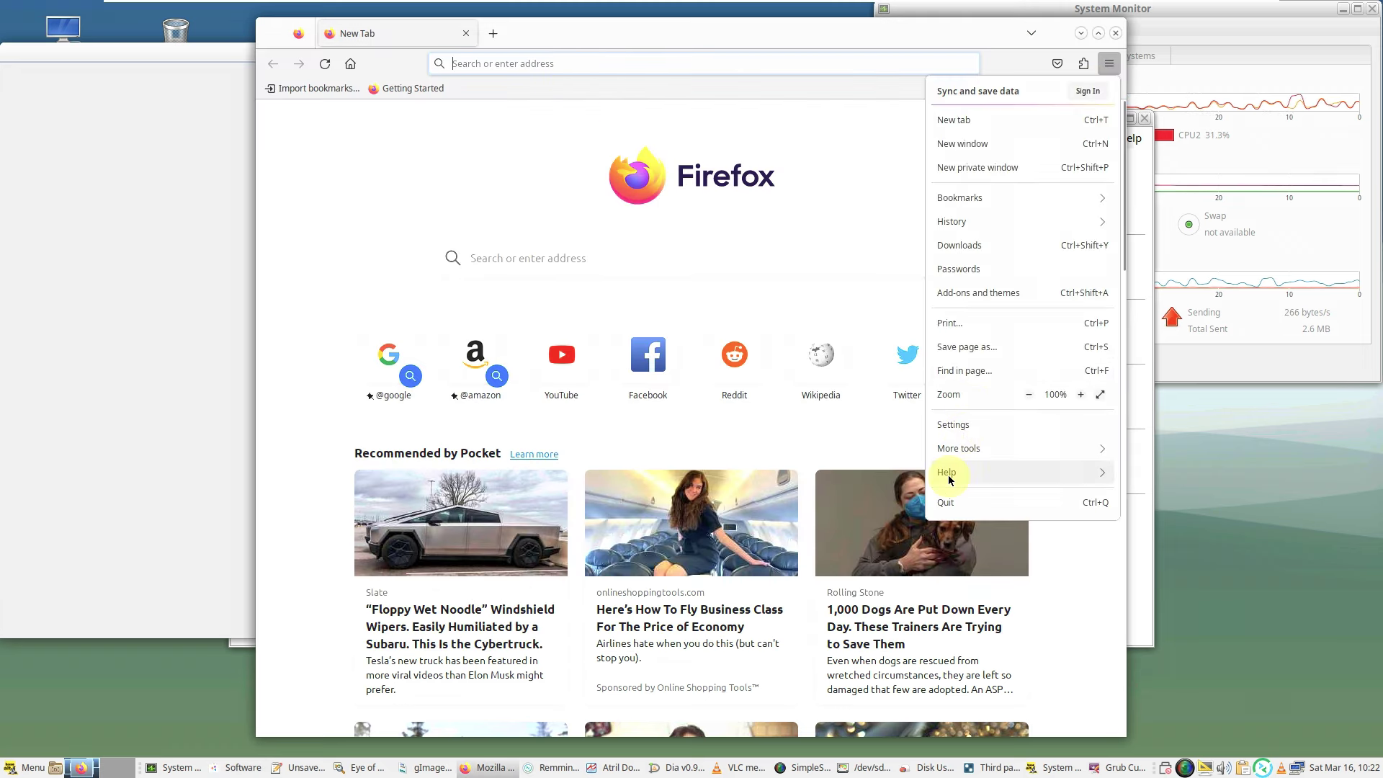
click(948, 473)
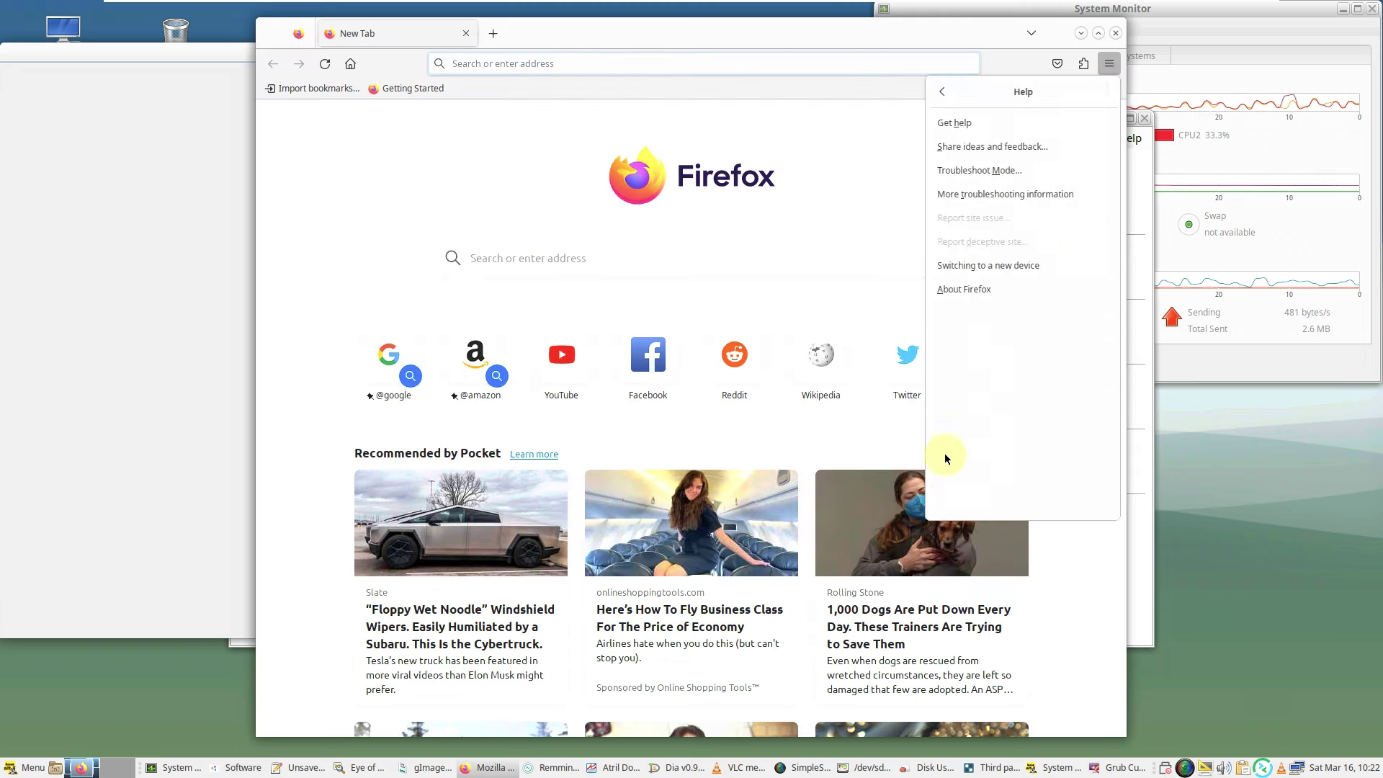
click(974, 291)
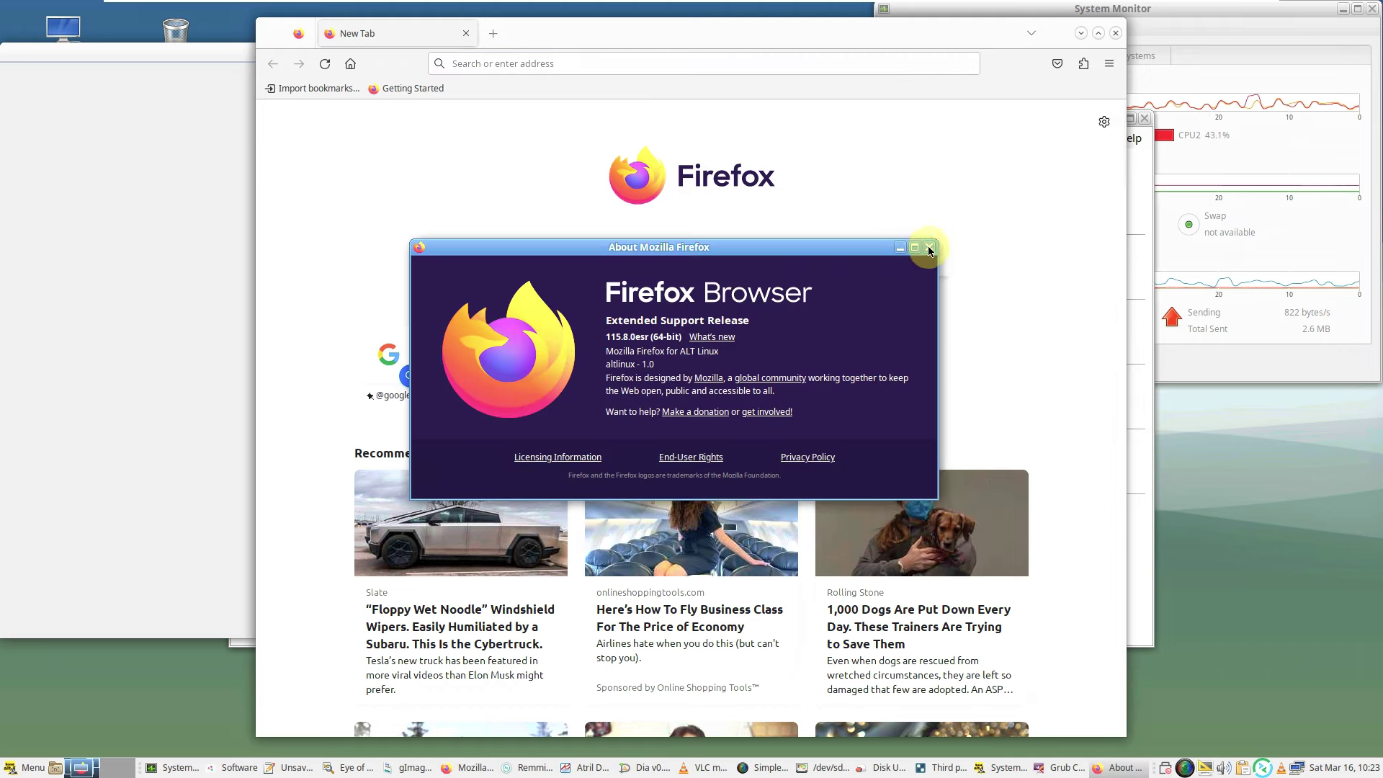
click(929, 247)
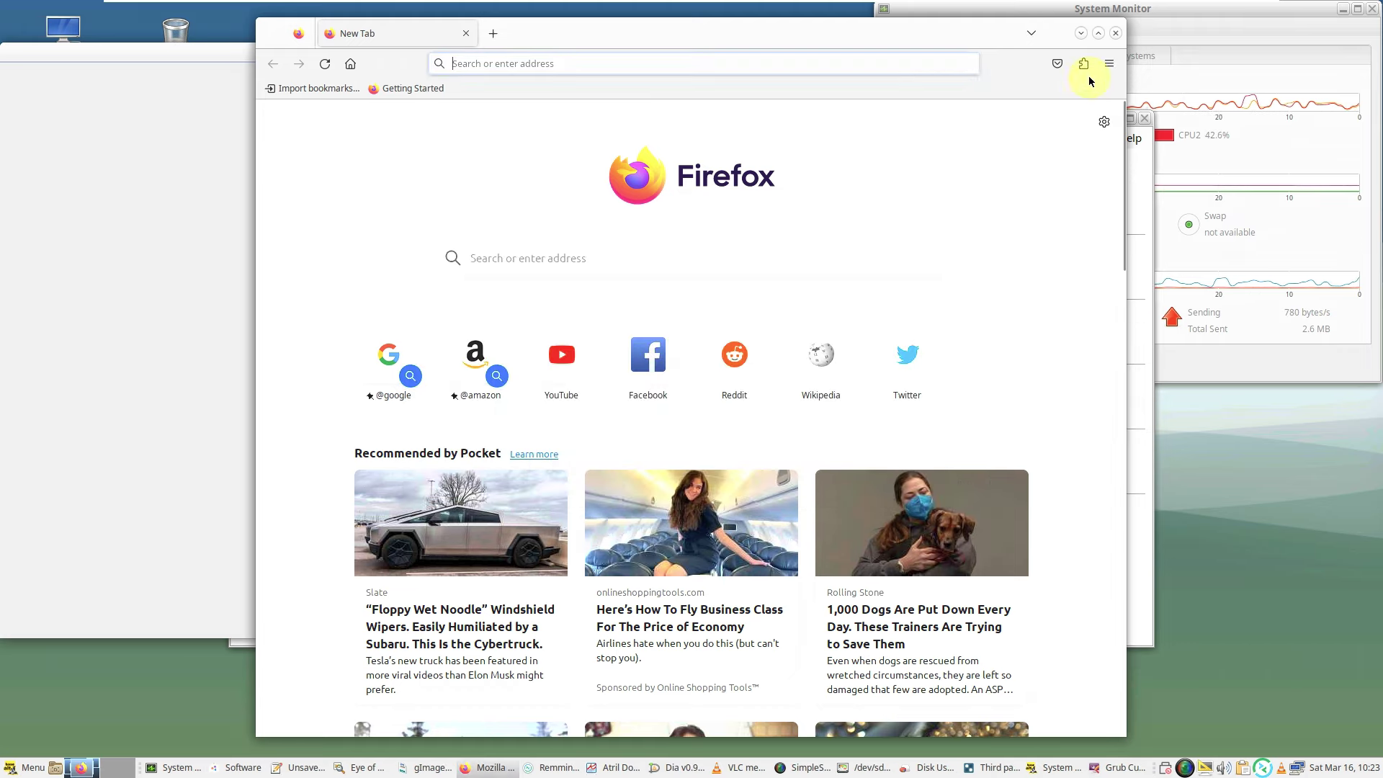
click(1115, 34)
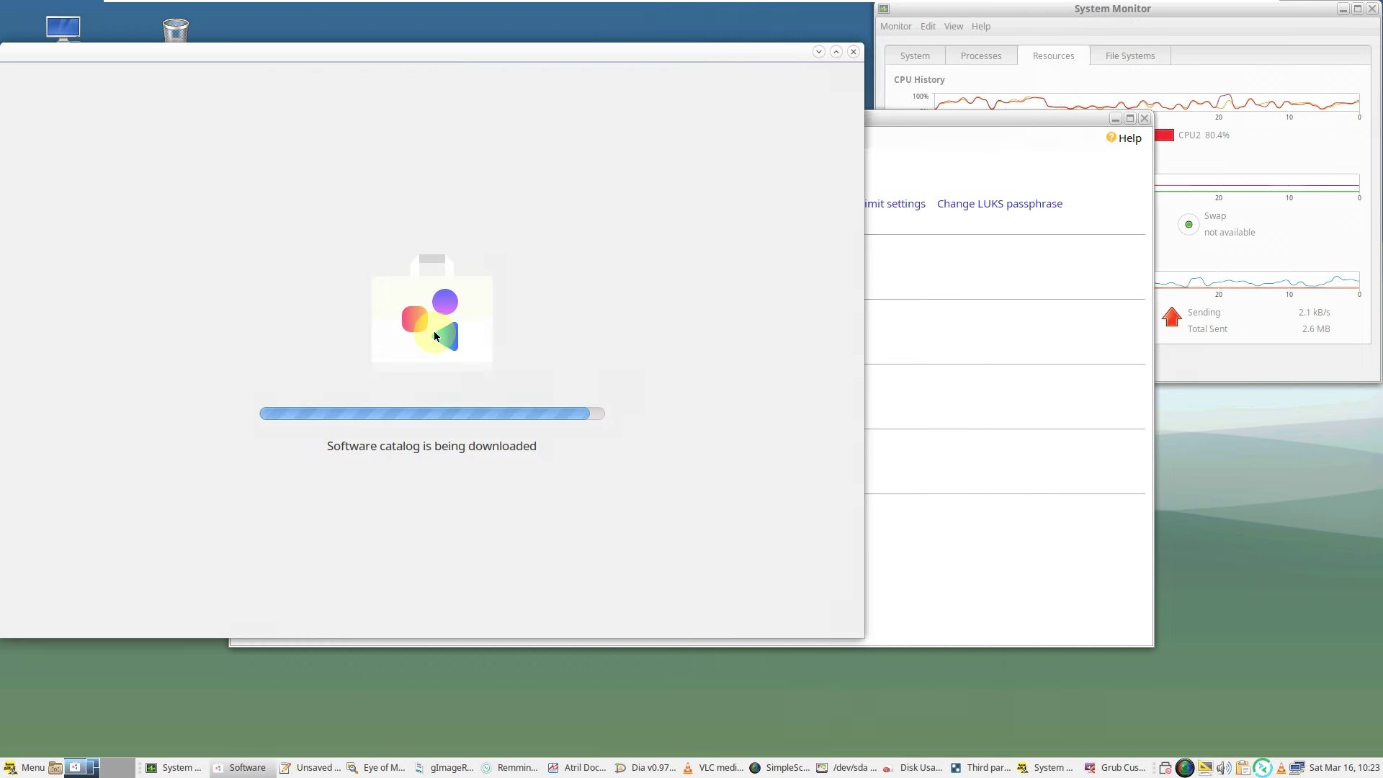
- Minimize the Software window, switch to Pluma to check its version information, and close Pluma
click(222, 766)
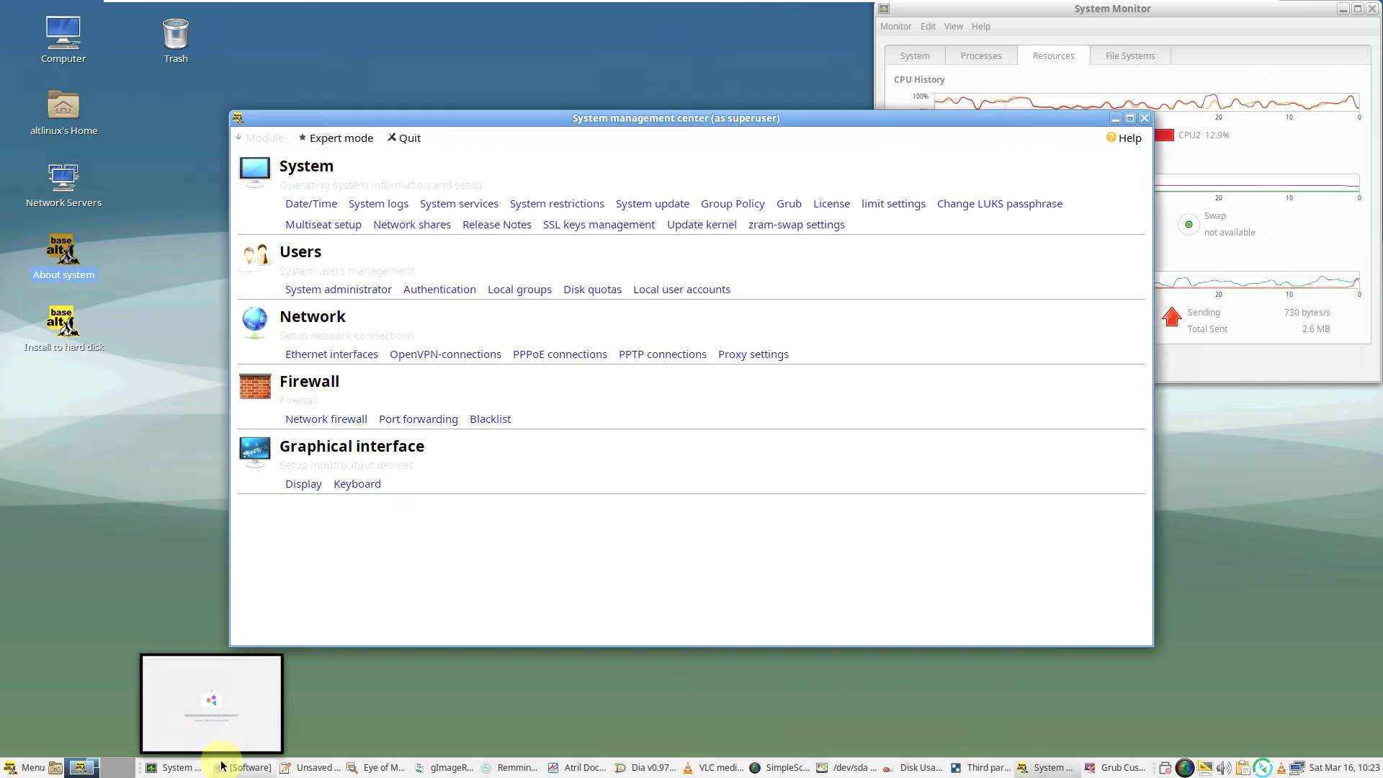
click(311, 766)
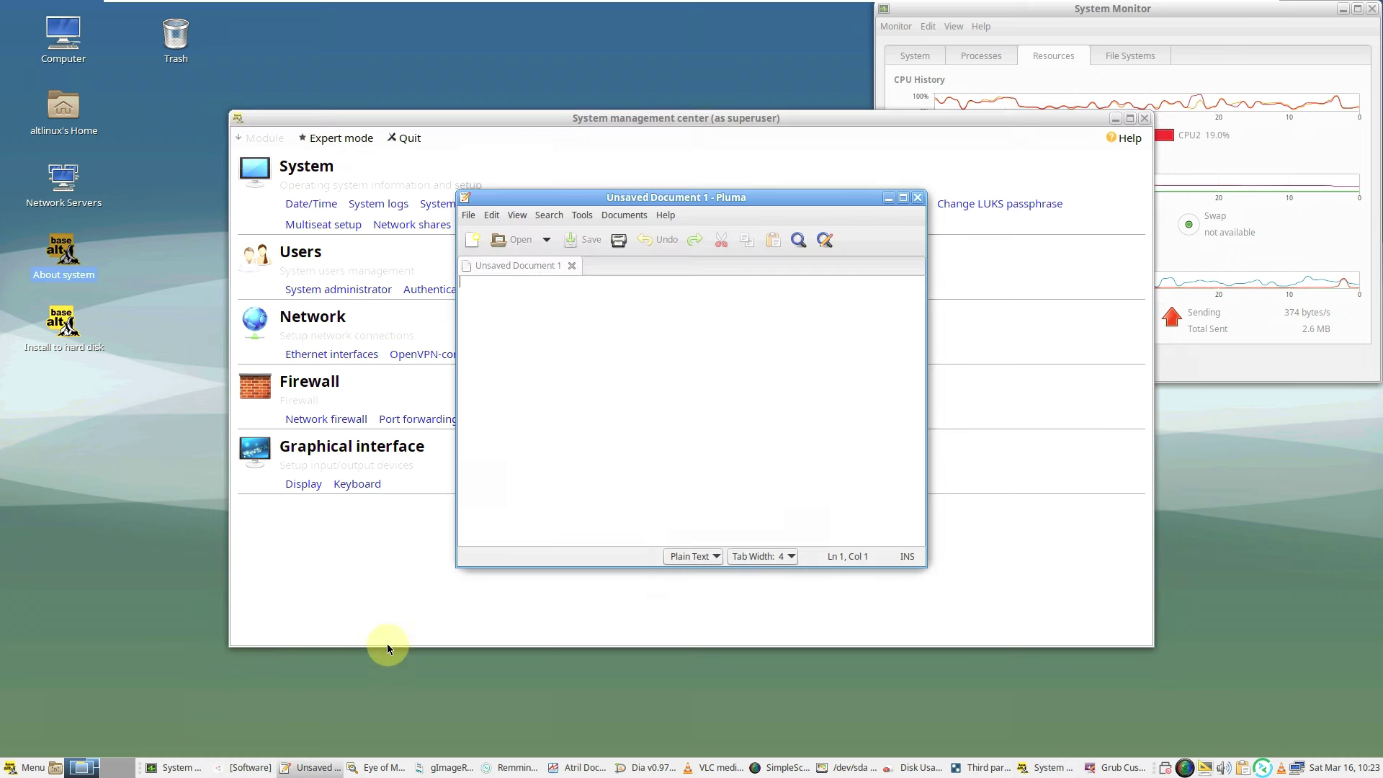
click(663, 215)
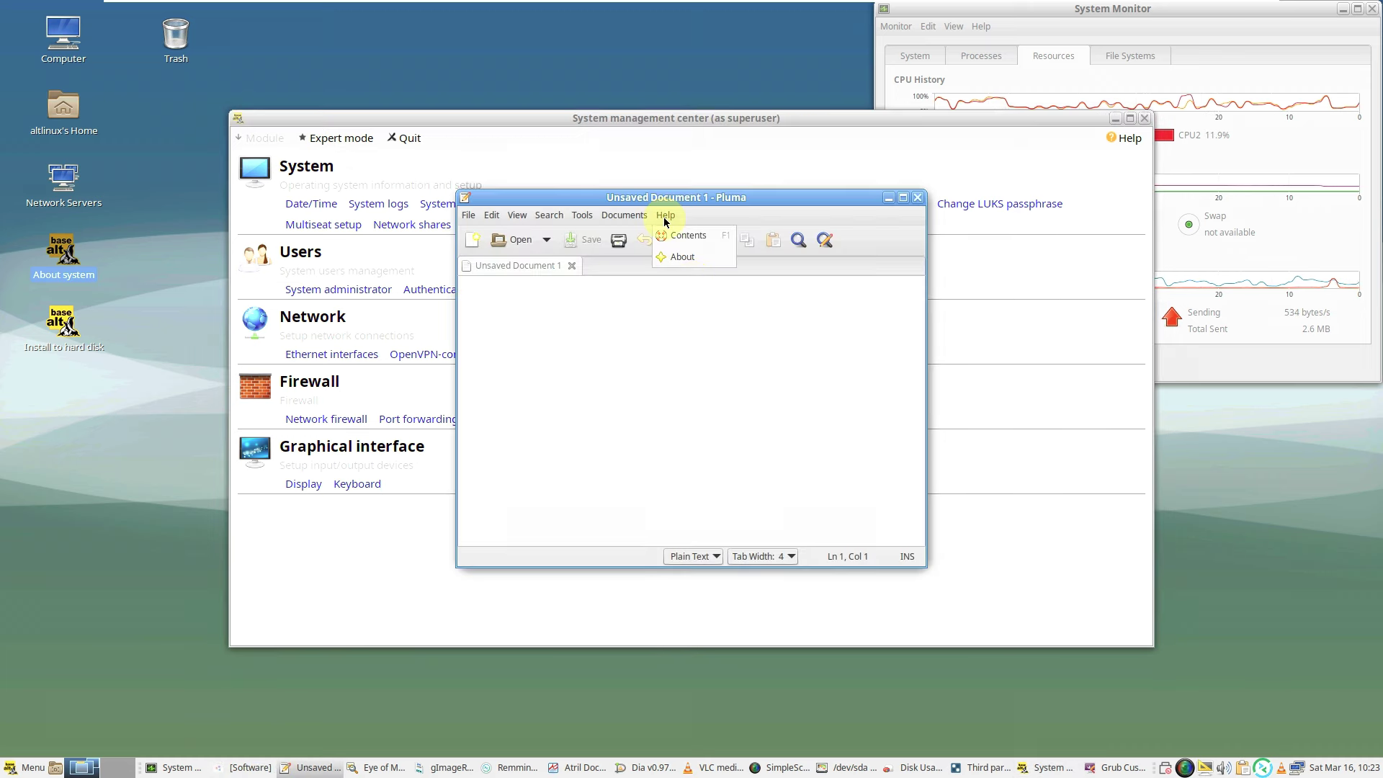
click(690, 259)
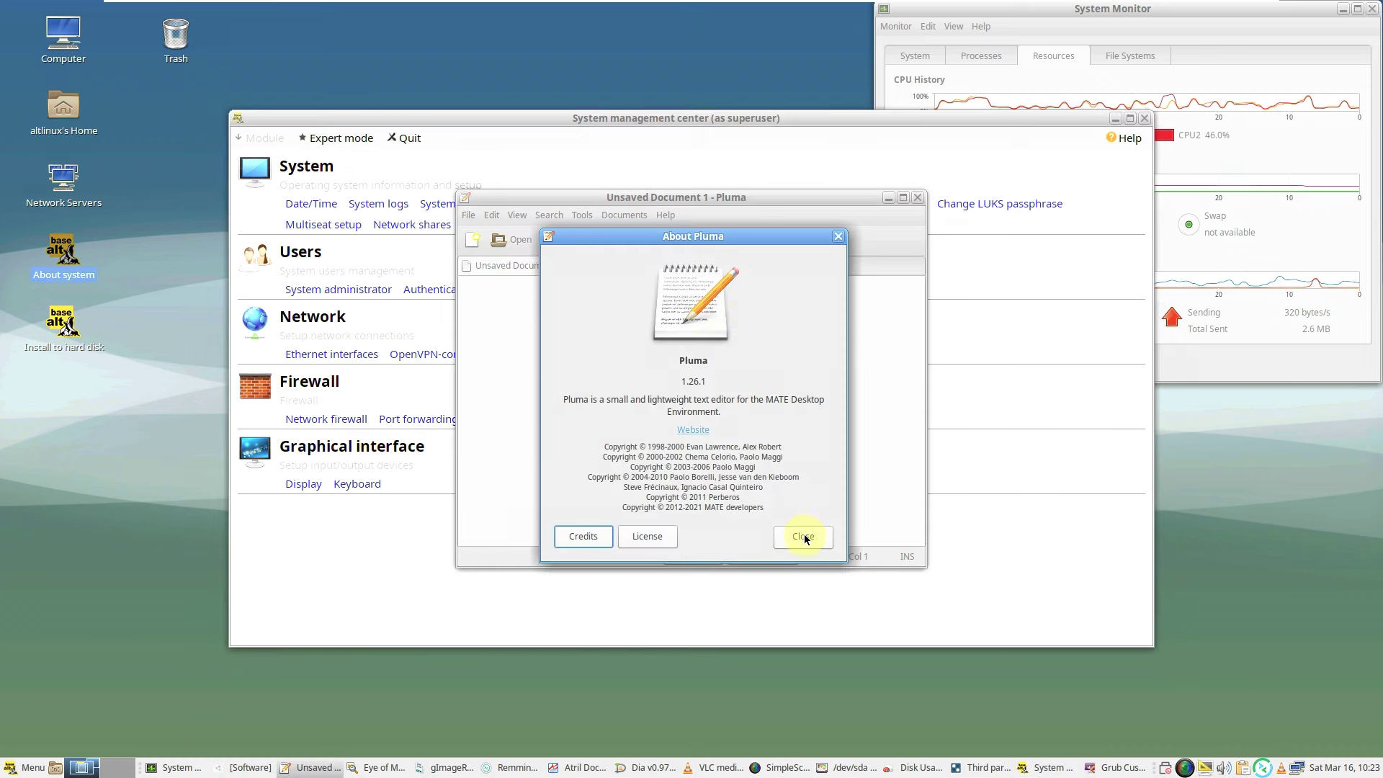
click(803, 537)
click(916, 197)
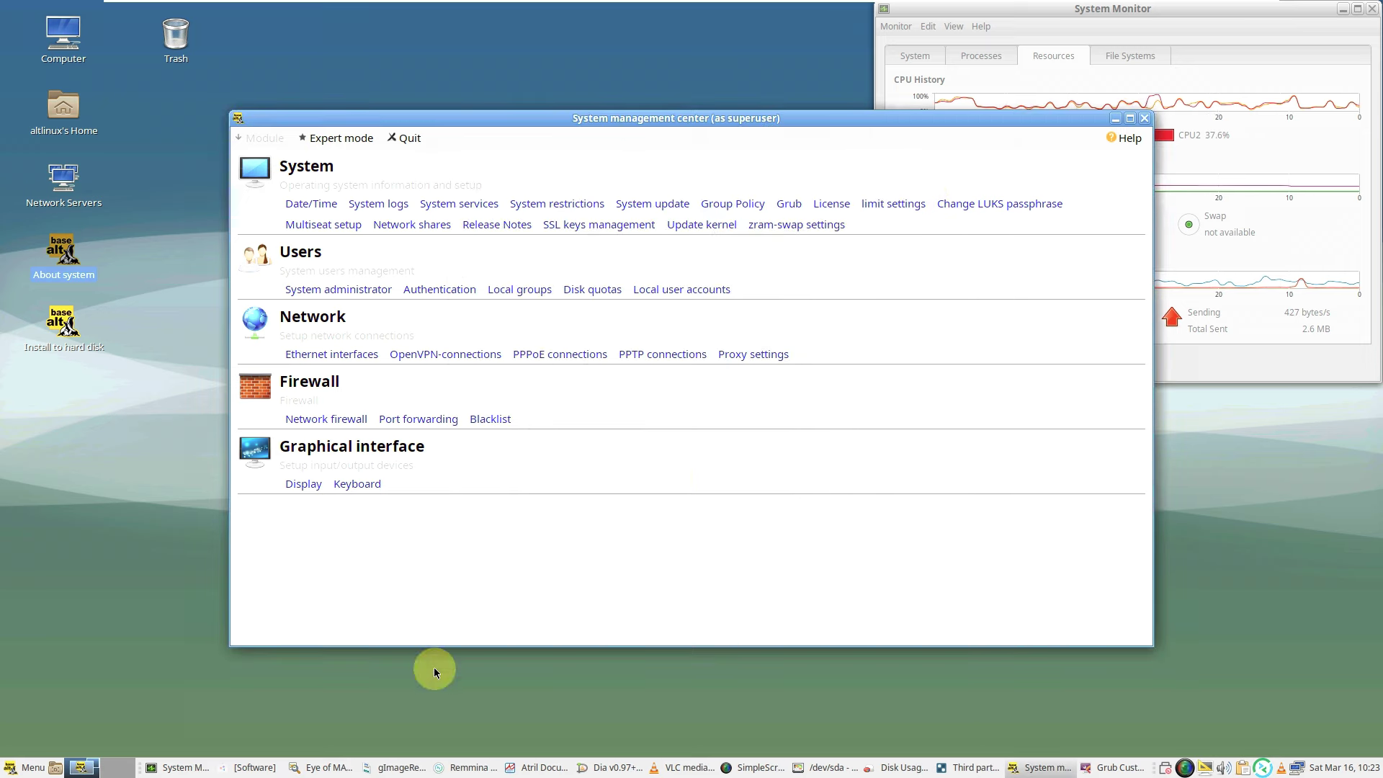
- Restore the Software window, switch to Eye of MATE to check its version information, and close the image viewer
click(253, 767)
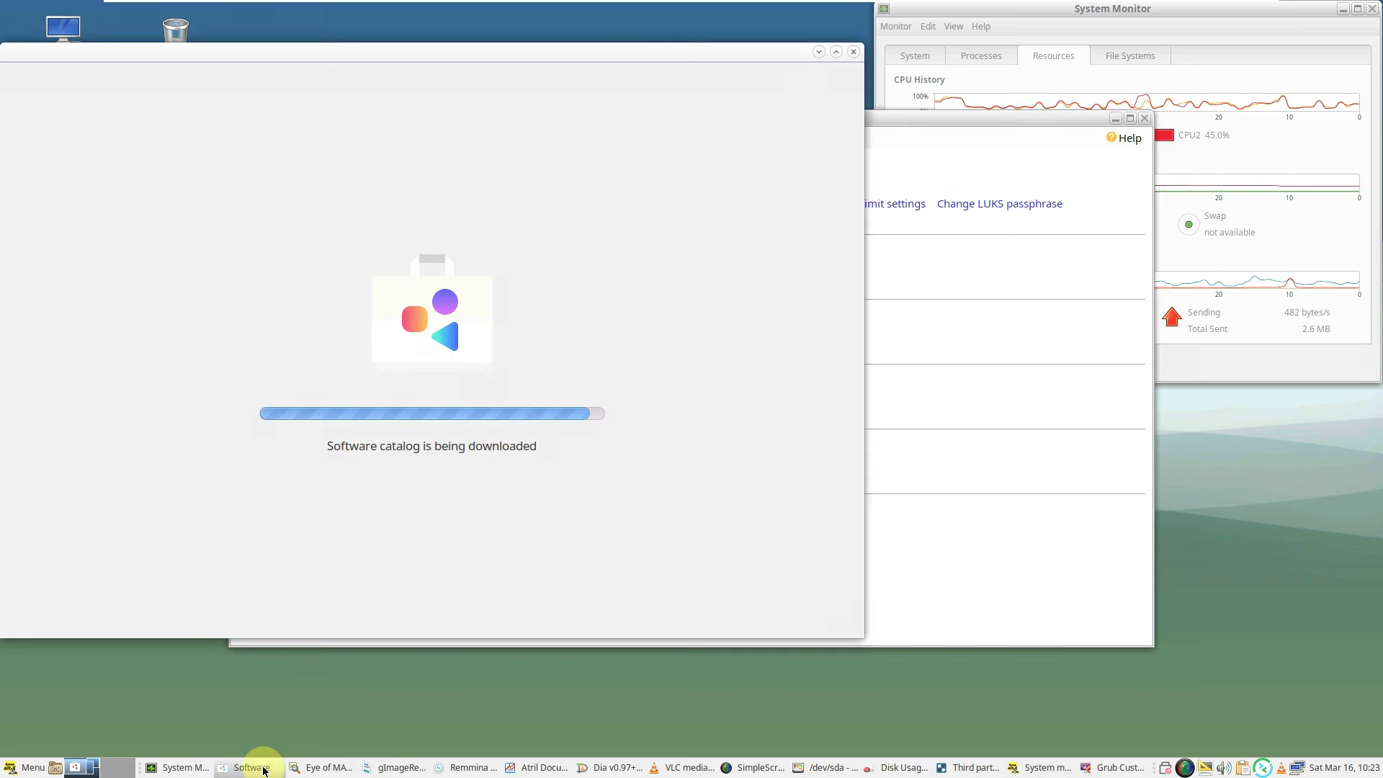
click(322, 765)
click(618, 243)
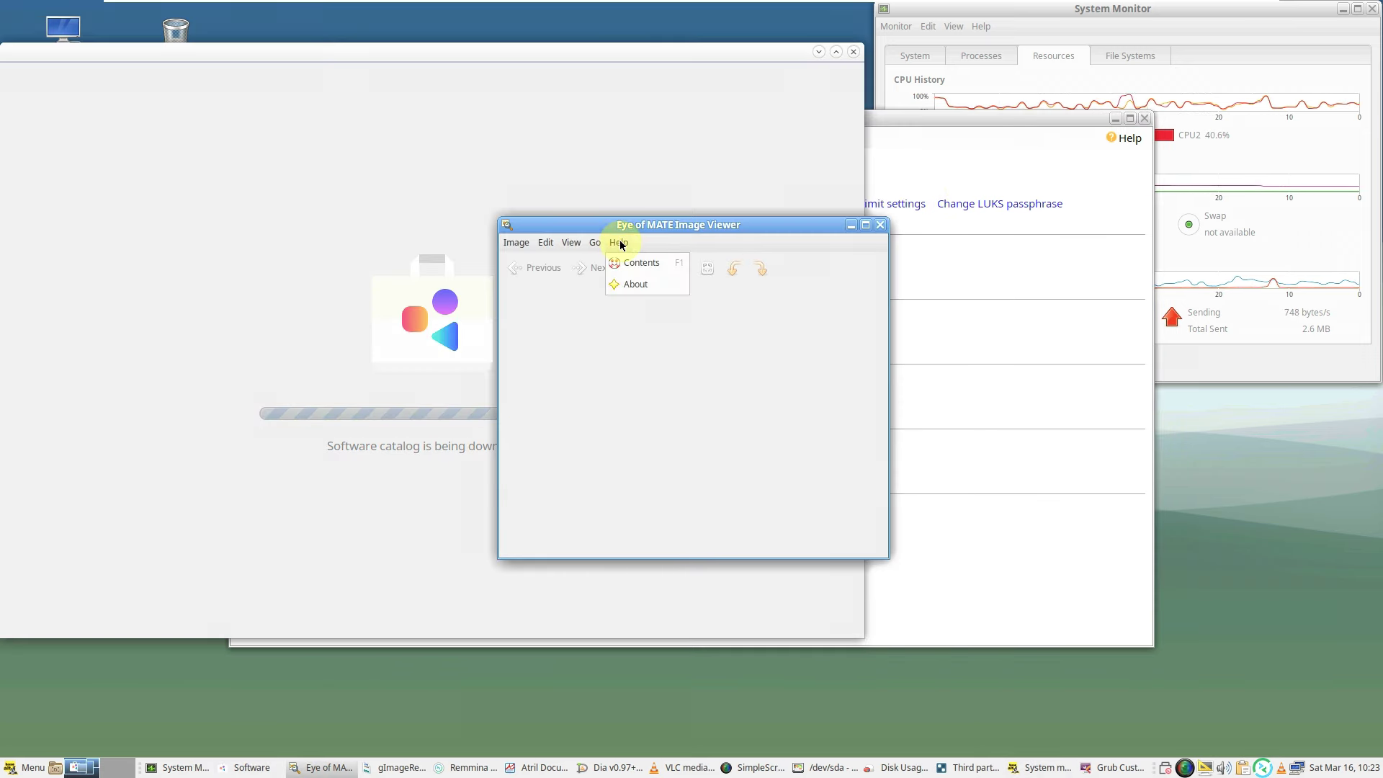
click(626, 286)
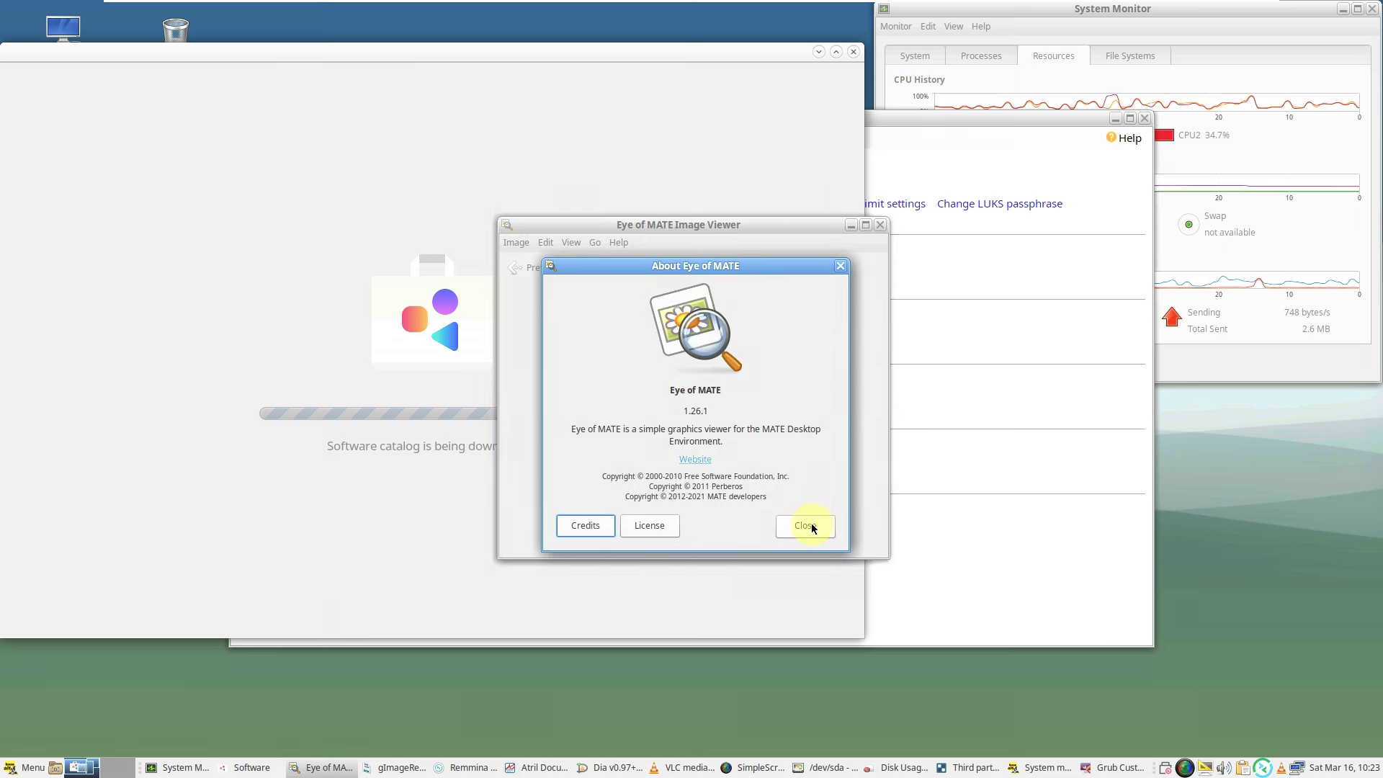
click(808, 525)
click(879, 225)
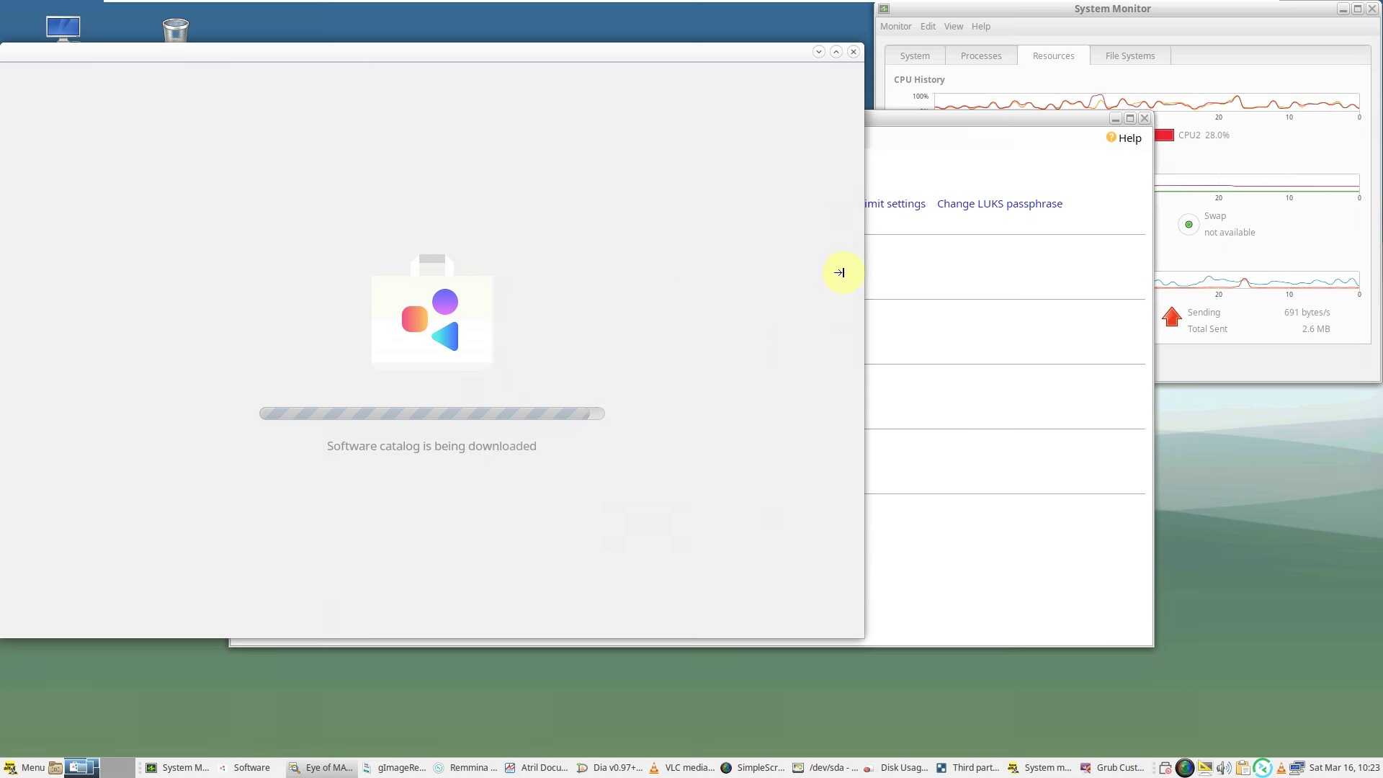
- Switch to the Dia diagram editor, check its version information, and close Dia
click(558, 765)
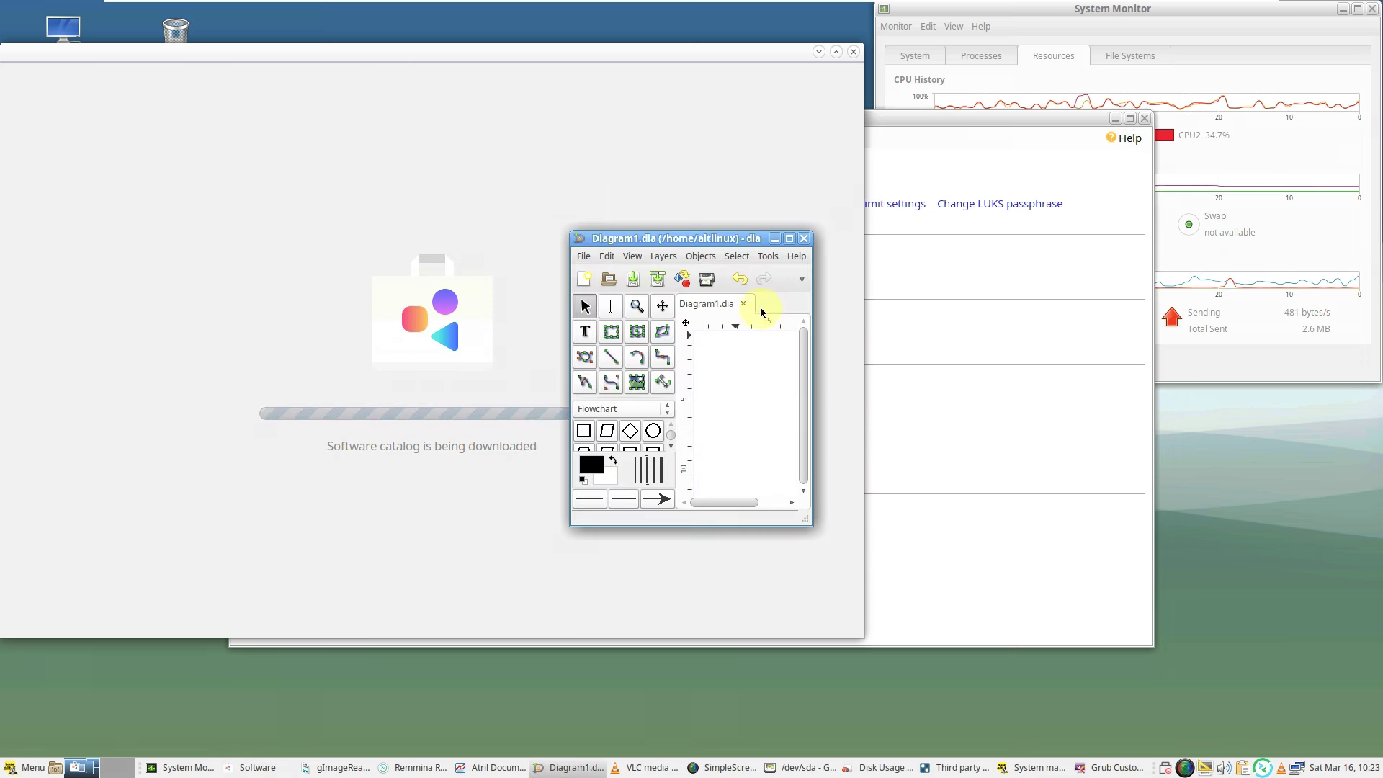
click(798, 257)
click(803, 302)
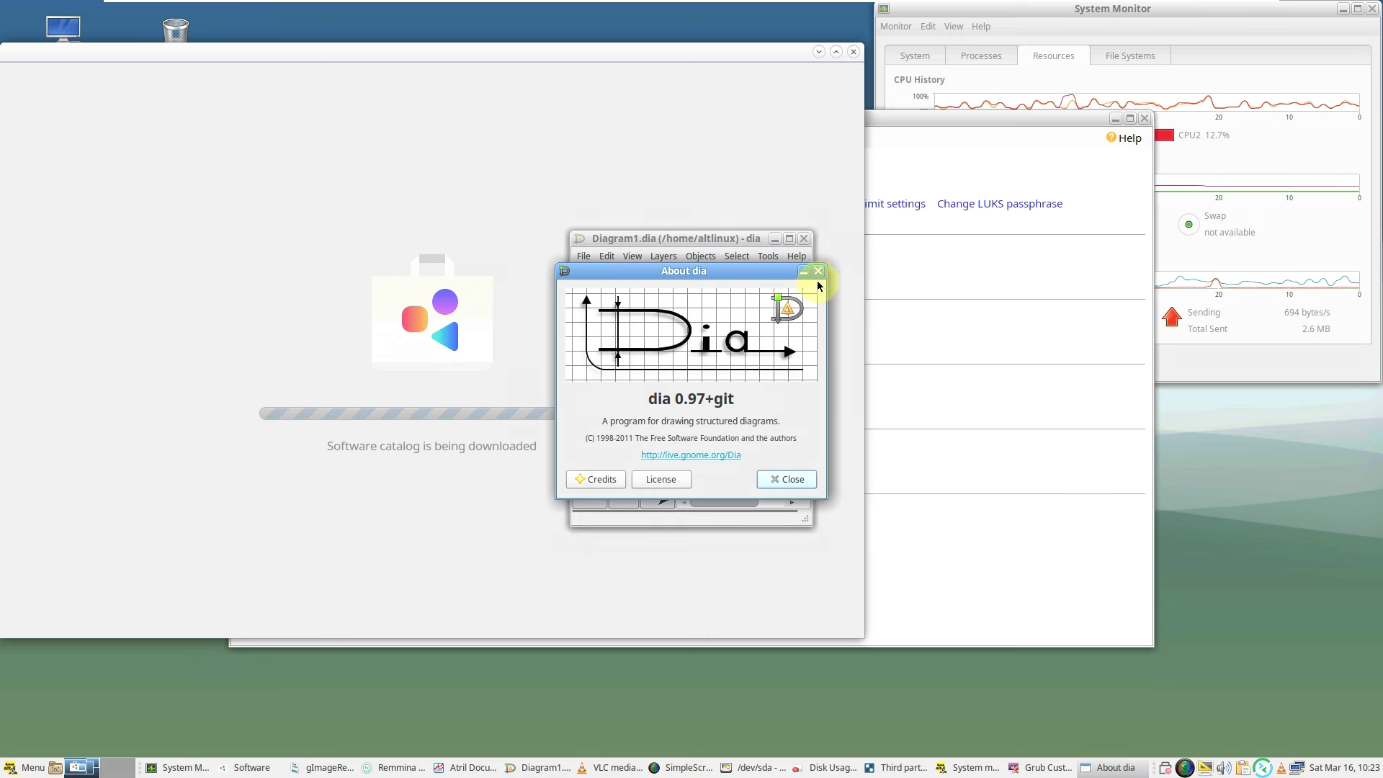
click(819, 272)
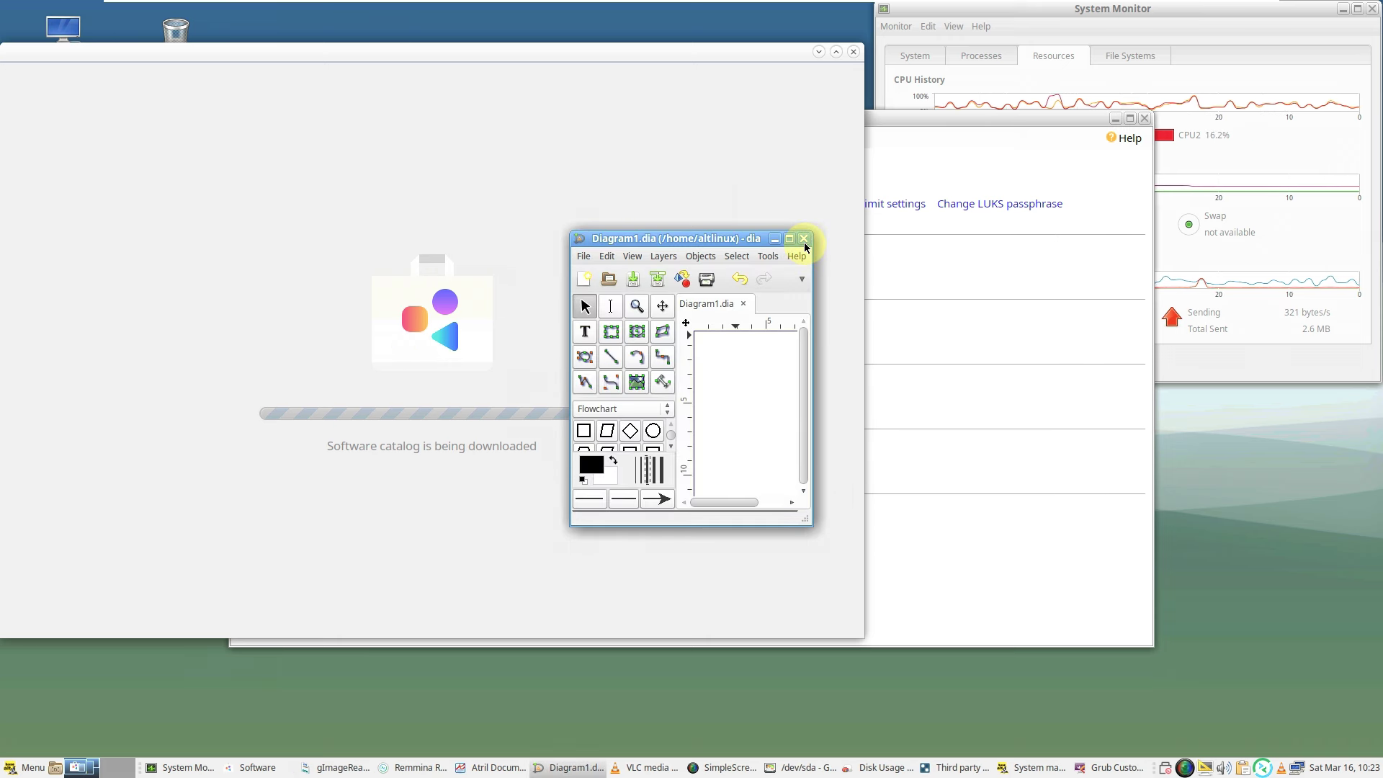
click(803, 239)
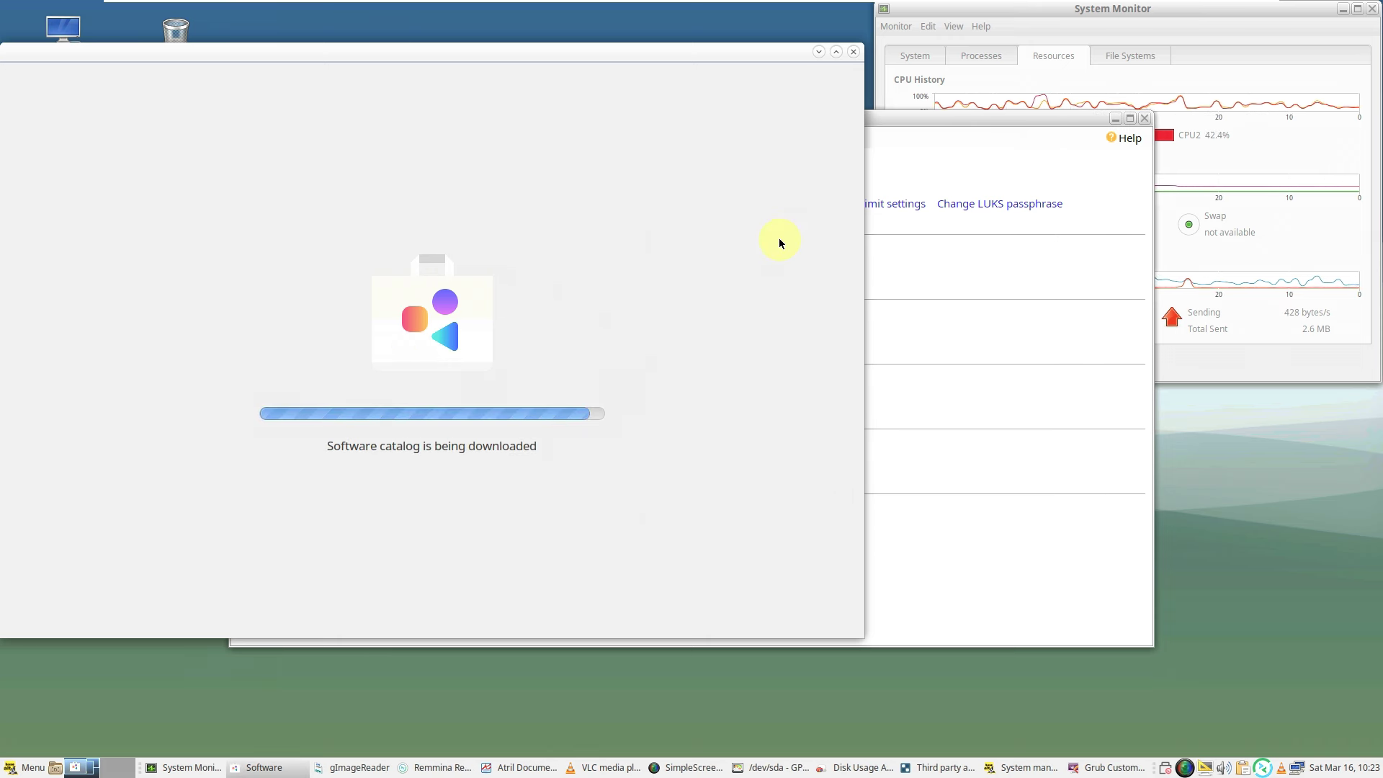
- Switch to VLC media player, view its About information, and close the player
click(607, 766)
click(788, 506)
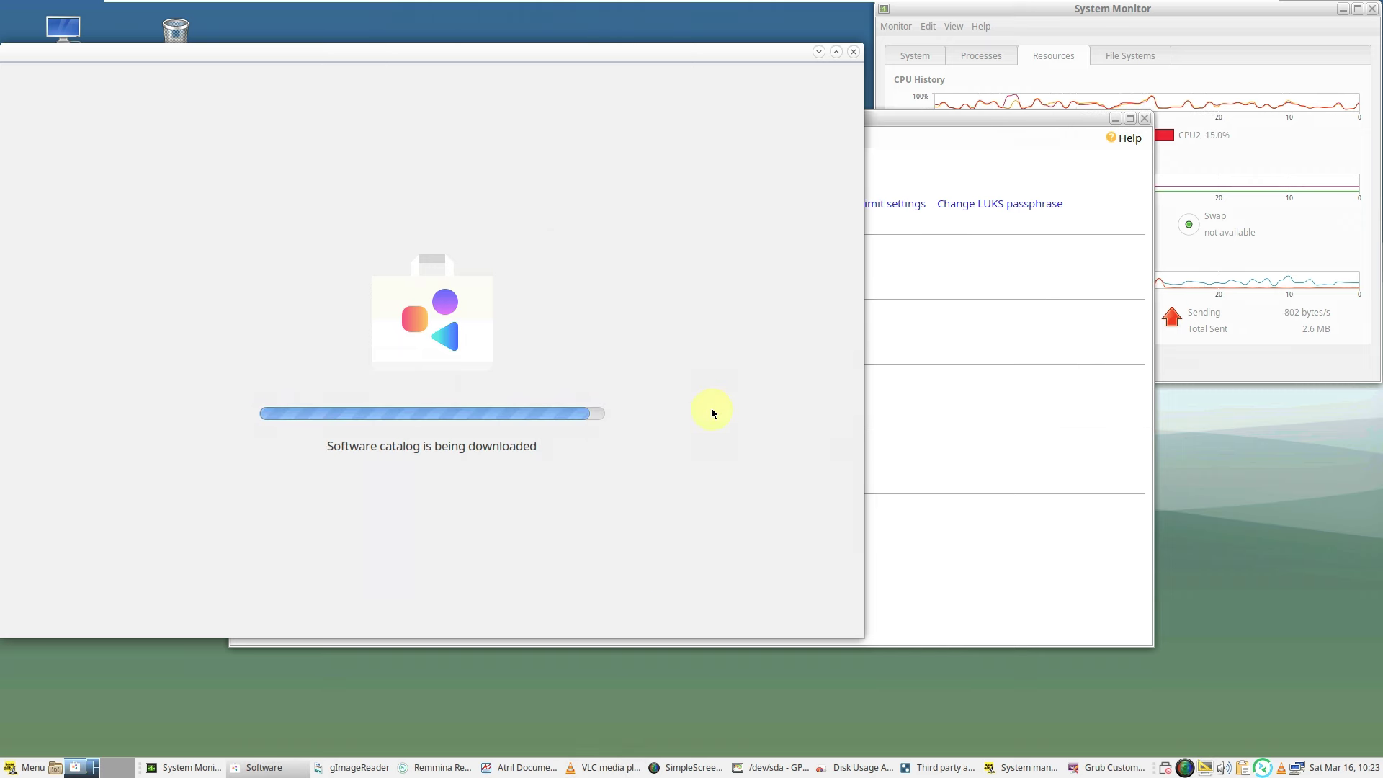
click(601, 763)
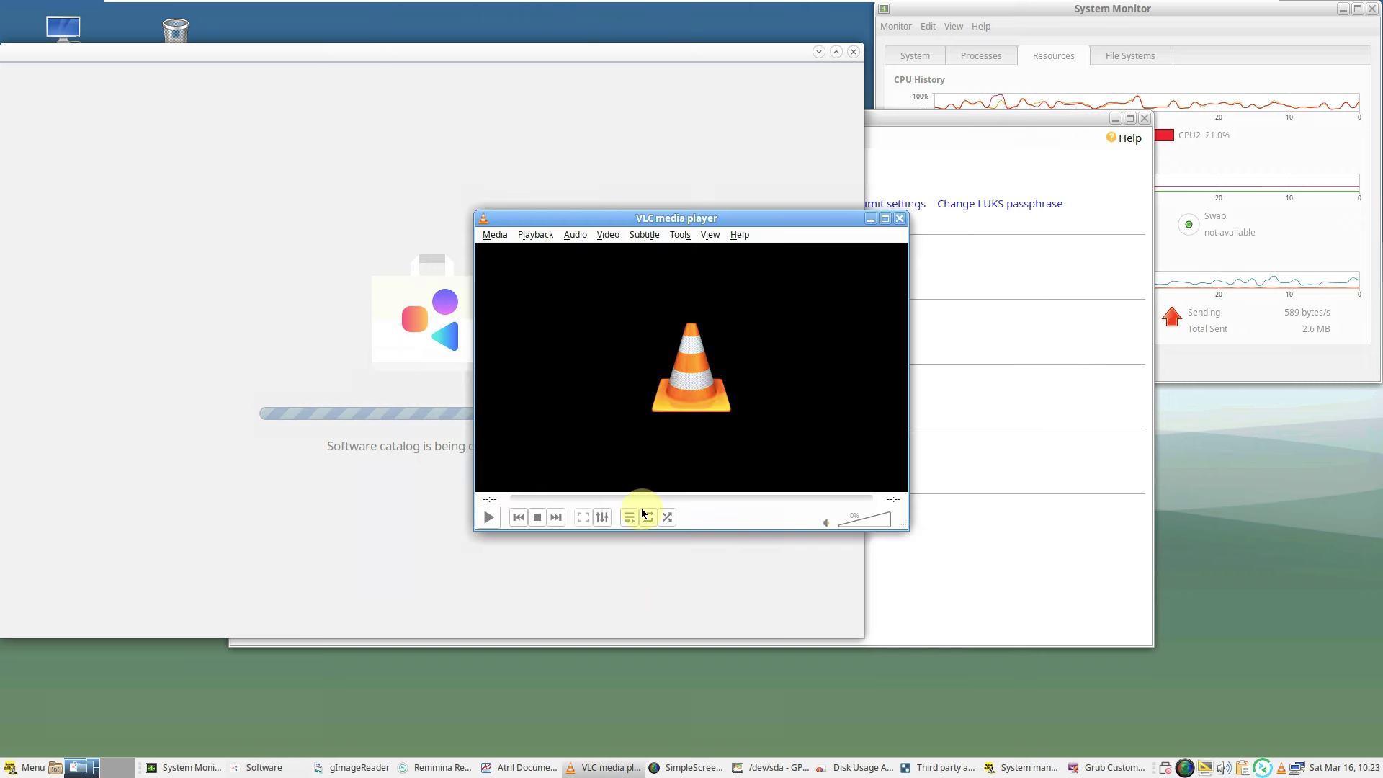
click(742, 234)
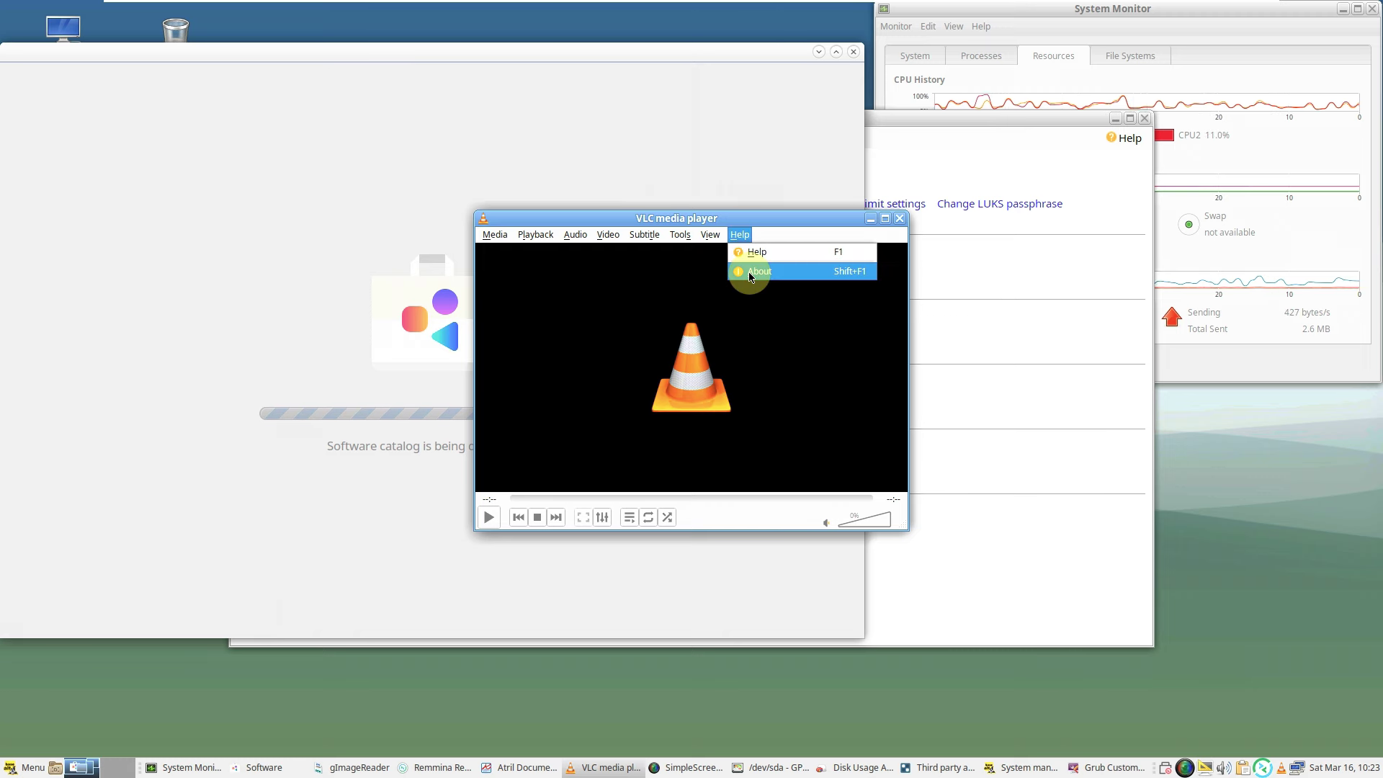
click(750, 273)
click(950, 216)
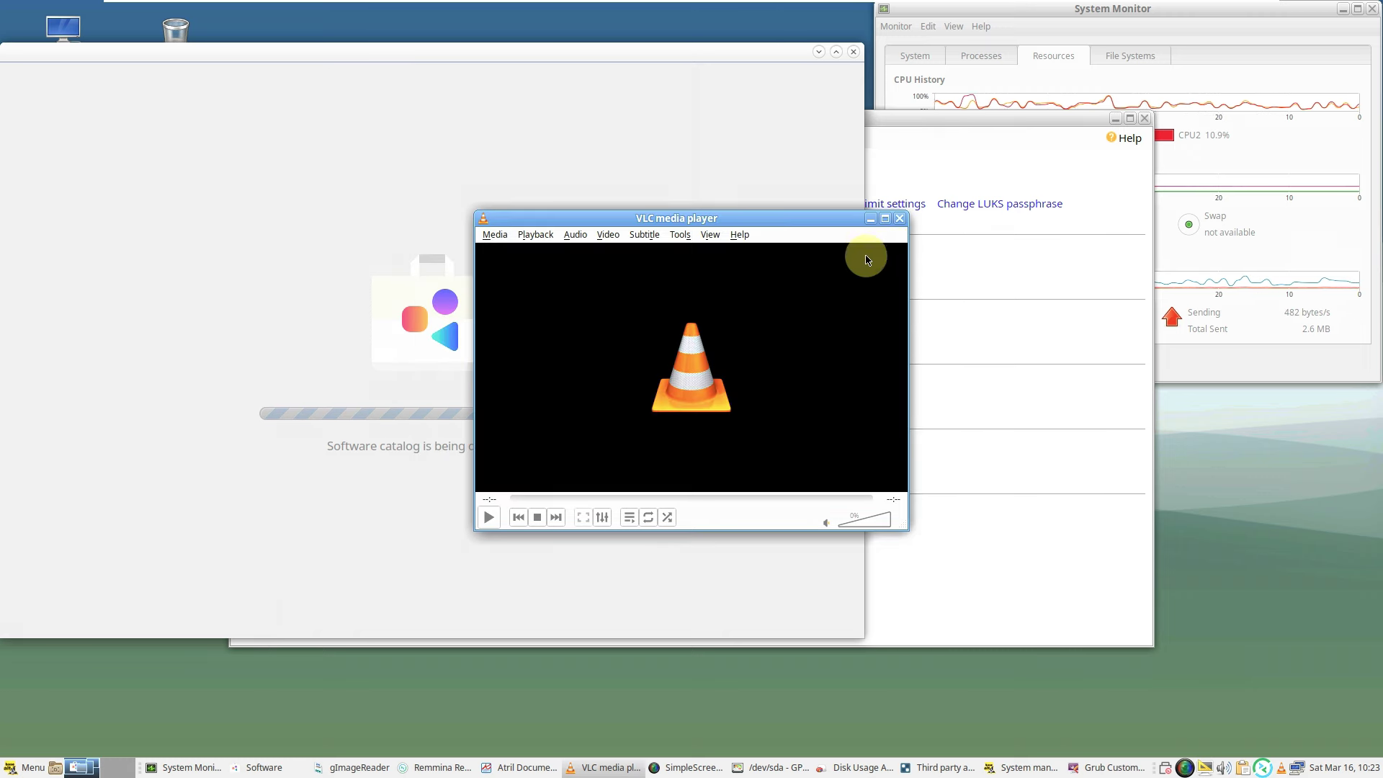
click(899, 220)
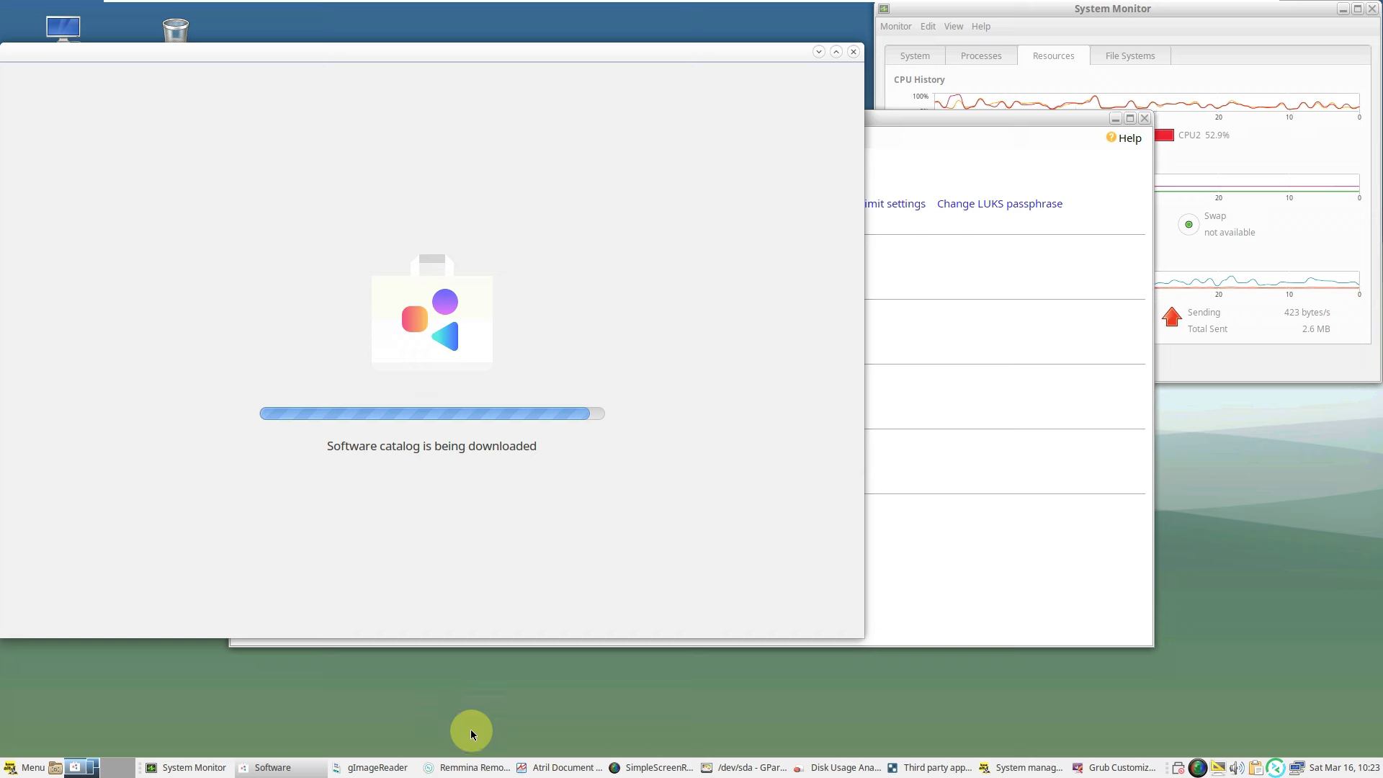
- Switch to Remmina Remote Desktop Client, check its version information, and close Remmina
click(465, 770)
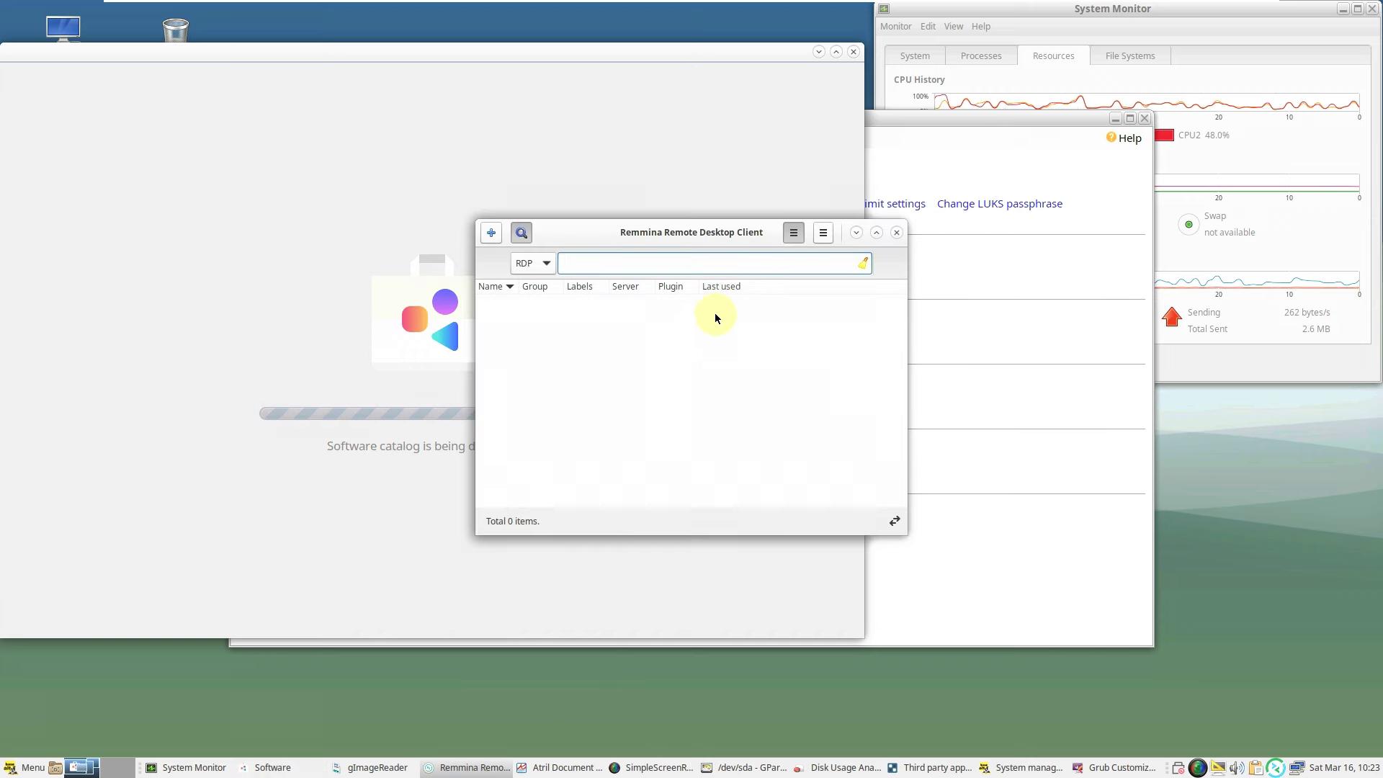
click(826, 234)
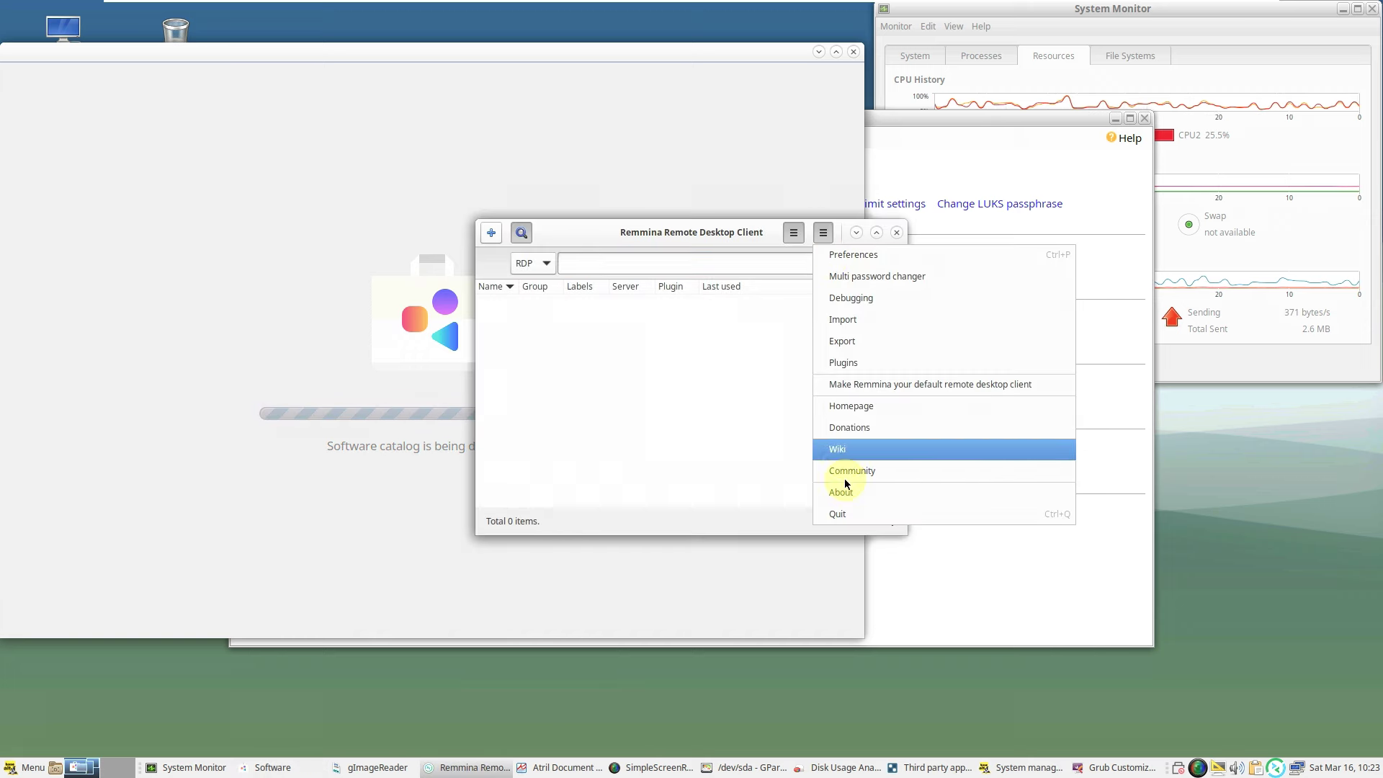
click(845, 489)
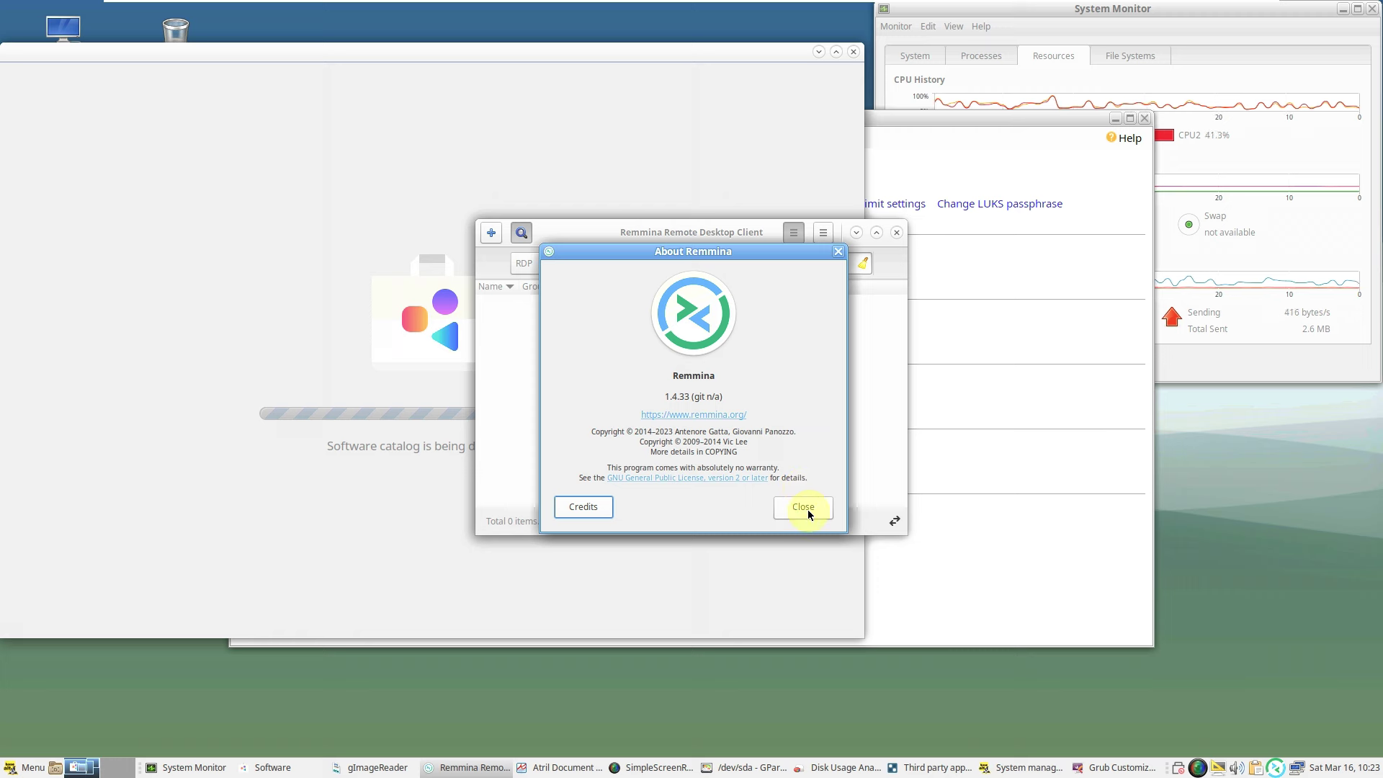
click(804, 507)
click(897, 233)
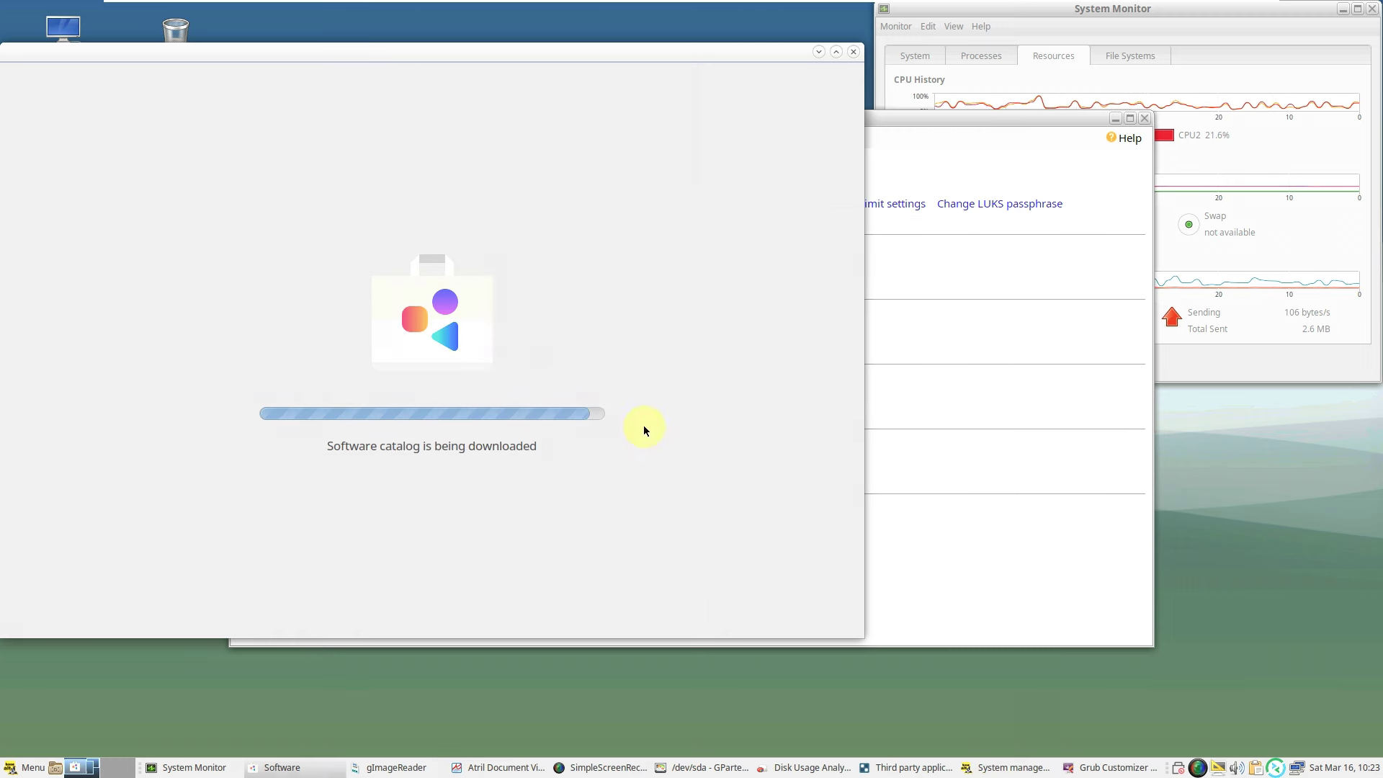
- Switch to Atril Document Viewer, check its version information, and close the viewer
click(504, 767)
click(637, 179)
click(650, 221)
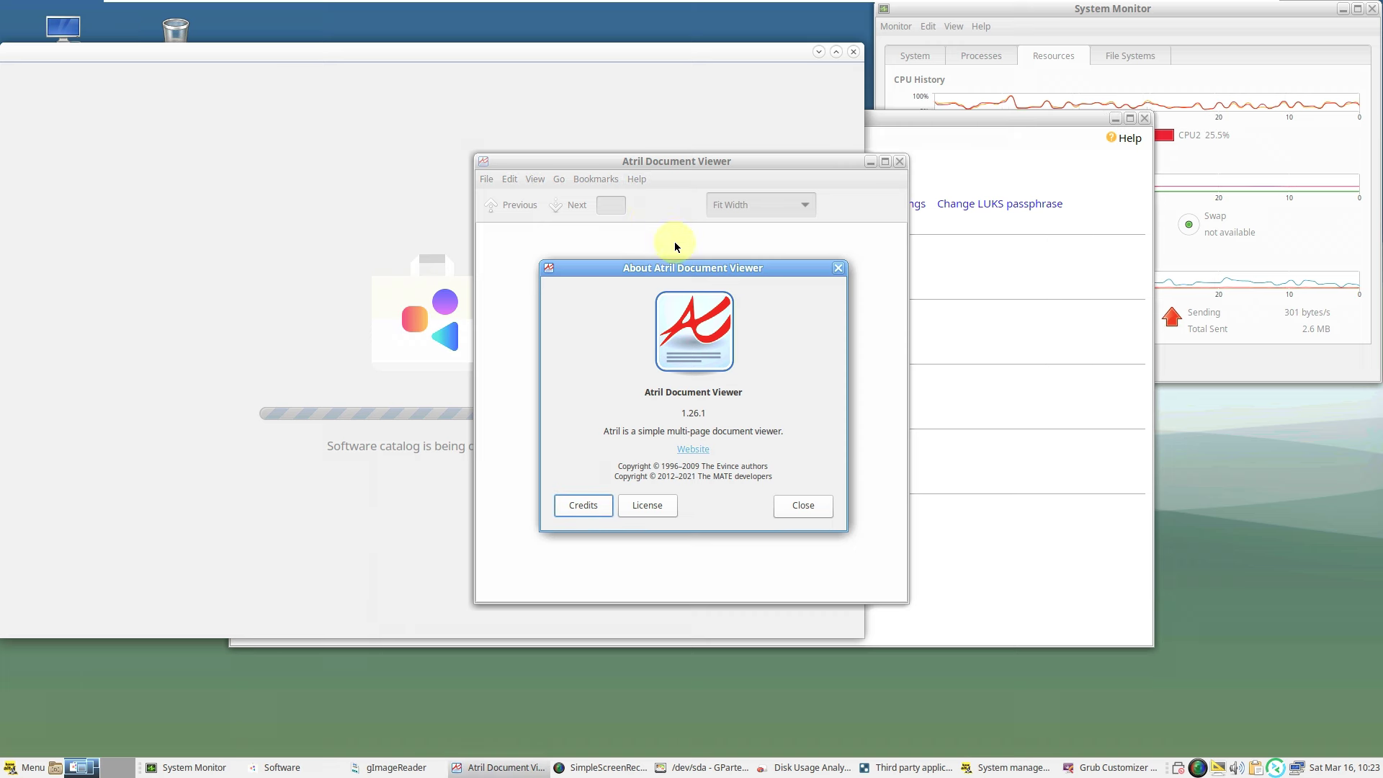
click(805, 505)
click(899, 162)
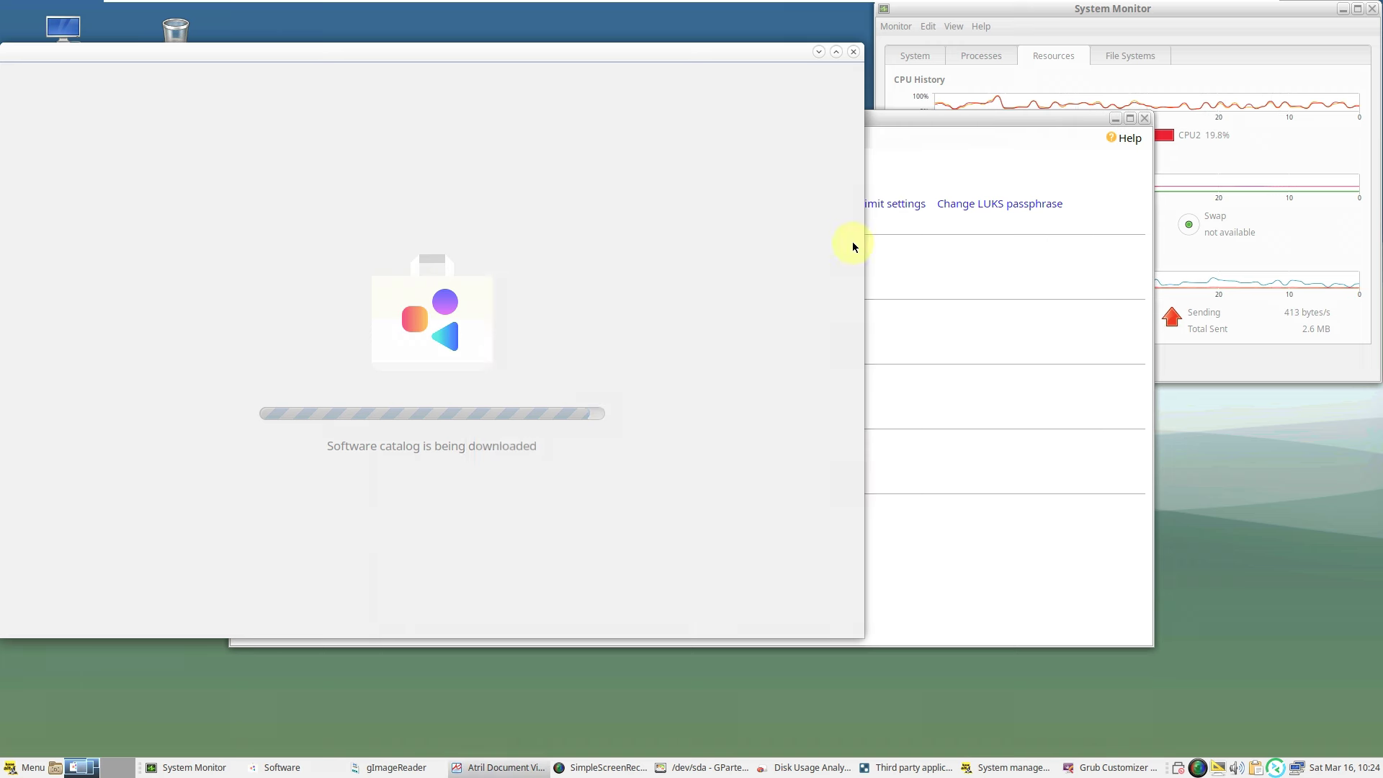
- Switch to gImageReader, view its scanner acquisition options and version information, and close the program
click(432, 771)
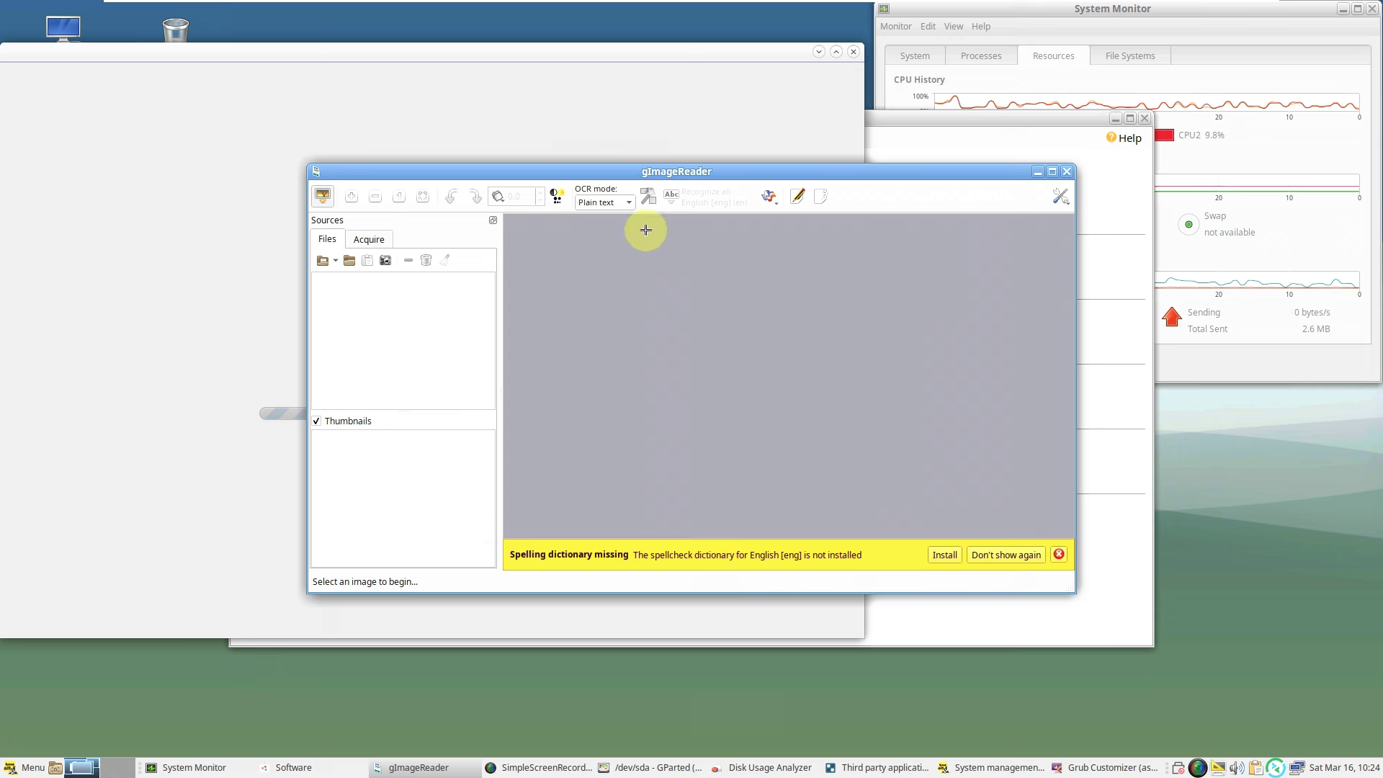
click(388, 238)
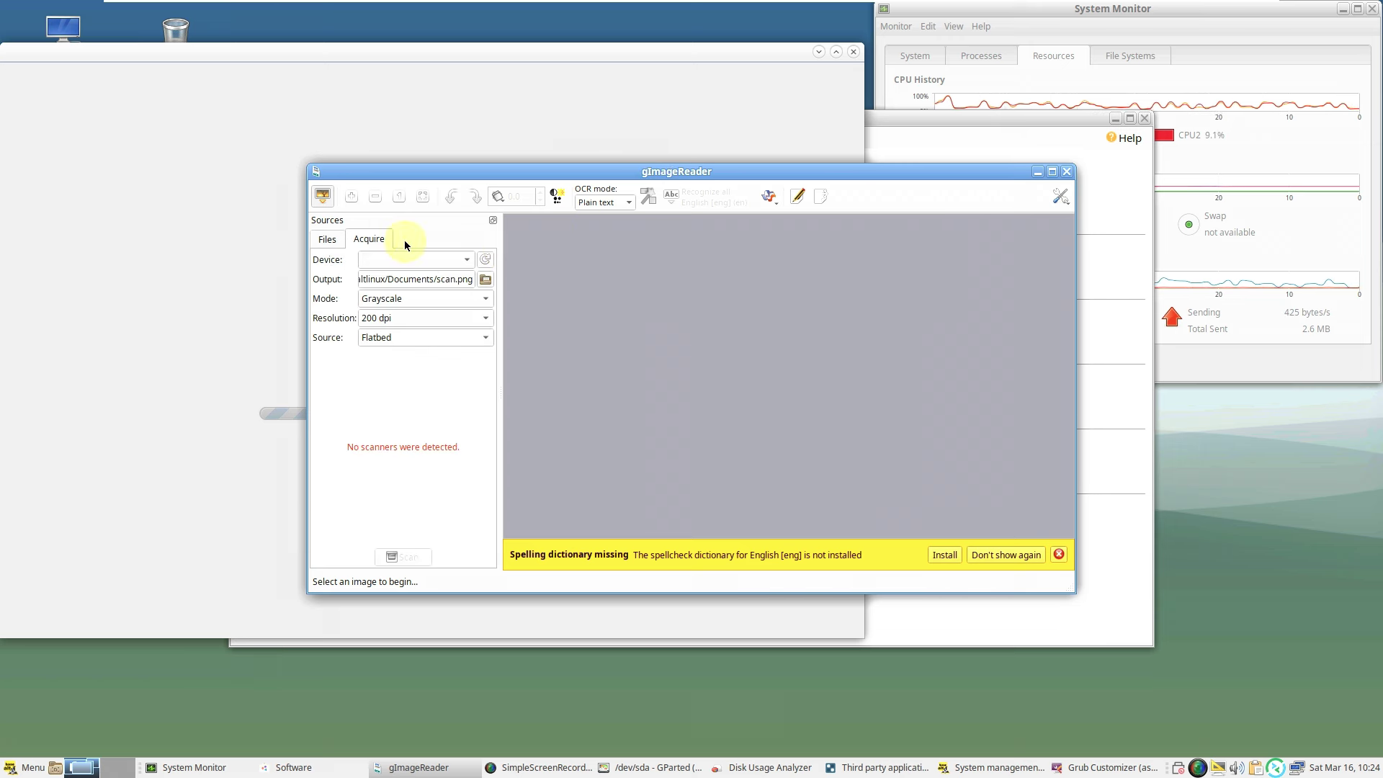
click(1058, 196)
click(1075, 296)
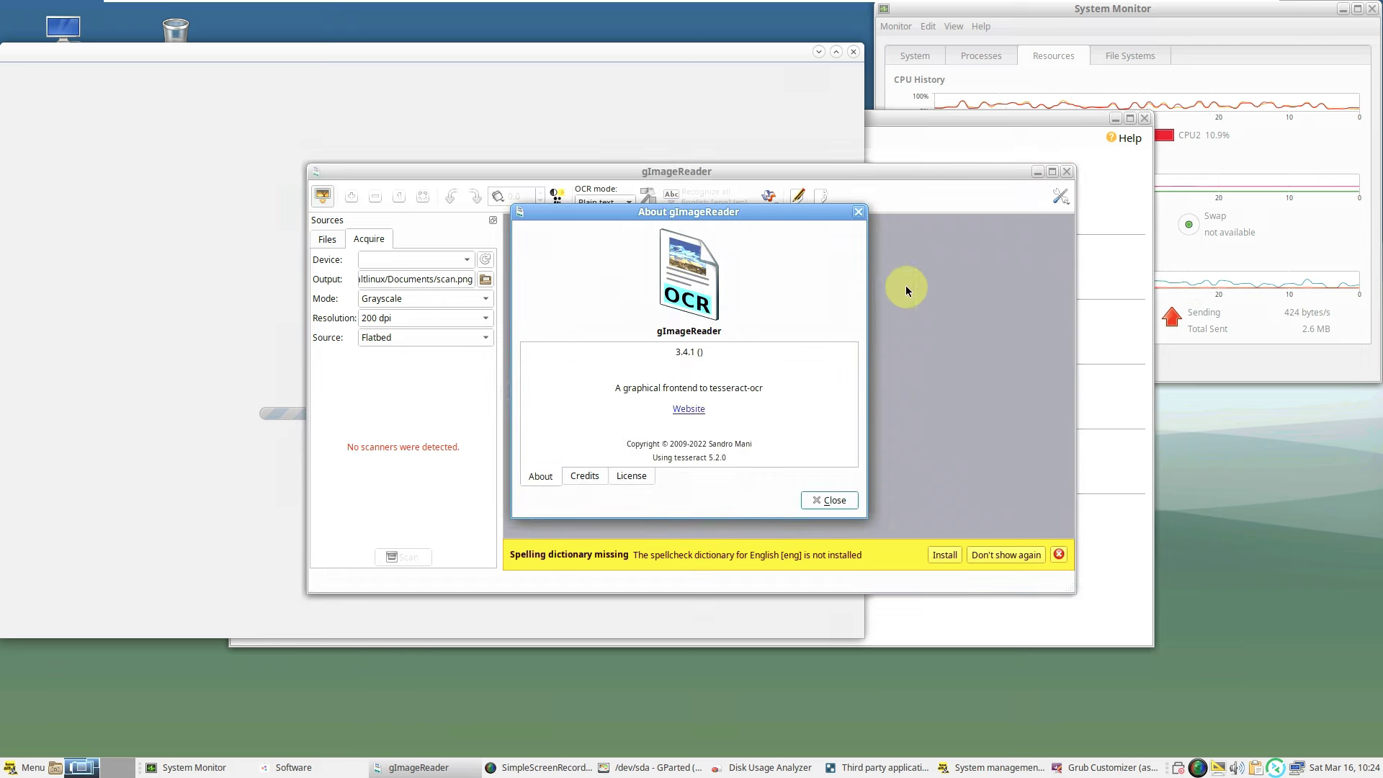
click(858, 212)
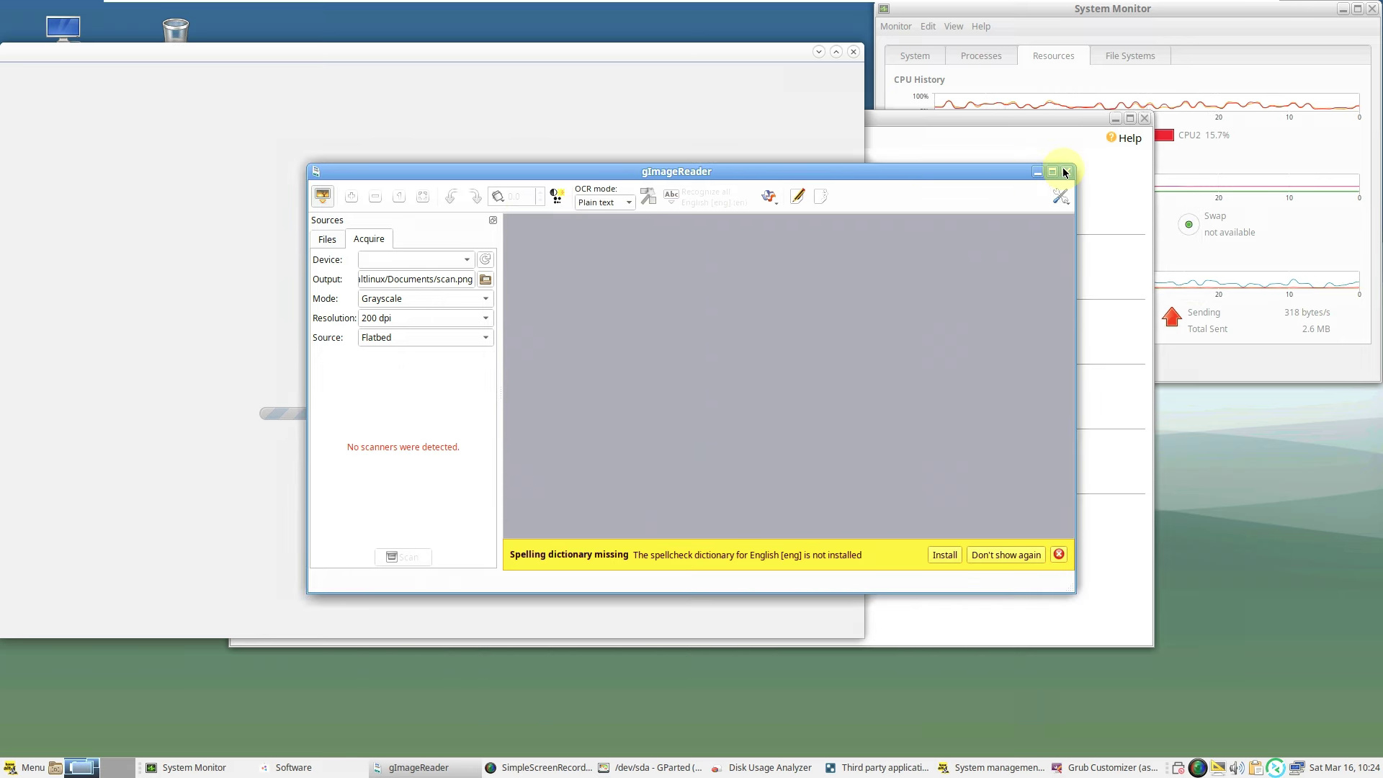
click(1065, 172)
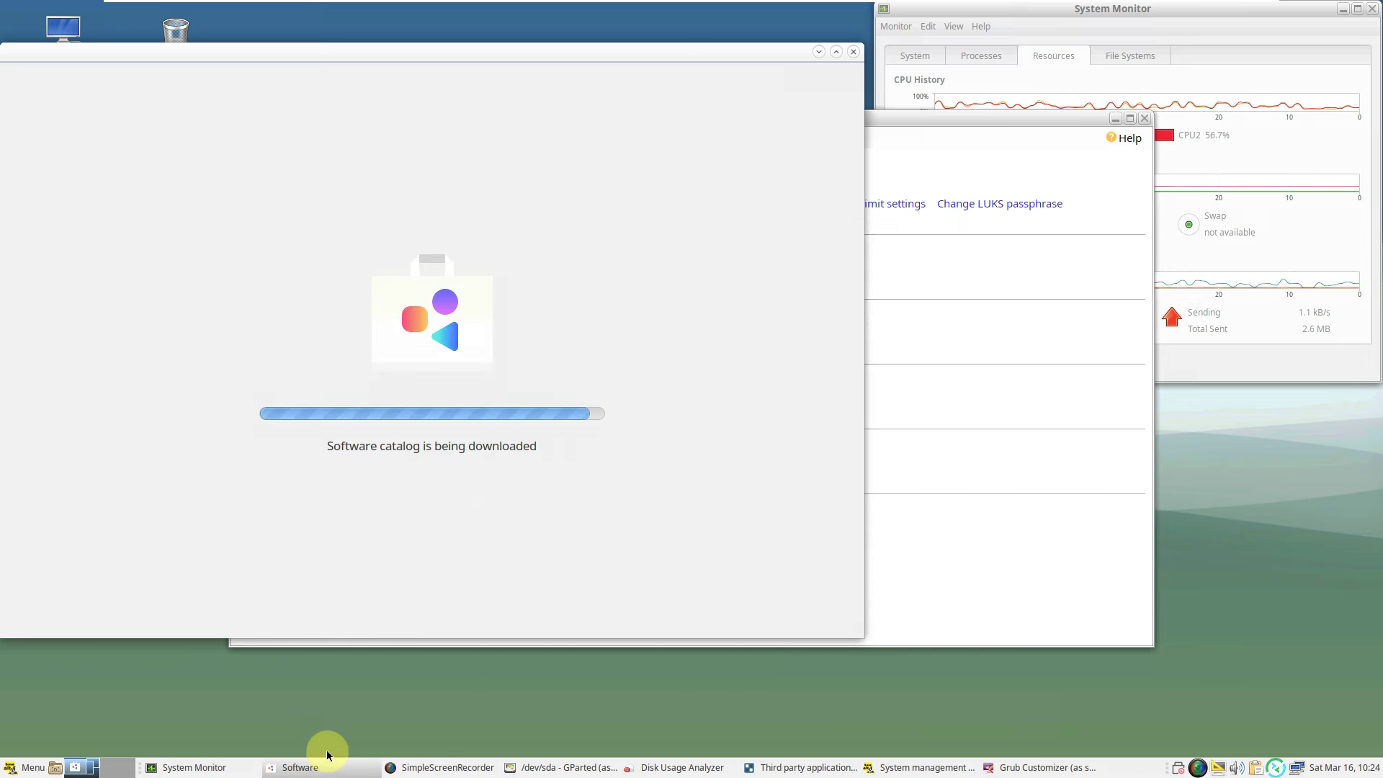
- Switch to SimpleScreenRecorder, go through its input, output and recording pages, cancel the recording, and close the recorder
click(401, 764)
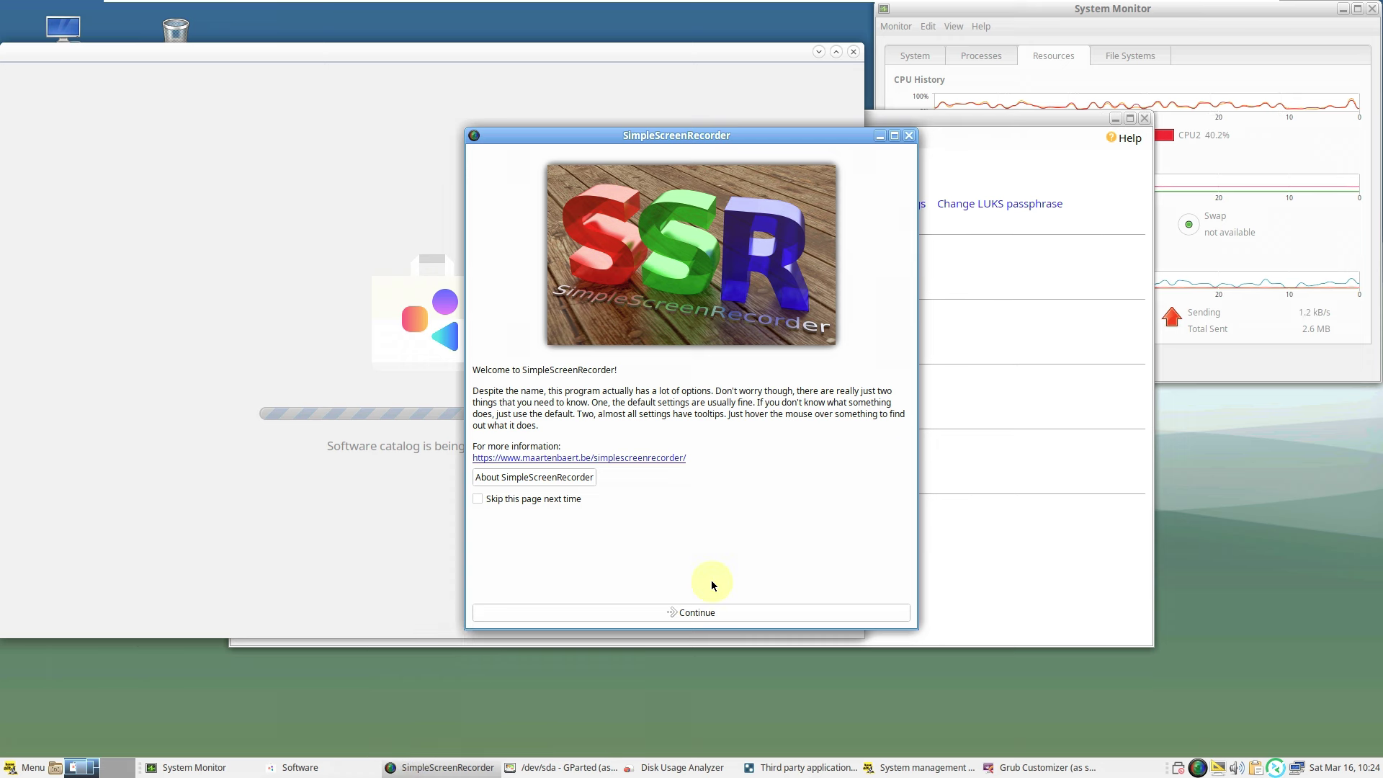
click(665, 617)
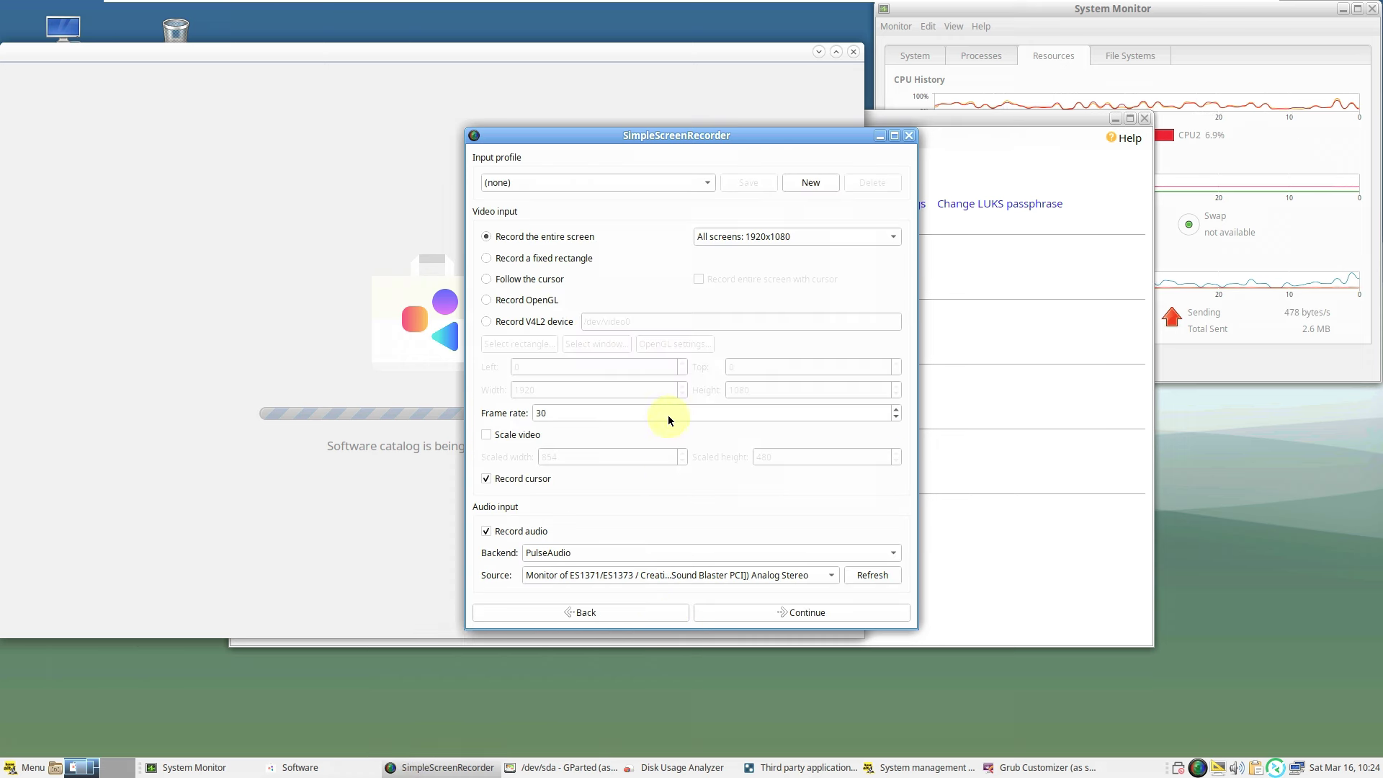
click(759, 612)
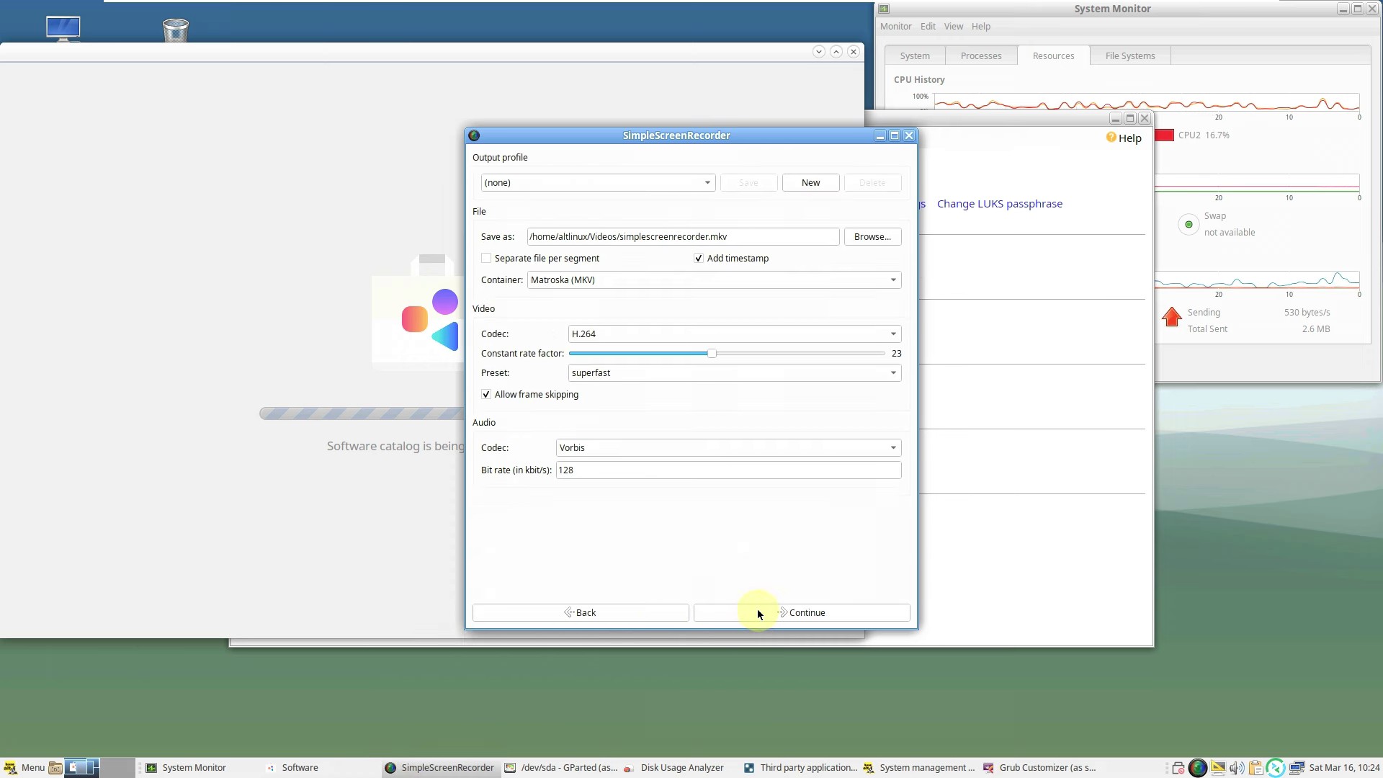
click(785, 615)
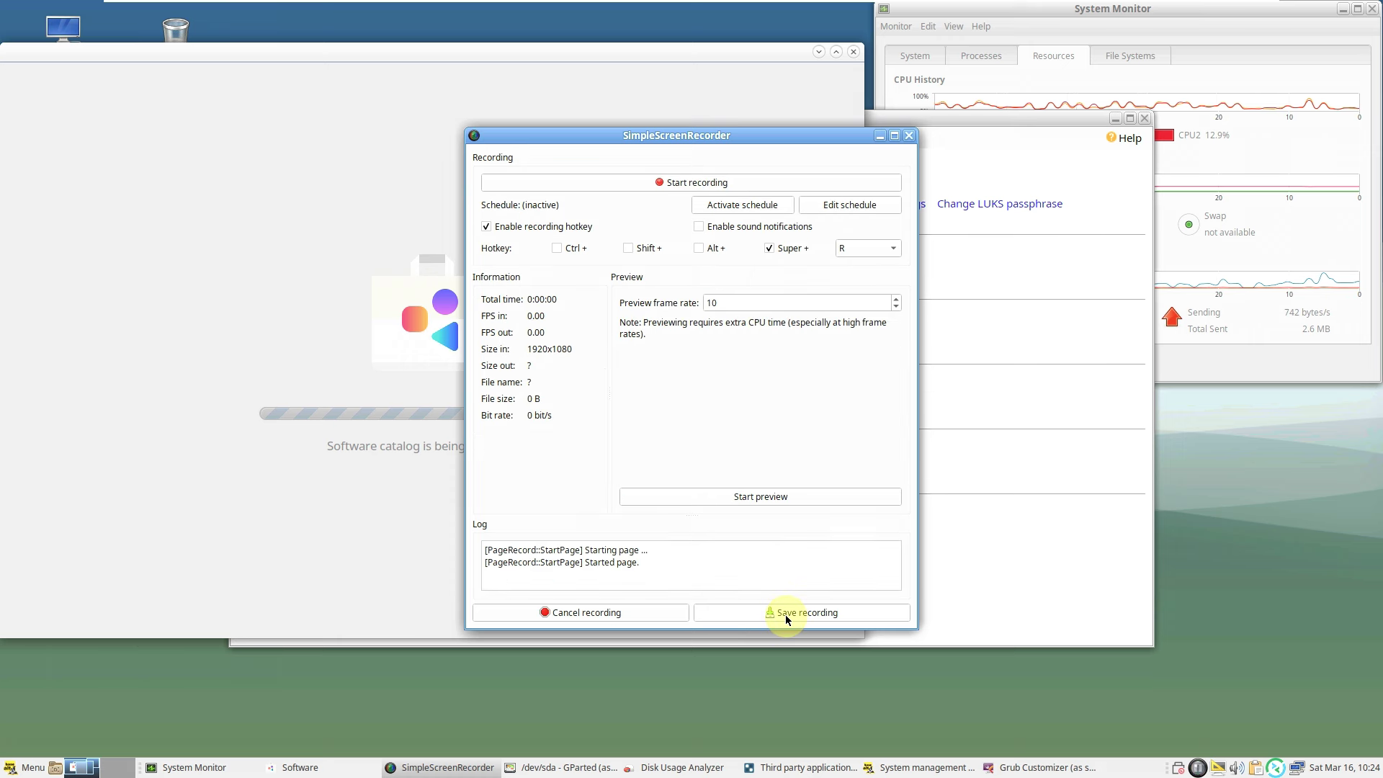
click(616, 613)
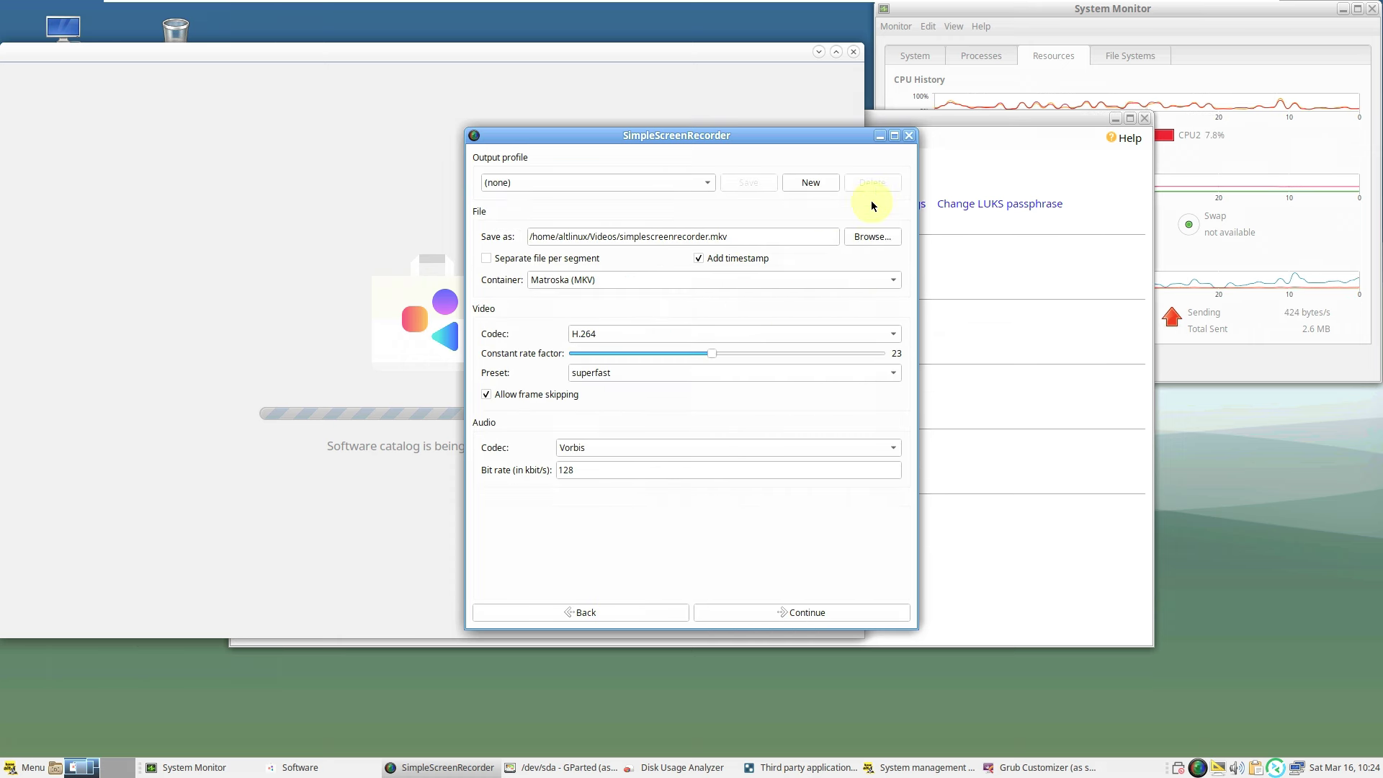
click(907, 136)
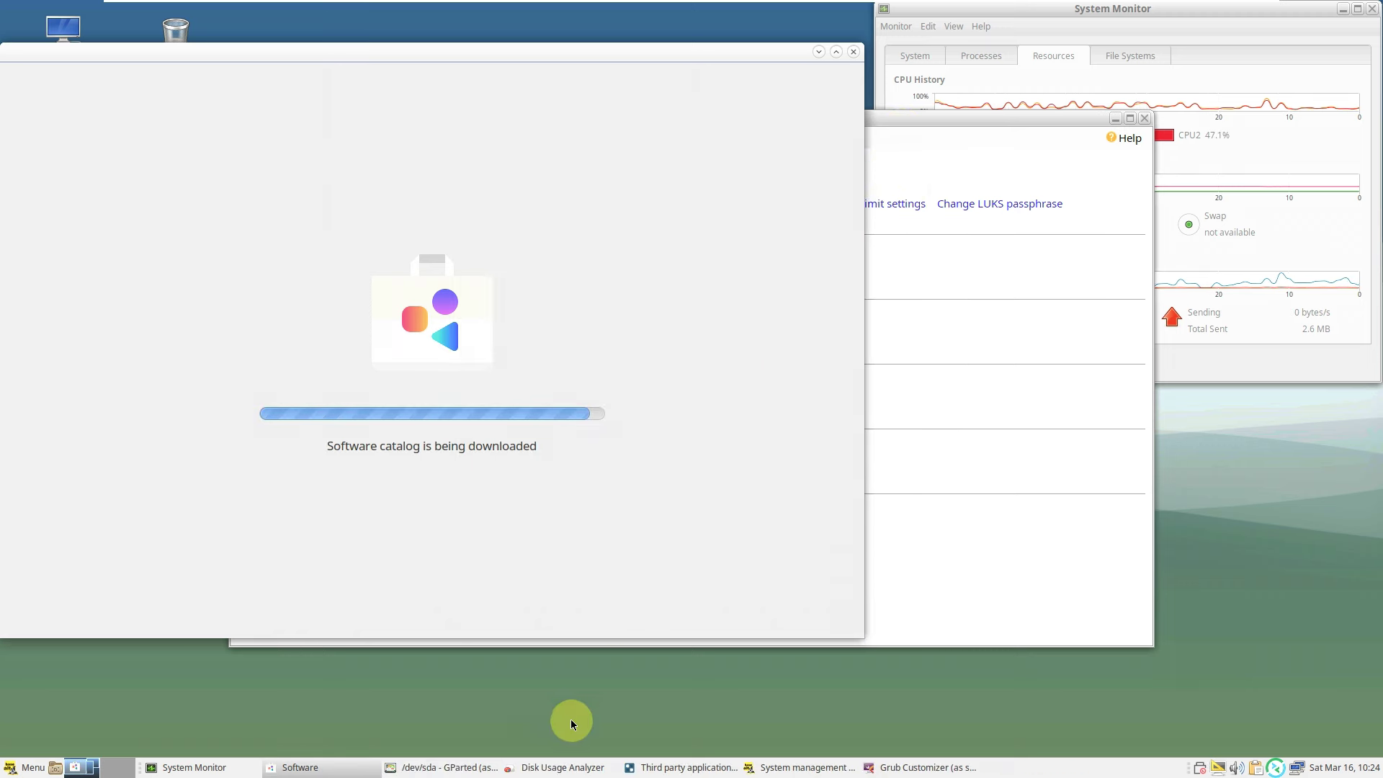
- Switch to Disk Usage Analyzer, check its version information, and close the analyzer
click(556, 765)
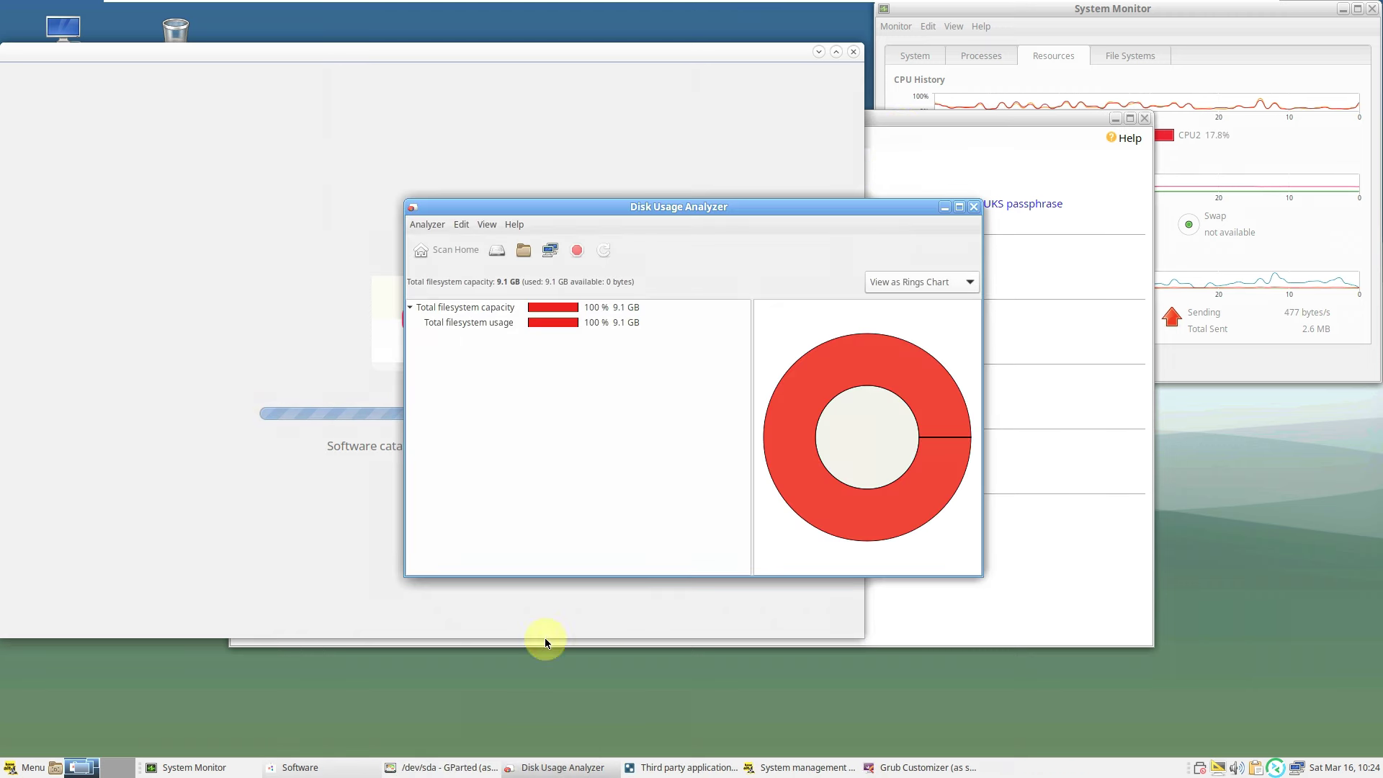
click(516, 224)
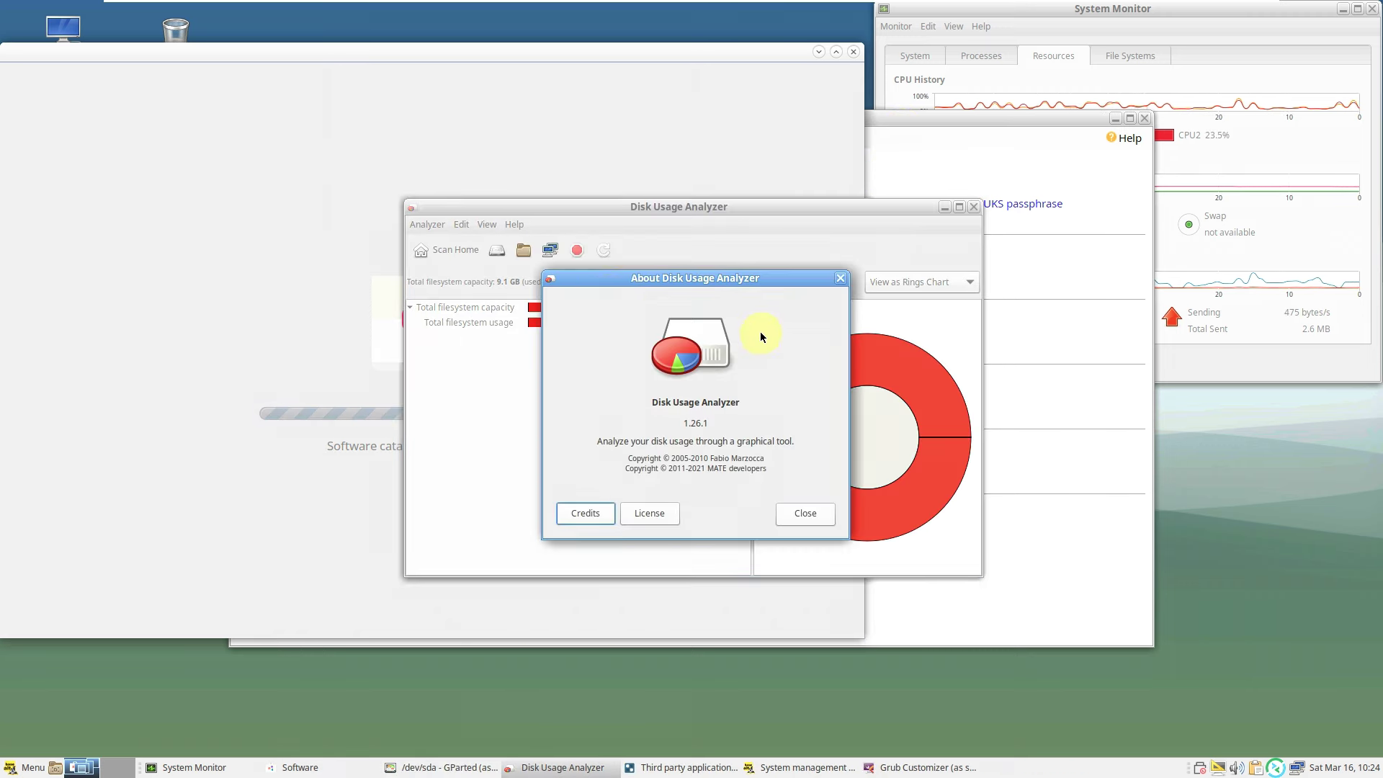
click(840, 279)
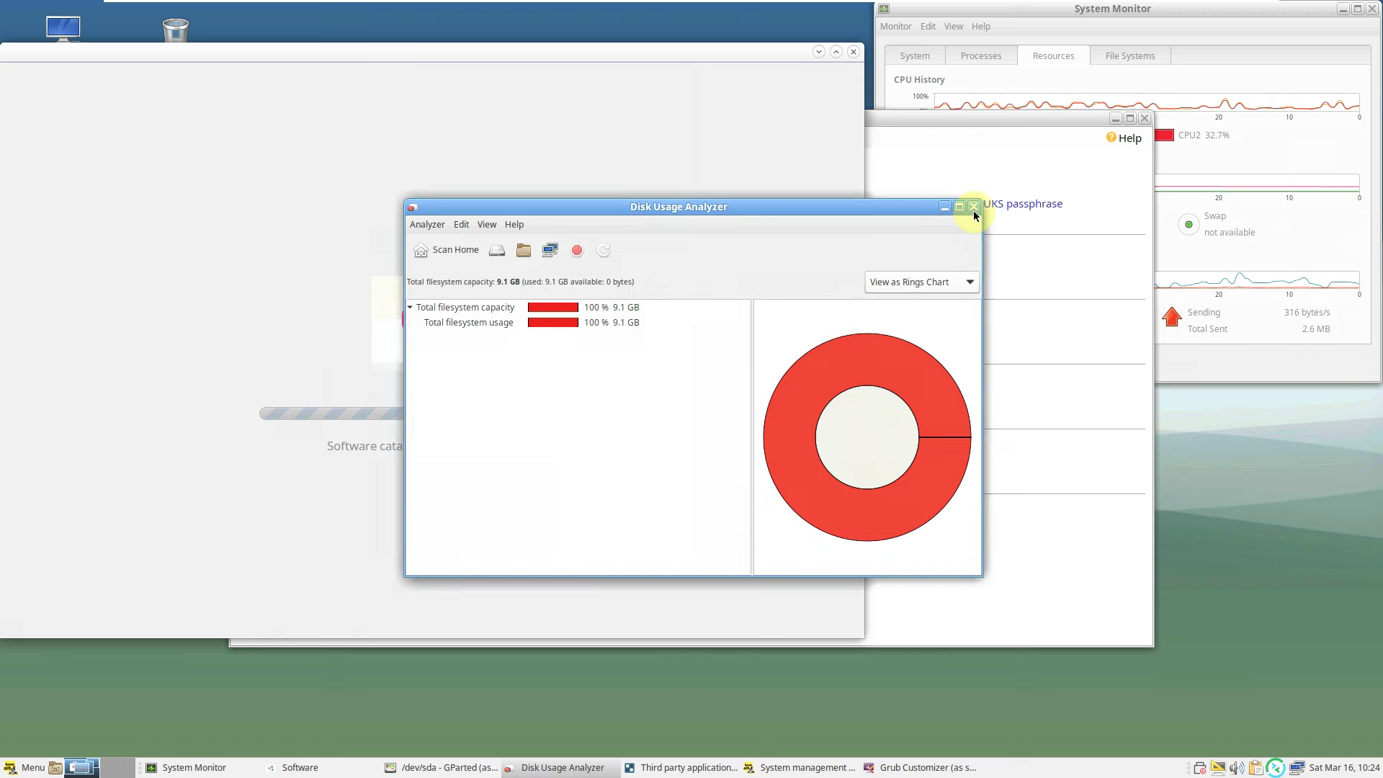
click(974, 208)
- Switch to GParted, check its version information, and close the partition editor
click(438, 771)
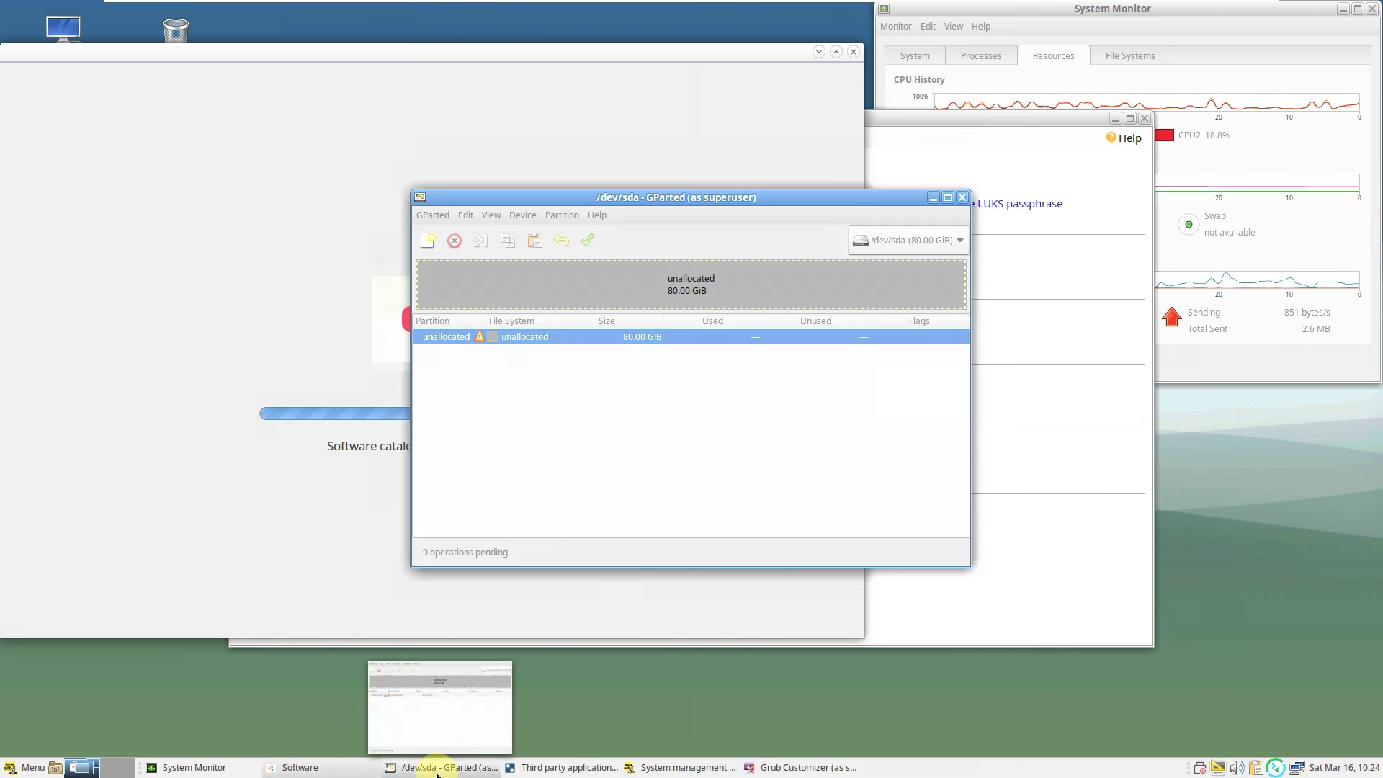
click(595, 214)
click(628, 262)
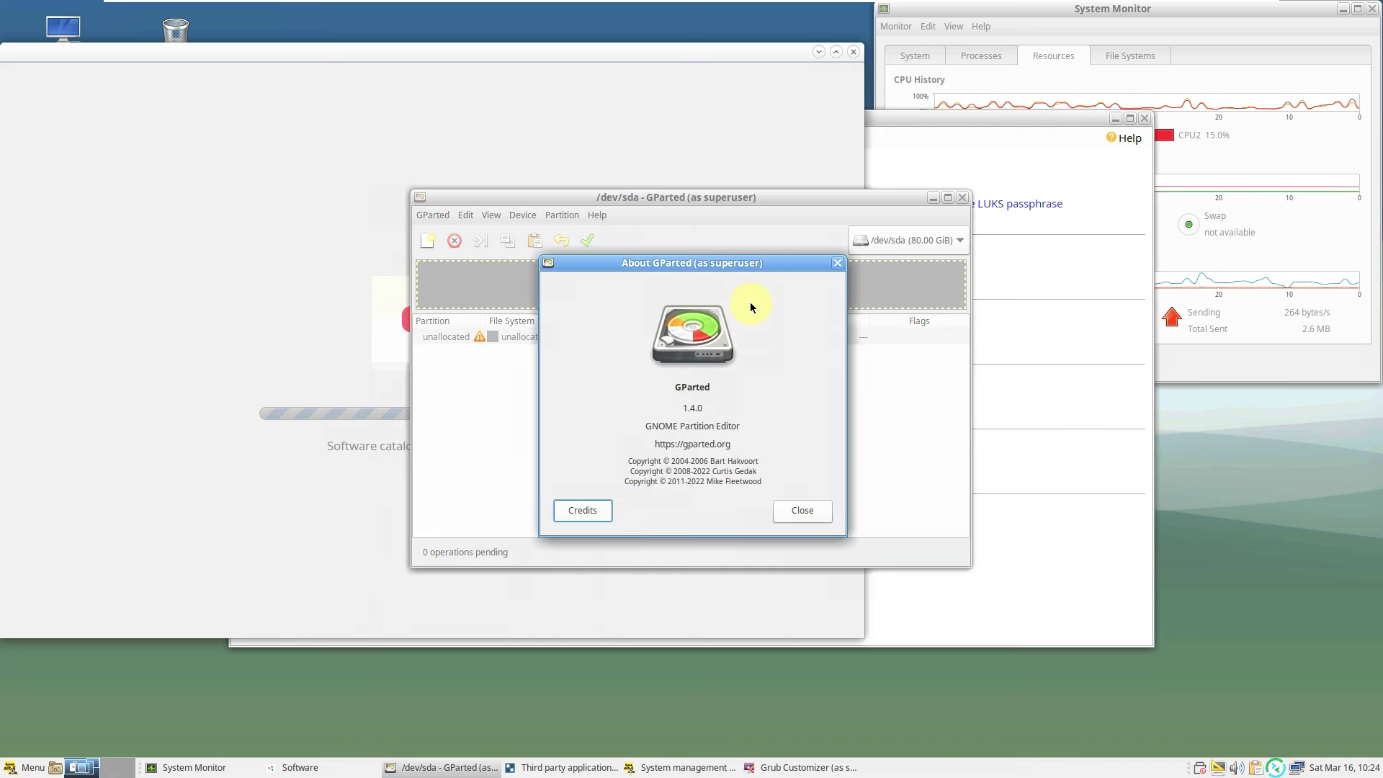
click(838, 264)
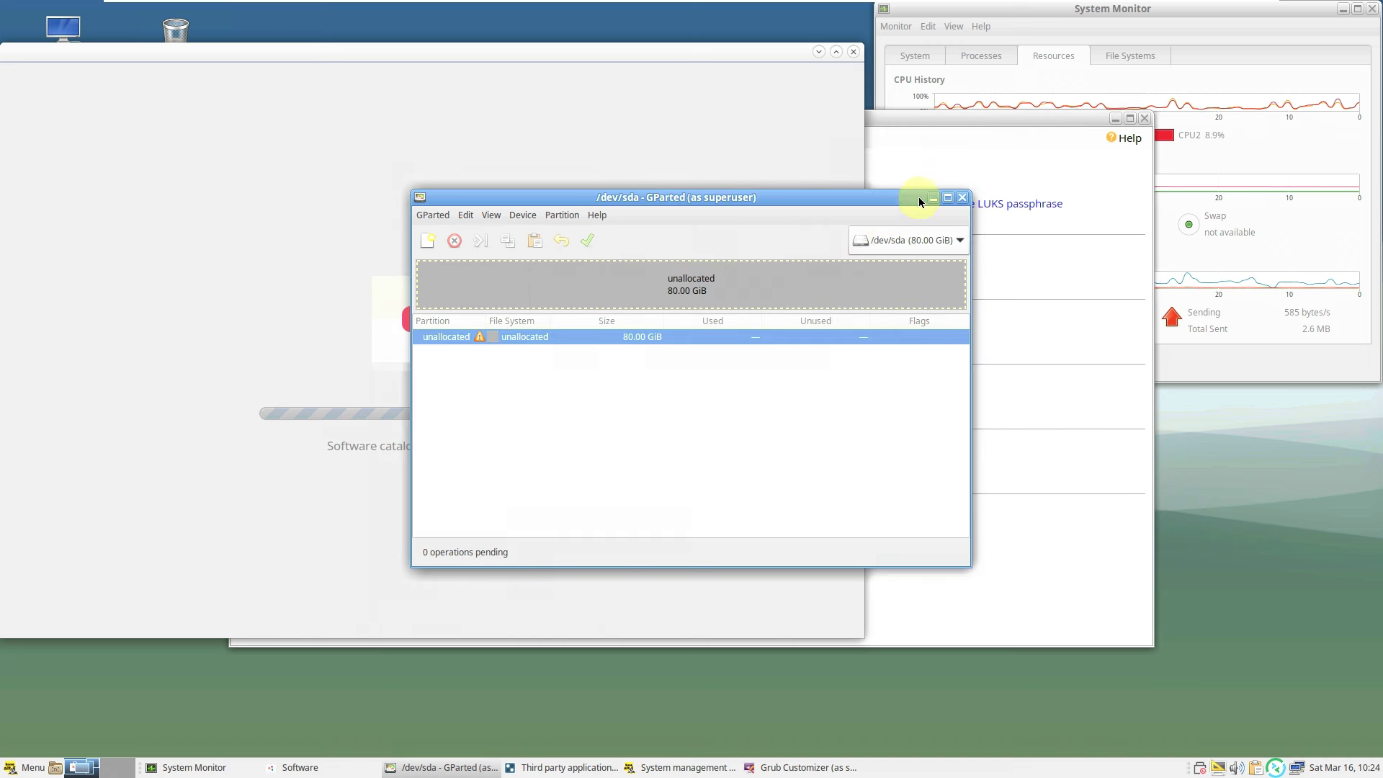
click(961, 197)
- Switch to the Third party applications window, look through its list of installable programs, and close it
click(411, 766)
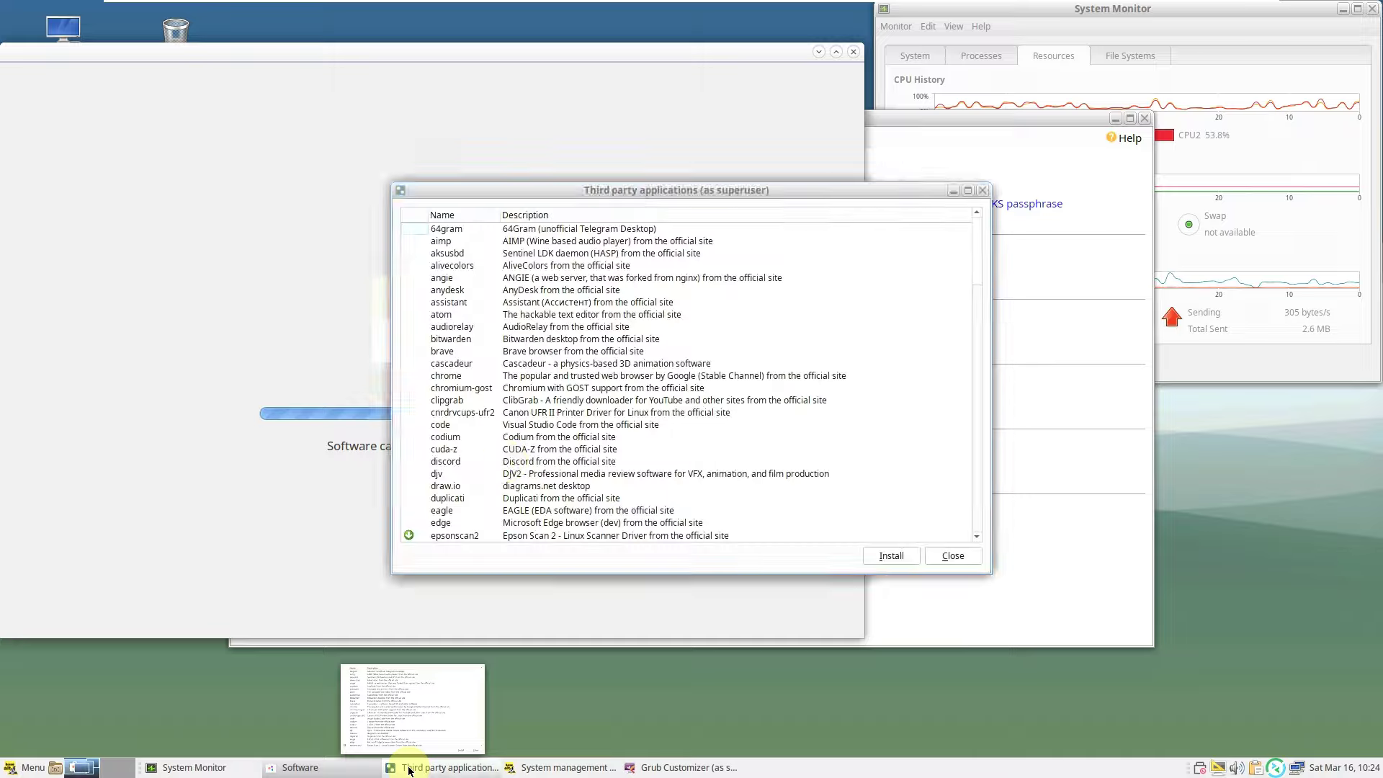
scroll(971, 286, down, 20)
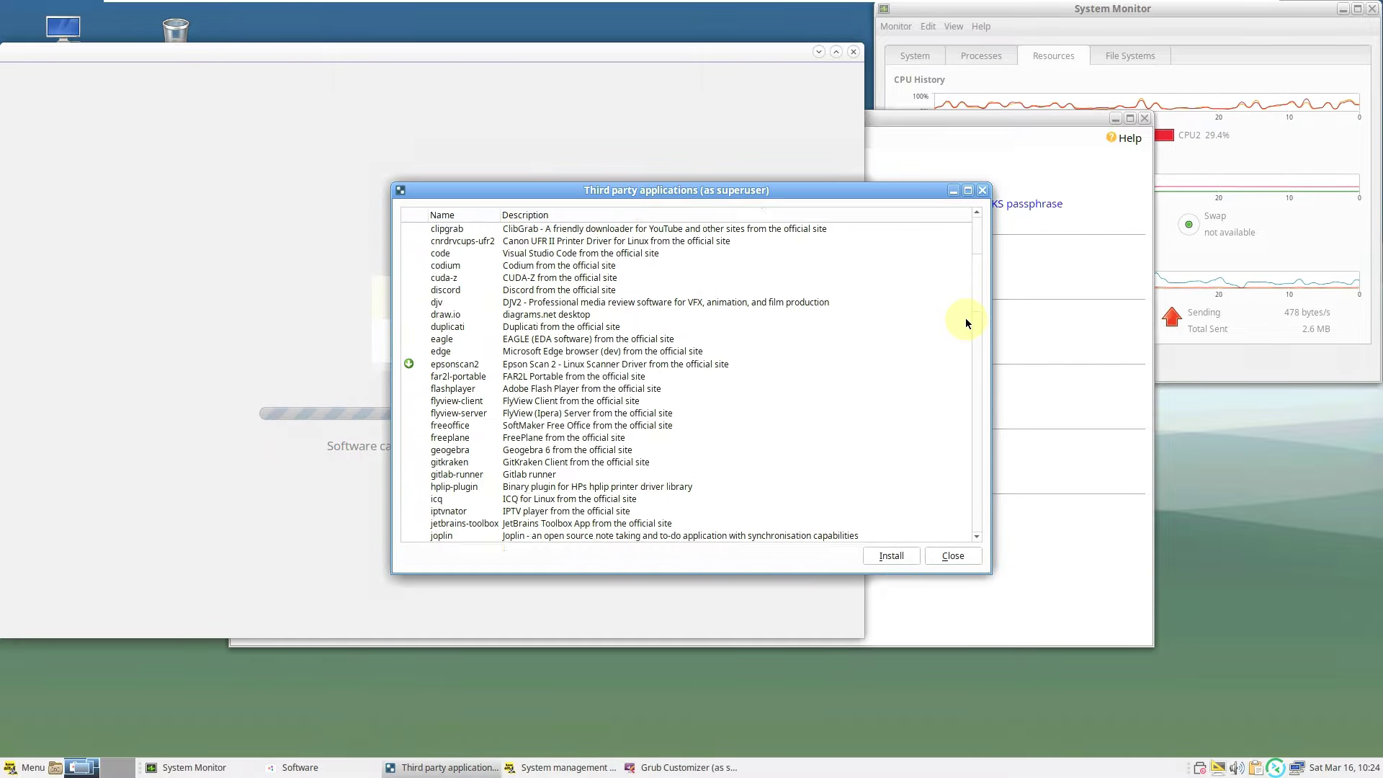
scroll(962, 464, up, 20)
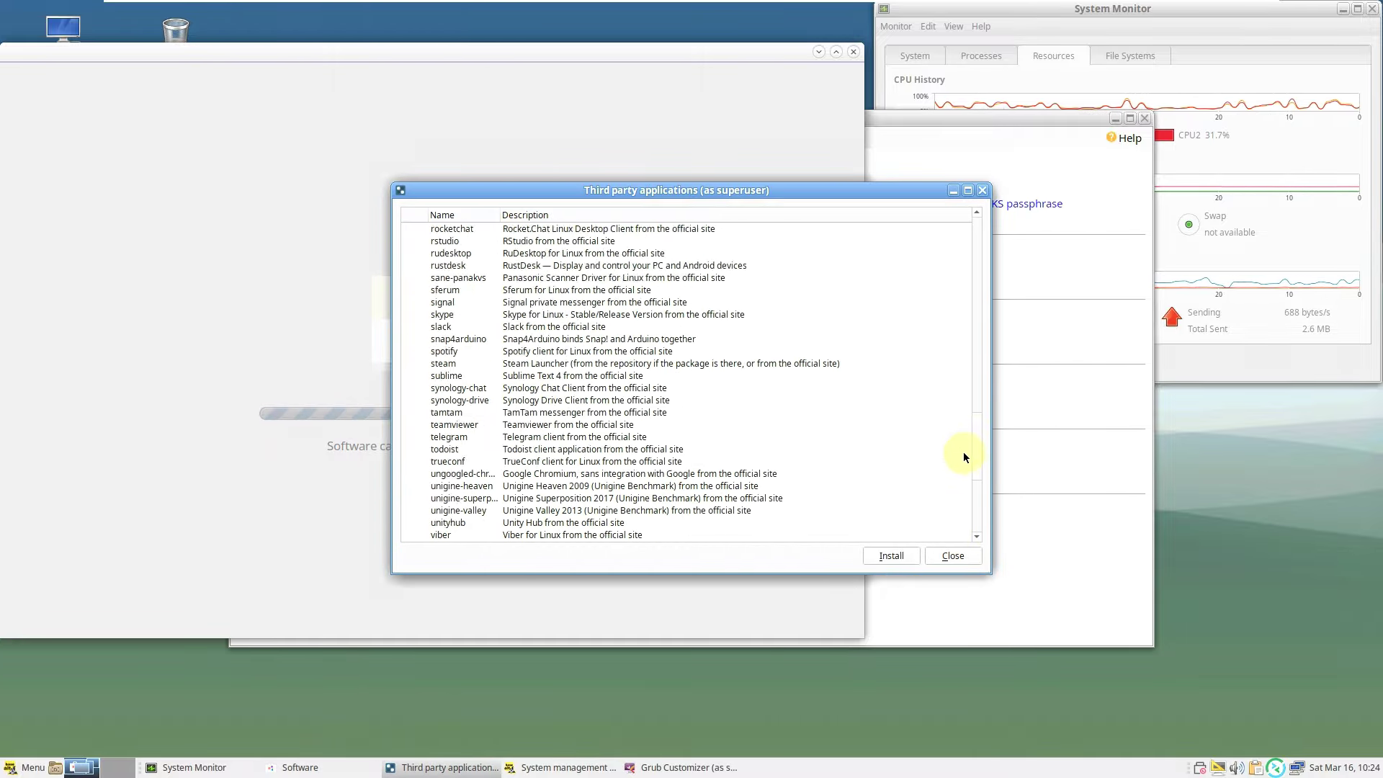
click(951, 556)
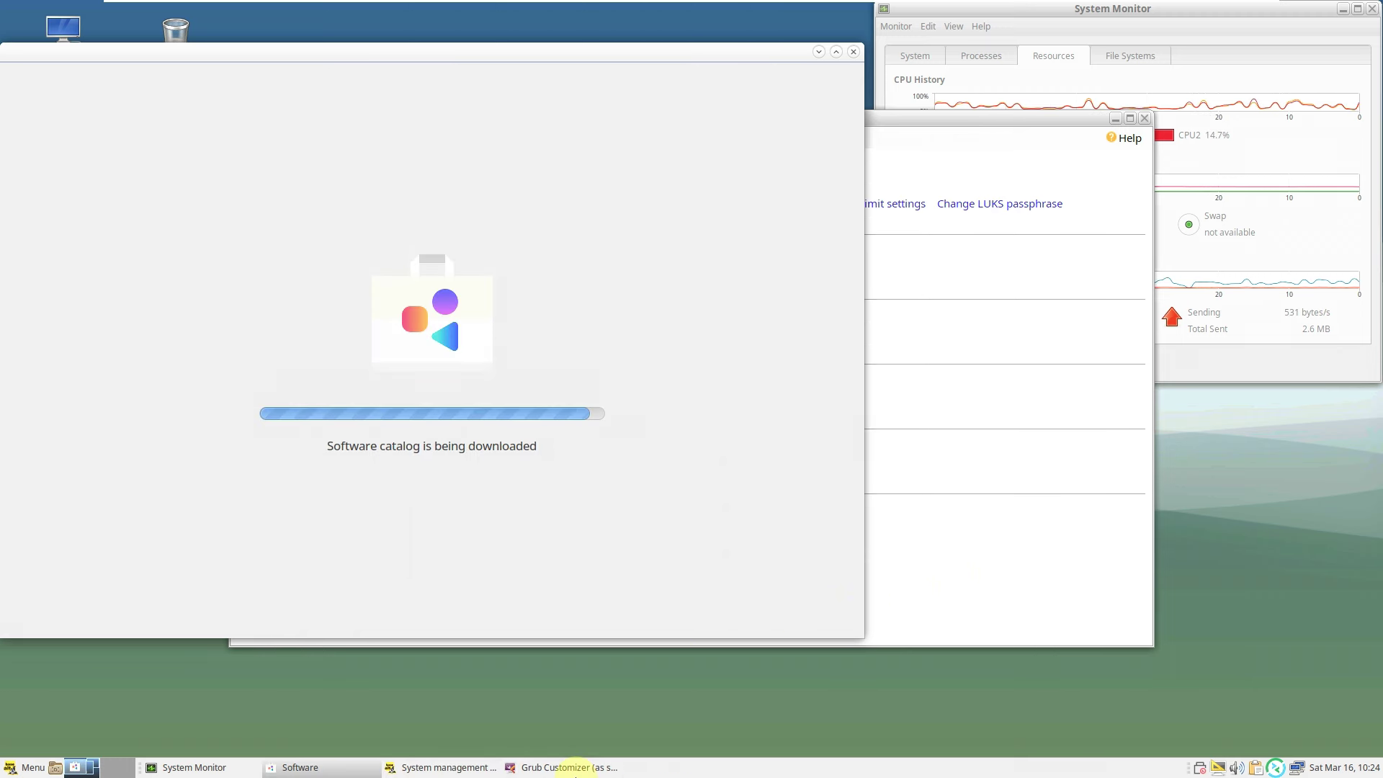
- Switch to Grub Customizer, view its environment settings, and quit the program without applying anything
click(570, 768)
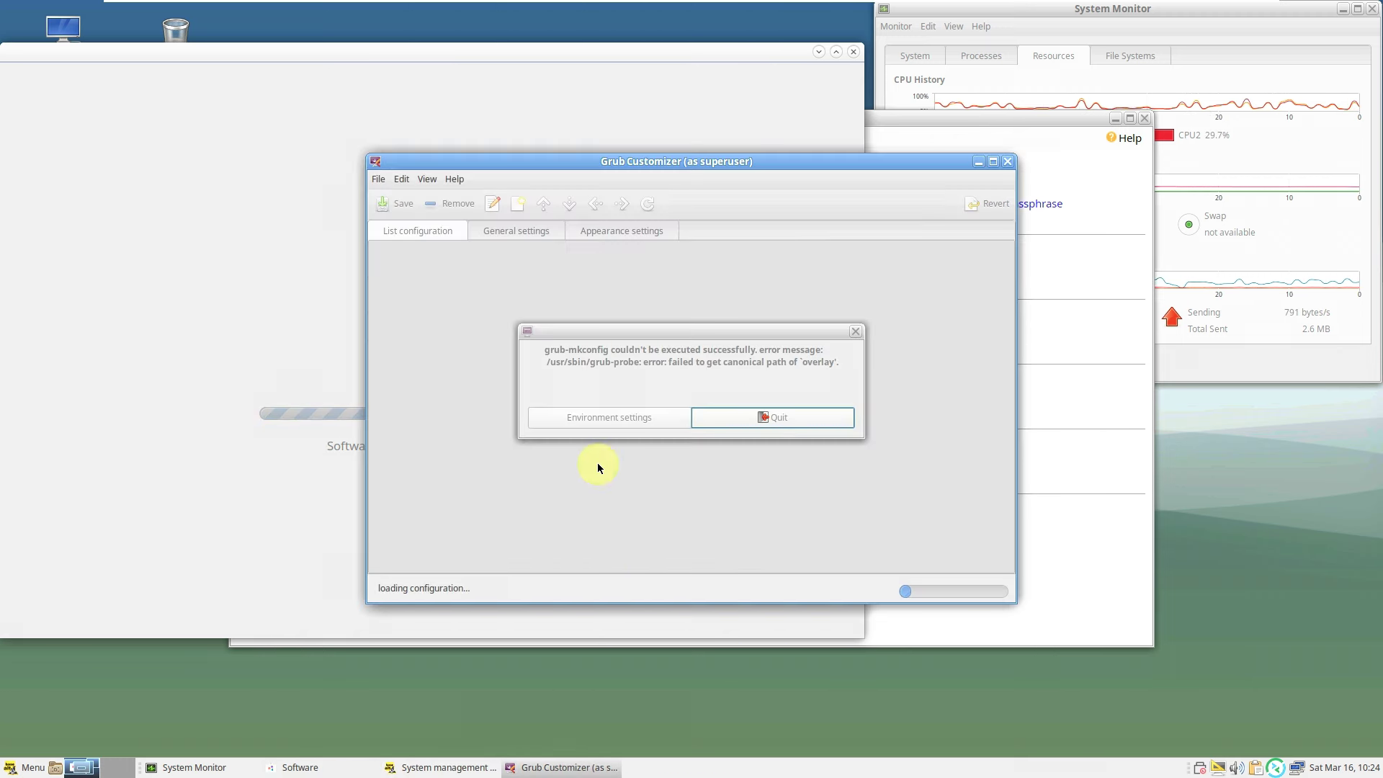
click(647, 422)
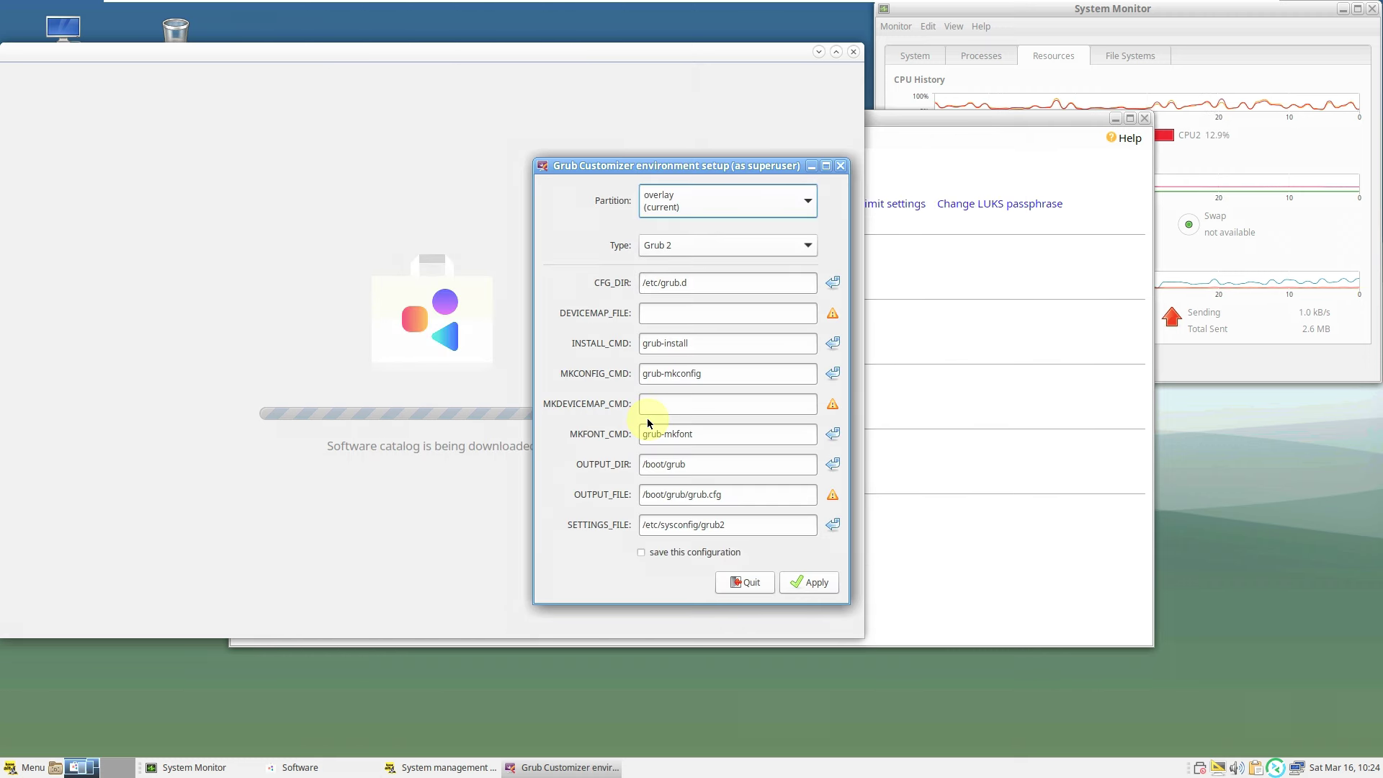
click(747, 581)
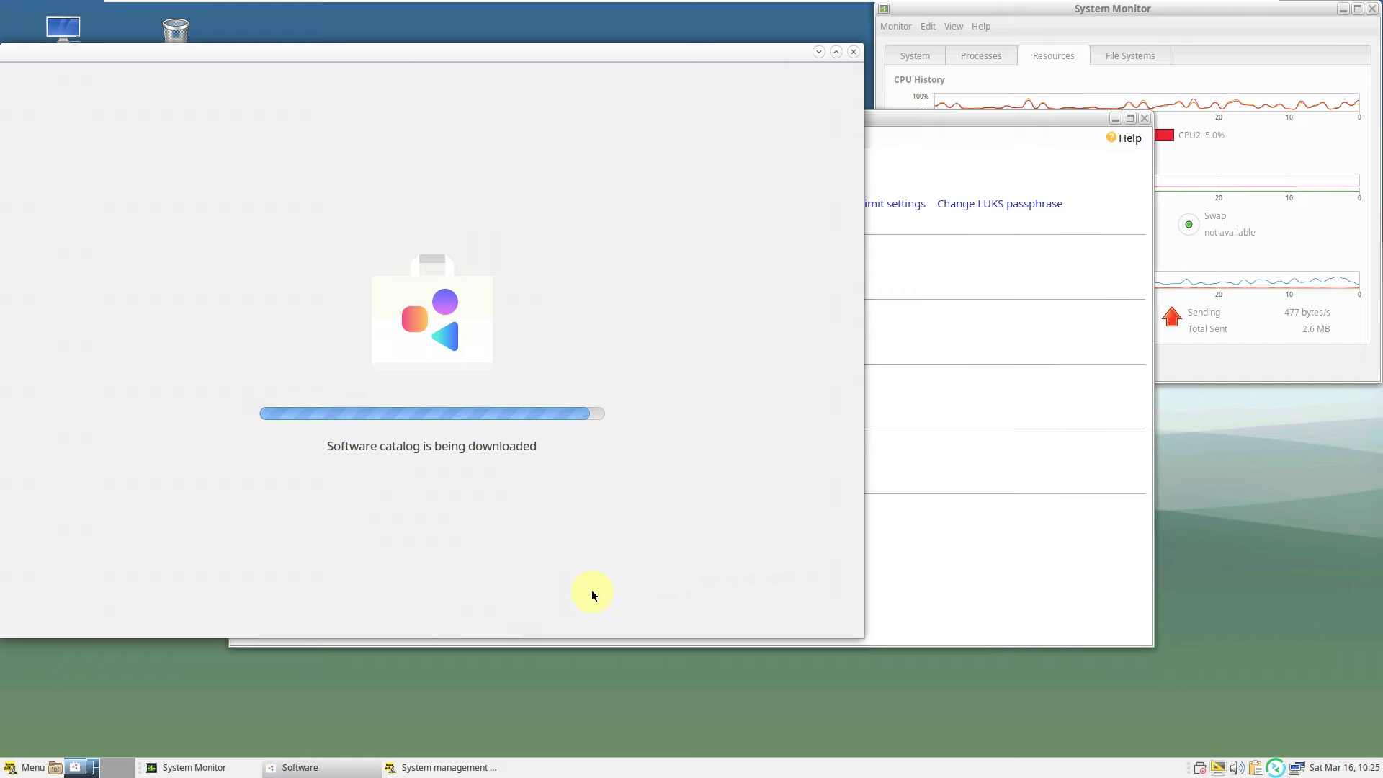
- Minimize the Software window to reach the System management center, exit that center with confirmation, and restore and close Software
click(330, 765)
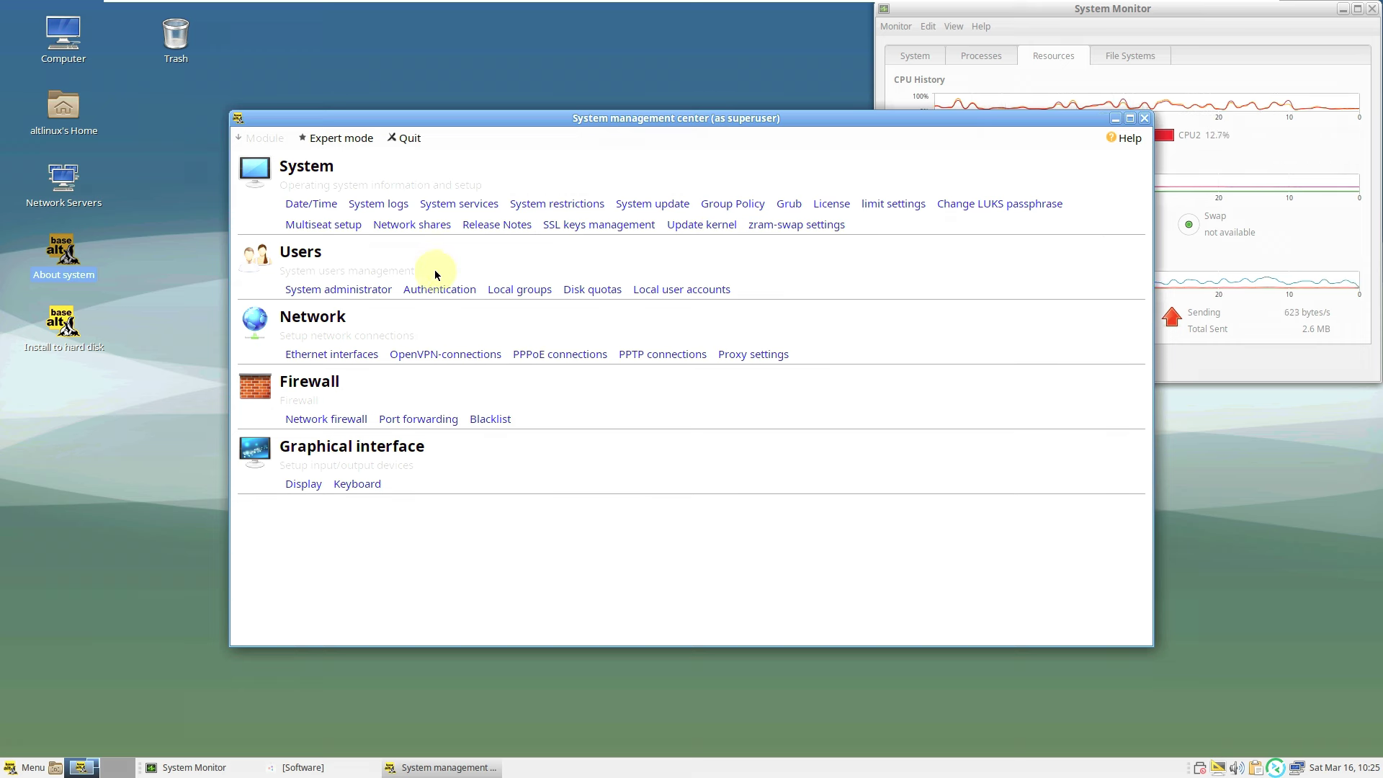
click(1144, 119)
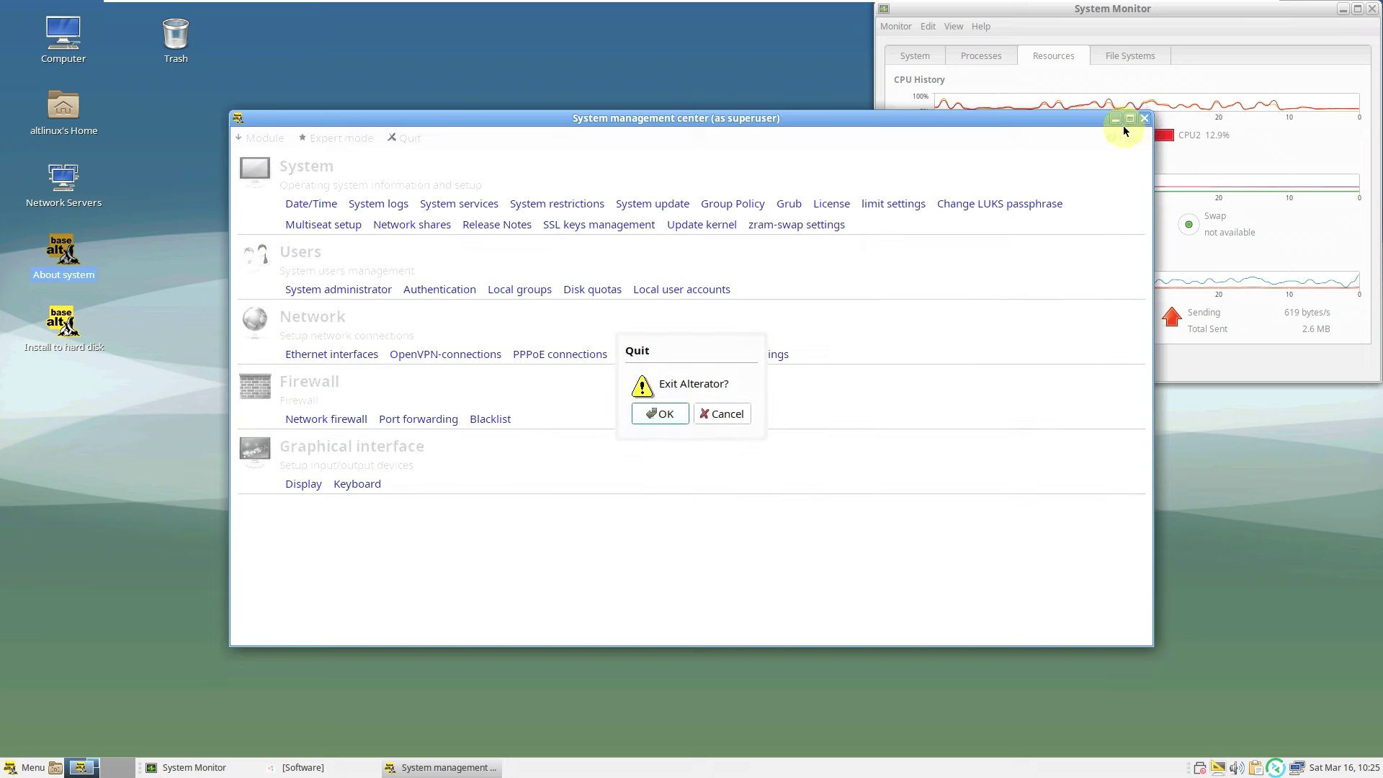
click(661, 414)
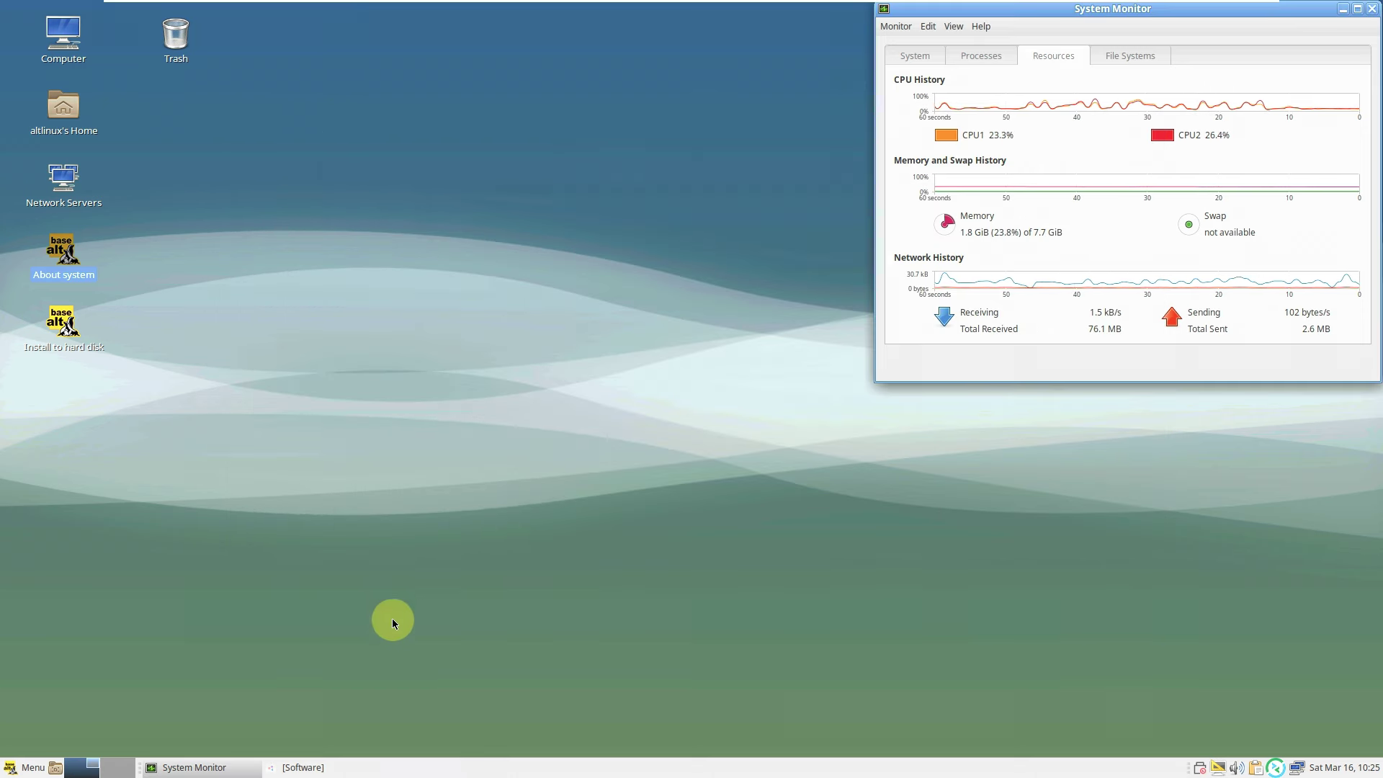
click(315, 765)
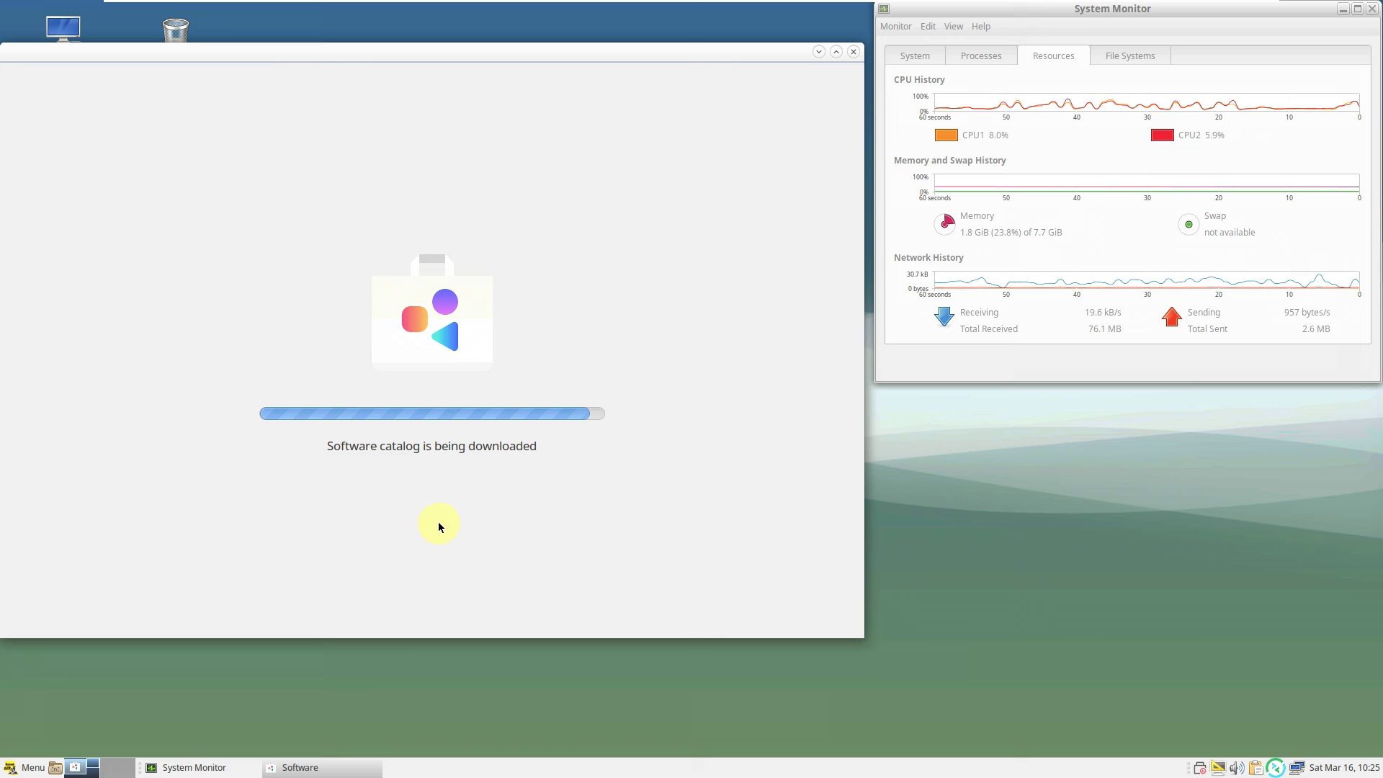
click(855, 52)
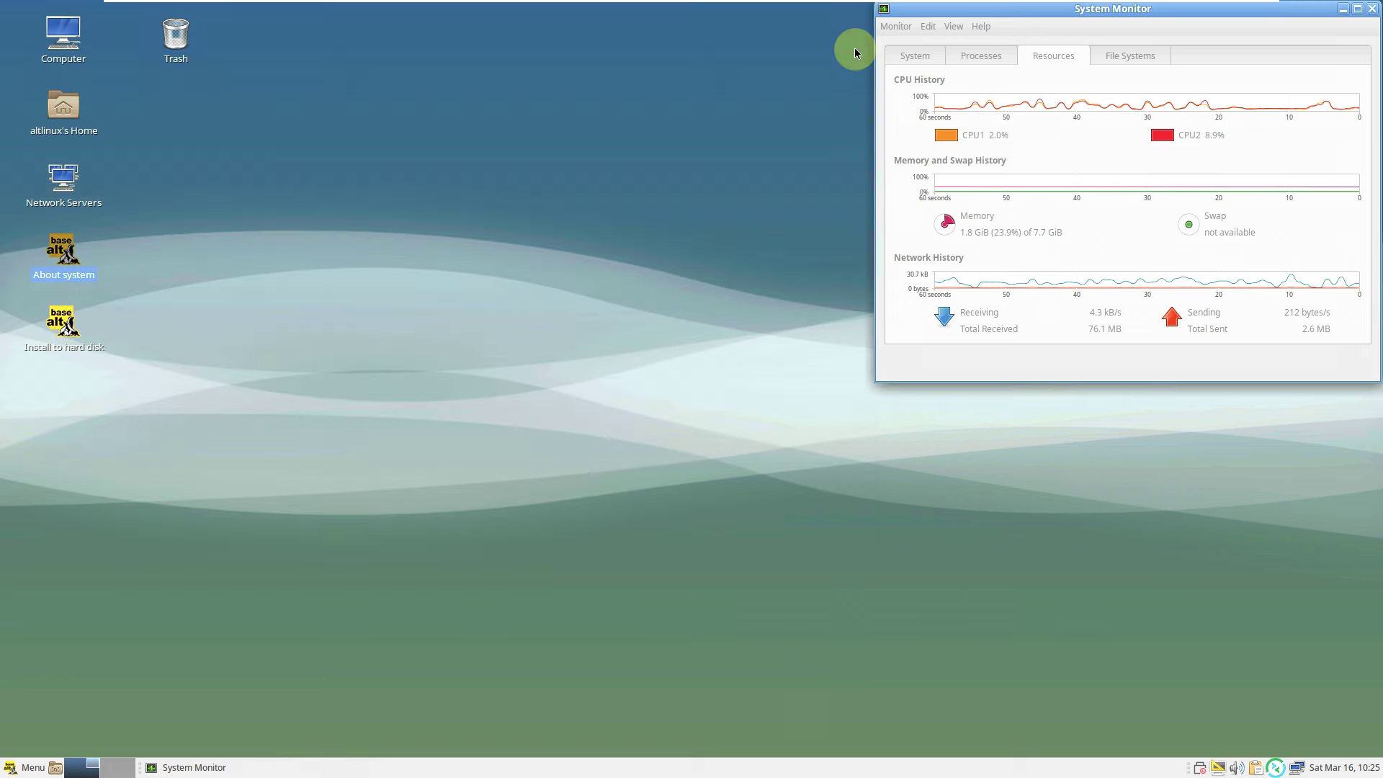
- Maximize System Monitor and examine its system information, process list, resource graphs and file systems
click(1357, 9)
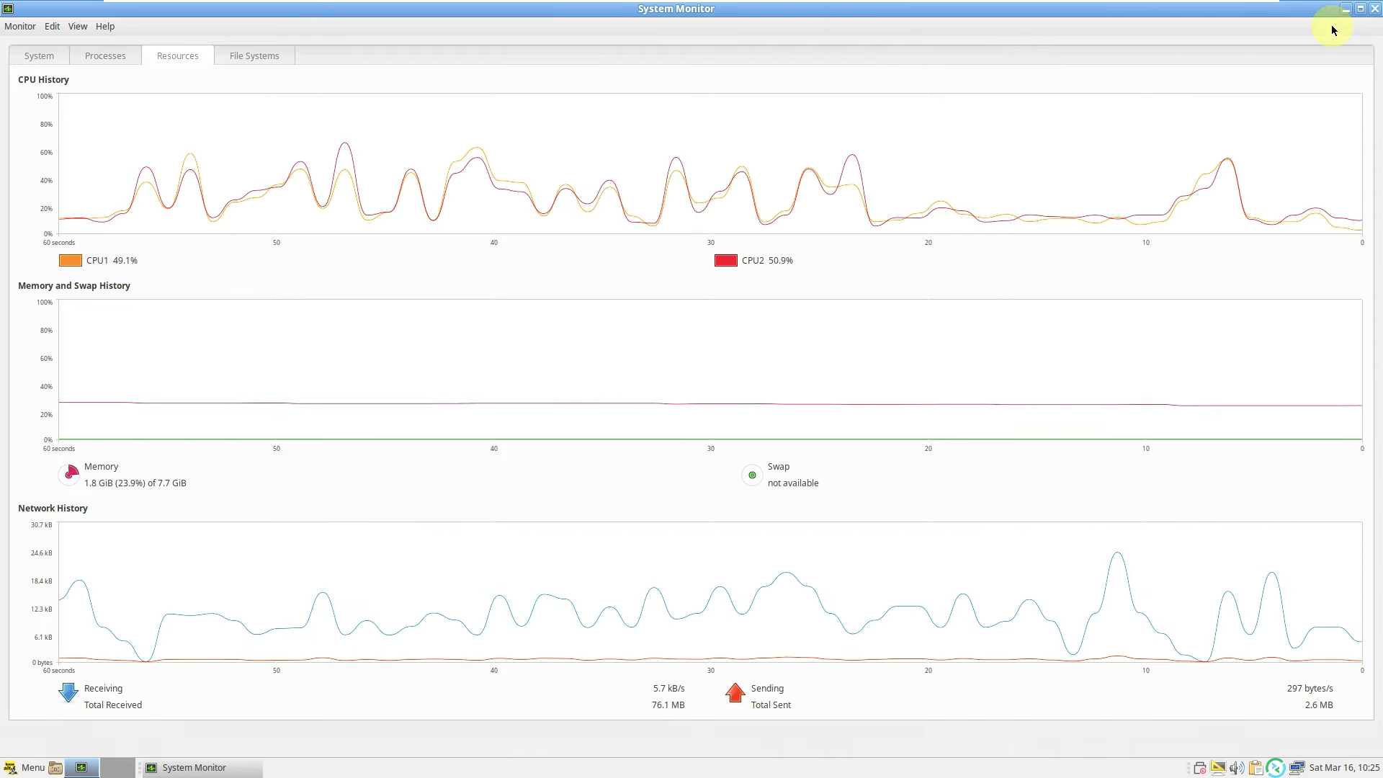
click(51, 57)
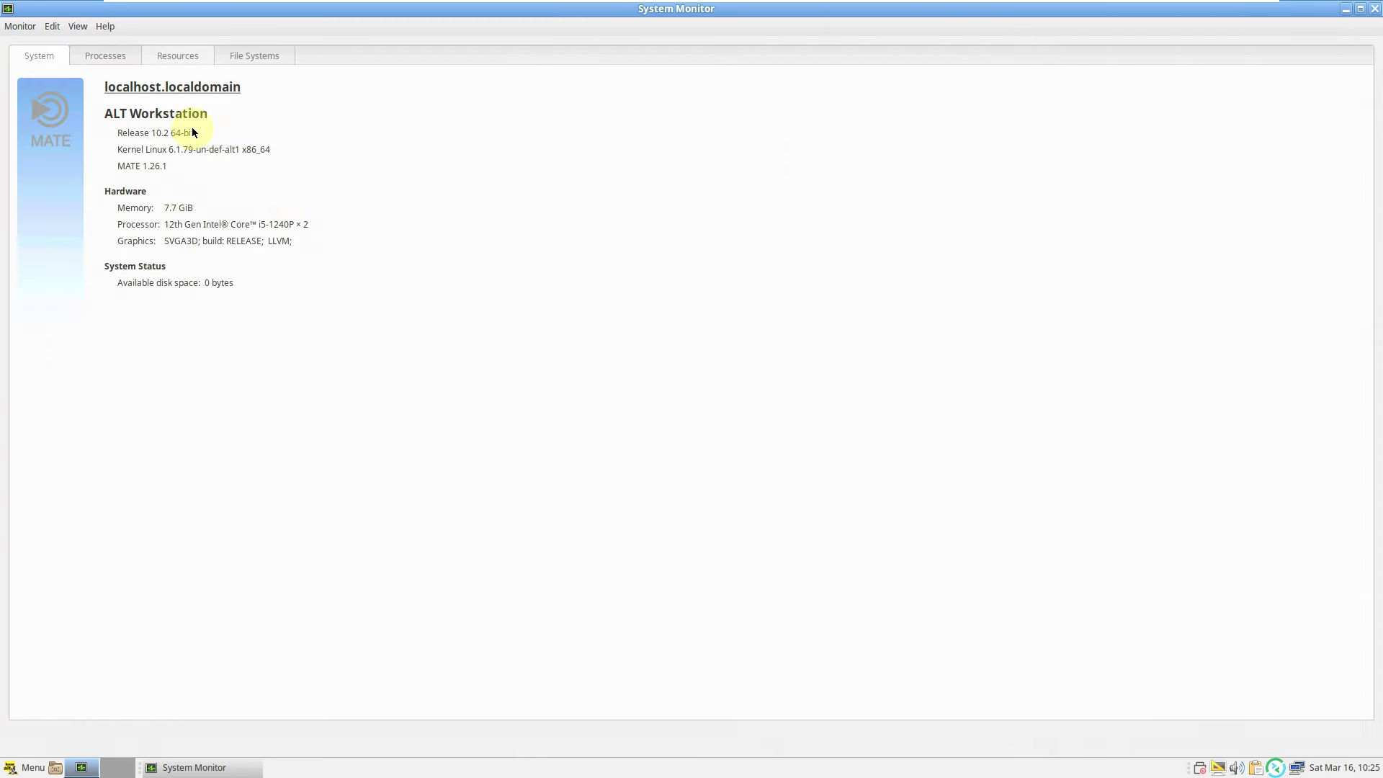
click(92, 58)
scroll(475, 350, up, 3)
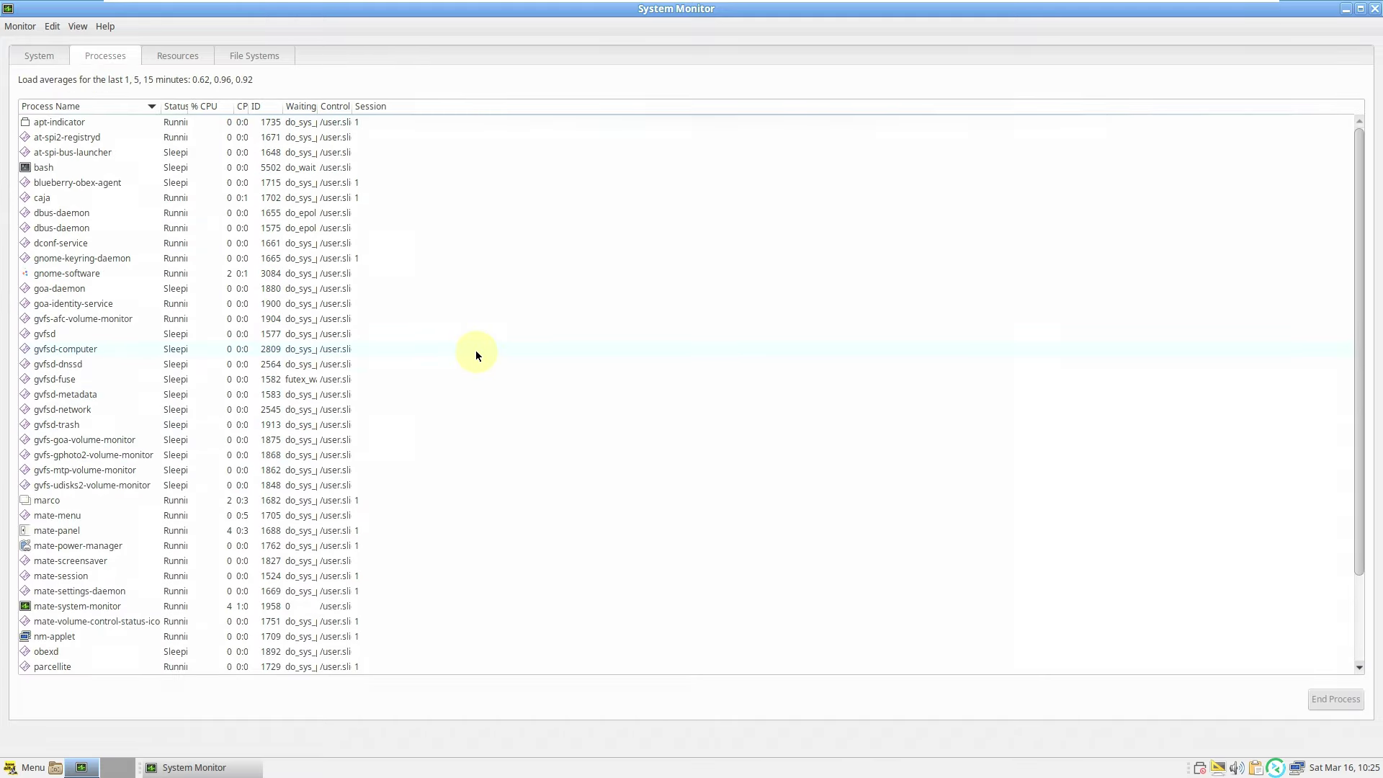
scroll(475, 350, down, 3)
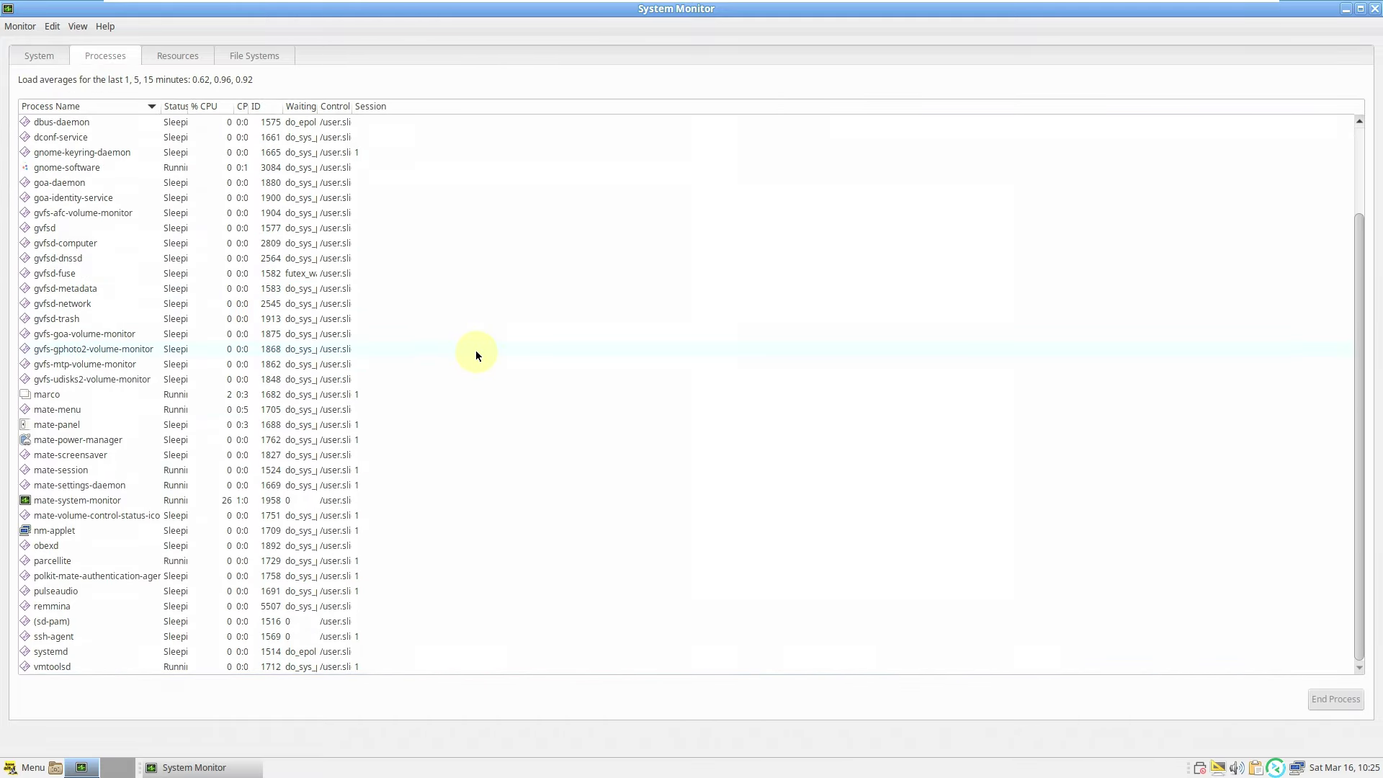
scroll(475, 350, up, 3)
click(180, 64)
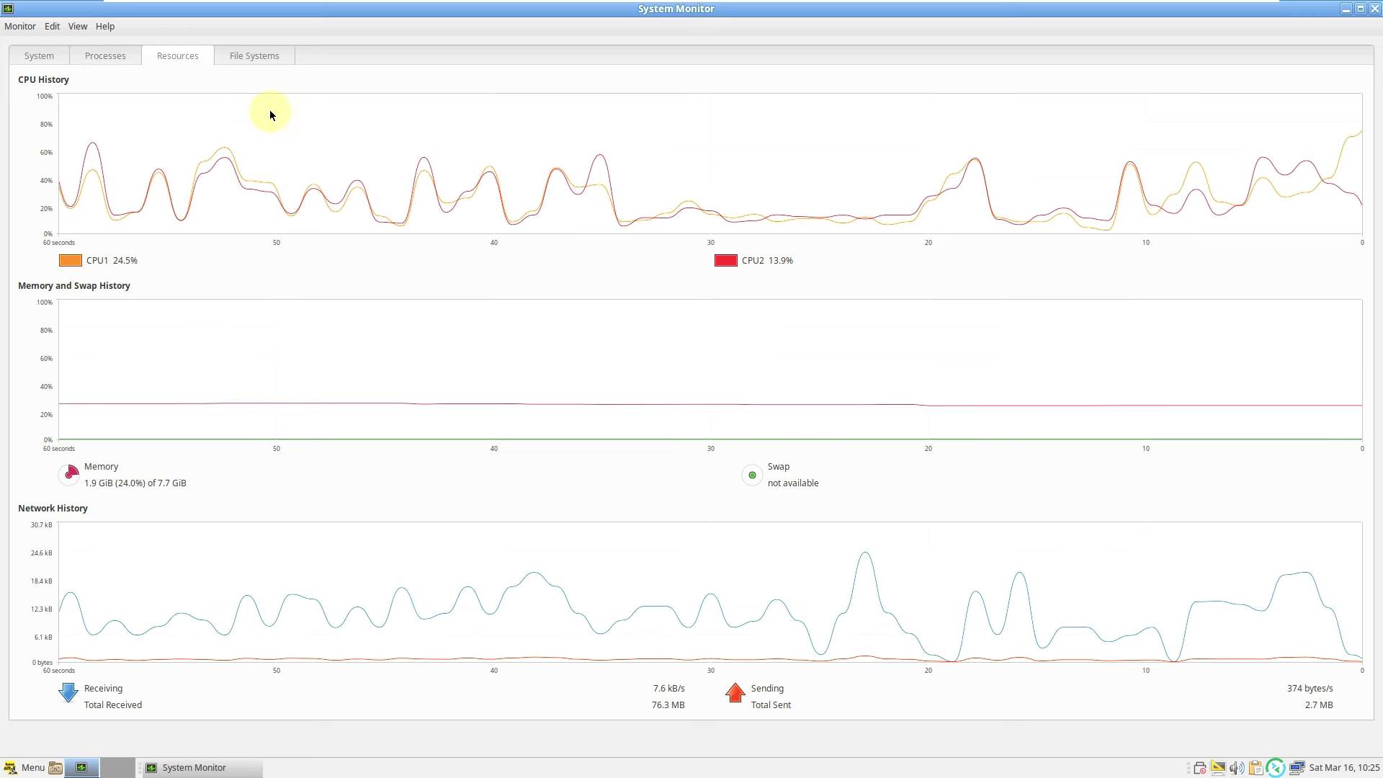
click(271, 62)
click(51, 56)
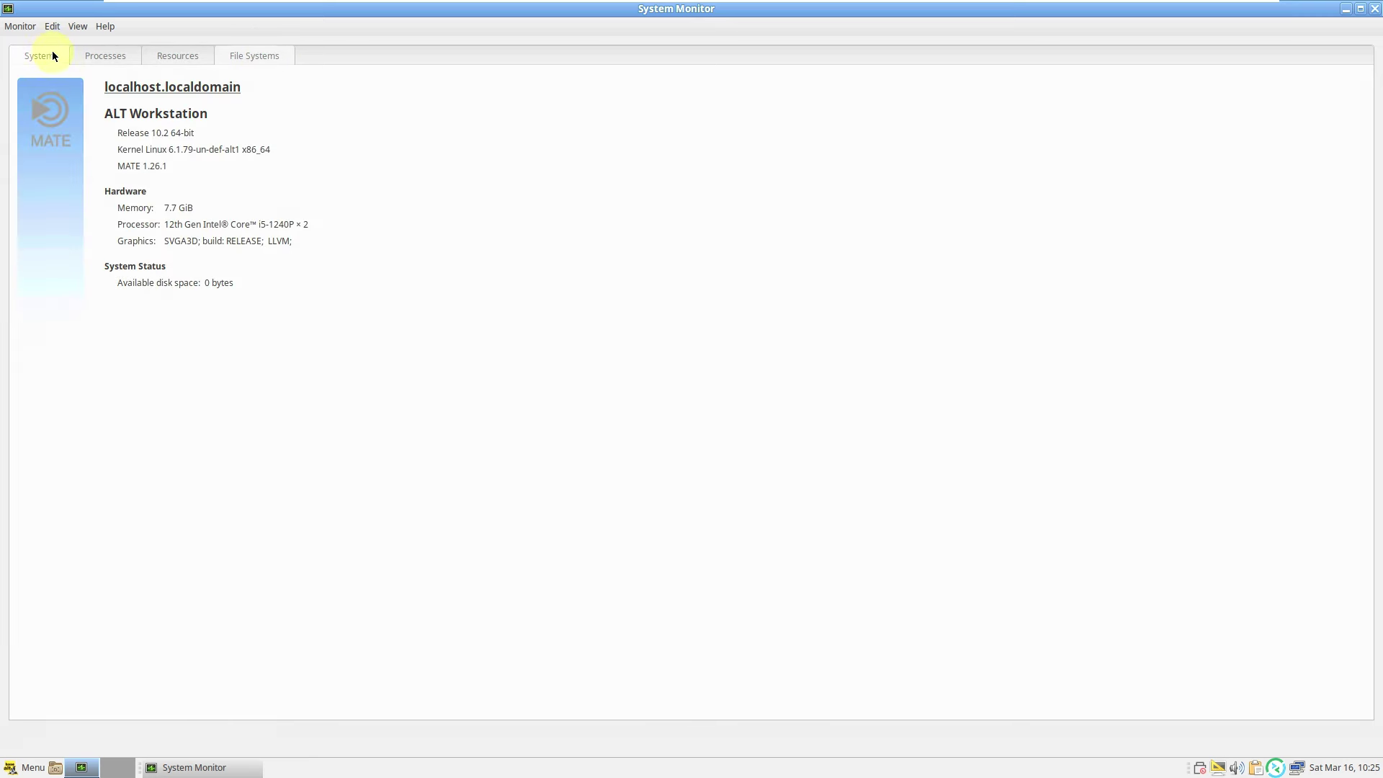
- Check System Monitor's version information and close the program
click(105, 29)
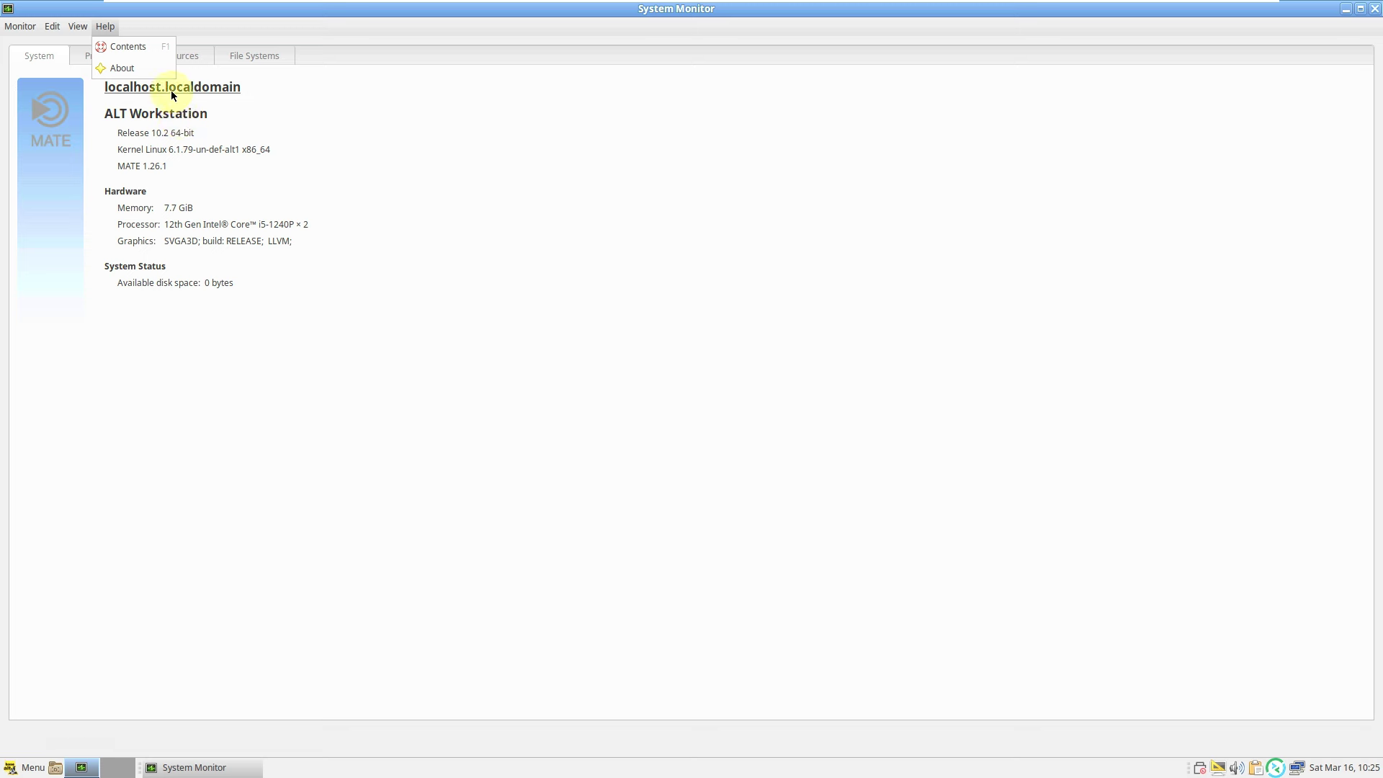
click(158, 72)
click(815, 513)
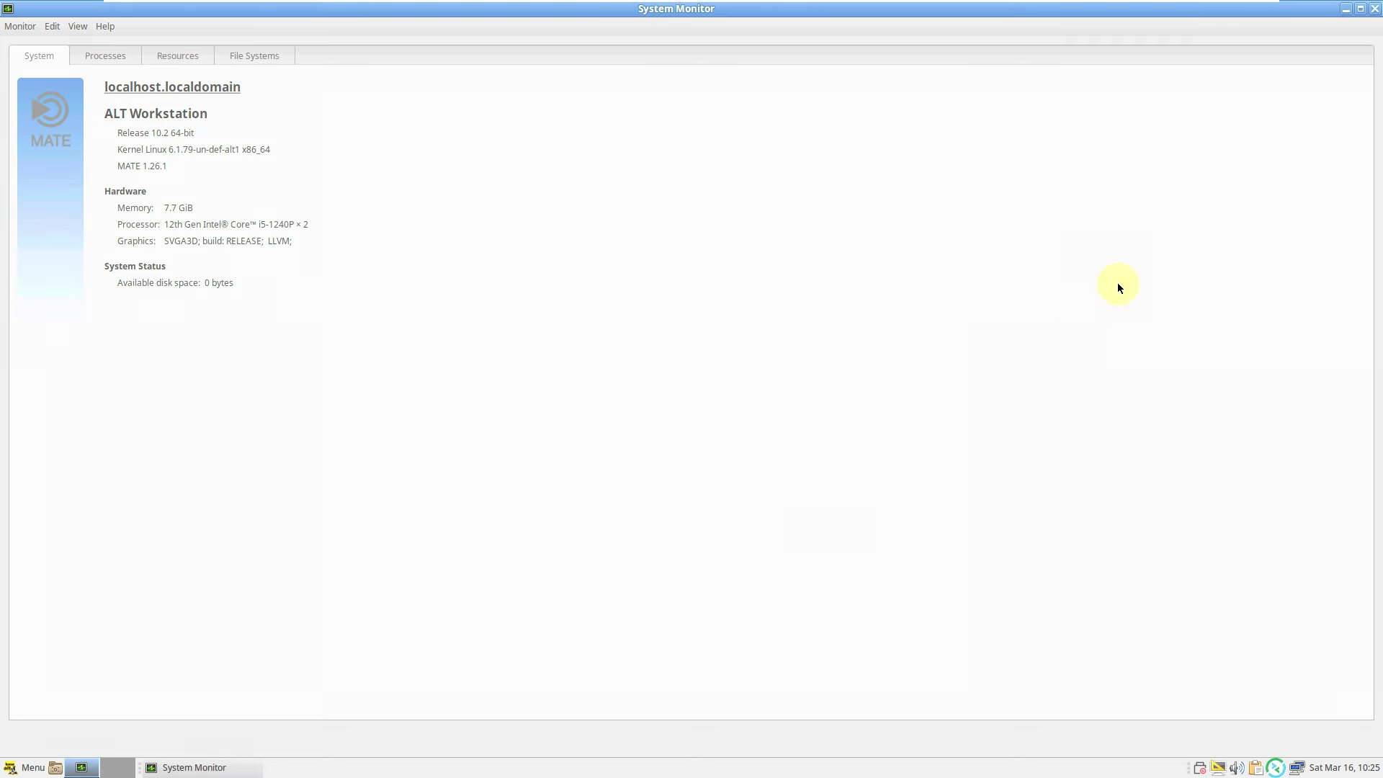
click(1375, 9)
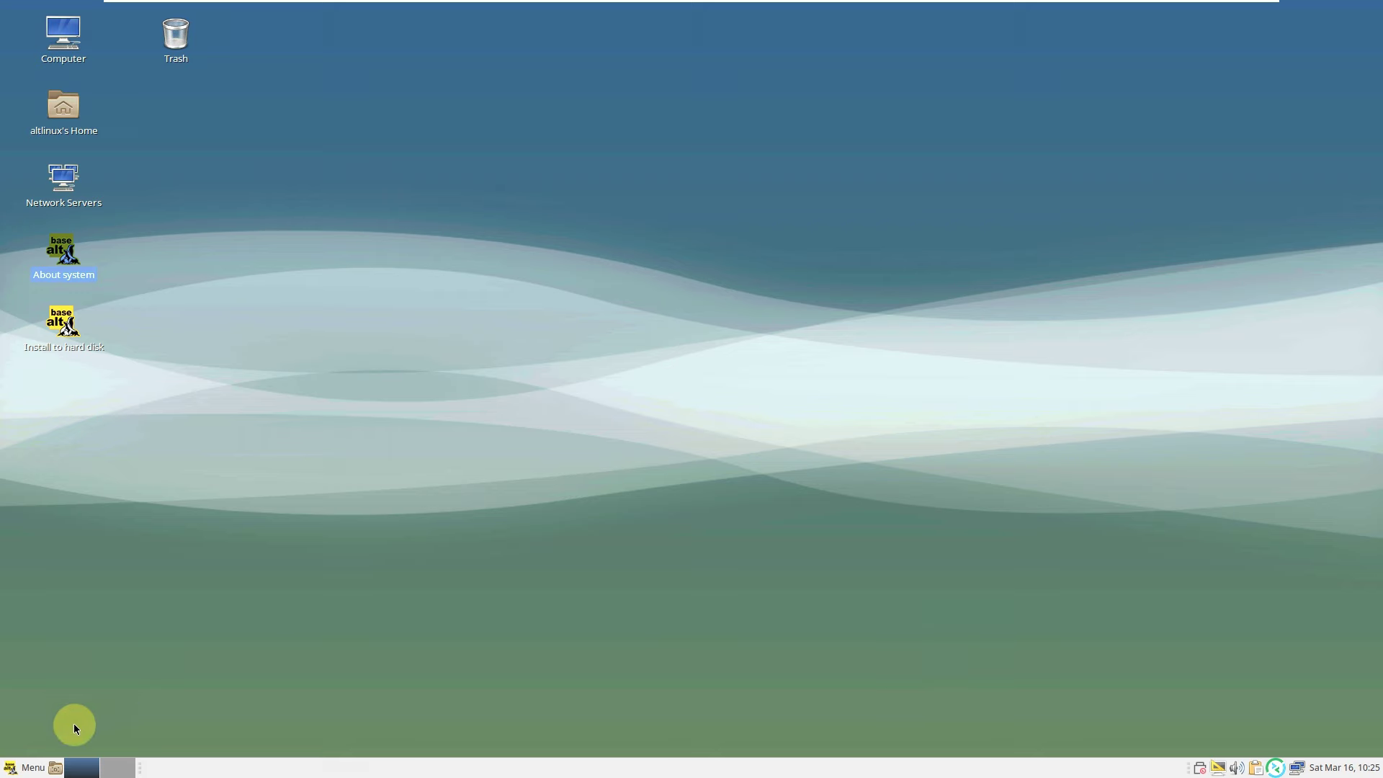
- Log out of the current desktop session and confirm the logout
click(26, 768)
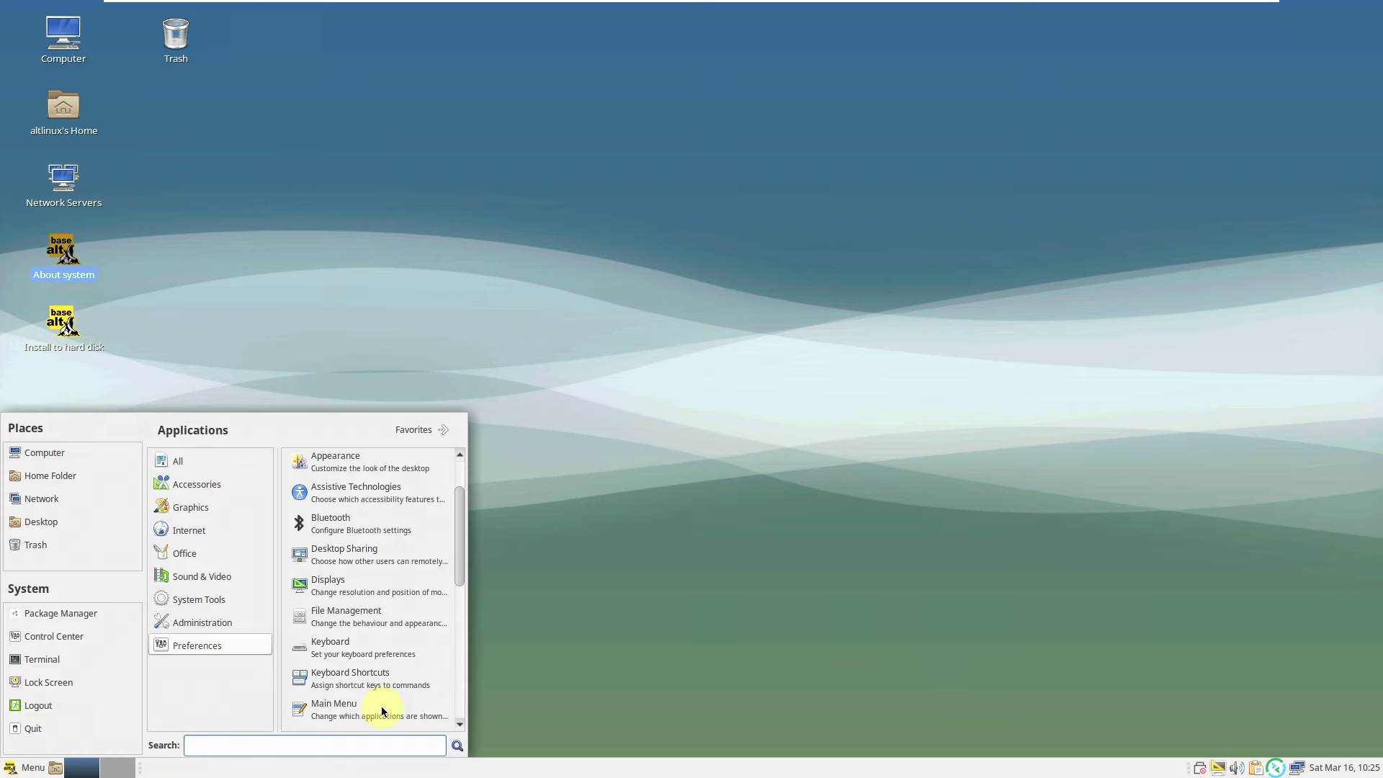
scroll(382, 711, down, 1)
scroll(309, 461, up, 1)
click(65, 703)
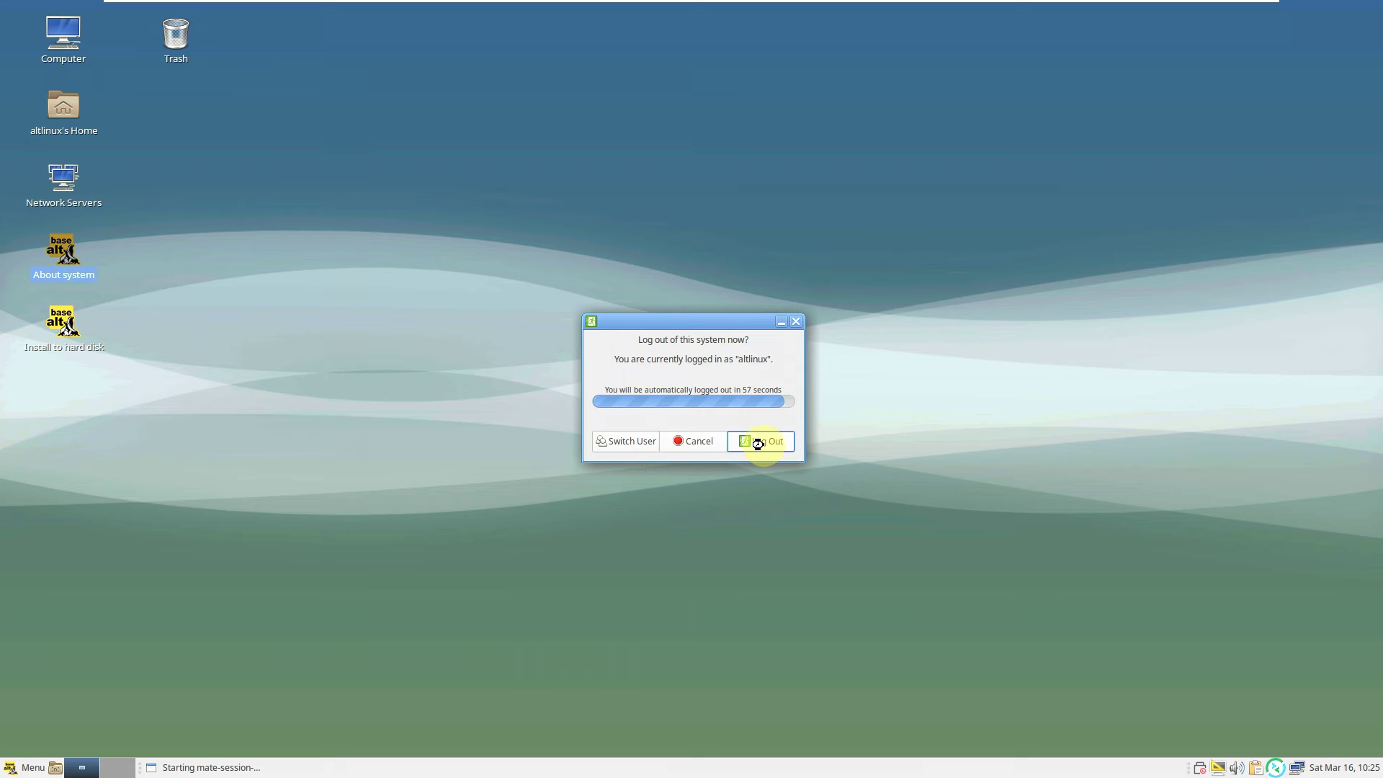
click(757, 443)
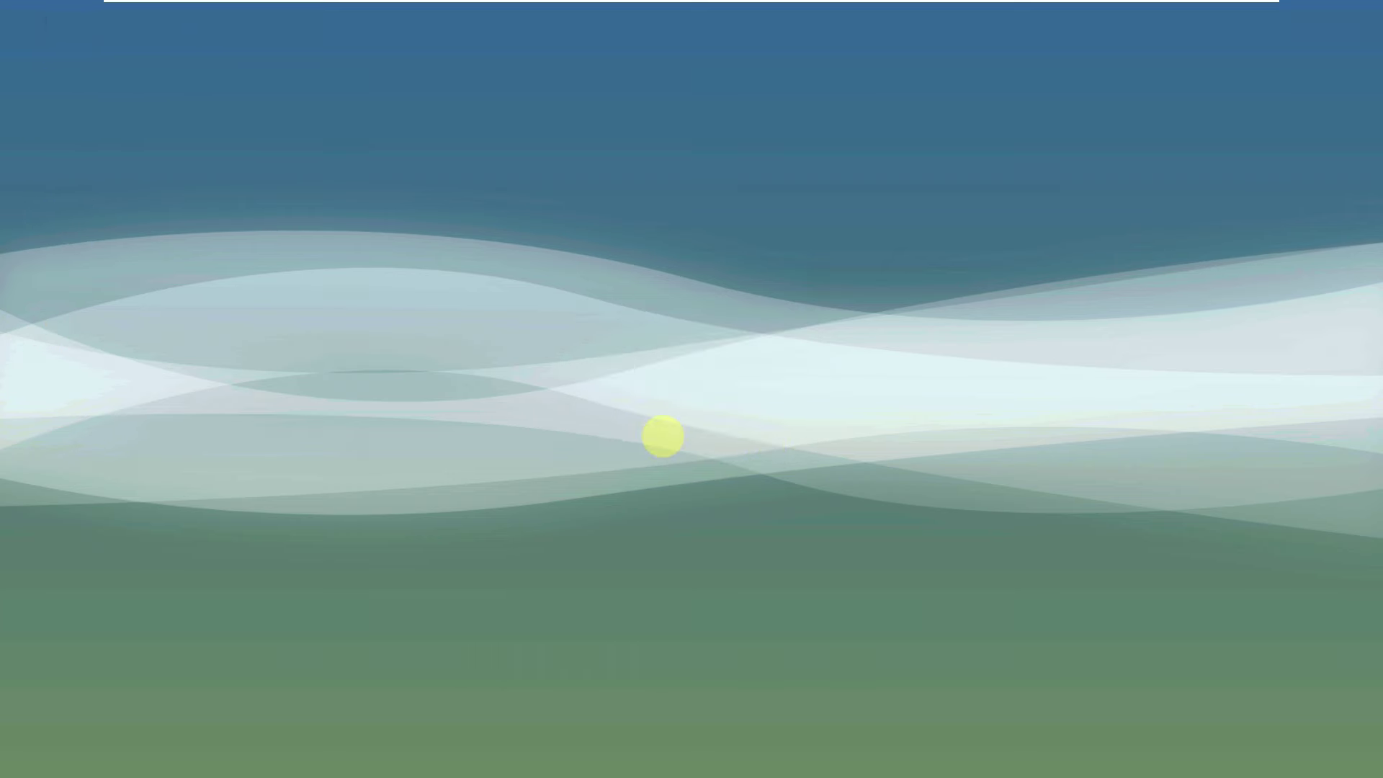